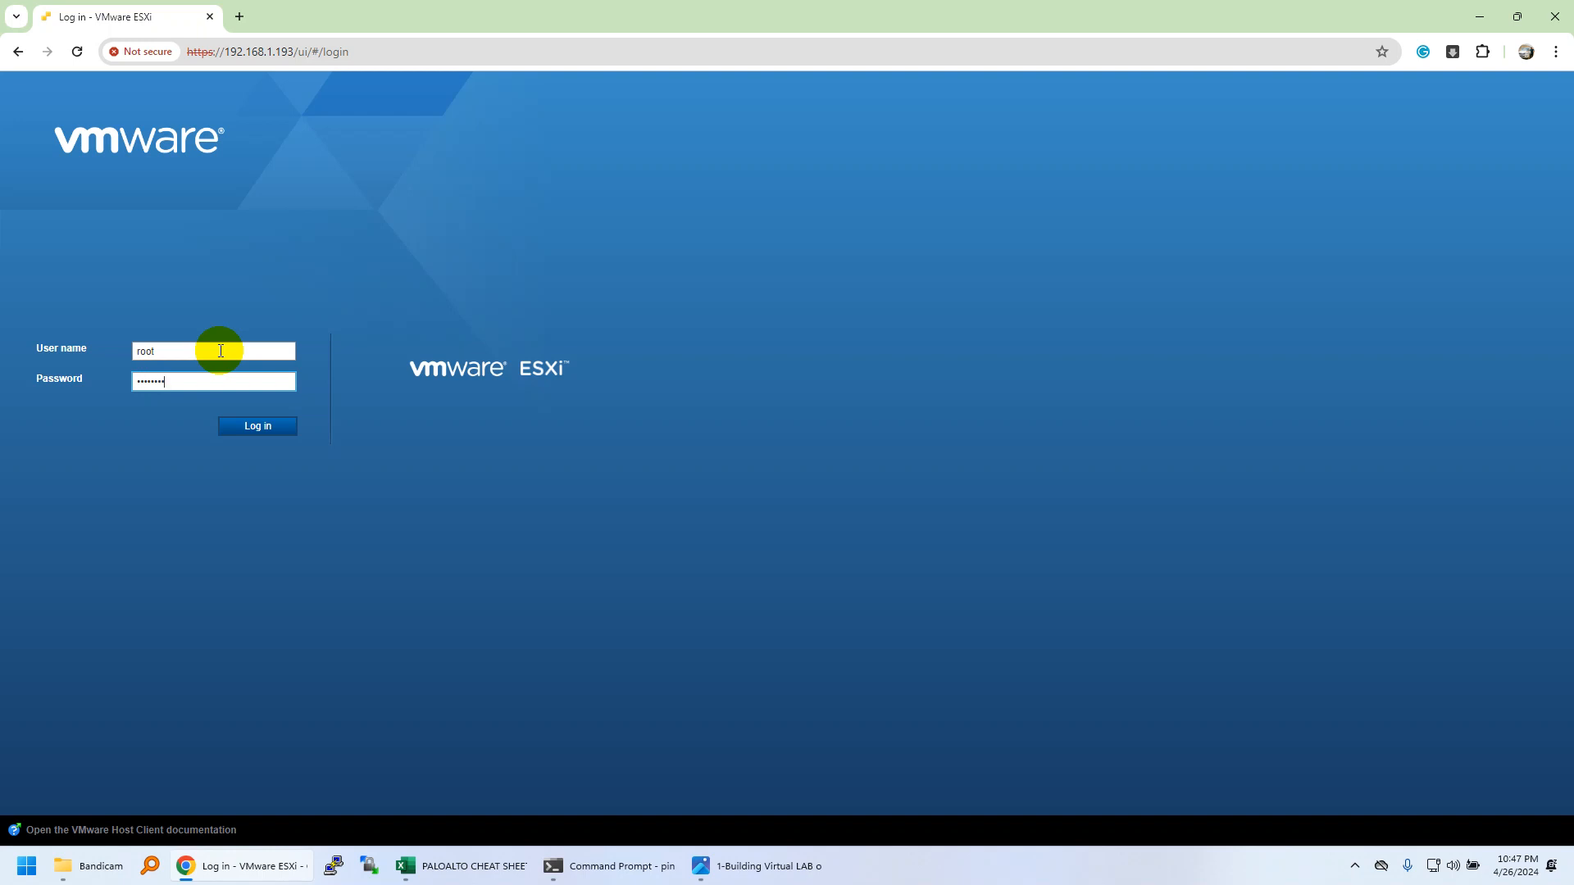
# Log in to the ESXi host at 192.168.1.193 as root with the account password.
pyautogui.press('Return')
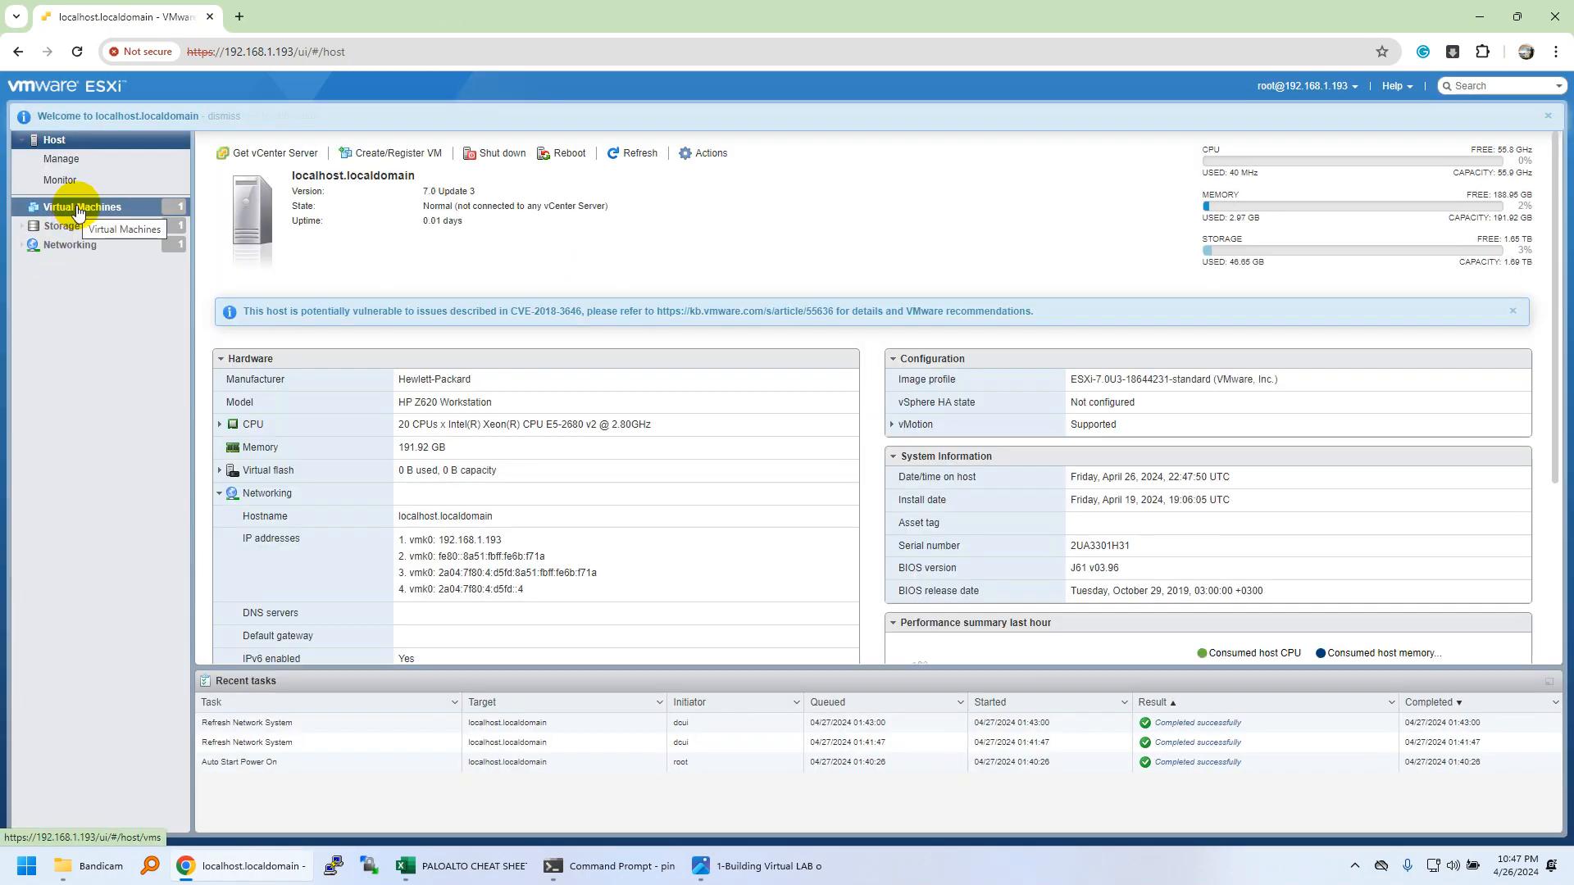
# Review the host summary's manufacturer, model and memory, and expand the CPU details.
pyautogui.moveTo(483, 377); pyautogui.dragTo(428, 451)
pyautogui.click(417, 398)
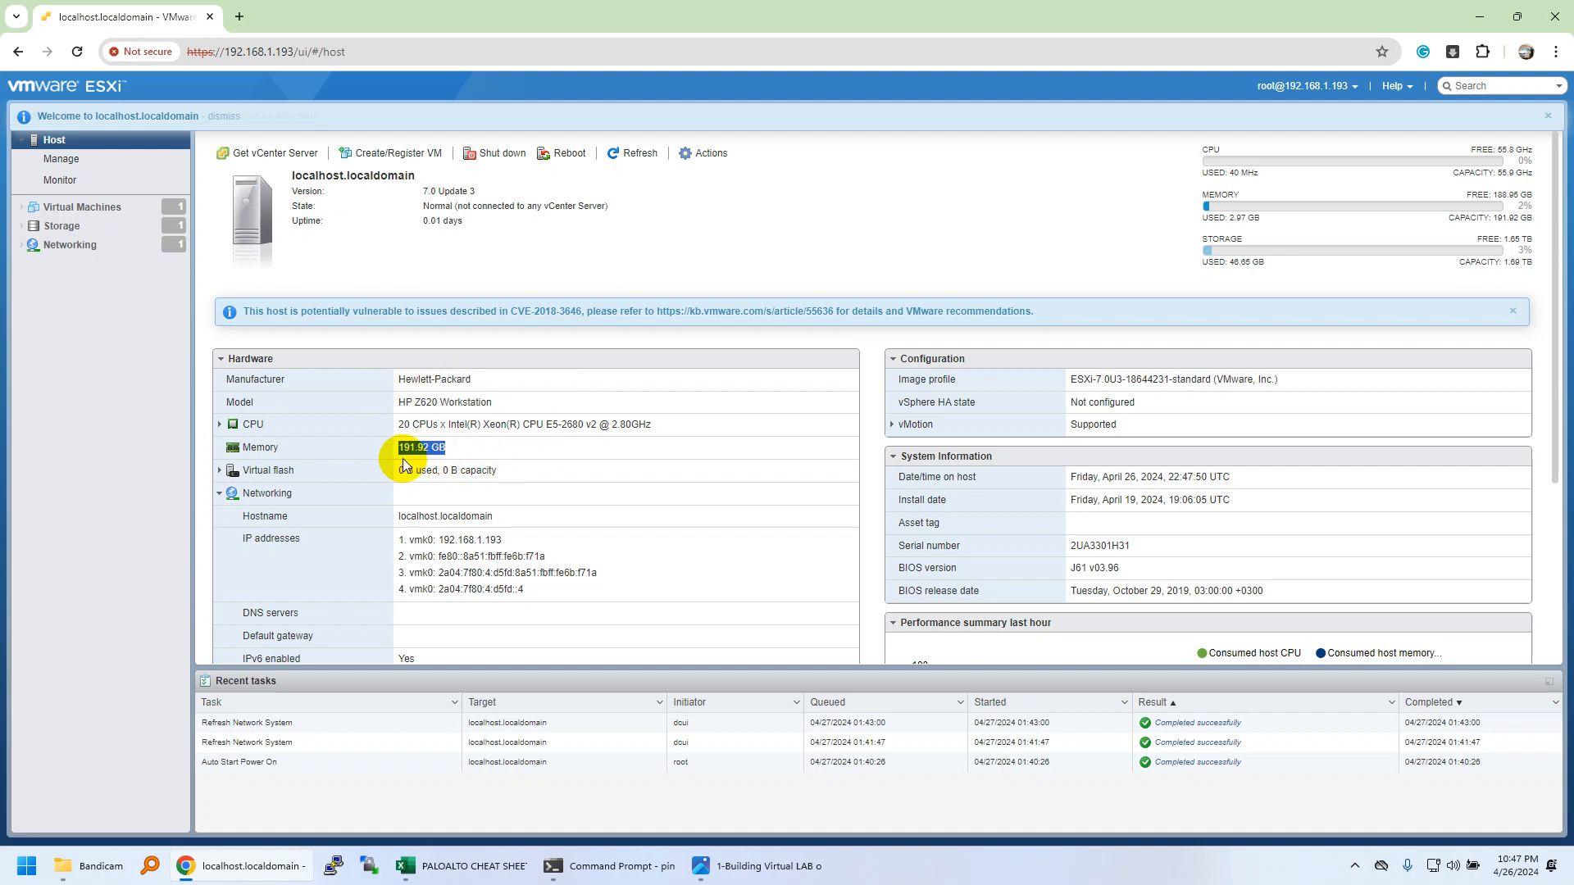
pyautogui.click(418, 424)
pyautogui.click(231, 433)
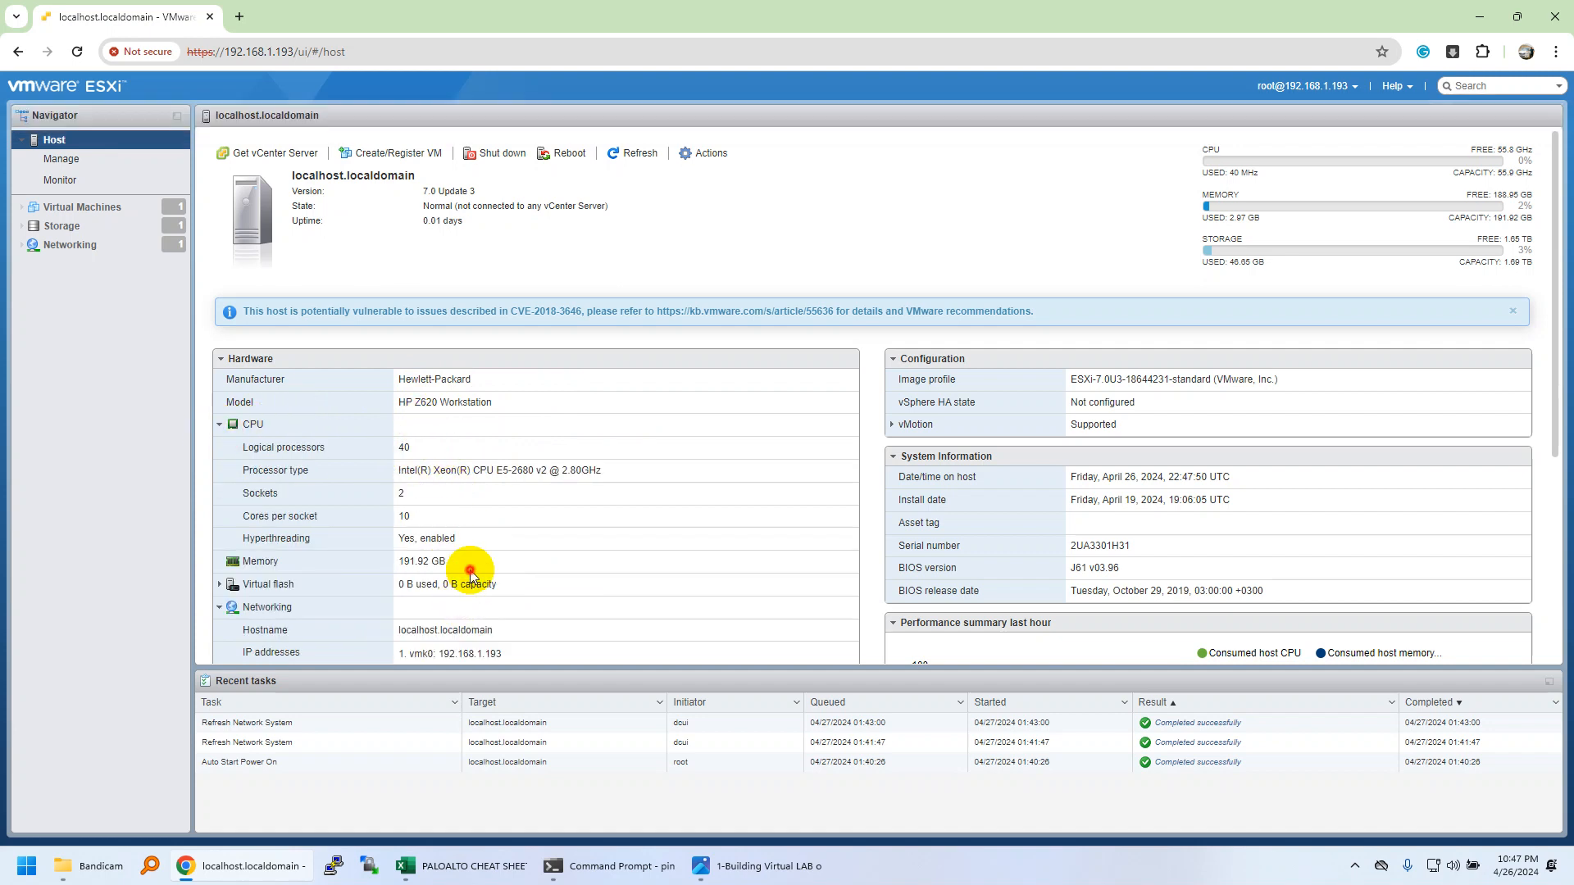
pyautogui.scroll(-4, 500, 533)
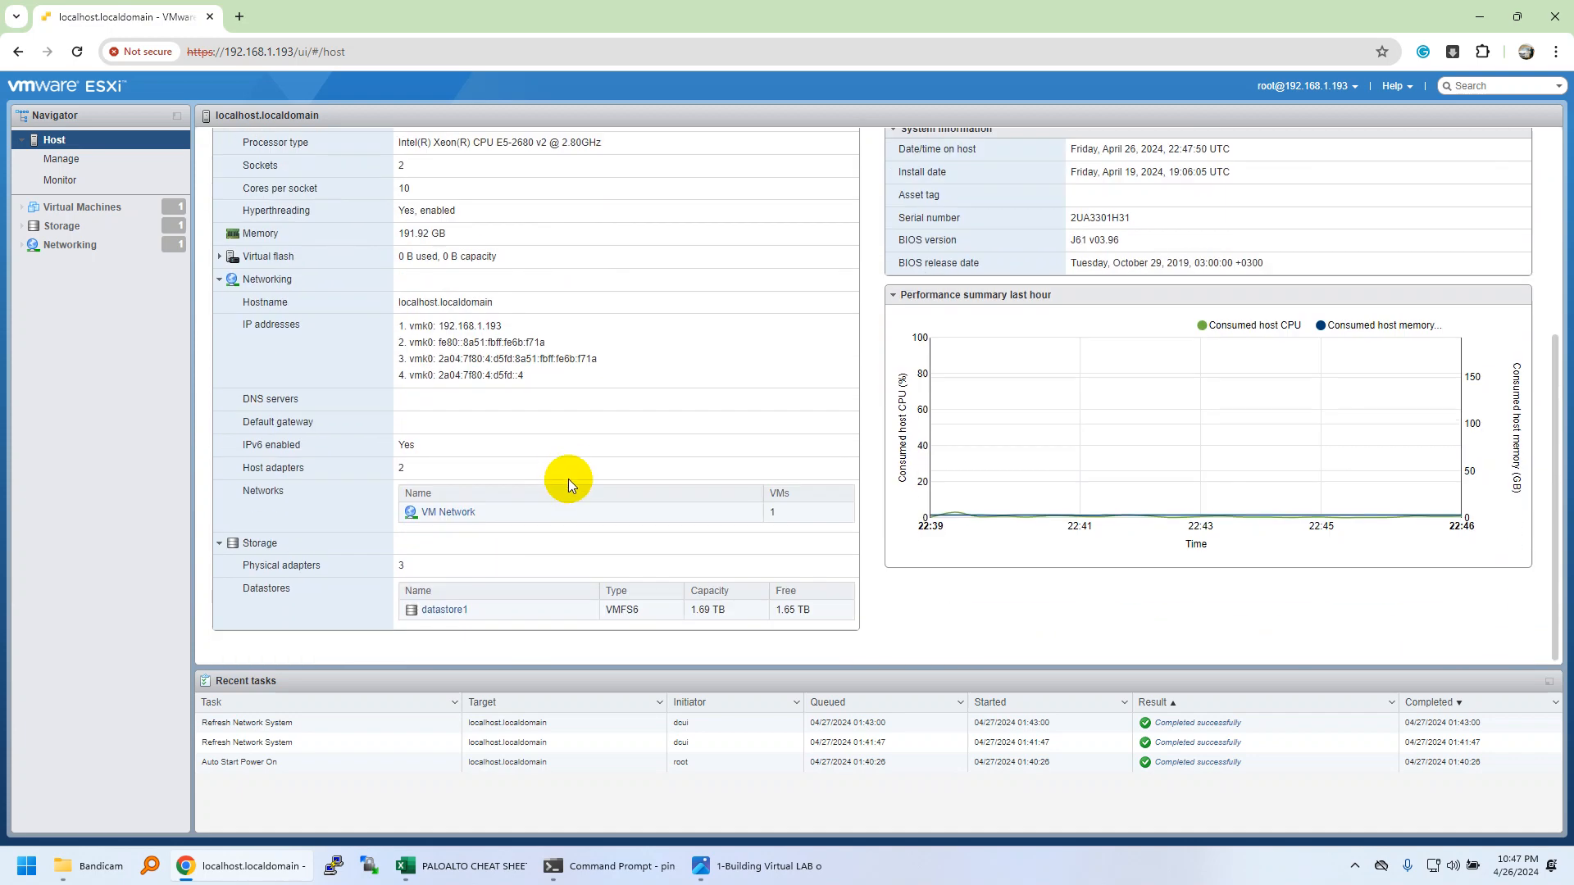
pyautogui.scroll(5, 568, 479)
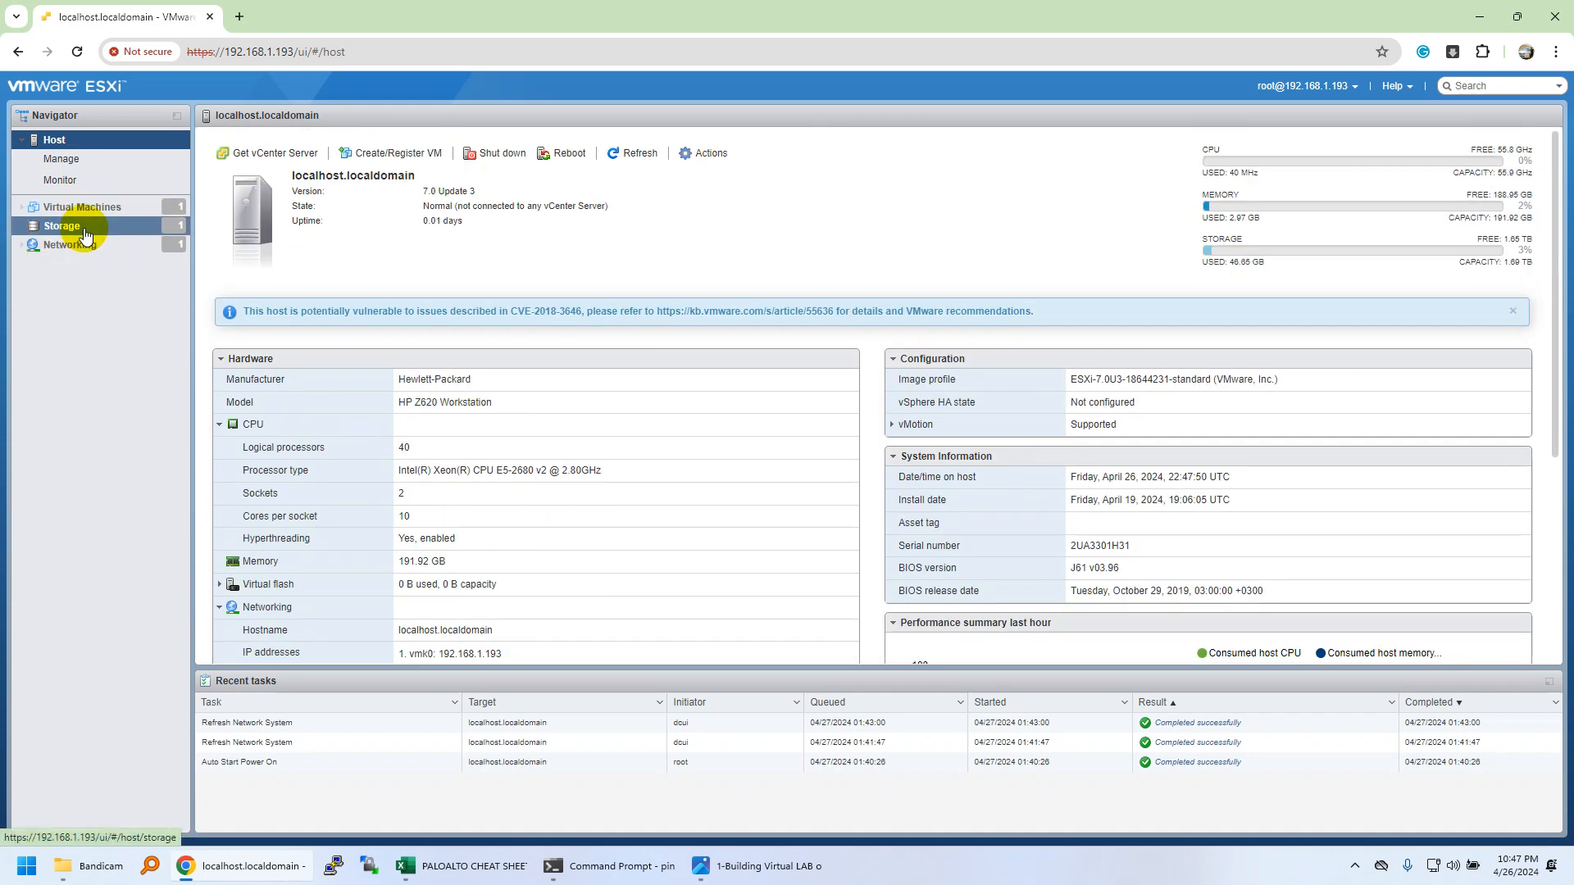
# Browse Storage, Networking's Physical NICs and Virtual switches, and open vSwitch0 showing uplink vmnic1.
pyautogui.click(85, 235)
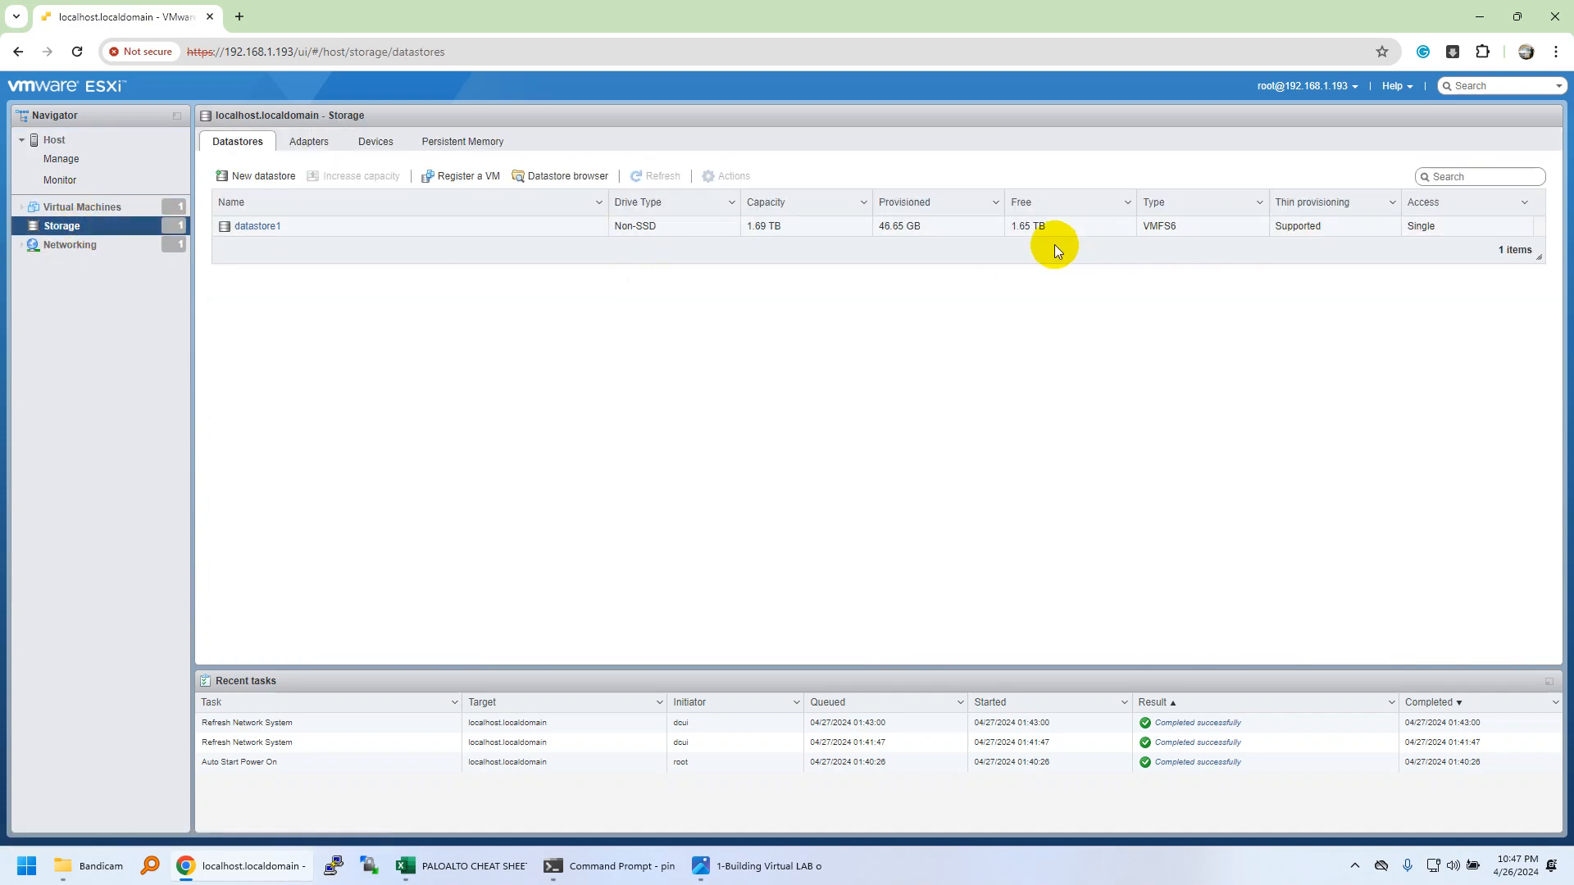
pyautogui.click(87, 250)
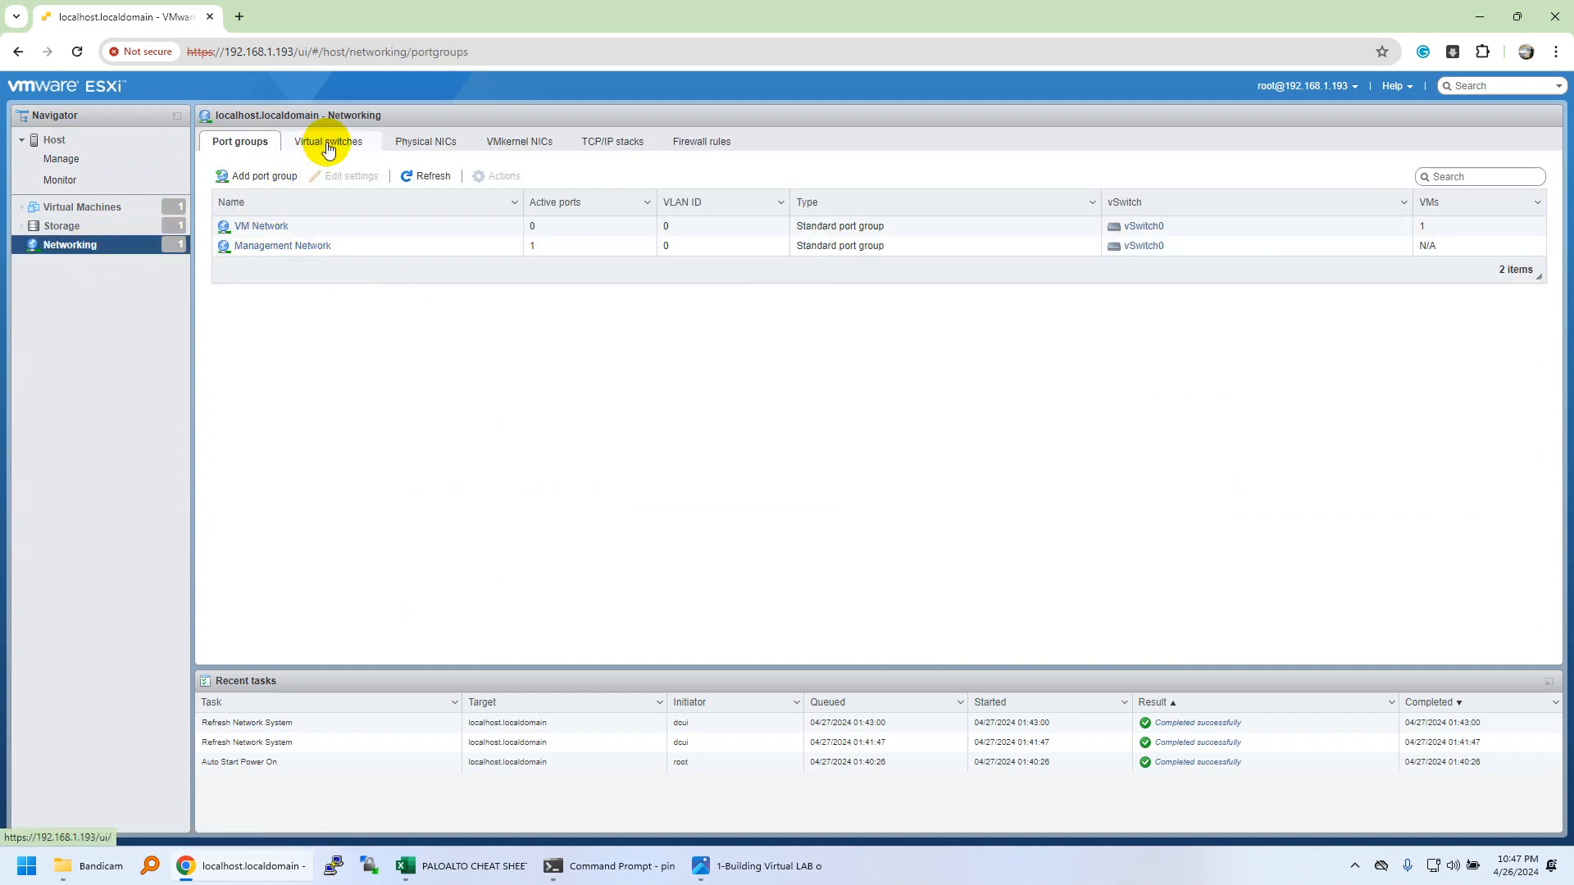
pyautogui.click(430, 152)
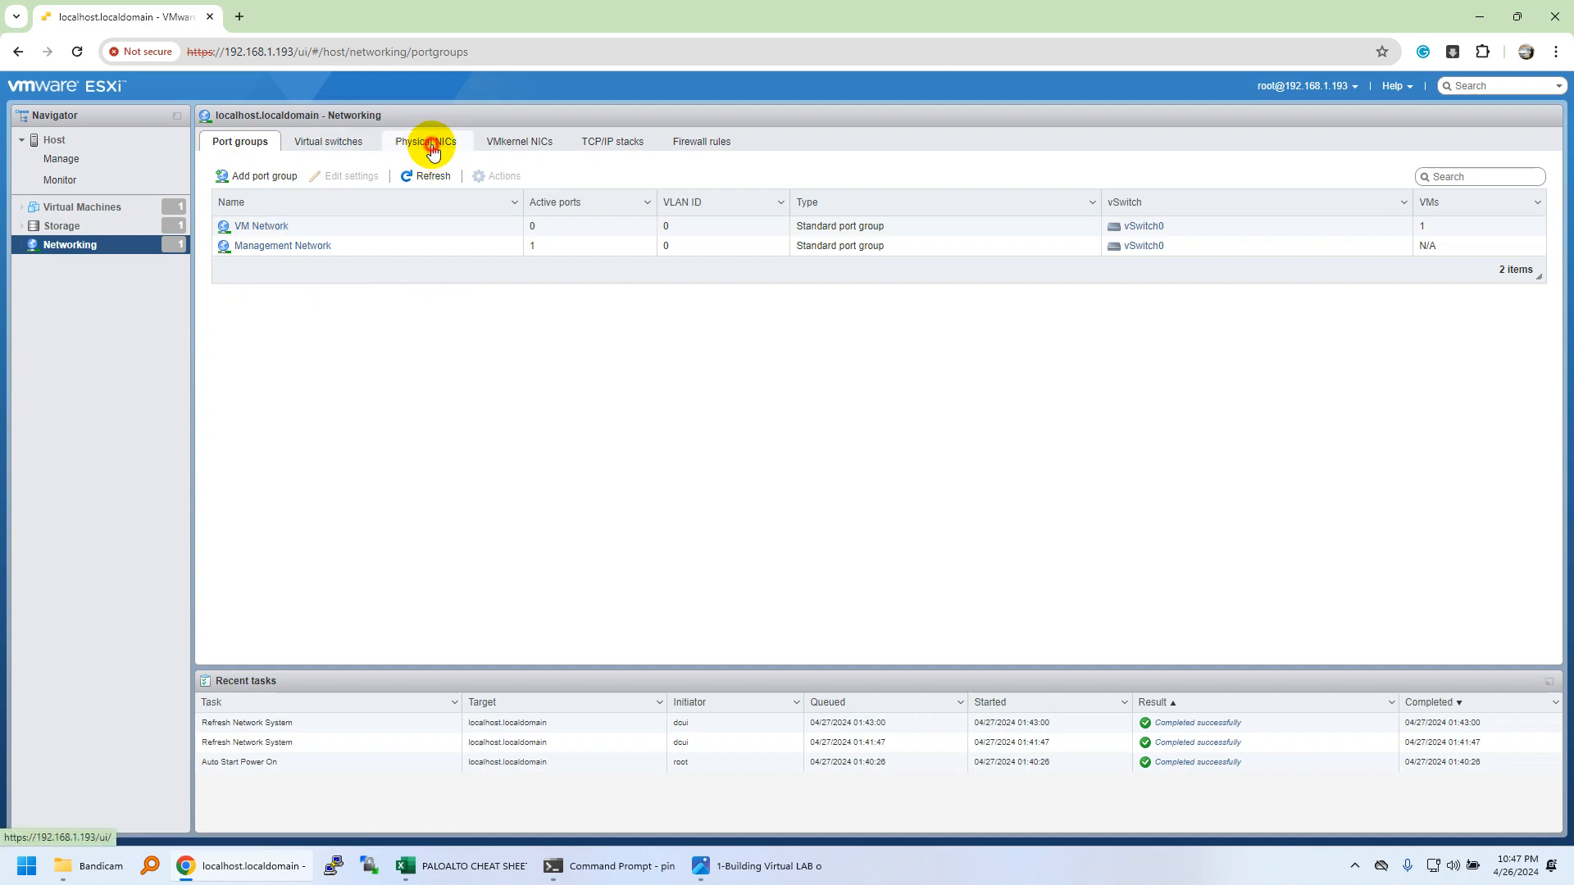
pyautogui.click(327, 144)
pyautogui.click(261, 226)
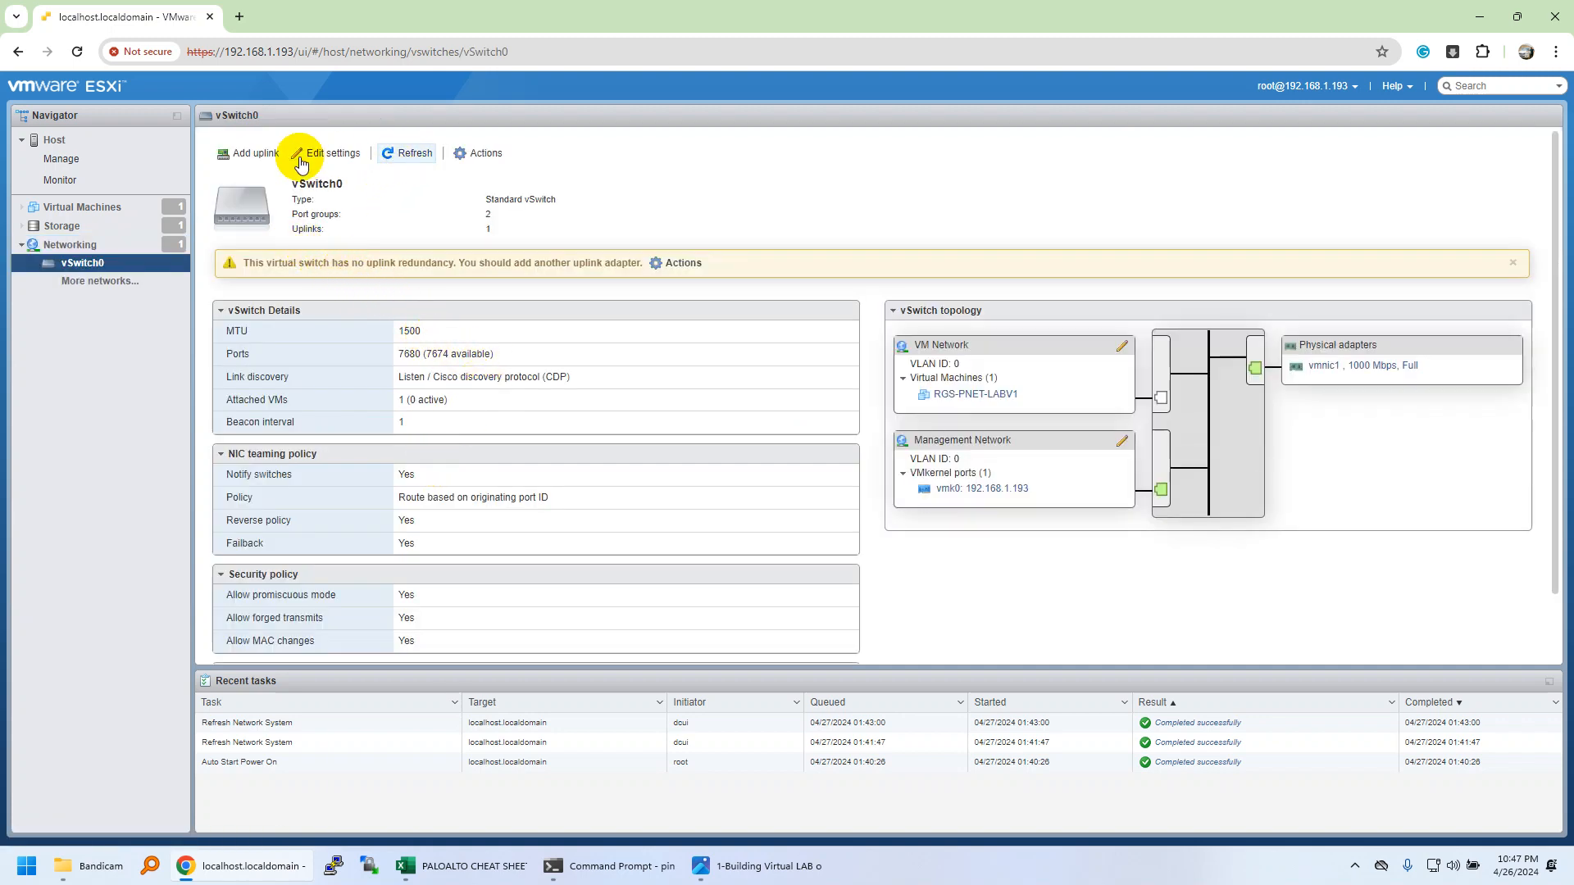
# Confirm vSwitch0 accepts promiscuous mode, MAC changes and forged transmits, cancel, then list the VMs.
pyautogui.click(328, 152)
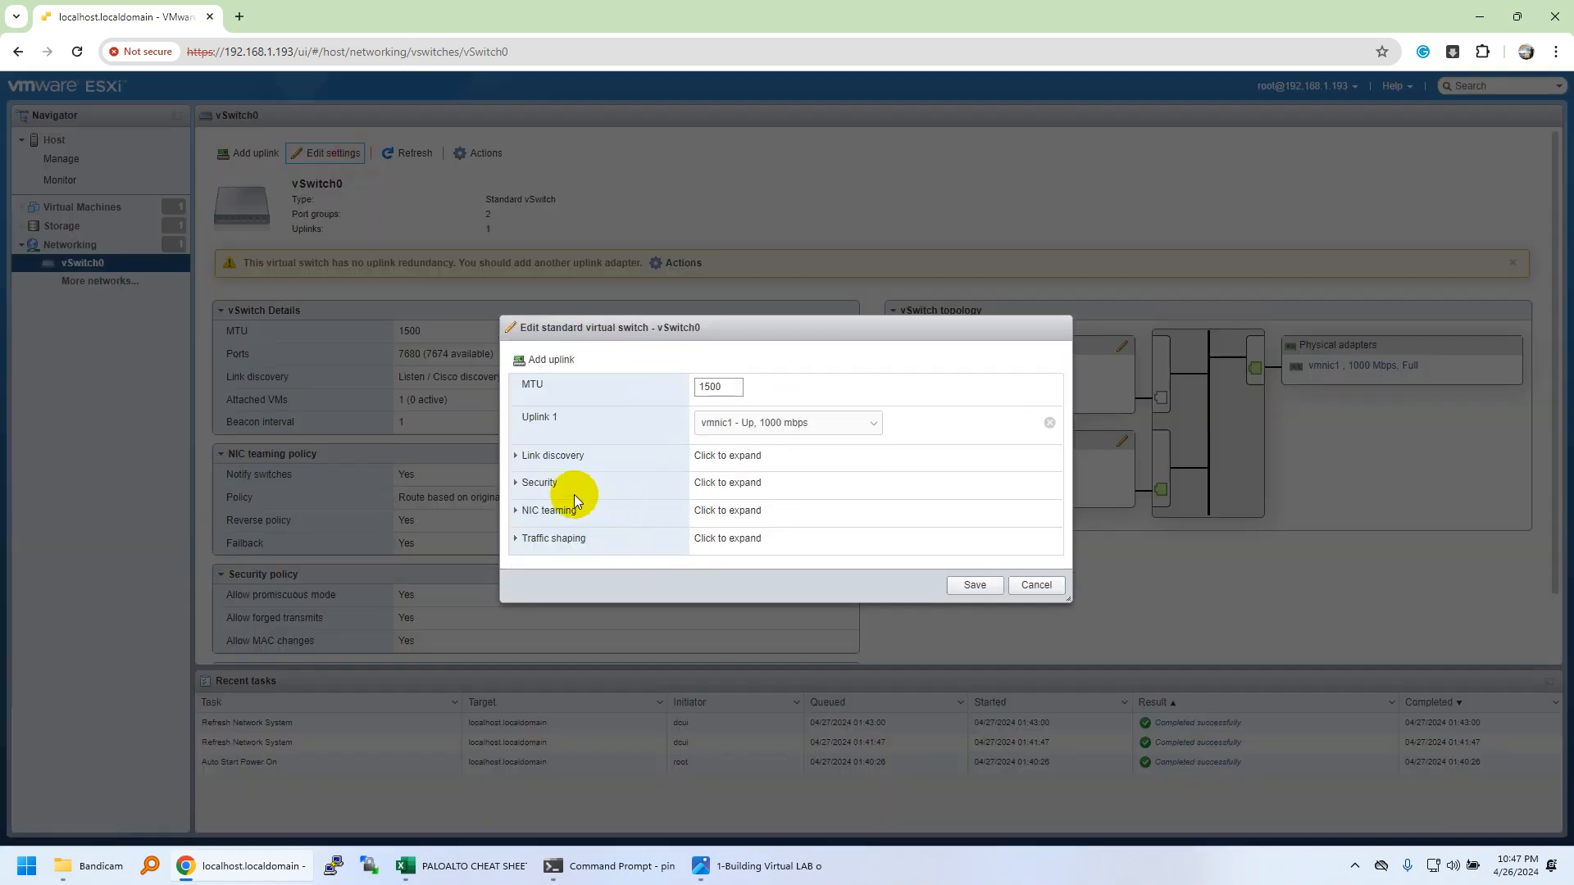
pyautogui.click(529, 483)
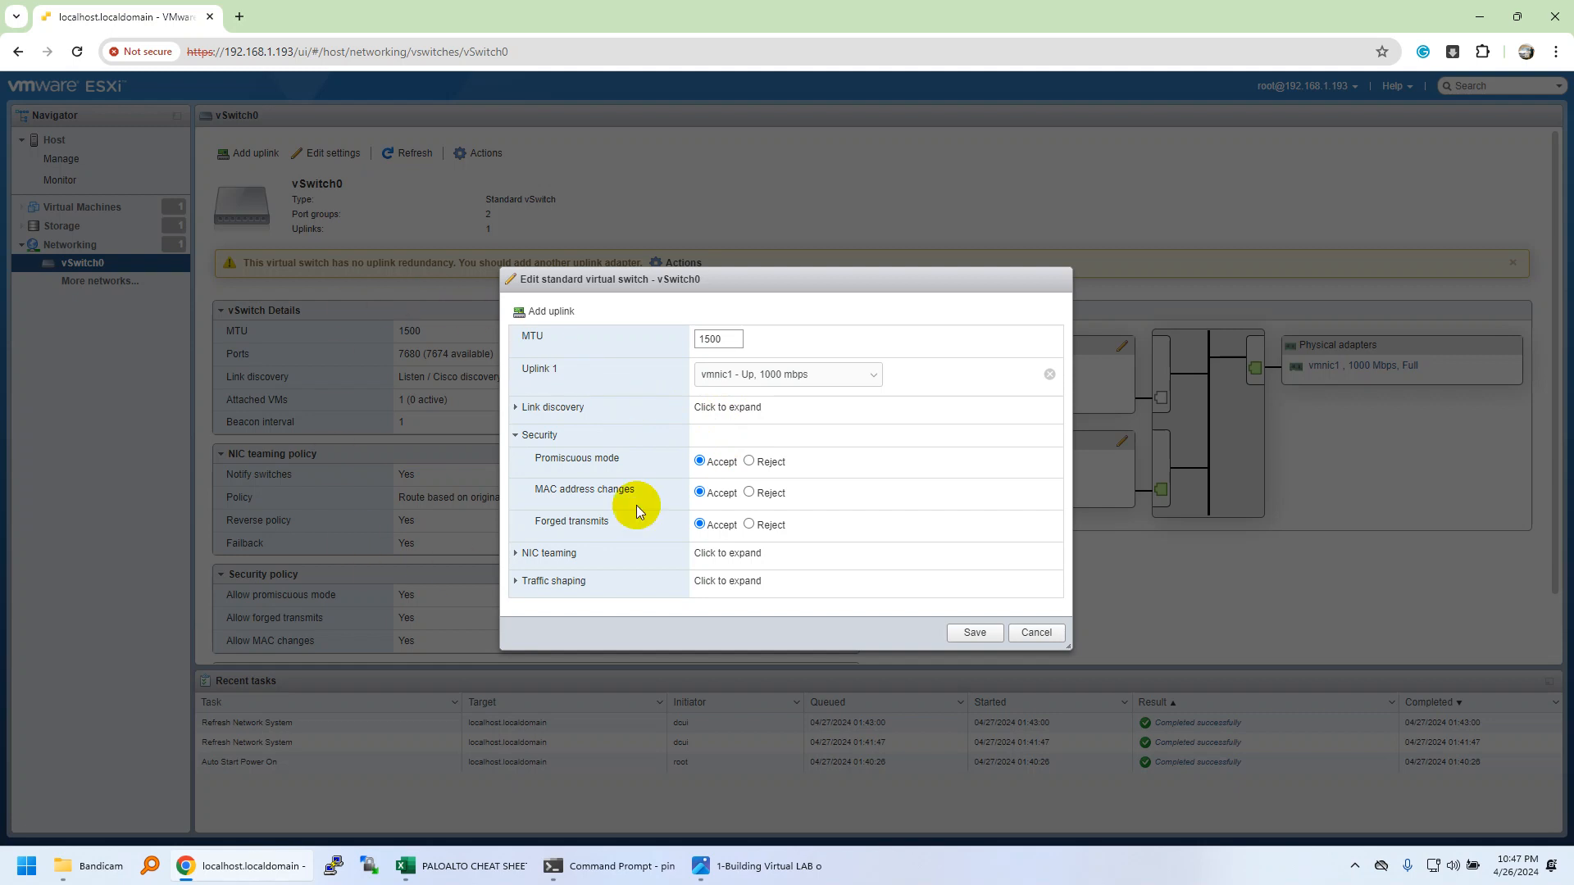
pyautogui.click(1035, 634)
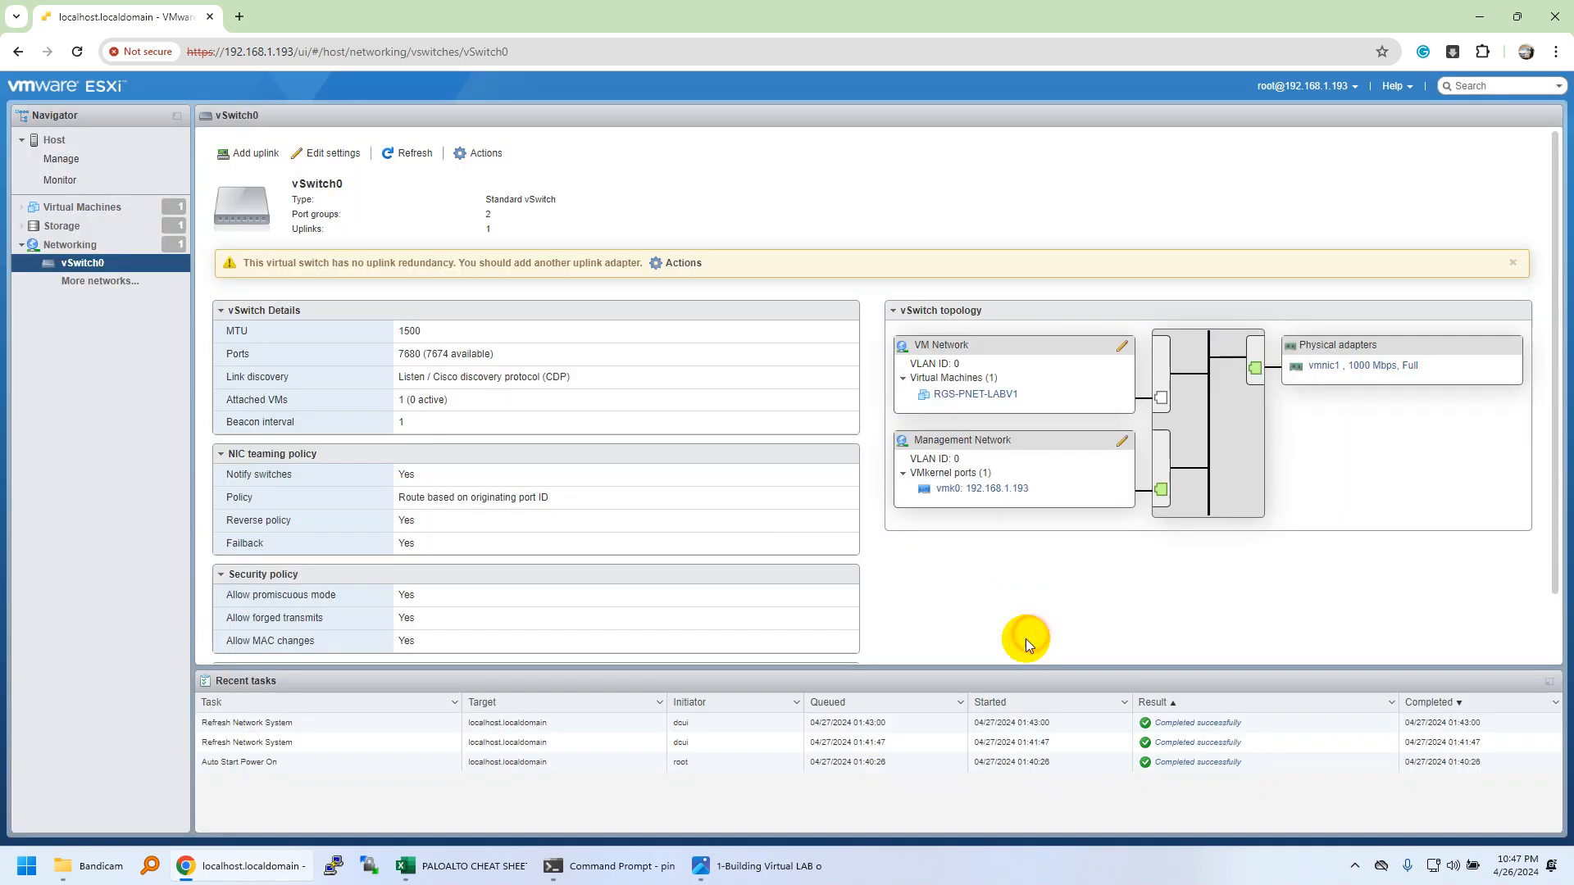
pyautogui.click(82, 211)
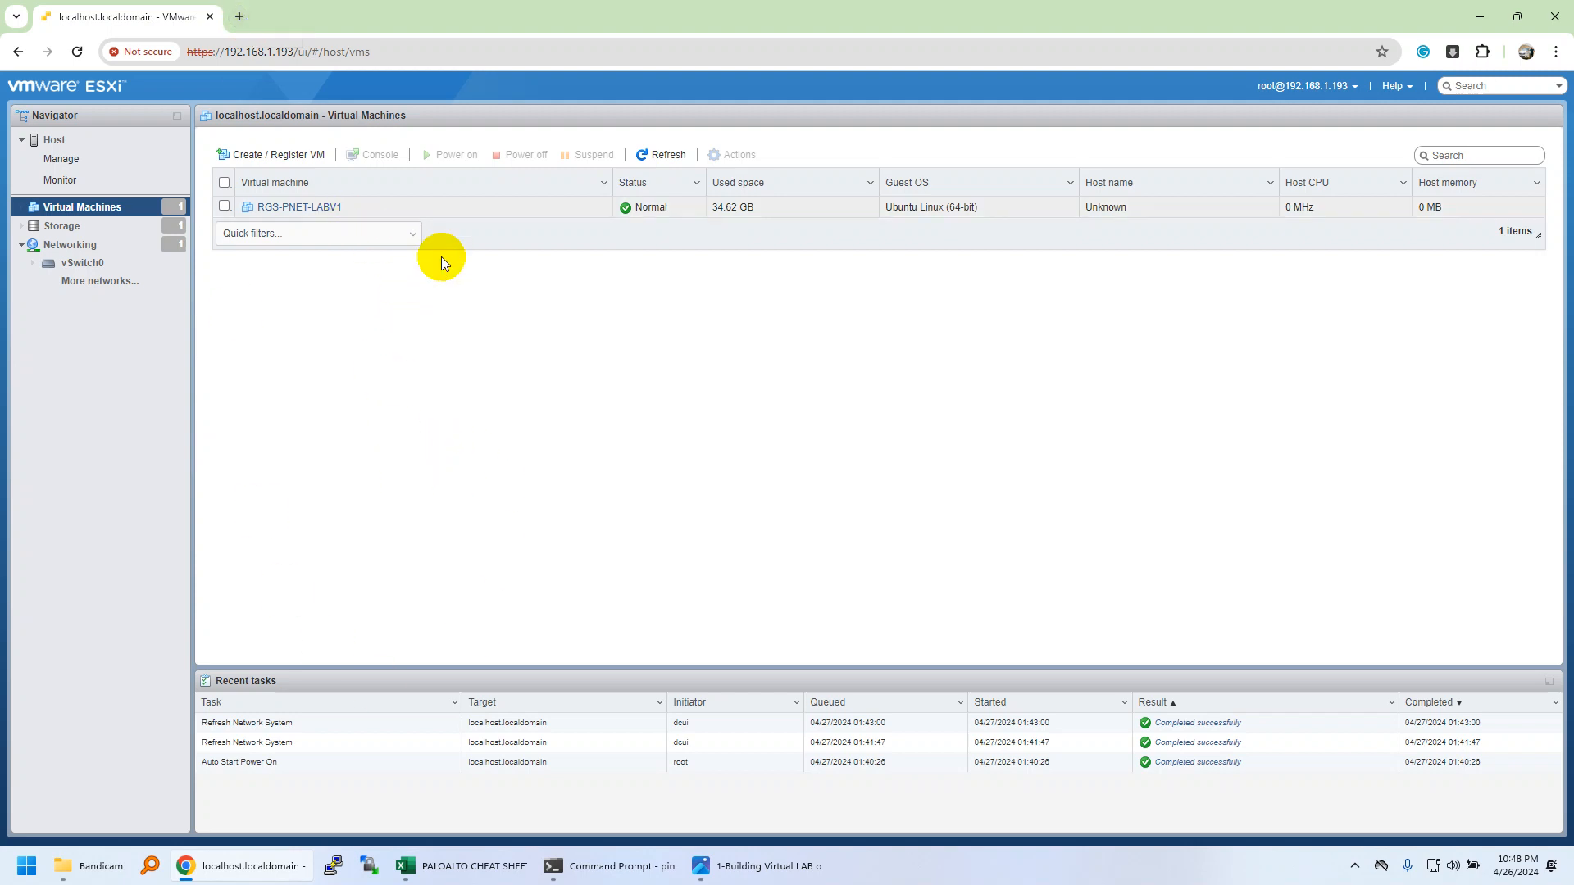
# Power on RGS-PNET-LABV1, move its PNETLab console aside, and open a new browser tab.
pyautogui.click(256, 208)
pyautogui.click(291, 324)
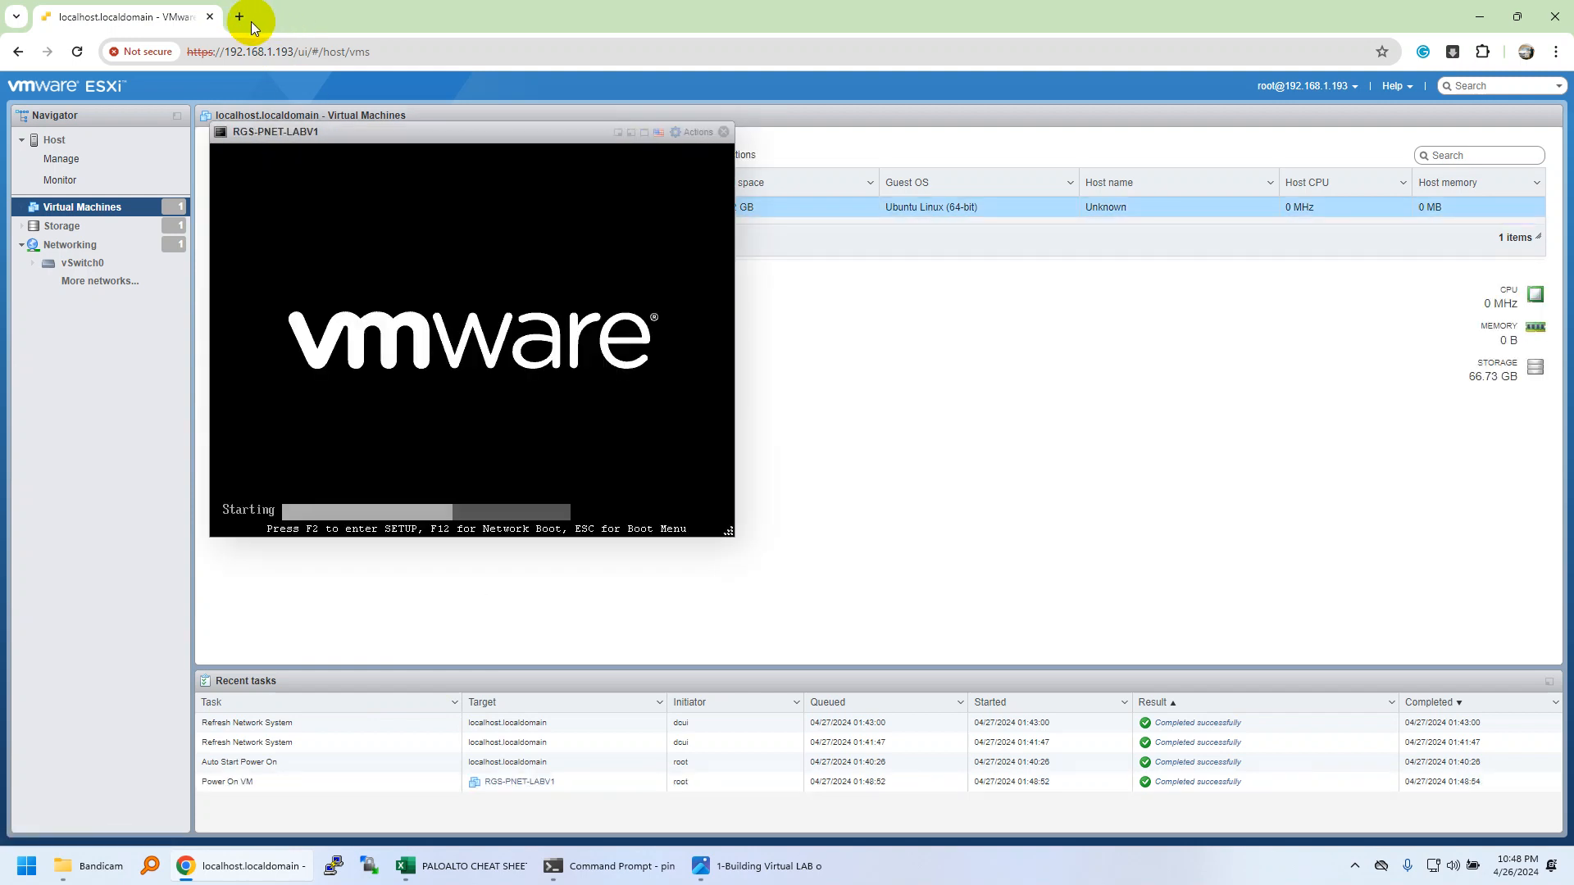
pyautogui.moveTo(375, 148); pyautogui.dragTo(440, 185)
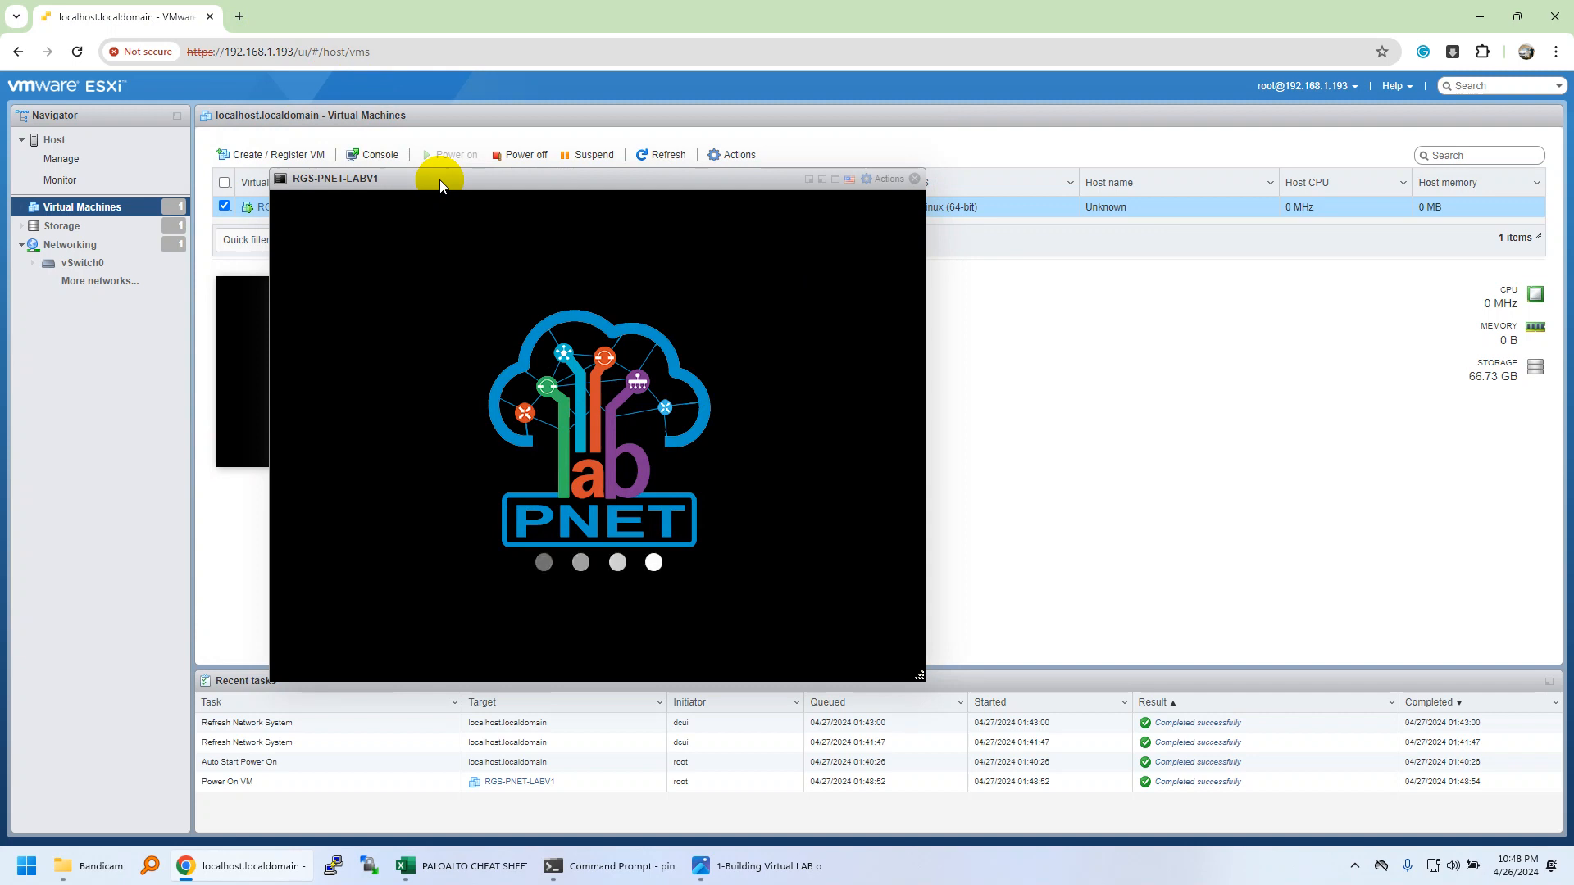
pyautogui.moveTo(440, 179); pyautogui.dragTo(514, 234)
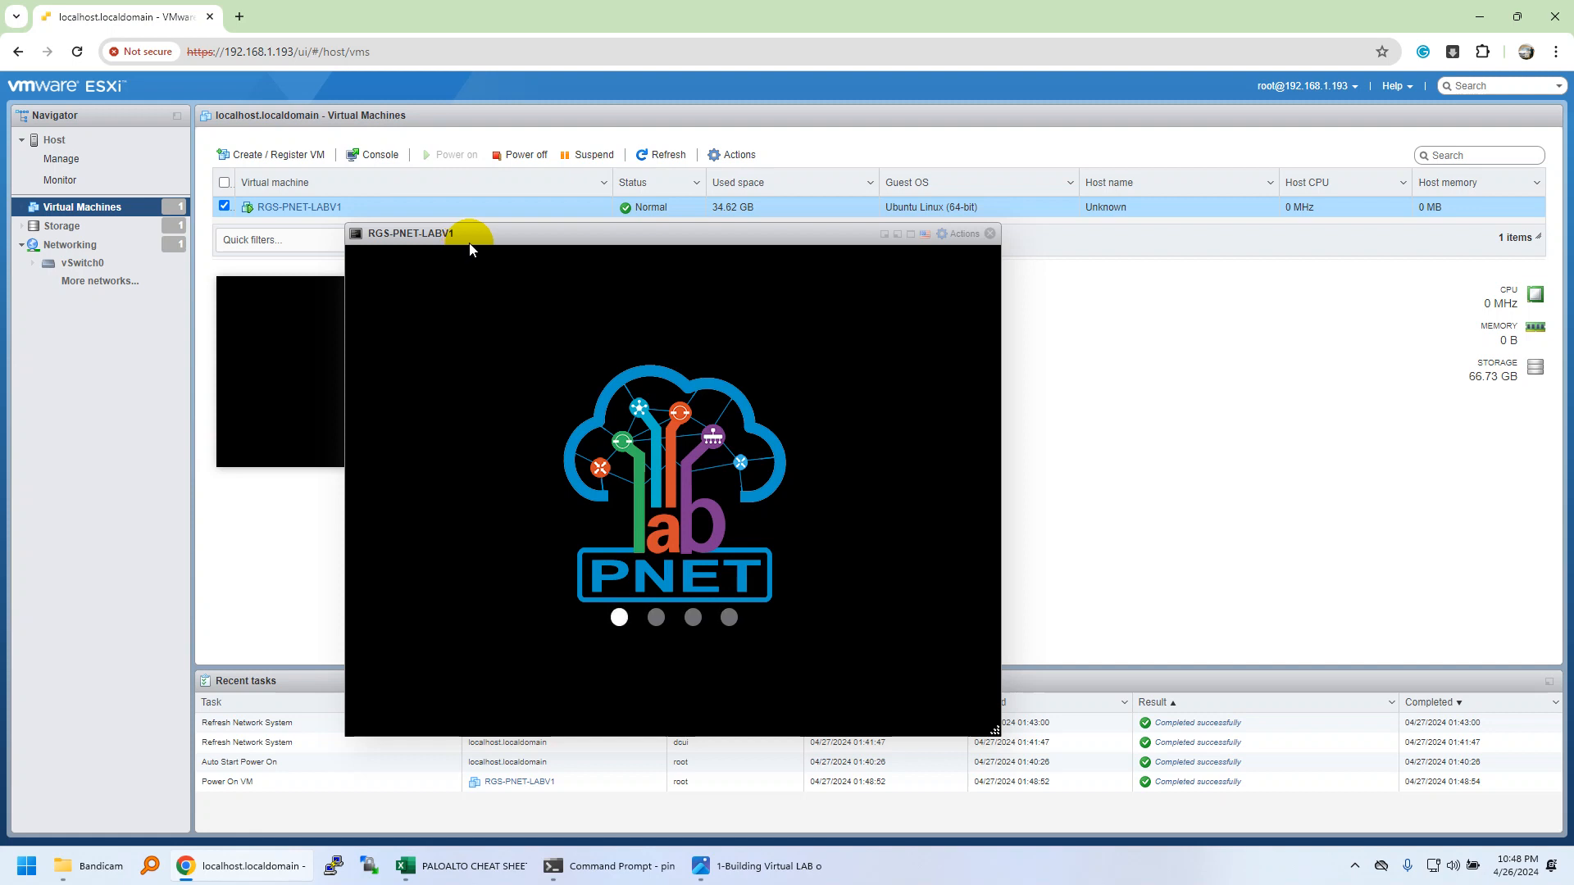
pyautogui.click(239, 16)
pyautogui.click(260, 42)
# Google 'pnetlab download' and 'eve ng download', opening the eve-ng.net Download page in its own tab.
pyautogui.write('pnetl')
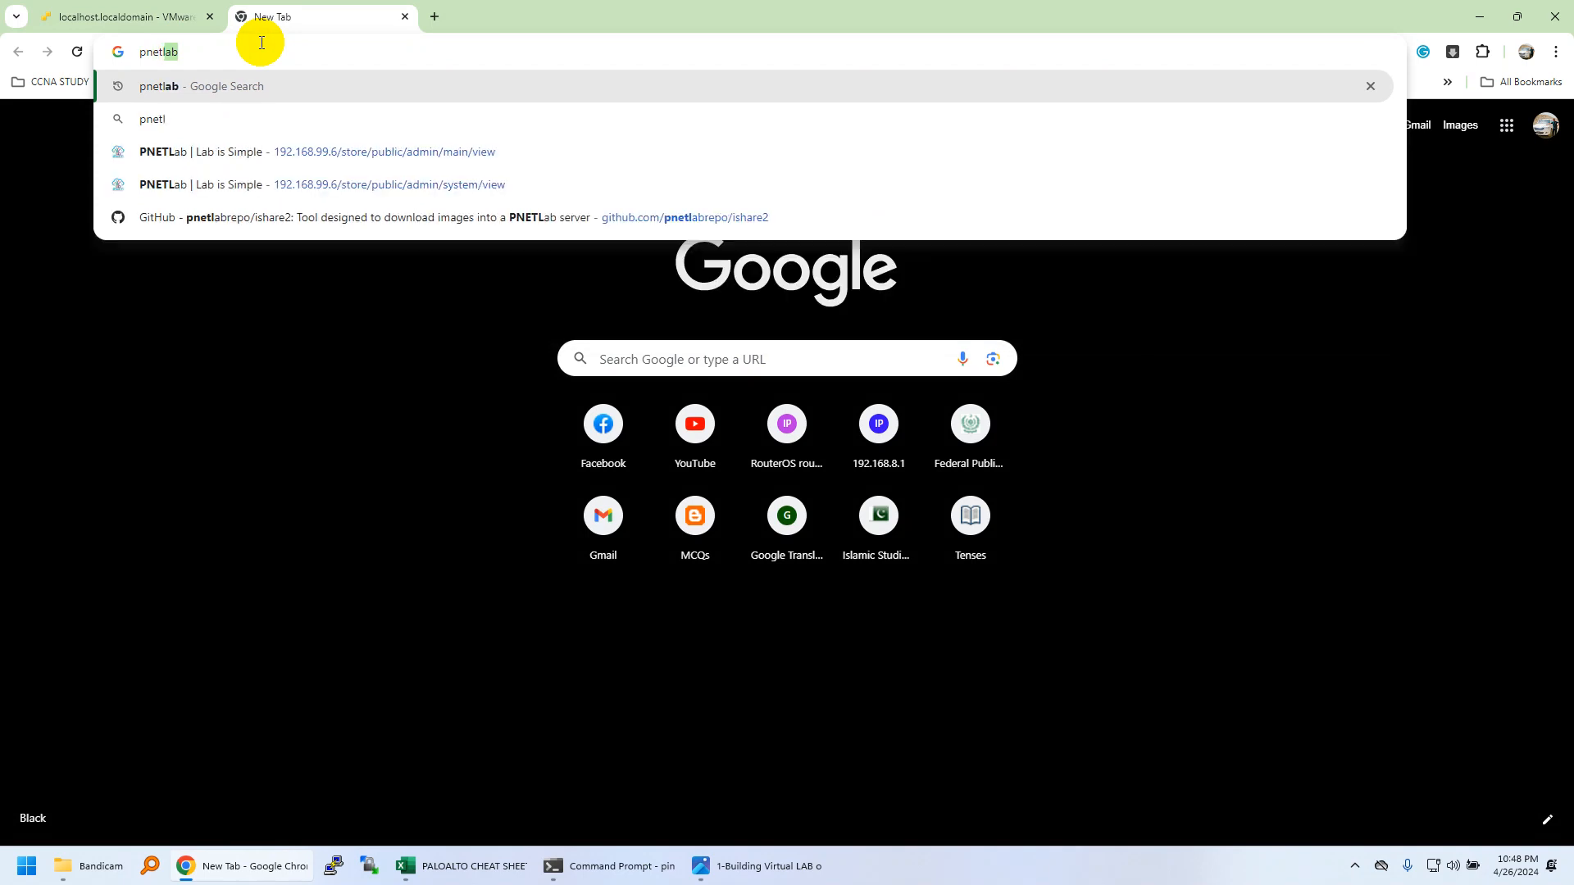
pyautogui.write('ab download')
pyautogui.press('Return')
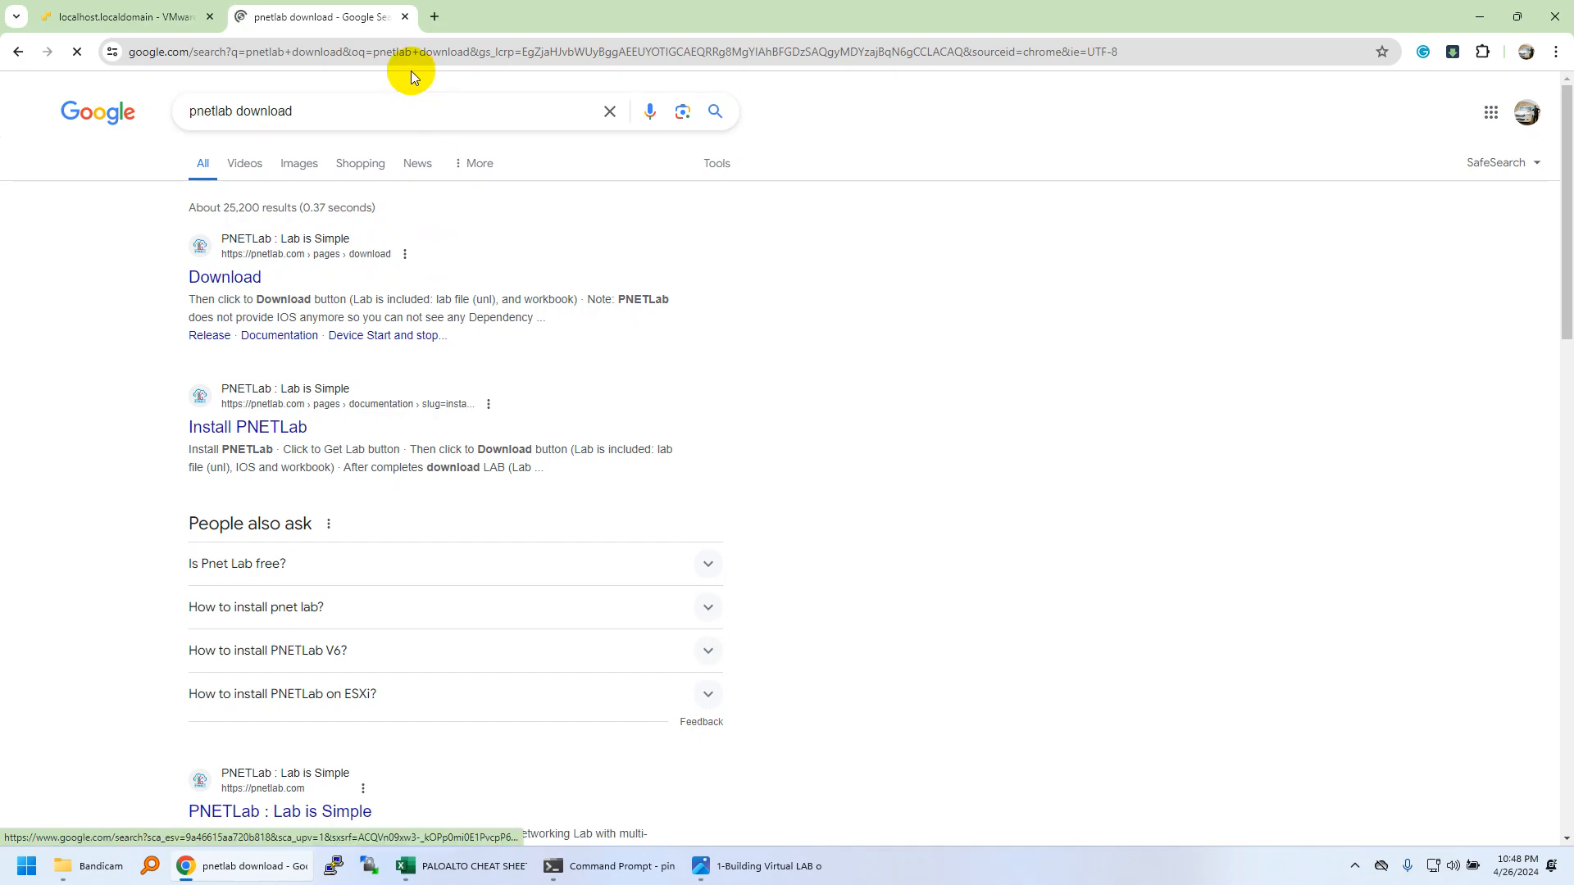
pyautogui.click(436, 16)
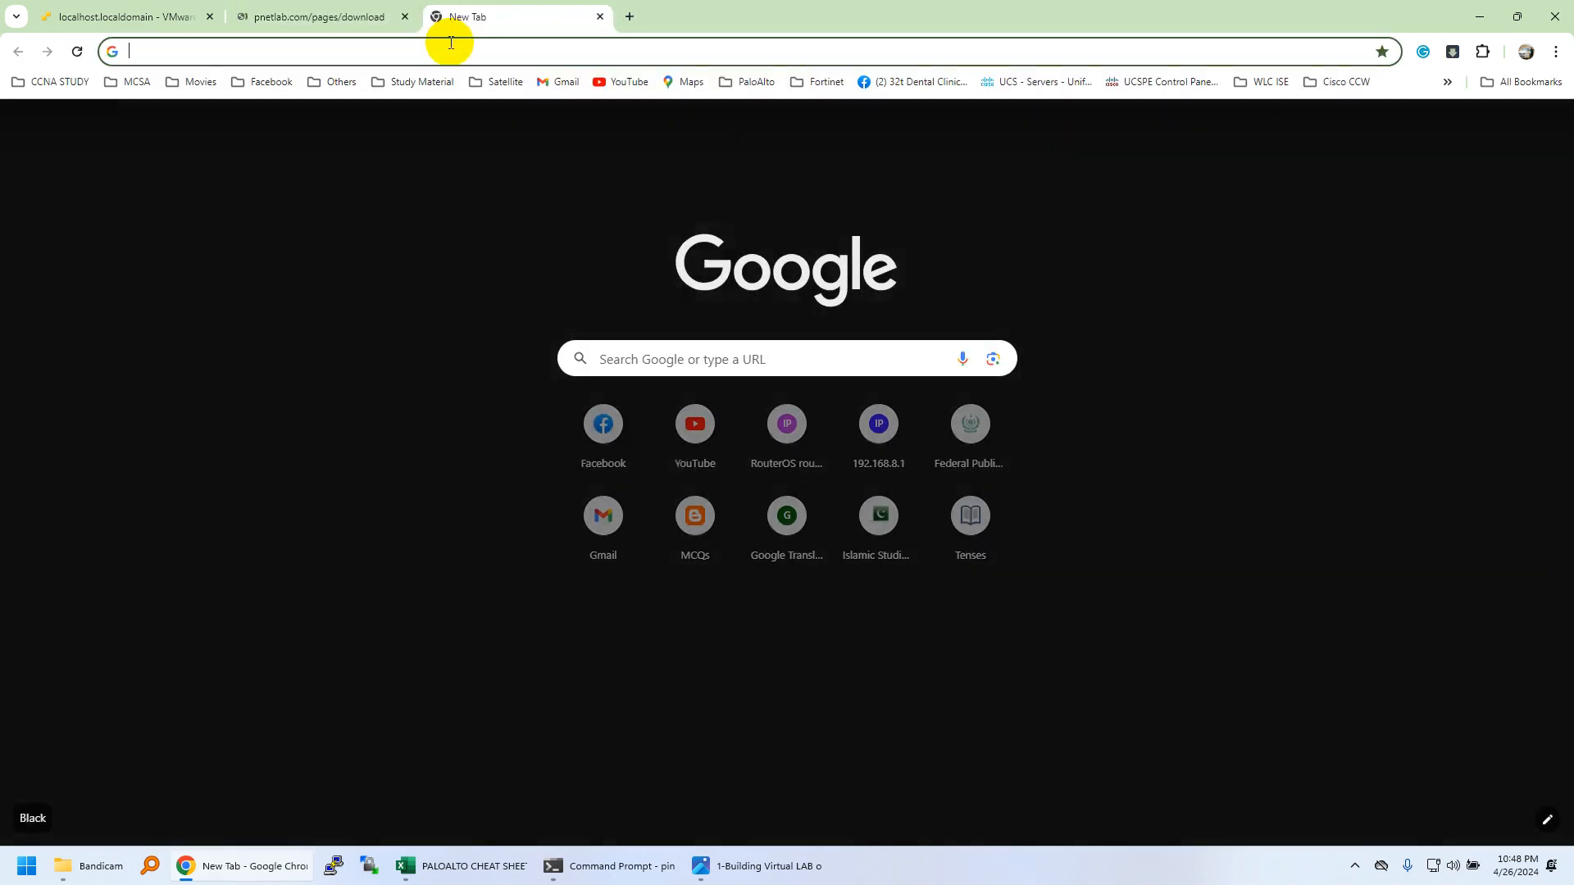
pyautogui.write('eve ng download')
pyautogui.press('Return')
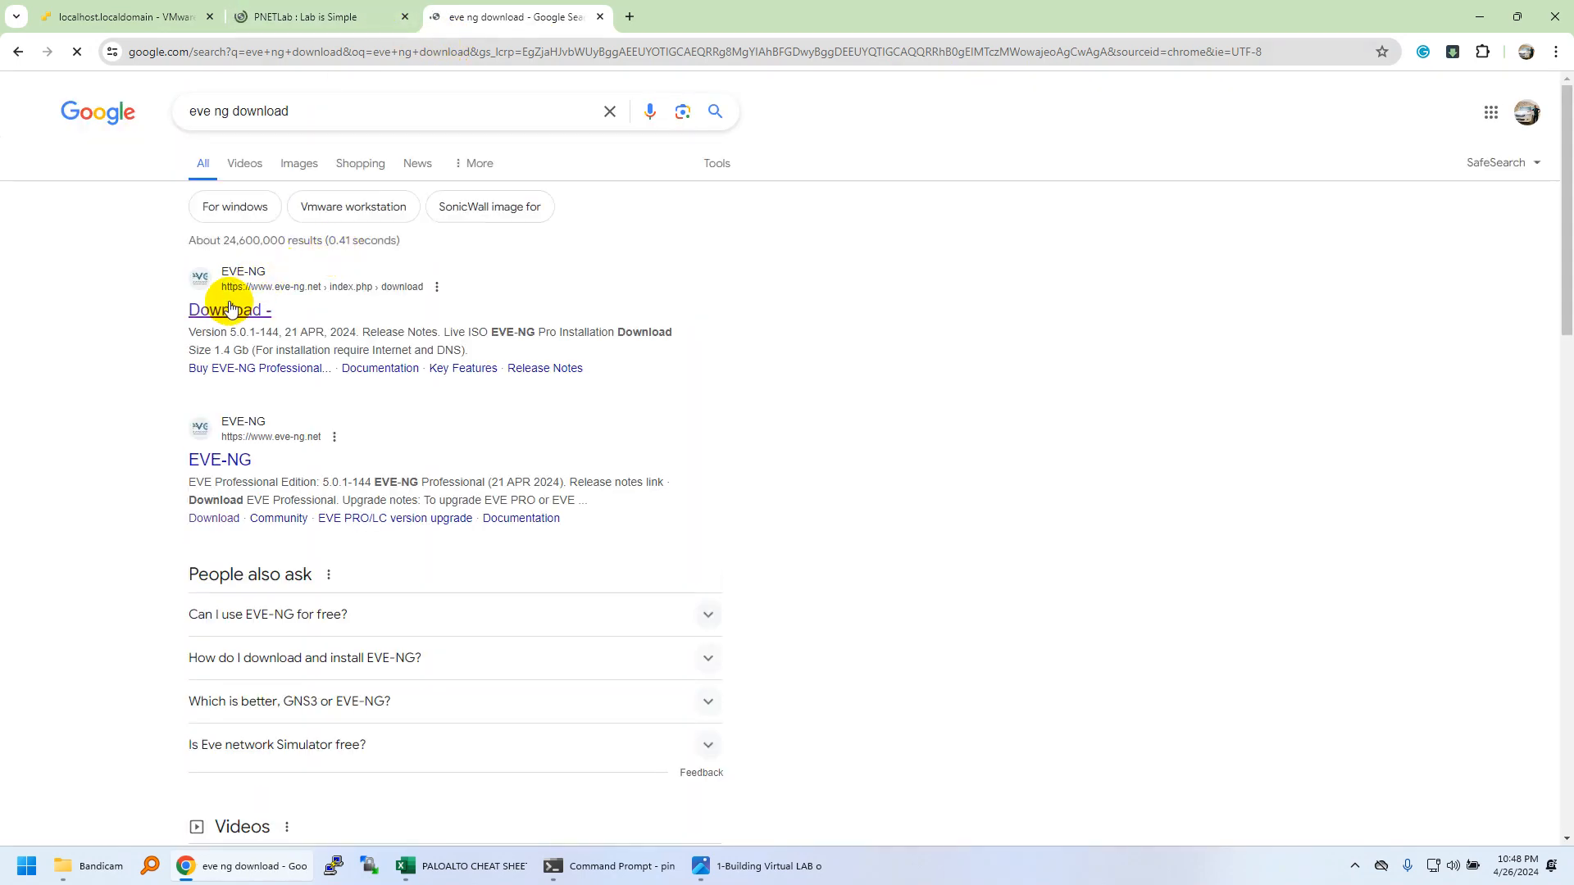
pyautogui.click(230, 309)
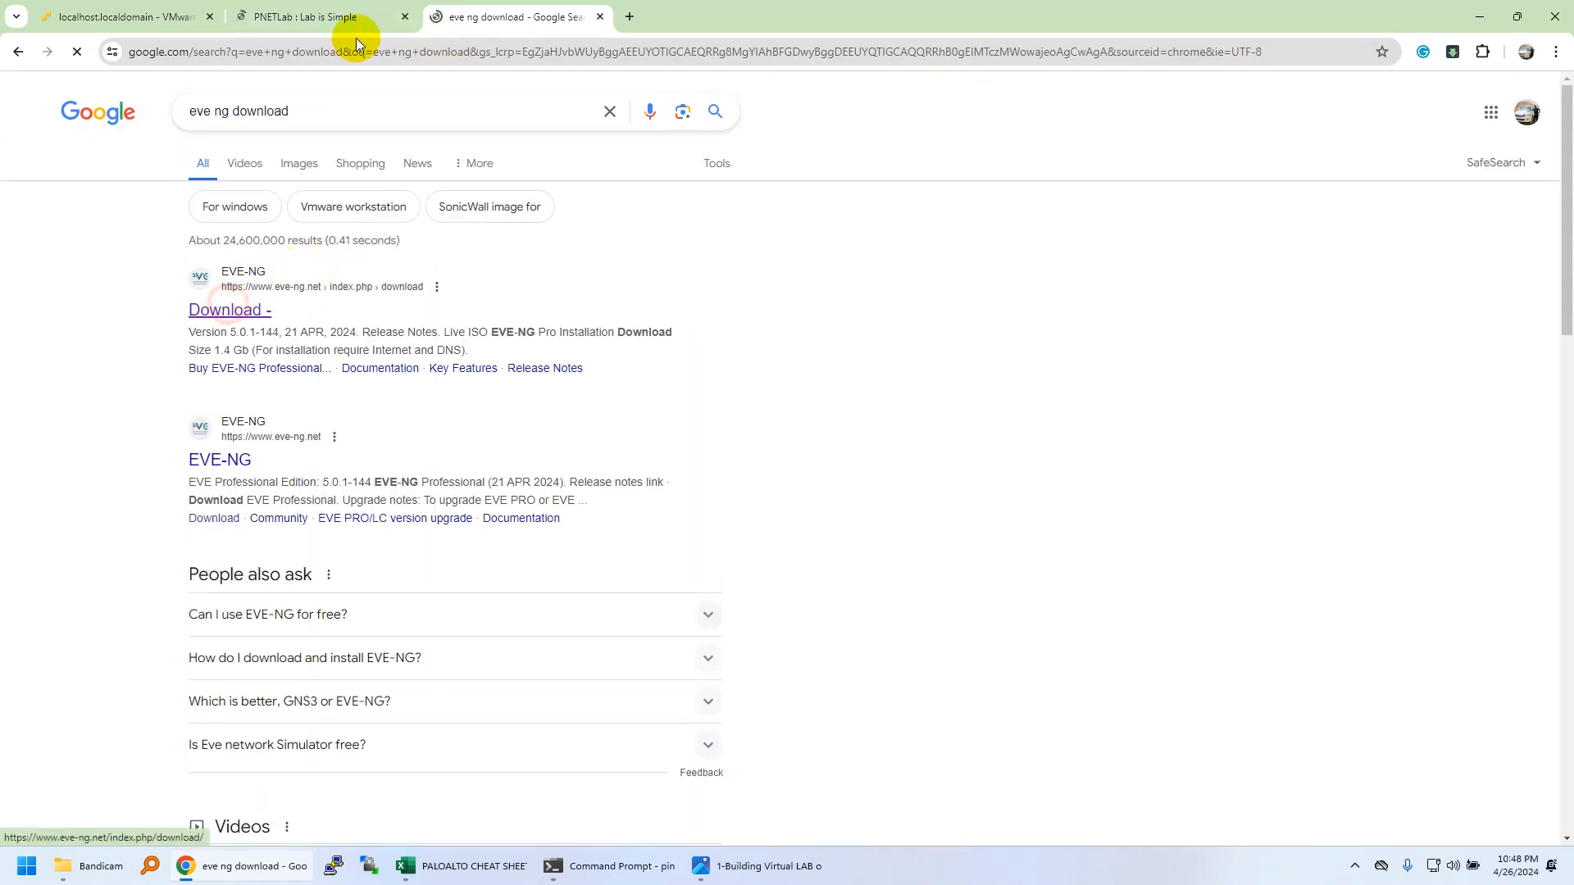
pyautogui.click(361, 24)
# Read the Apple OSX client pack list on the EVE-NG download page.
pyautogui.click(525, 16)
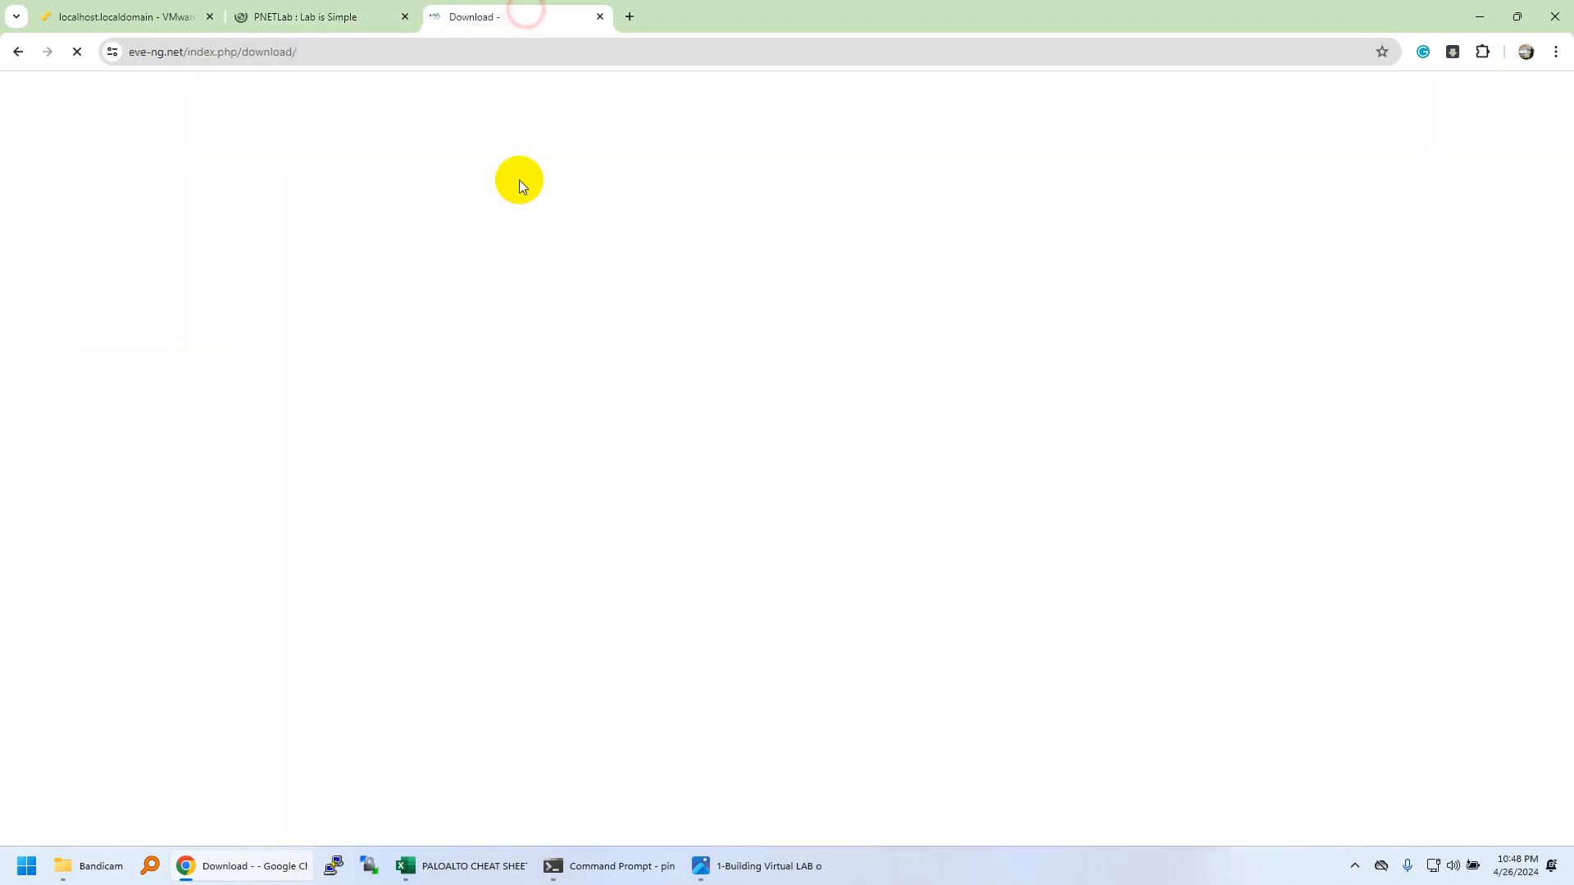
pyautogui.scroll(-3, 491, 343)
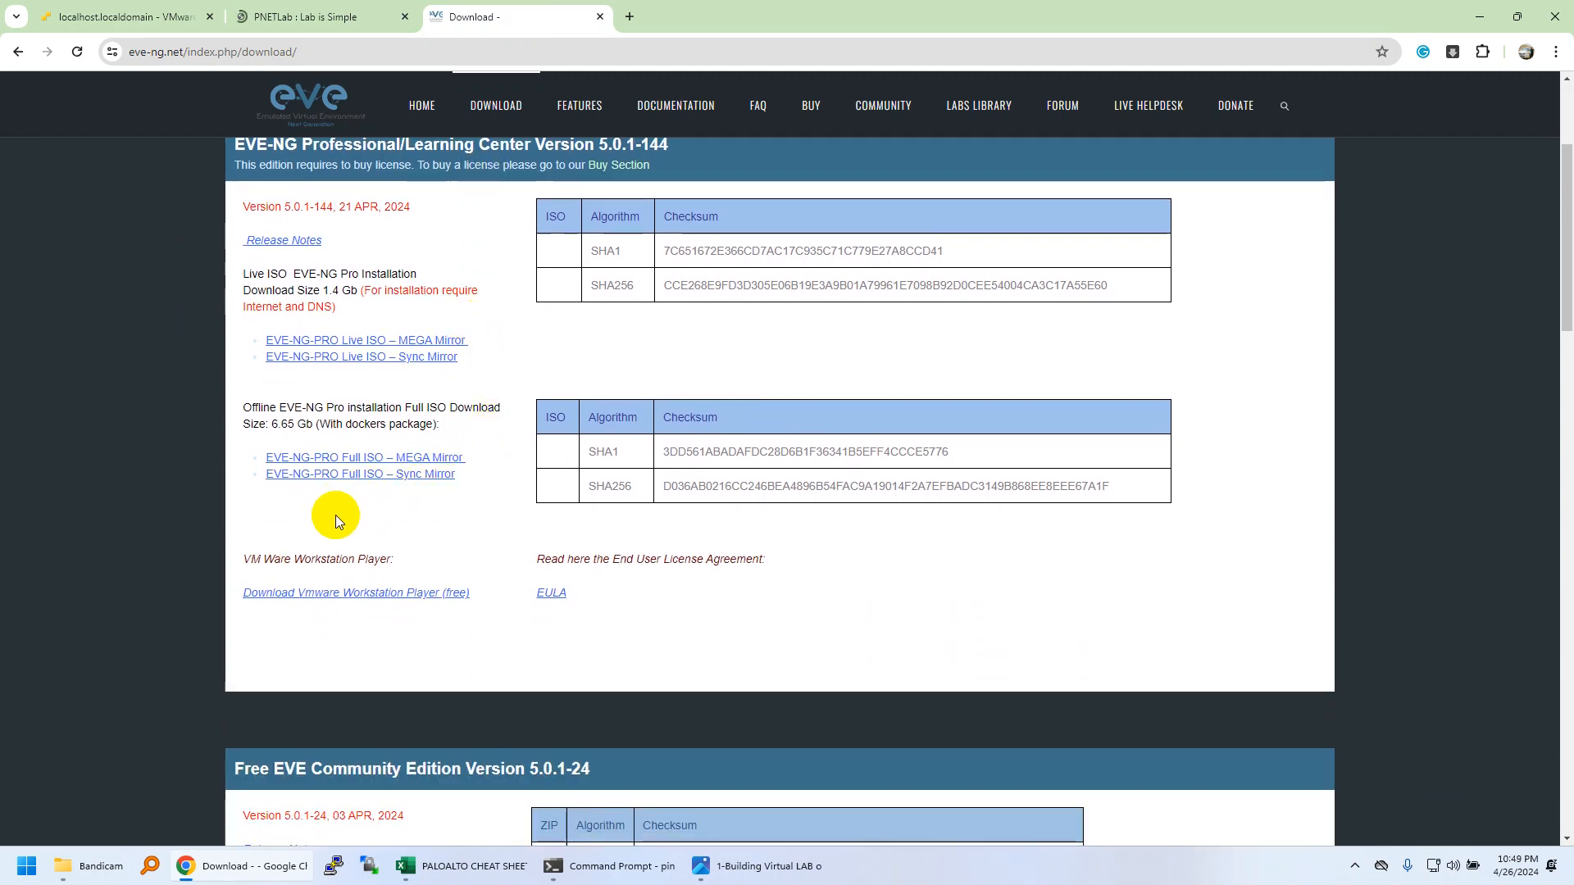
pyautogui.scroll(-1, 392, 475)
pyautogui.scroll(-5, 380, 443)
pyautogui.scroll(5, 385, 312)
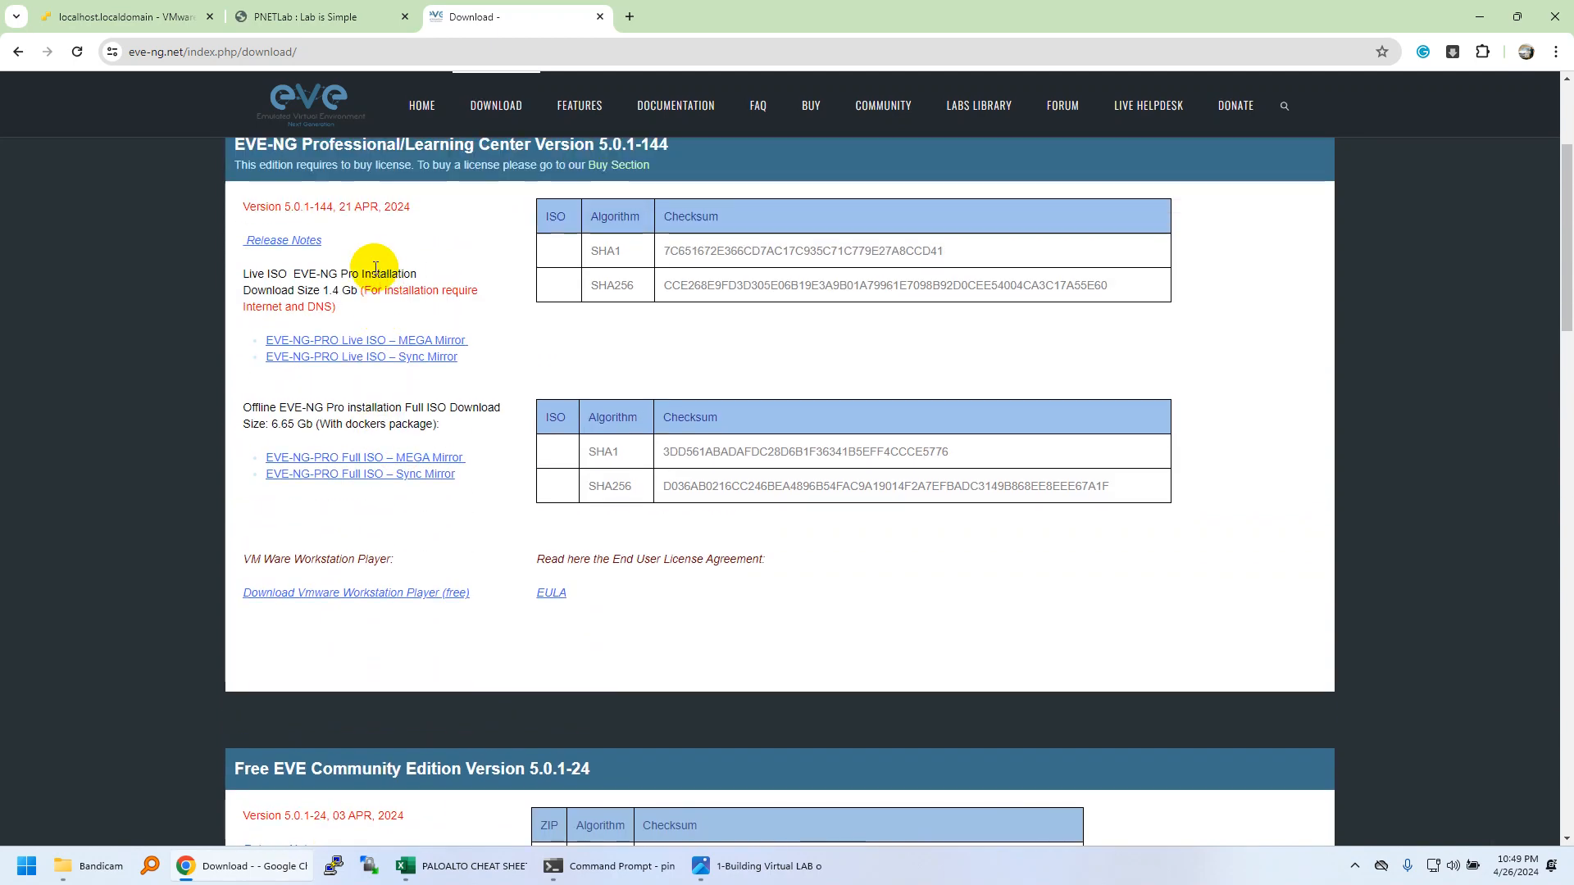
pyautogui.scroll(2, 361, 262)
pyautogui.moveTo(272, 308); pyautogui.dragTo(502, 308)
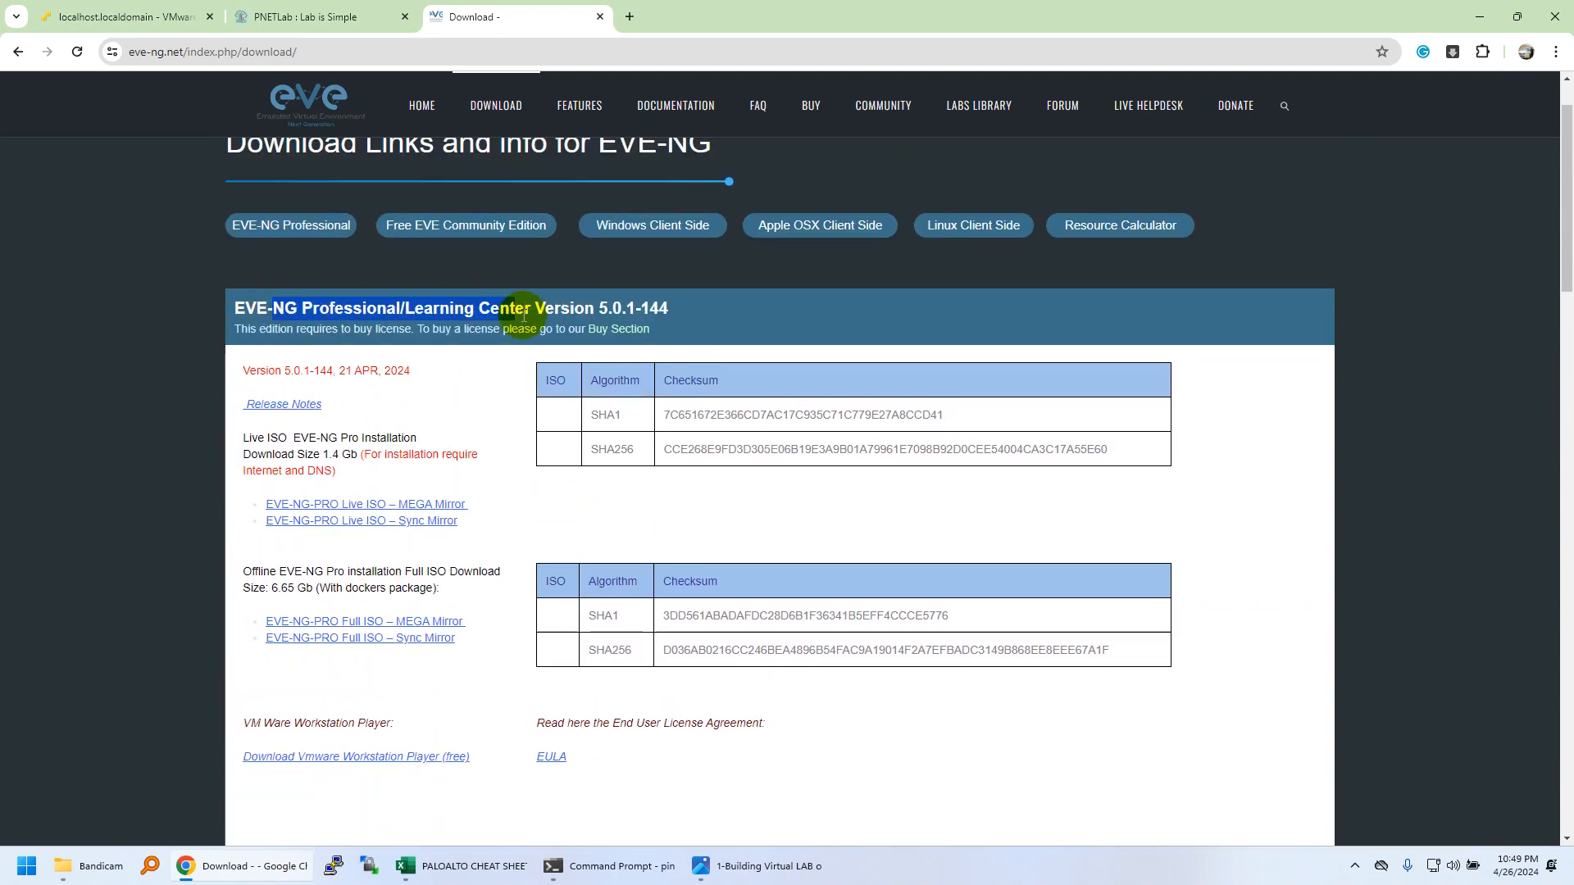
pyautogui.scroll(-6, 517, 320)
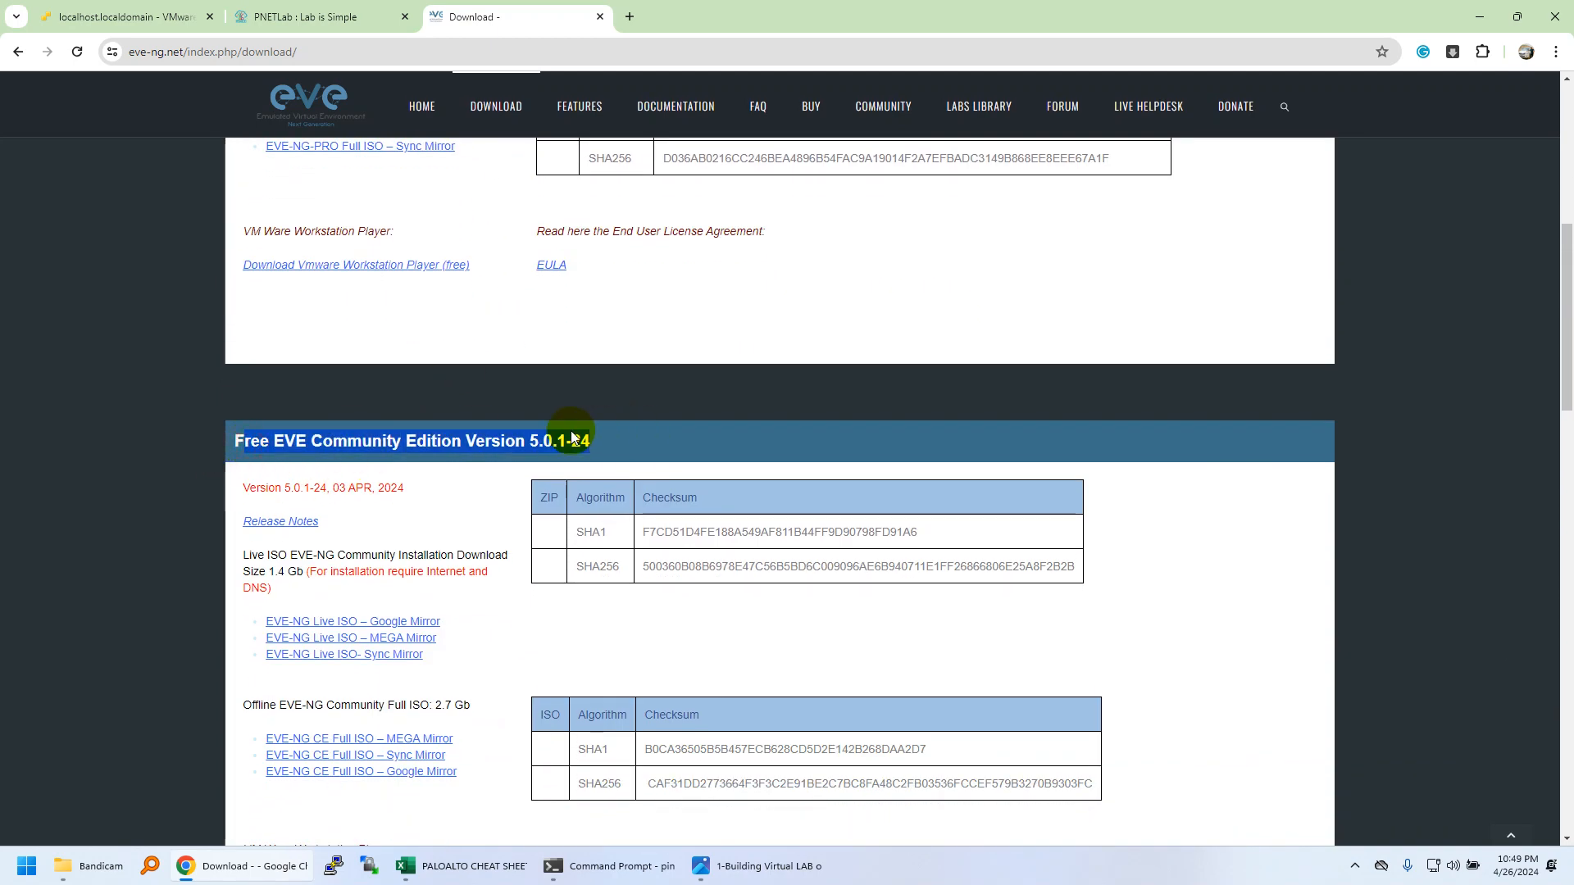
pyautogui.scroll(-4, 453, 449)
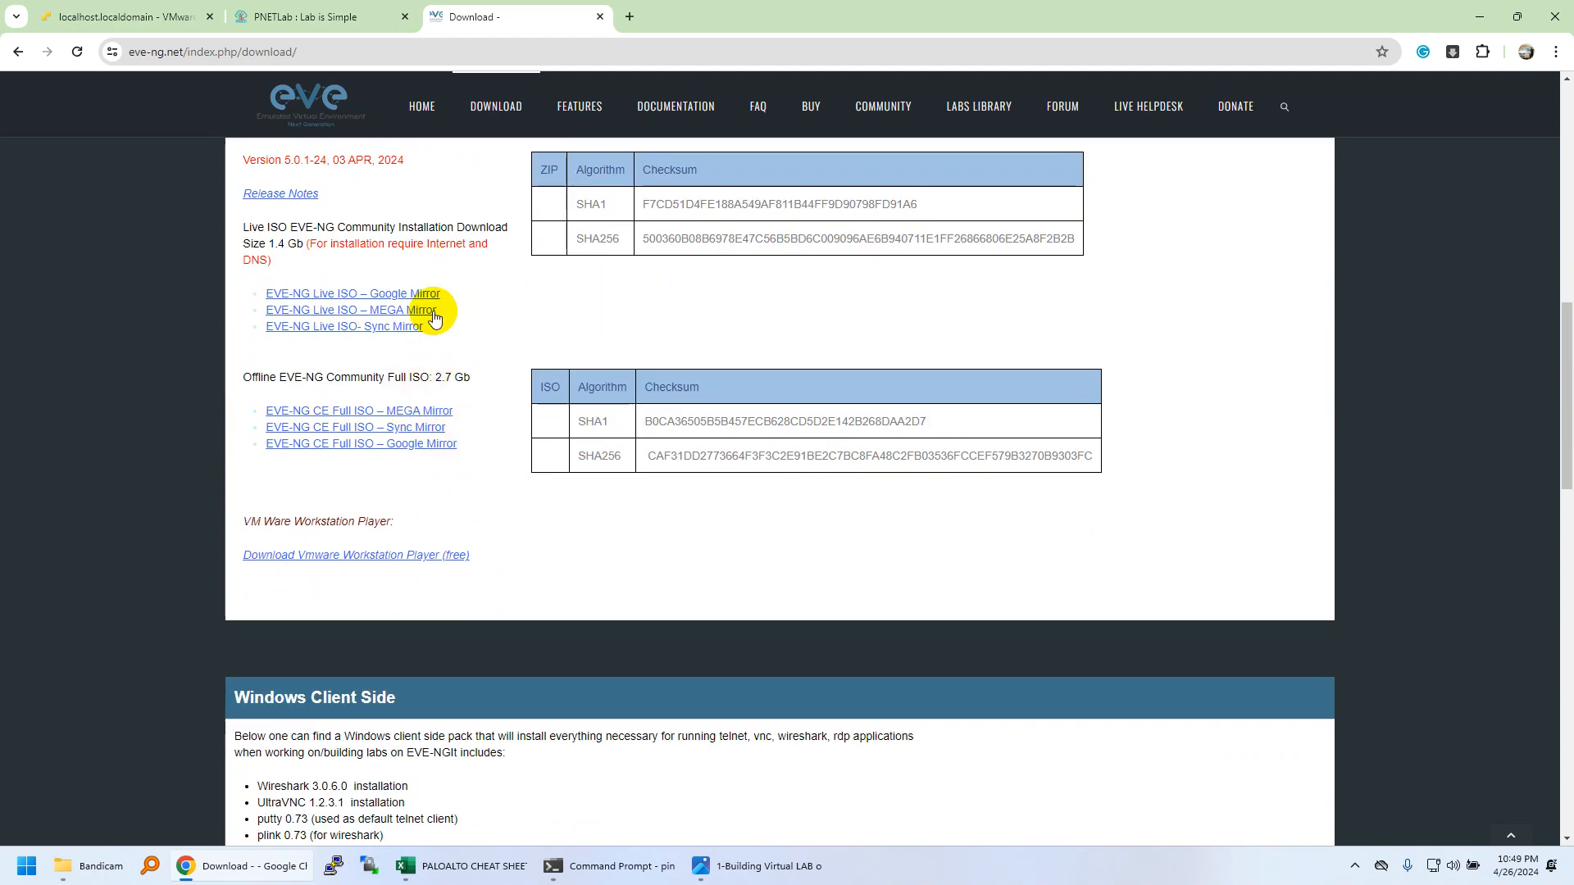
pyautogui.scroll(-5, 423, 328)
pyautogui.scroll(-2, 414, 354)
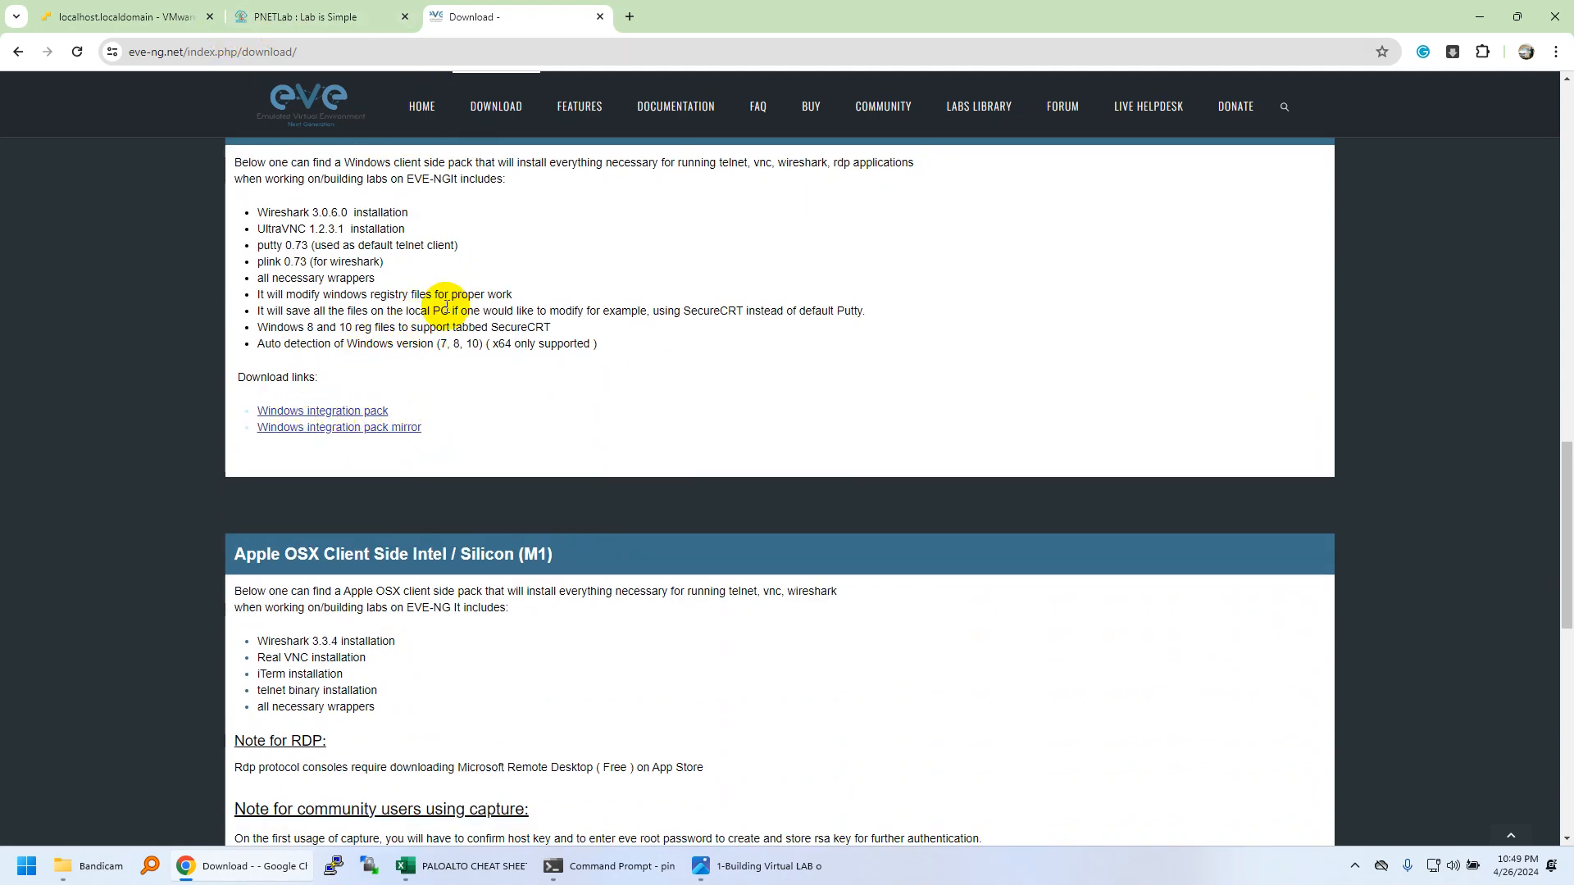
# Review the Windows integration pack and the included client tools down to the Linux section.
pyautogui.moveTo(246, 417)
pyautogui.mouseDown()
pyautogui.moveTo(397, 408)
pyautogui.moveTo(228, 416)
pyautogui.mouseUp()
pyautogui.click(423, 408)
pyautogui.click(557, 404)
pyautogui.scroll(-4, 557, 403)
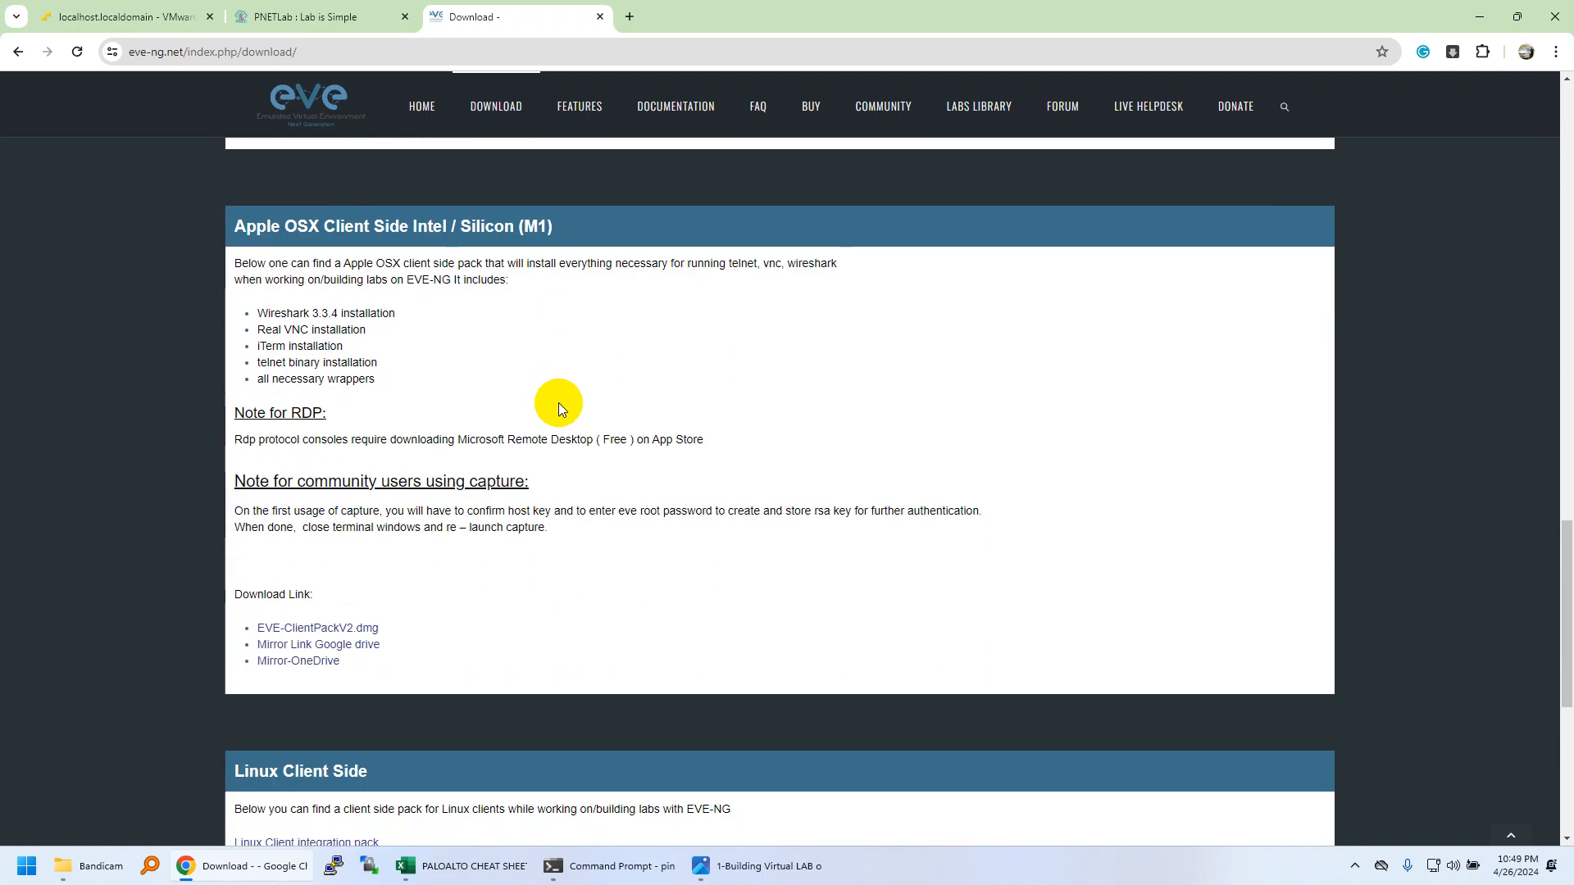
pyautogui.moveTo(387, 376); pyautogui.dragTo(259, 344)
pyautogui.click(268, 329)
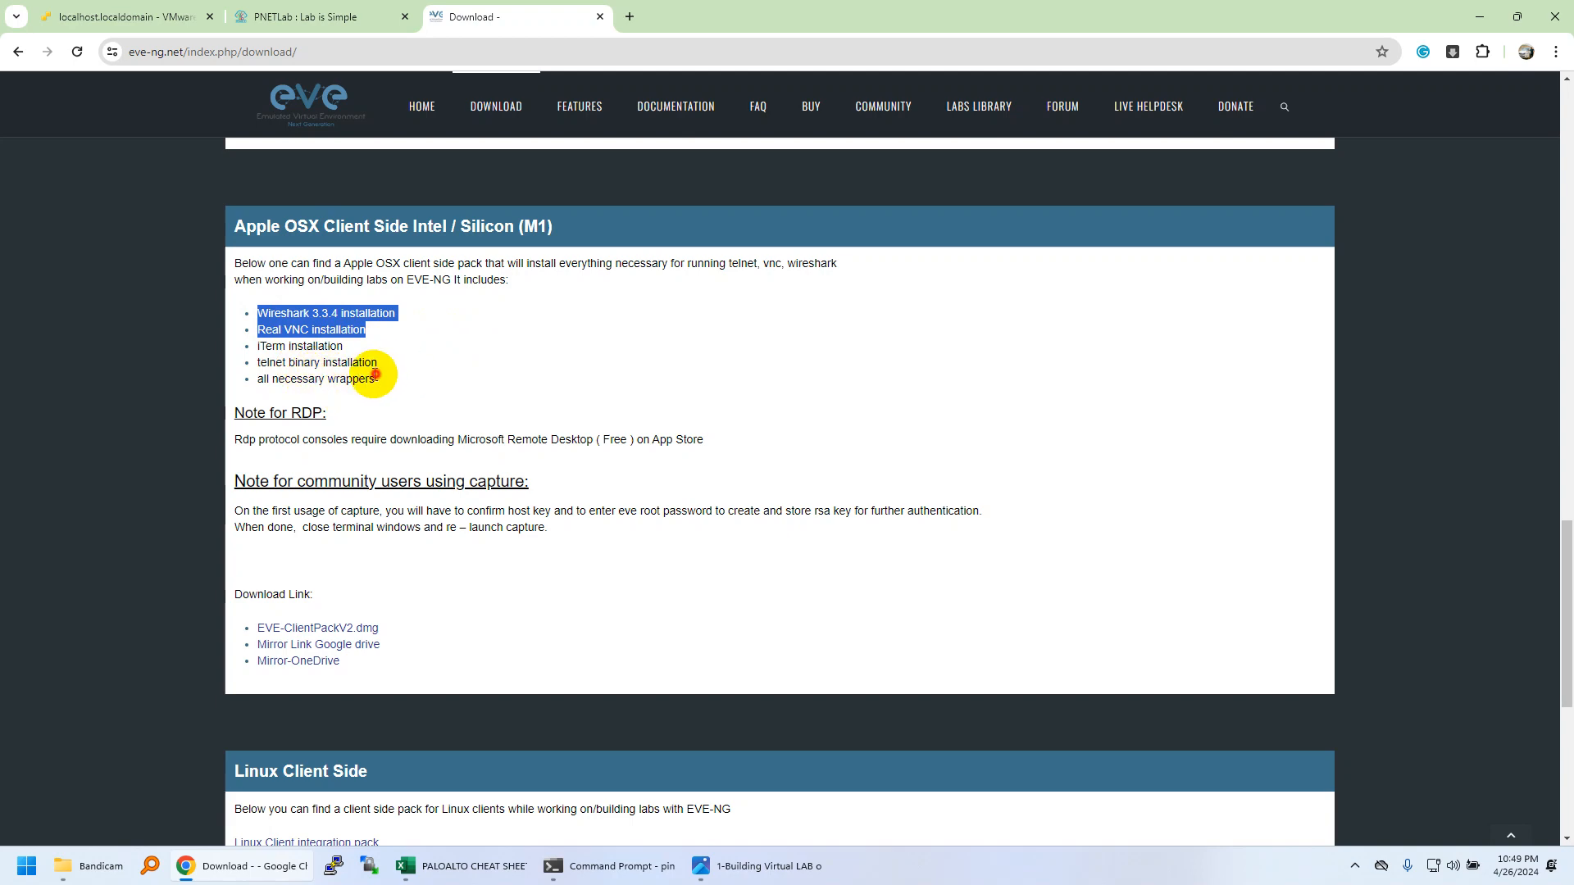
pyautogui.moveTo(376, 379); pyautogui.dragTo(271, 328)
pyautogui.scroll(-5, 492, 390)
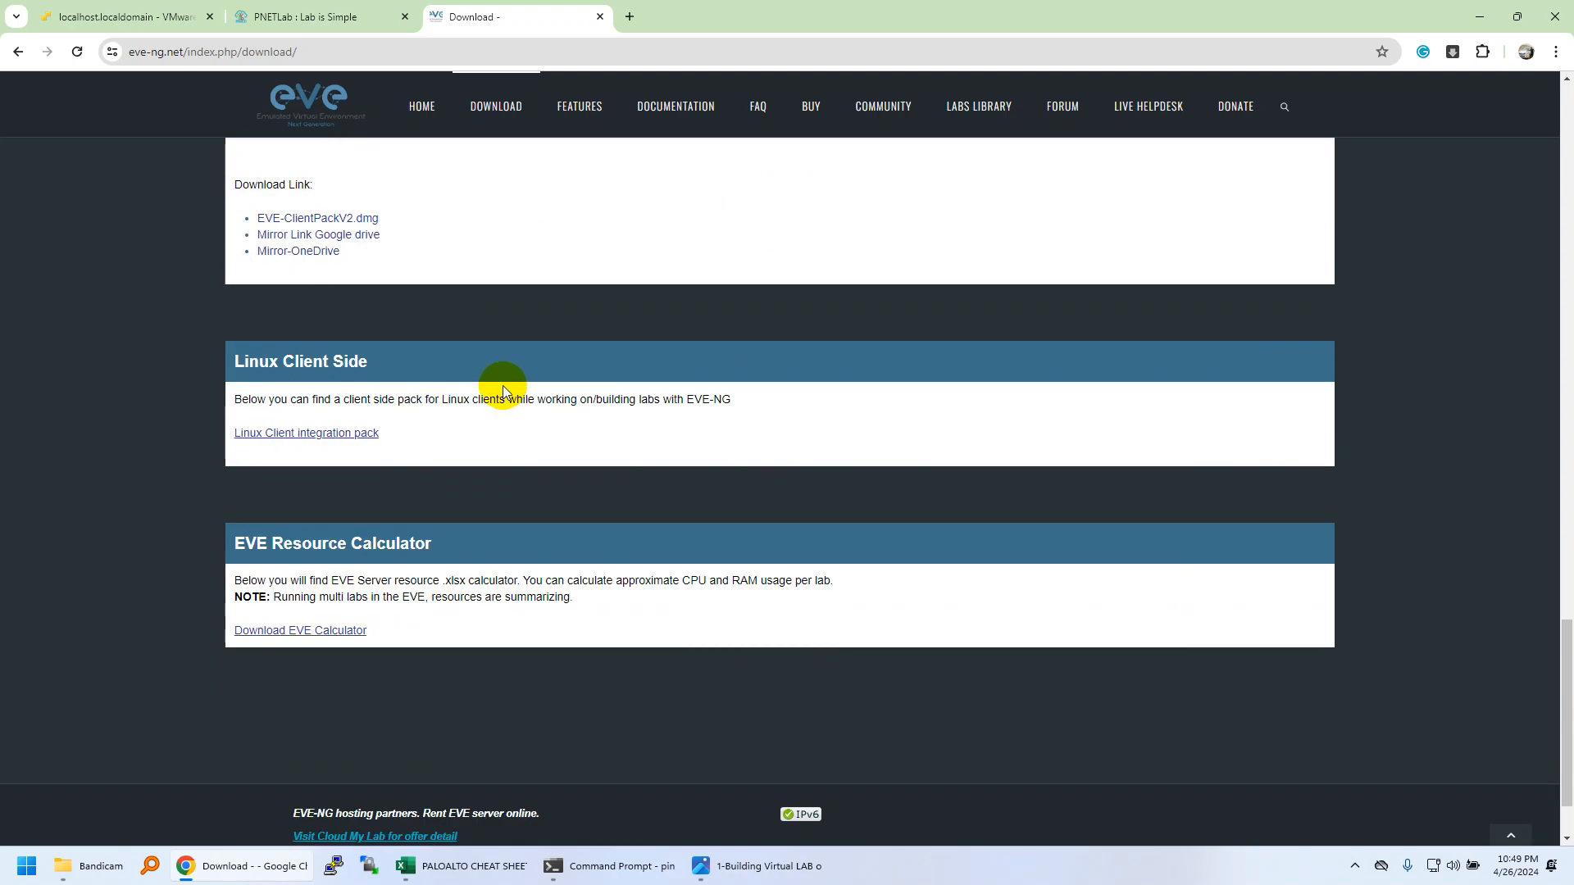
# Go to the PNETLab download guide at Step 01: deploy the .ova on VirtualBox or VMware.
pyautogui.click(338, 17)
pyautogui.scroll(-15, 437, 369)
pyautogui.scroll(-5, 435, 340)
# Read the PNETLab guide from Step 01 through Step 04: Get Lab and Learn, then revisit EVE-NG.
pyautogui.scroll(20, 432, 337)
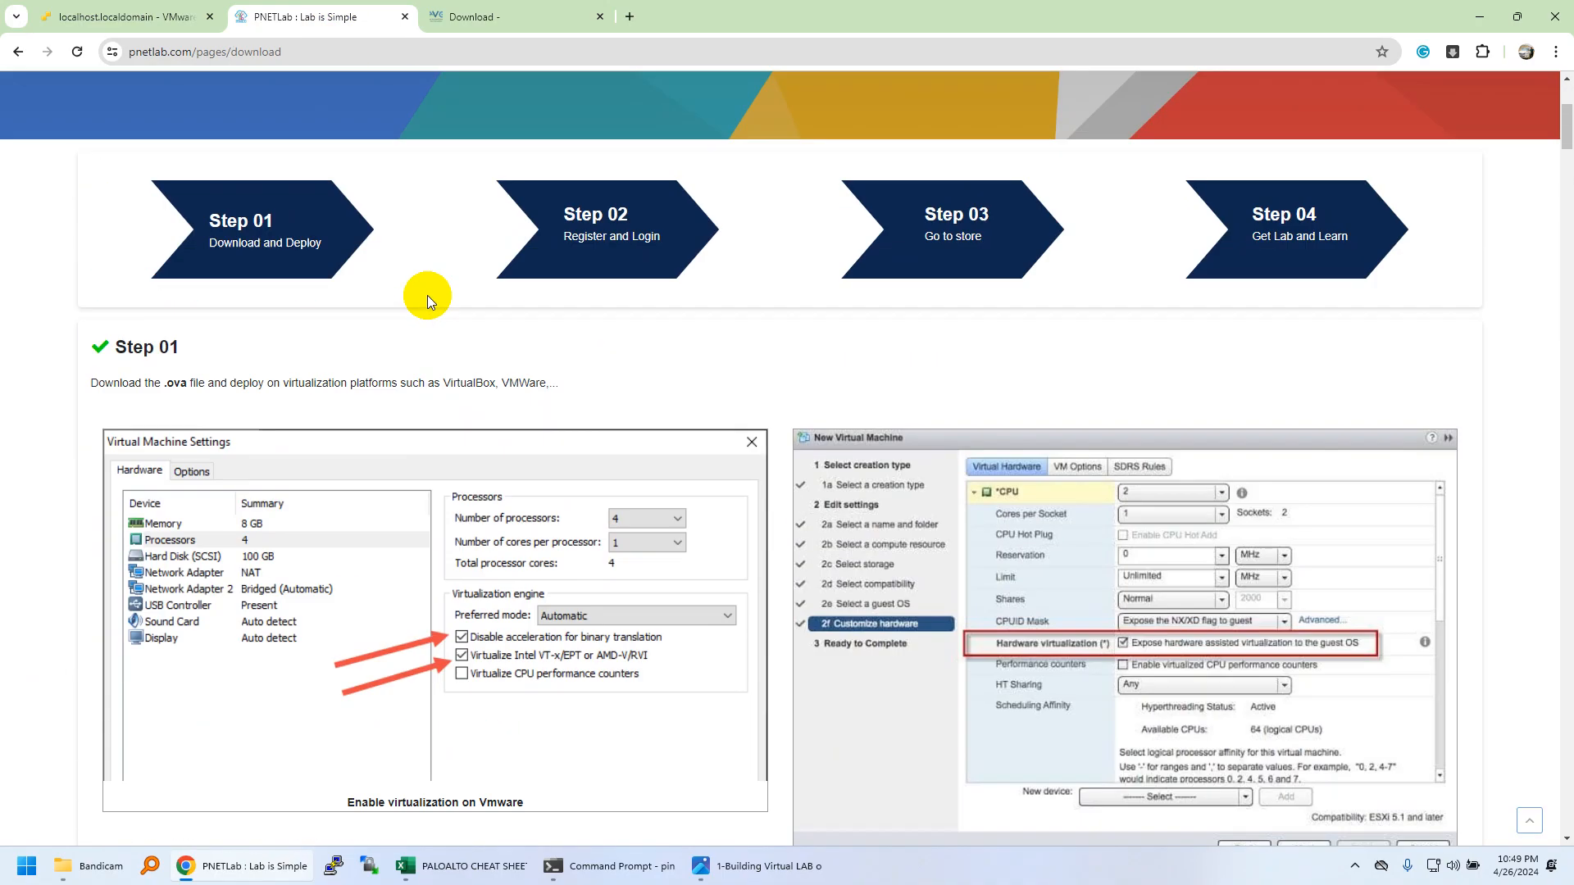
pyautogui.scroll(-5, 427, 300)
pyautogui.moveTo(379, 534); pyautogui.dragTo(159, 534)
pyautogui.click(263, 590)
pyautogui.scroll(-14, 281, 527)
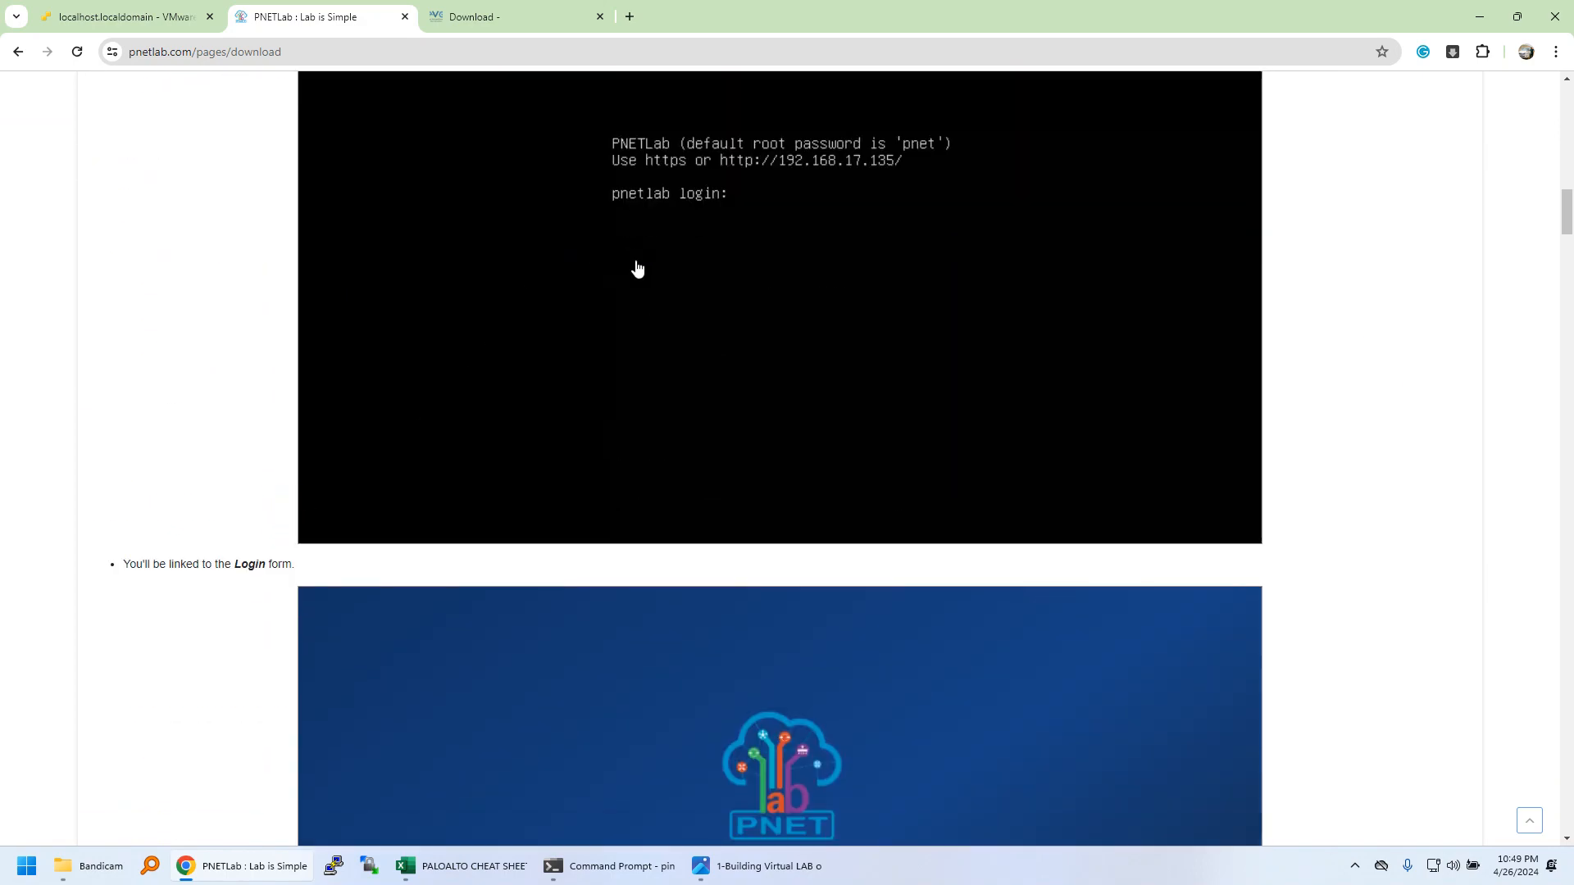
pyautogui.scroll(-8, 639, 278)
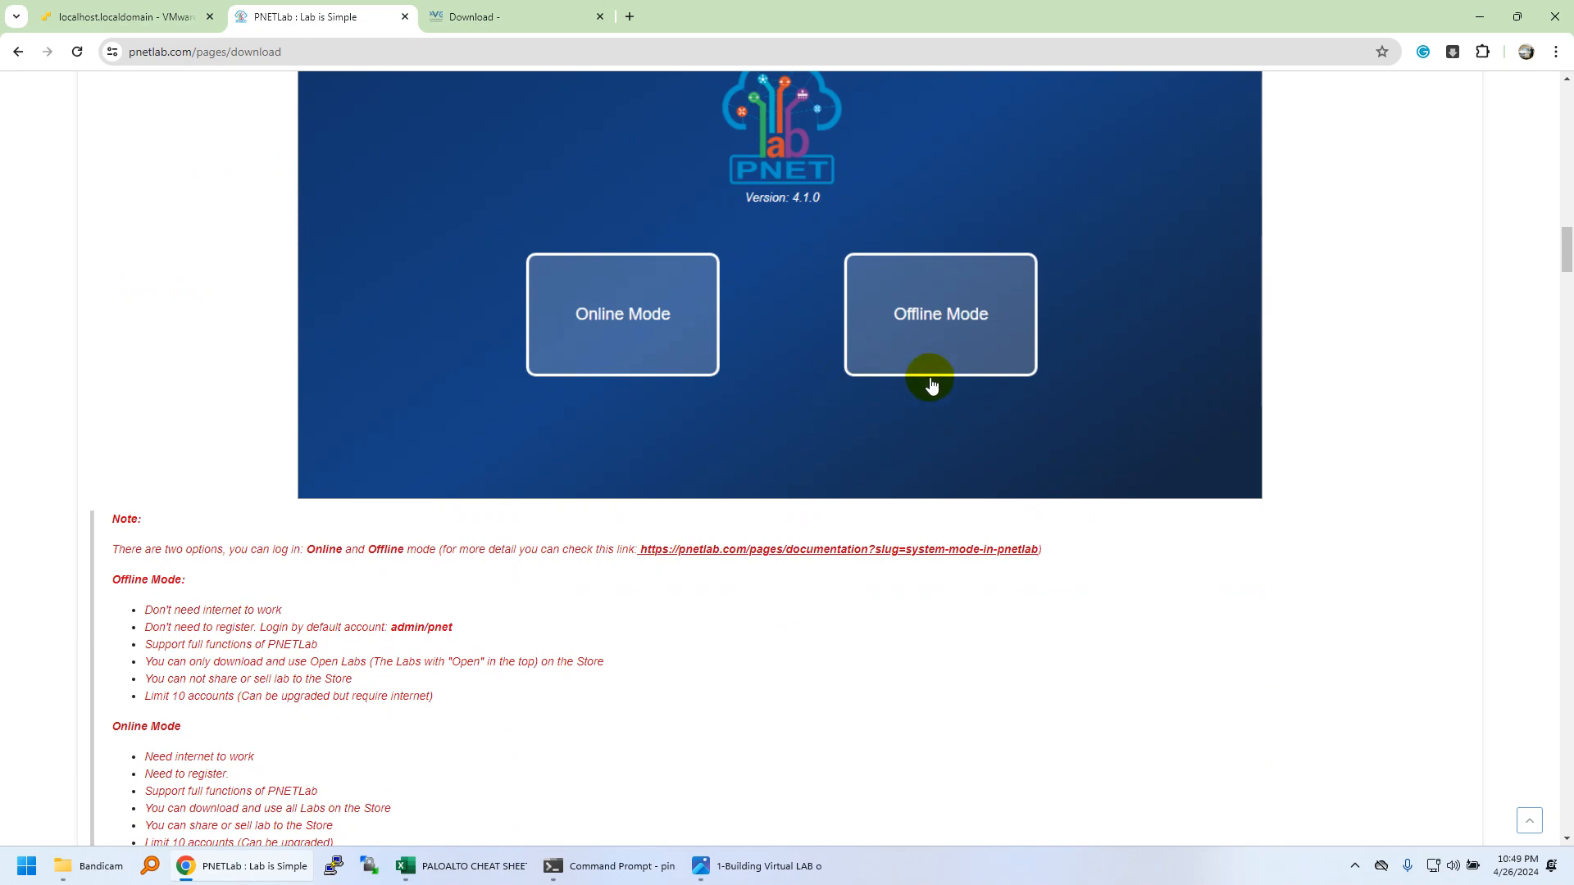
pyautogui.scroll(-15, 959, 351)
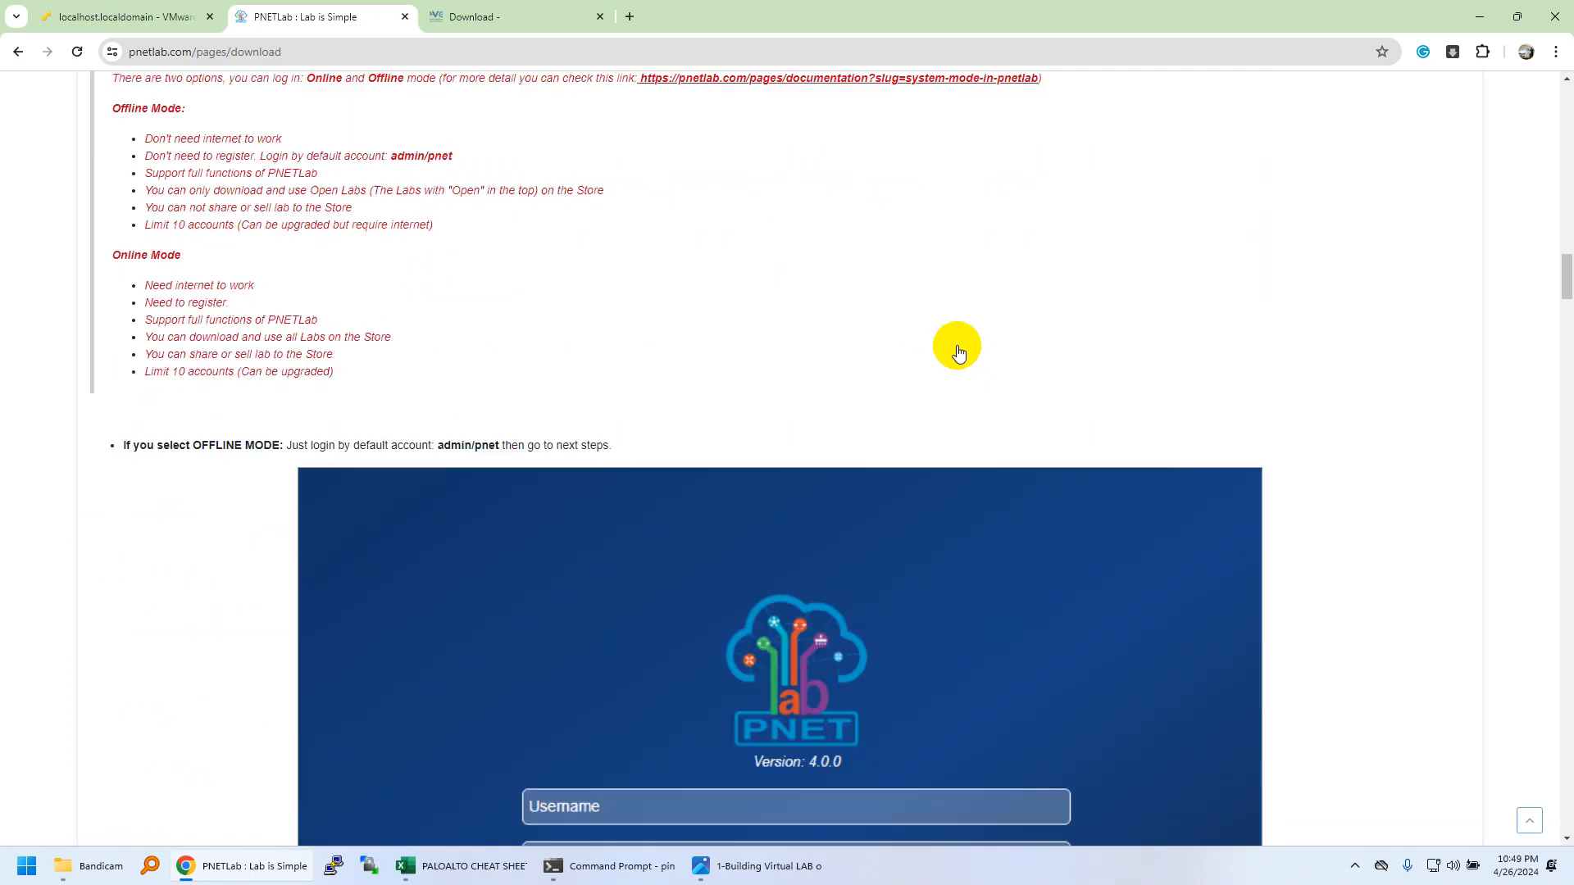
pyautogui.scroll(-20, 959, 351)
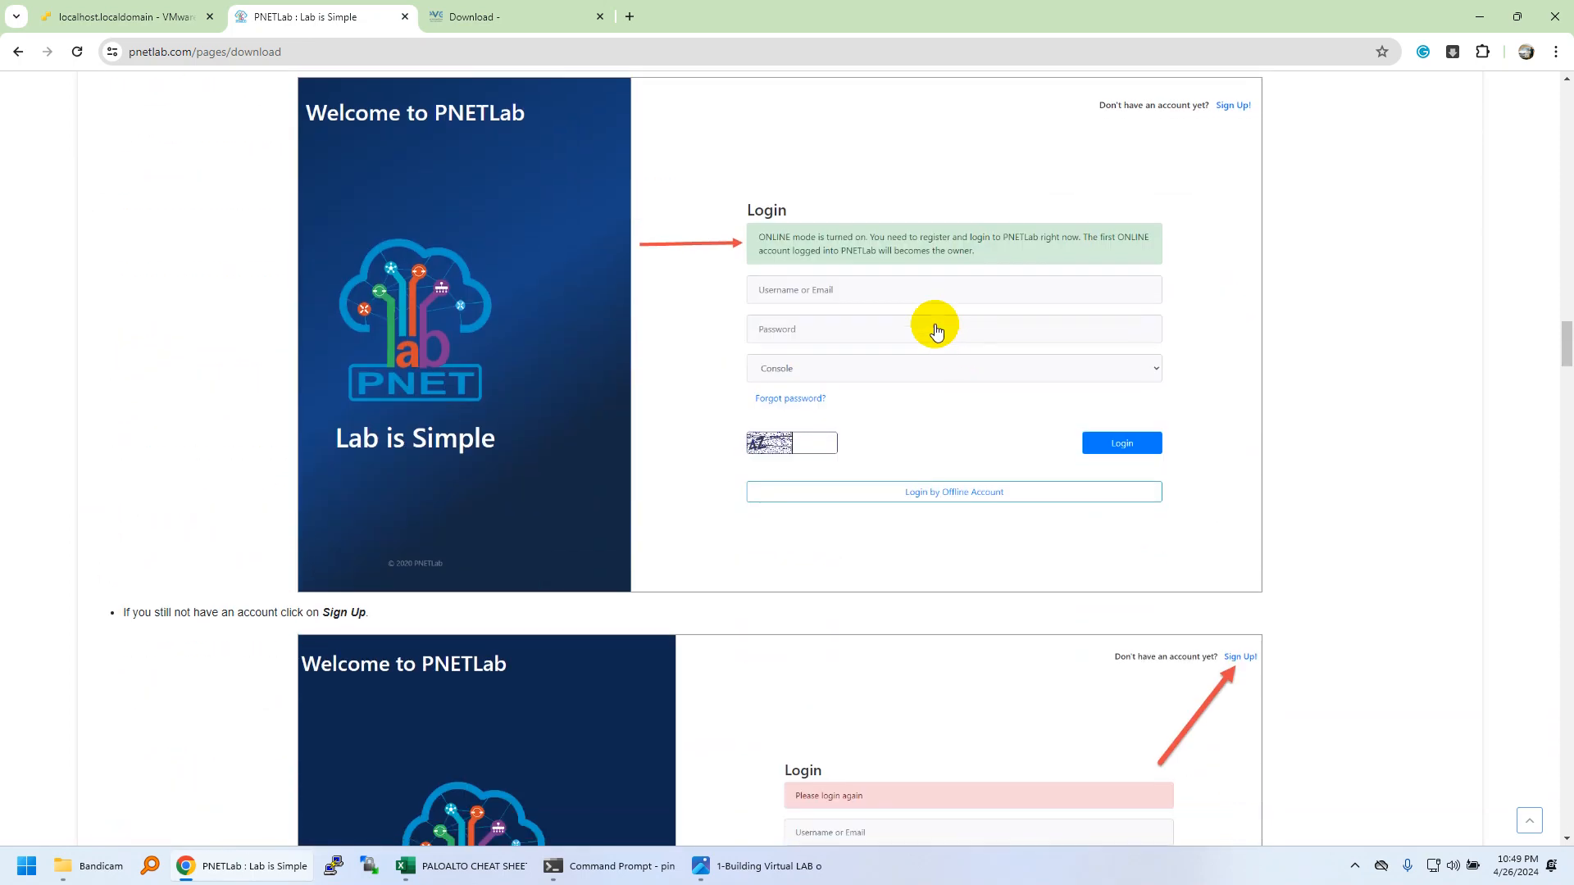
pyautogui.scroll(-15, 923, 274)
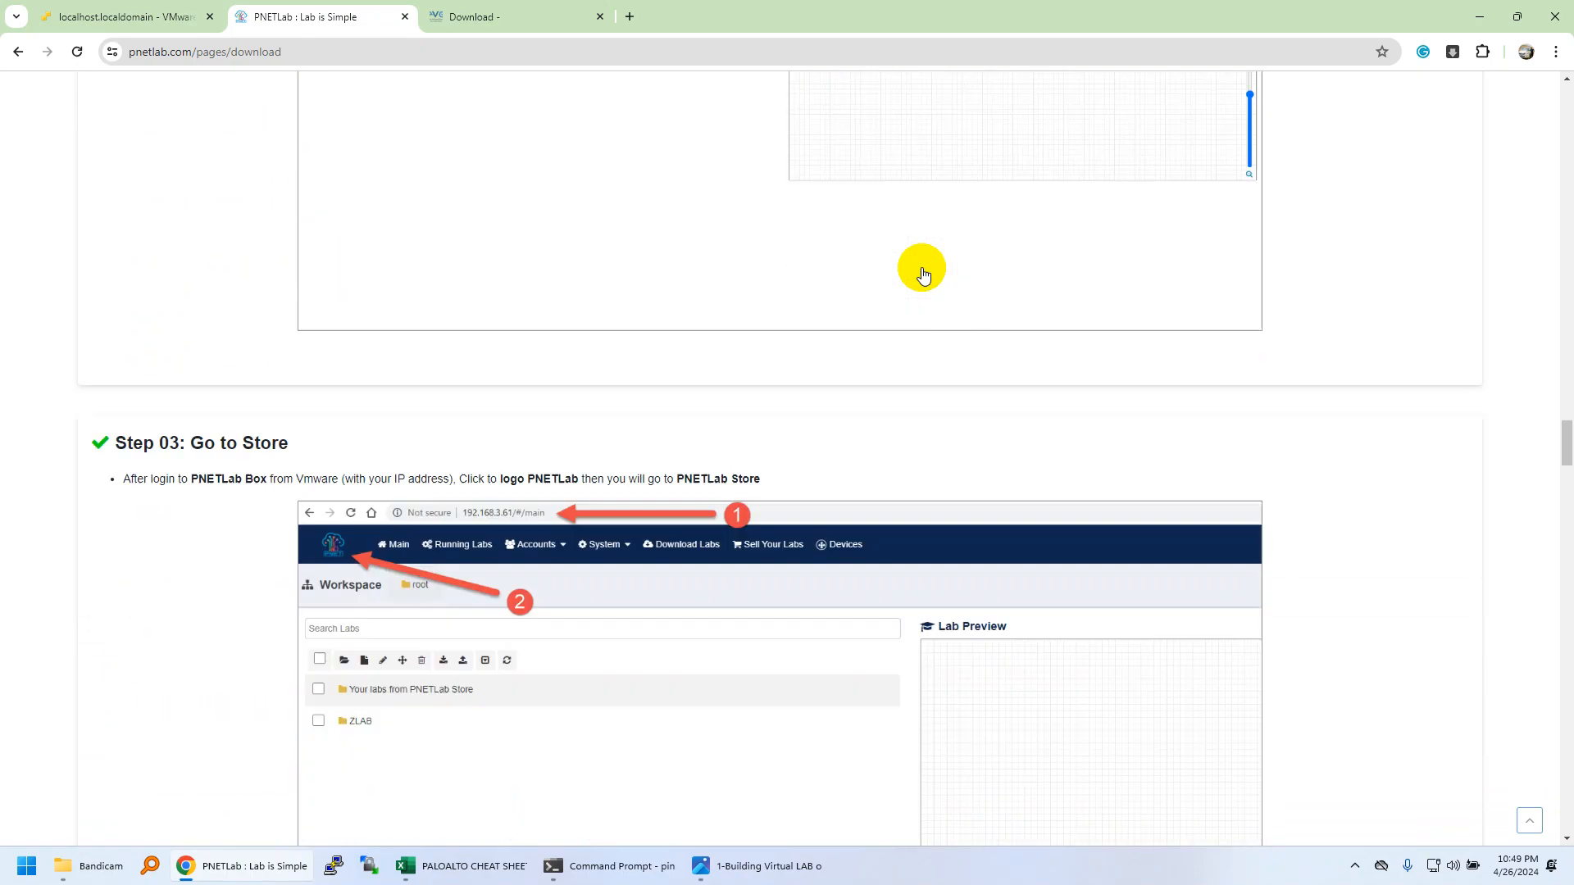
pyautogui.scroll(-10, 669, 306)
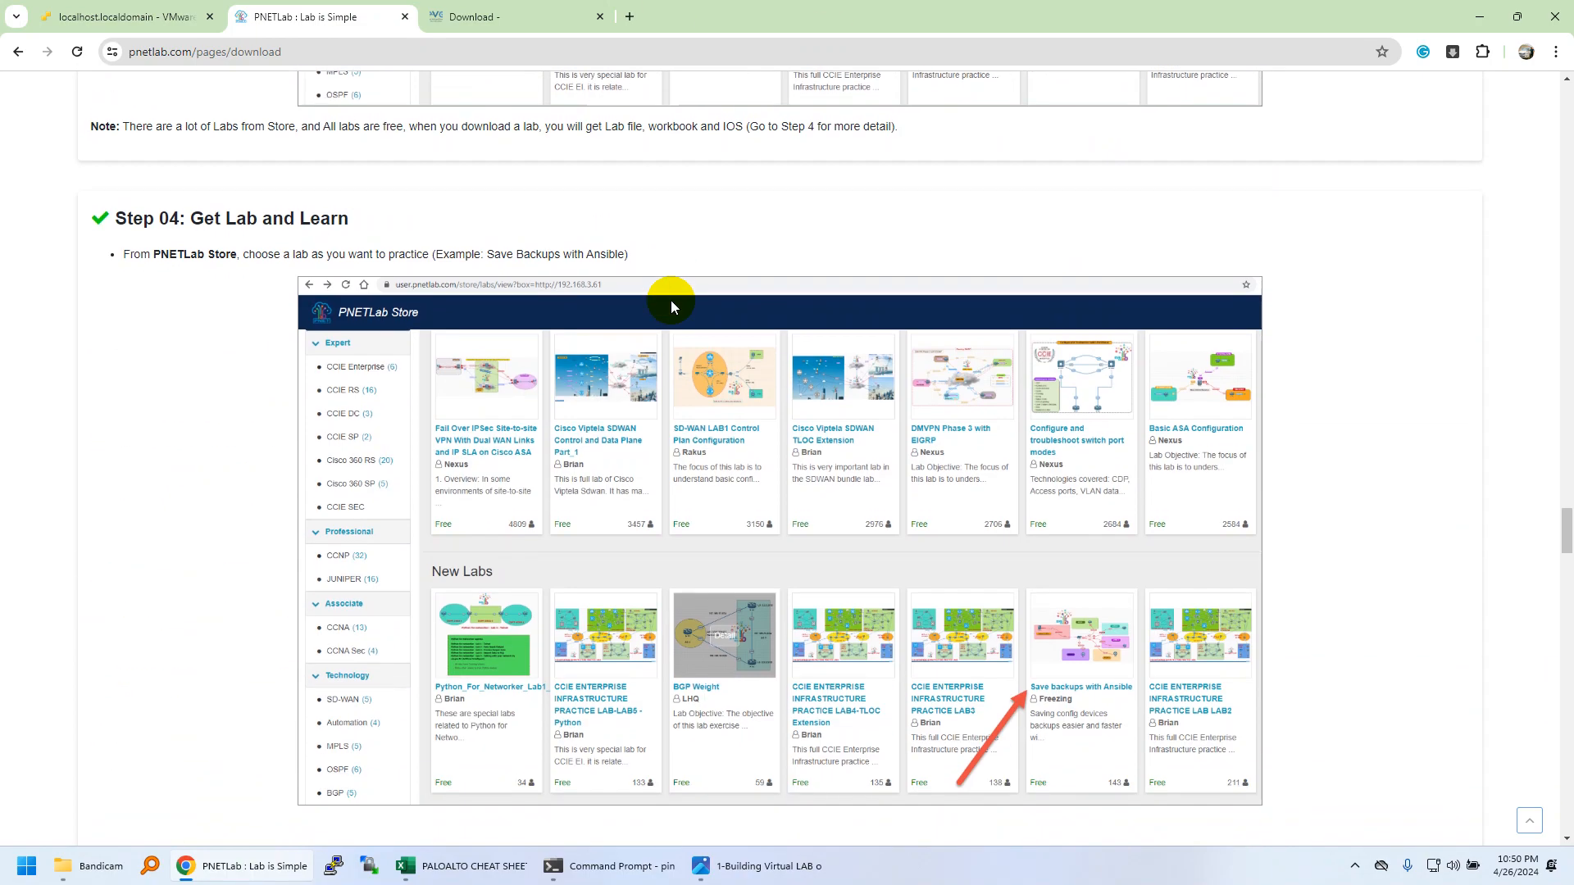
pyautogui.click(499, 24)
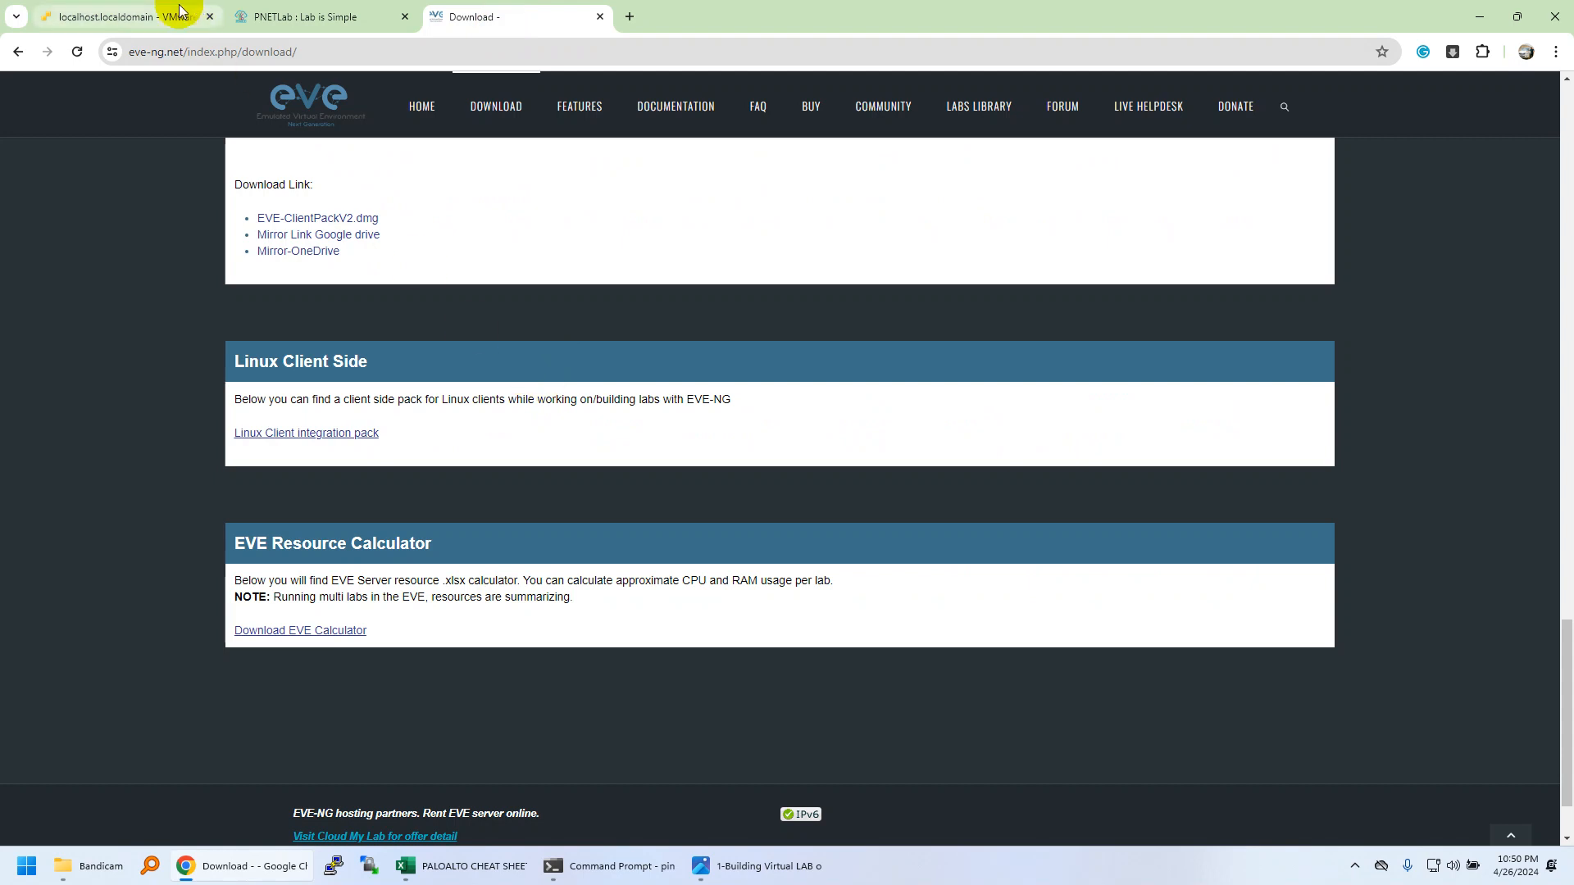
pyautogui.click(130, 16)
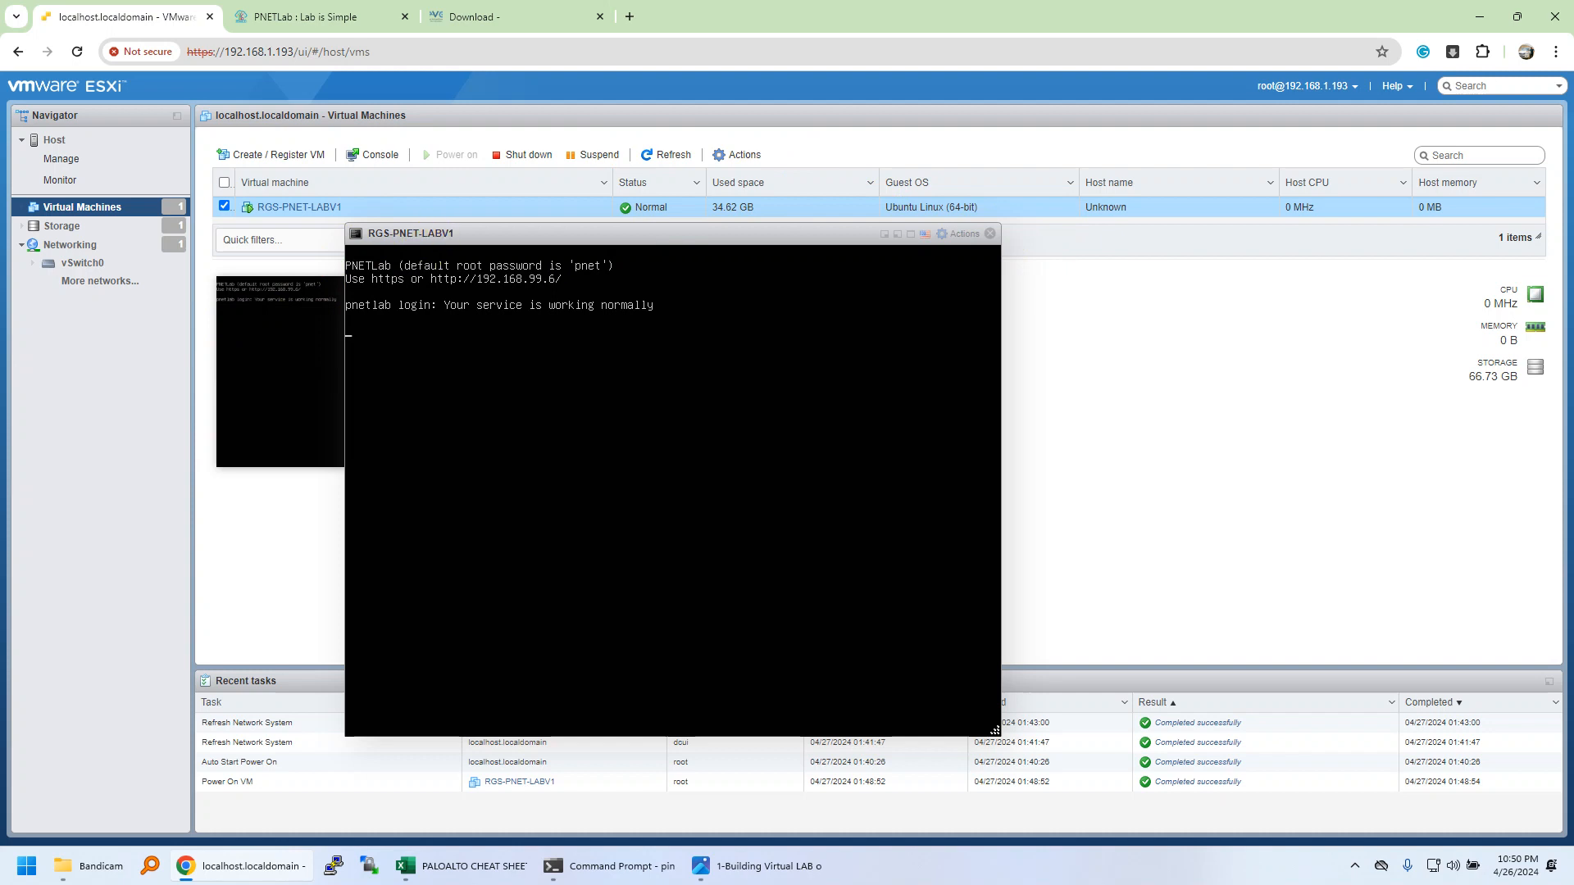
# Close the RGS-PNET-LABV1 console, now running PNETLab at 192.168.99.6, and open its actions menu.
pyautogui.click(989, 236)
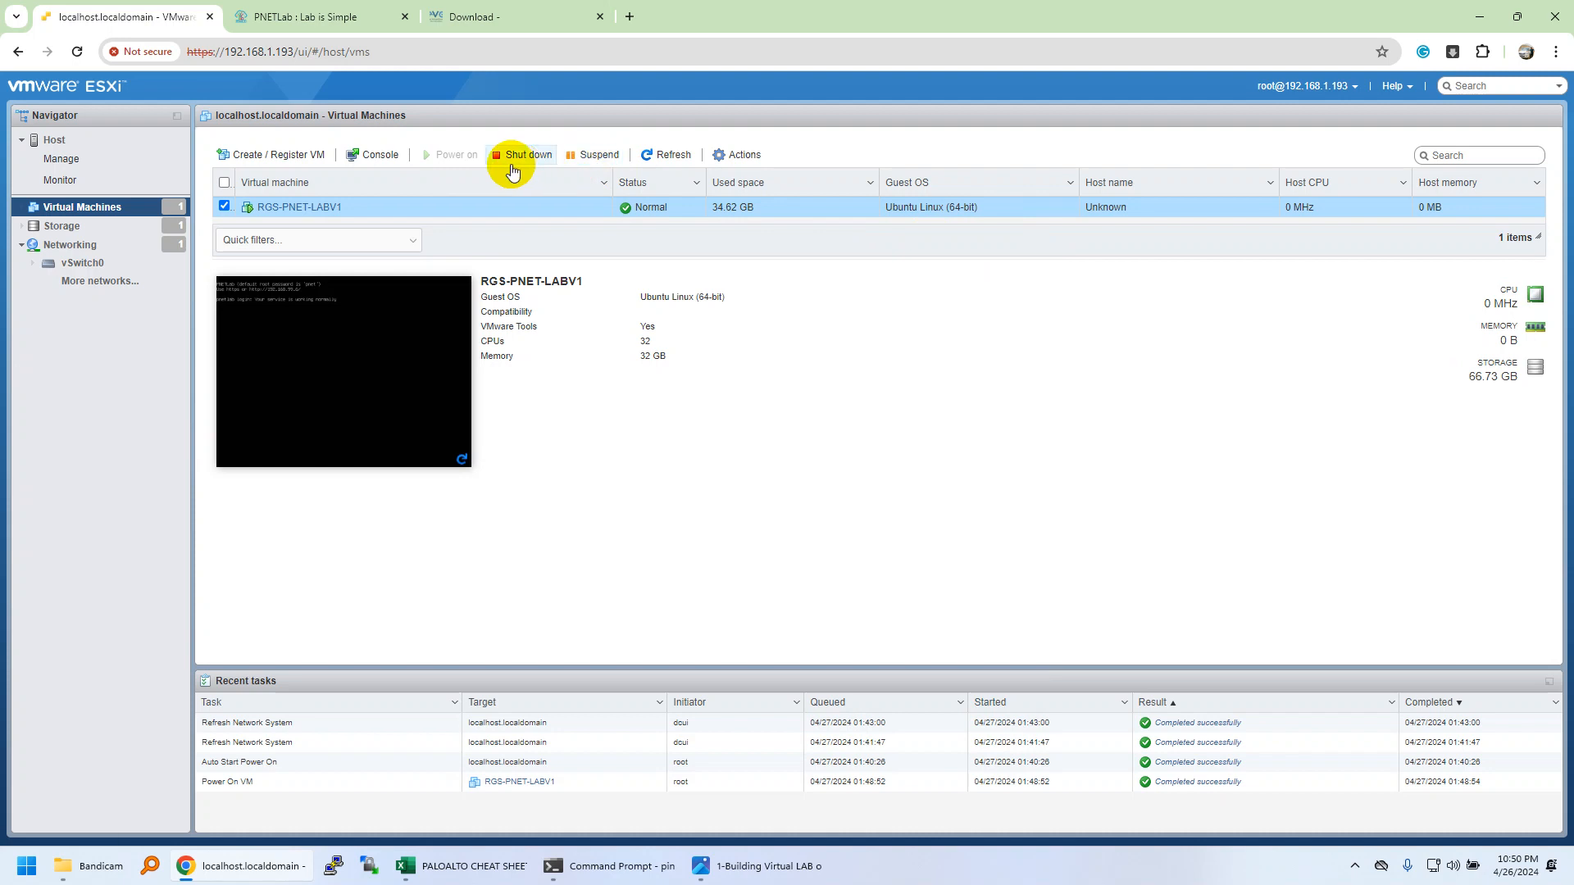
pyautogui.rightClick(264, 205)
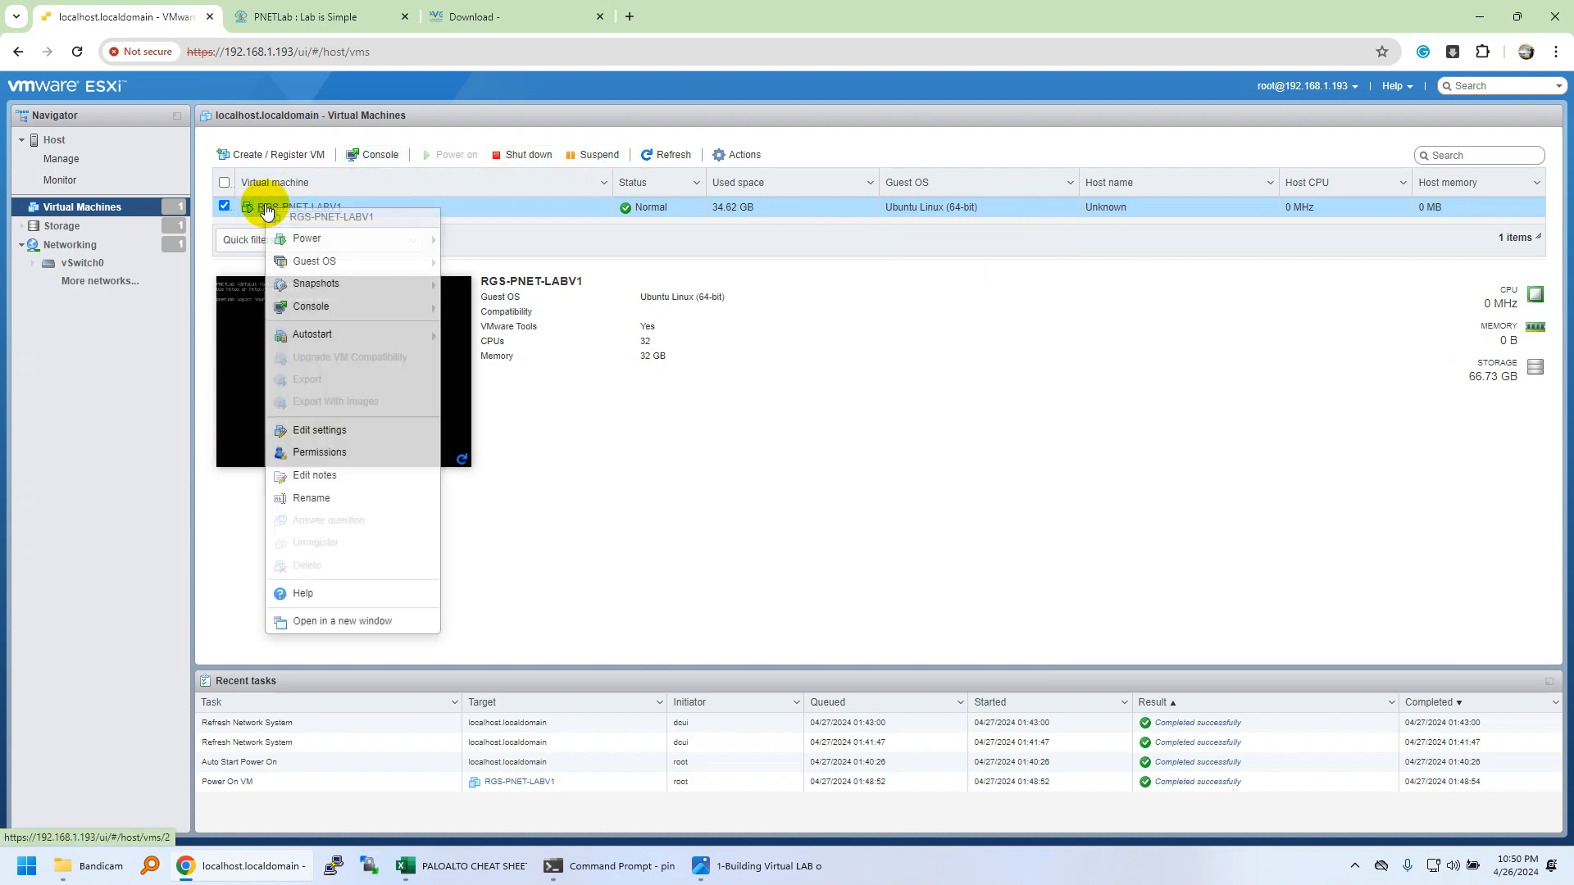
# Restart the RGS-PNET-LABV1 guest OS via Guest OS > Restart and confirm Yes.
pyautogui.moveTo(352, 283)
pyautogui.moveTo(414, 261)
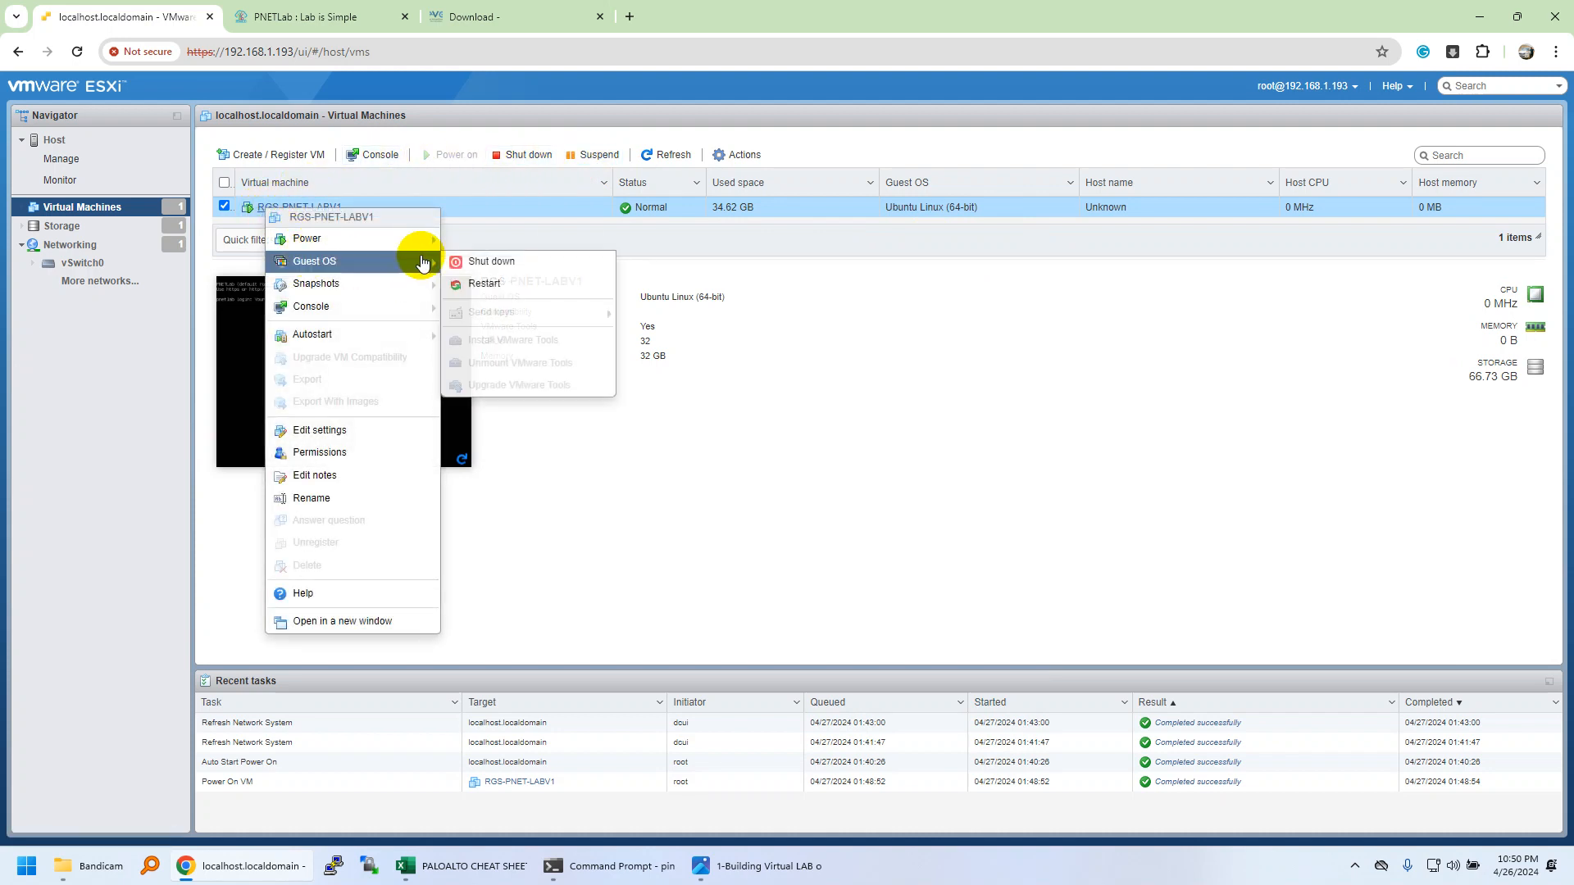
pyautogui.click(488, 282)
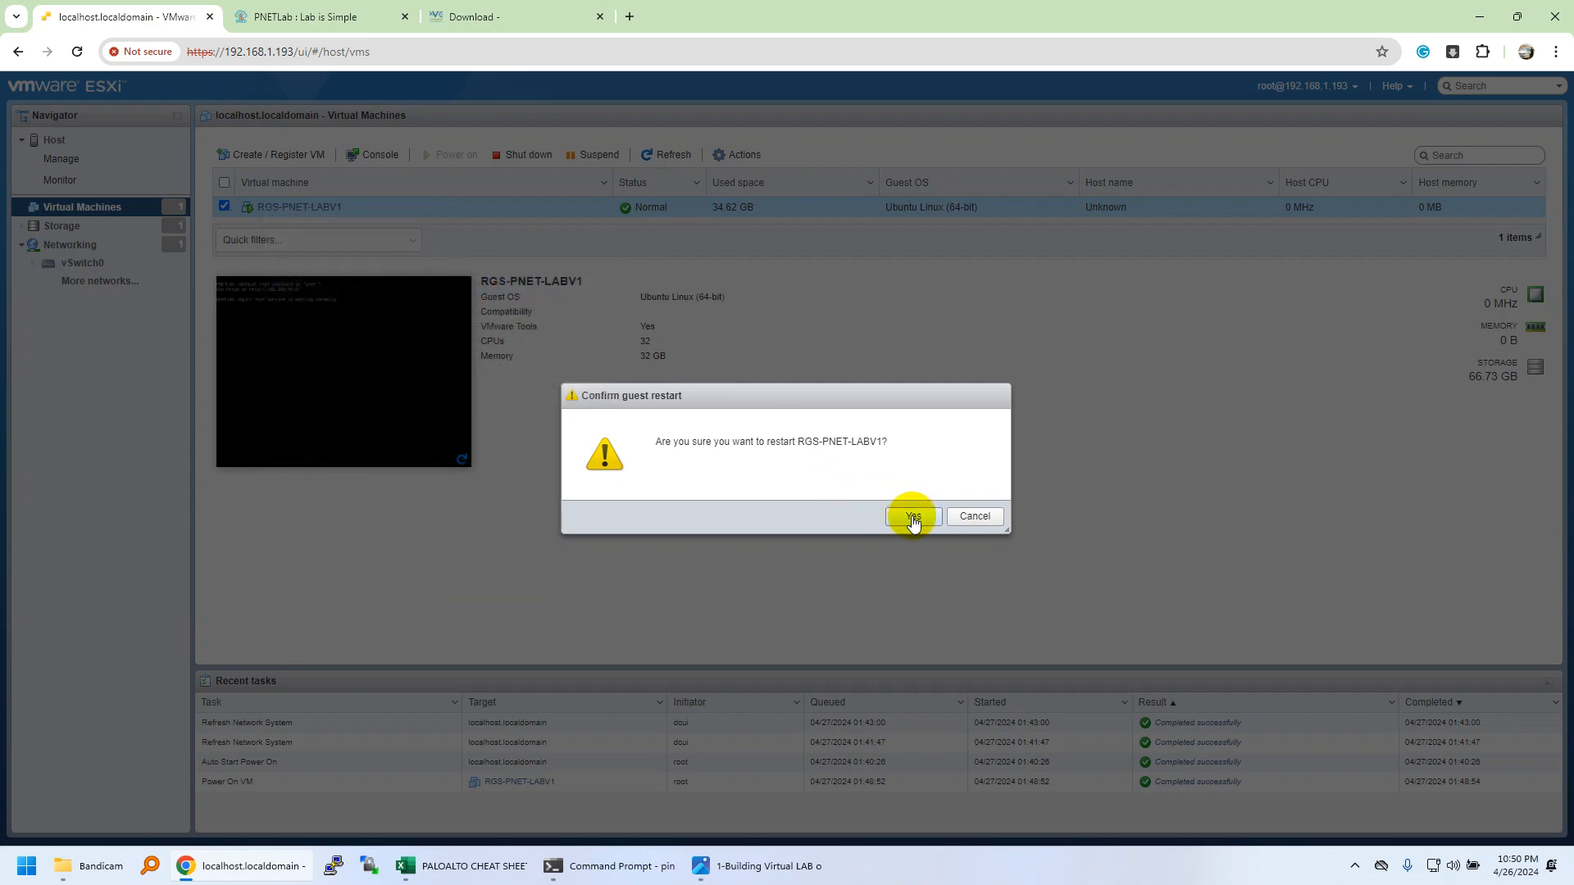
pyautogui.click(913, 517)
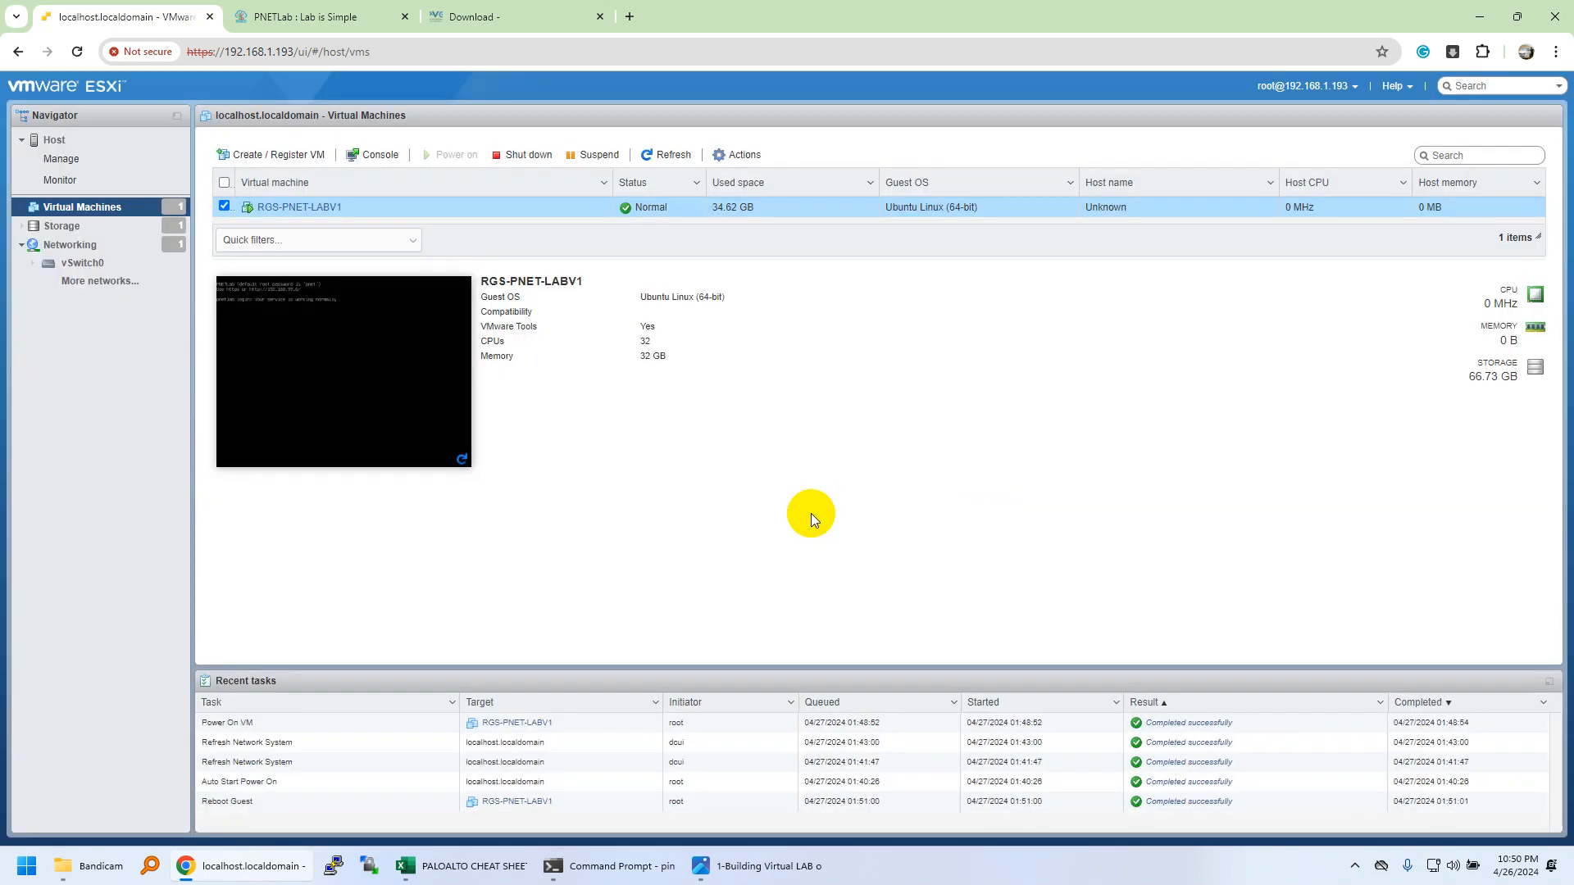
# Check the download tabs, verify the Reboot Guest task completed in ESXi, and open a new tab.
pyautogui.click(334, 18)
pyautogui.click(515, 15)
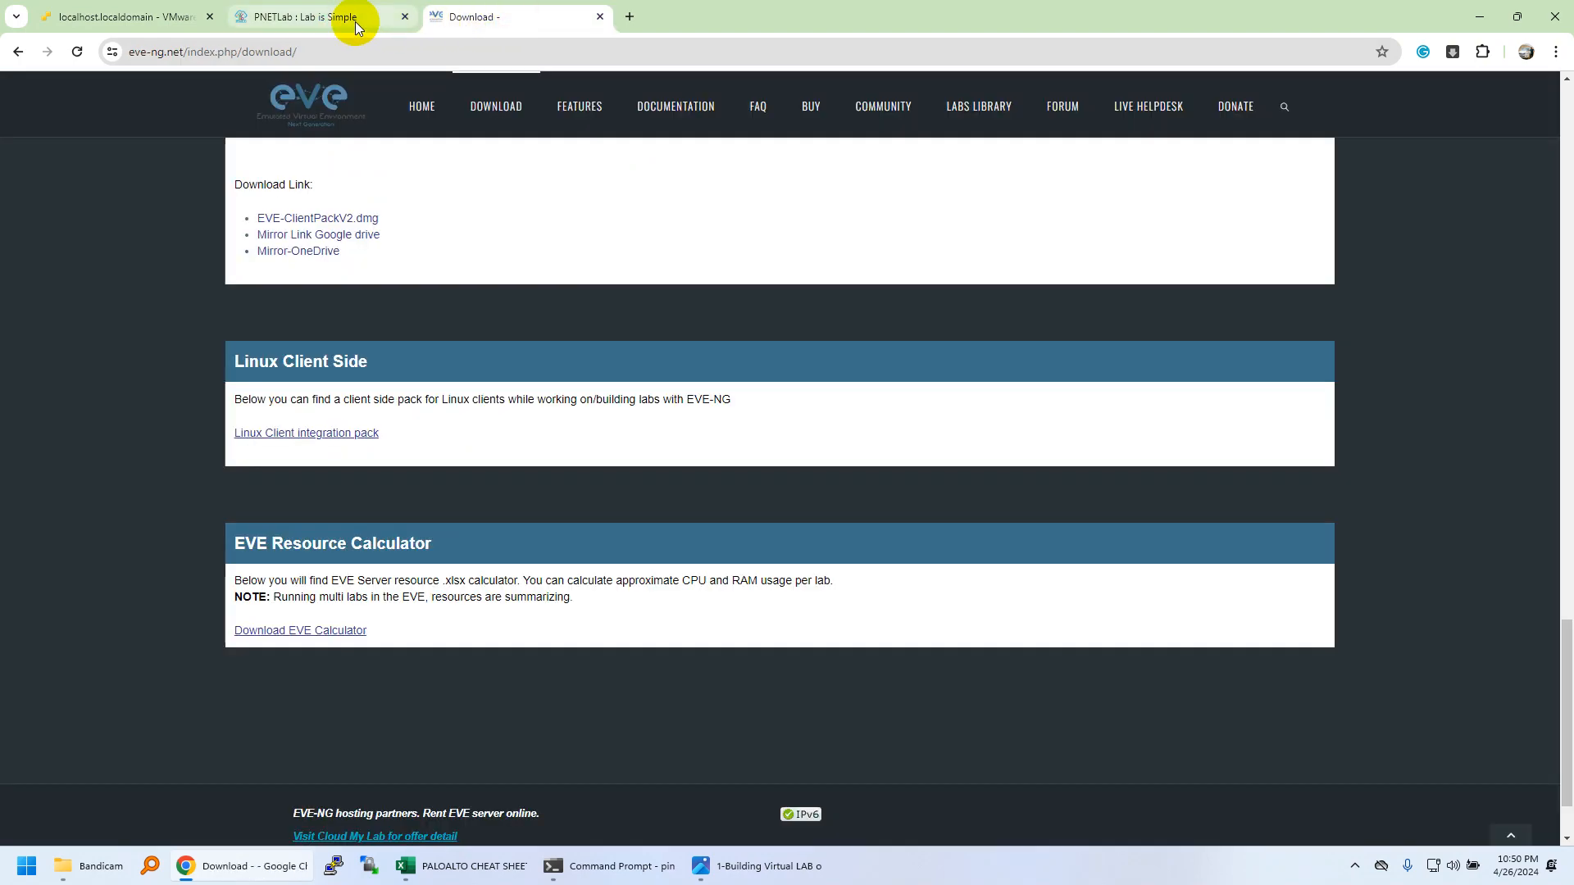
pyautogui.click(356, 21)
pyautogui.click(131, 23)
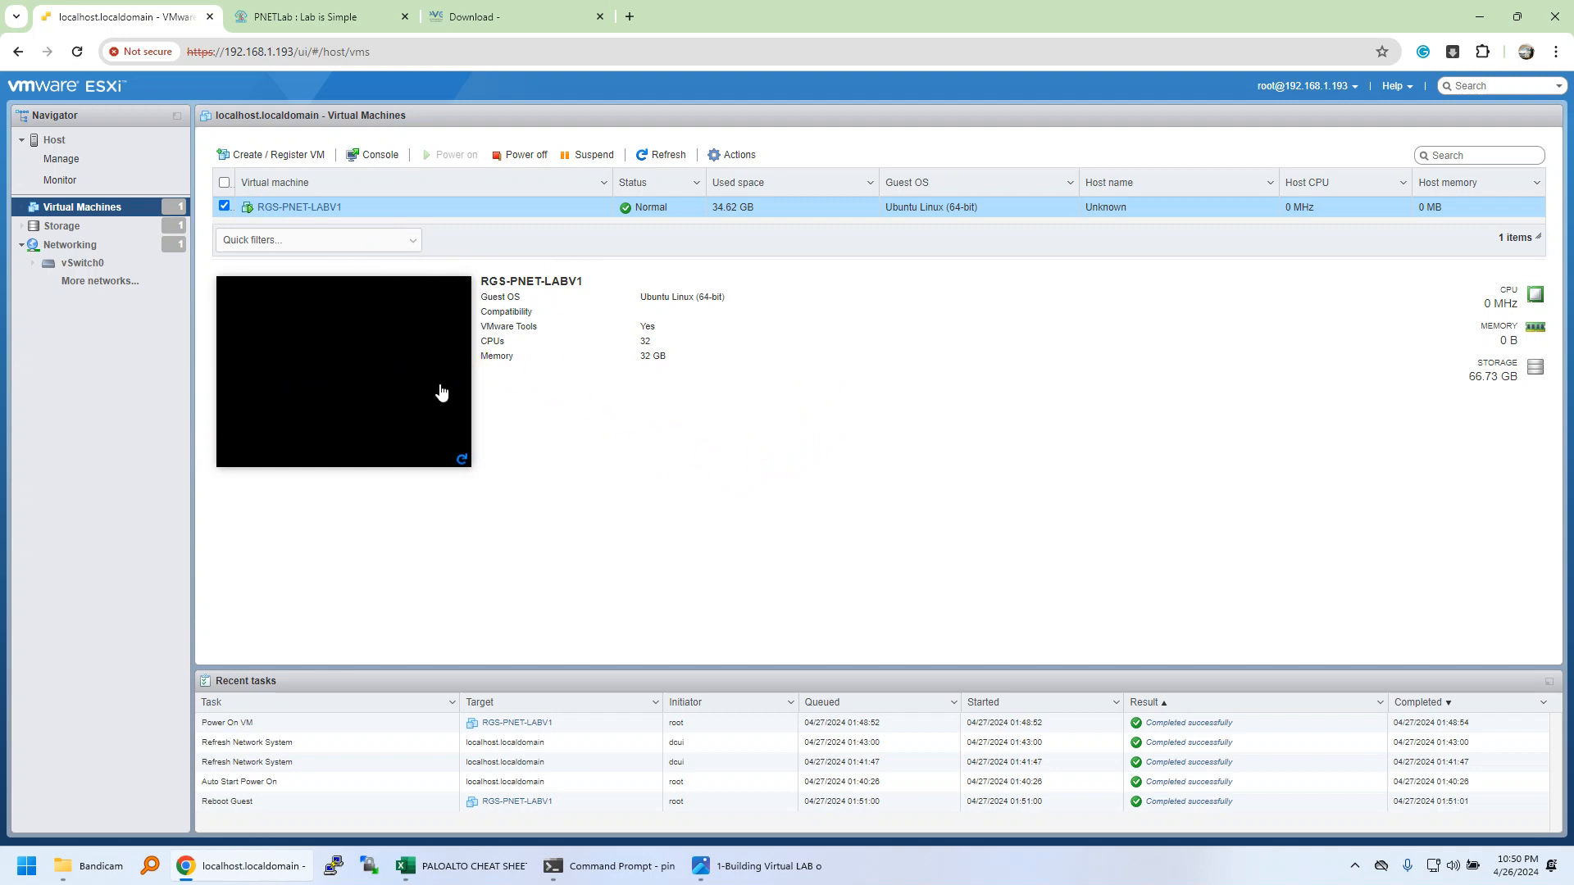
pyautogui.click(630, 16)
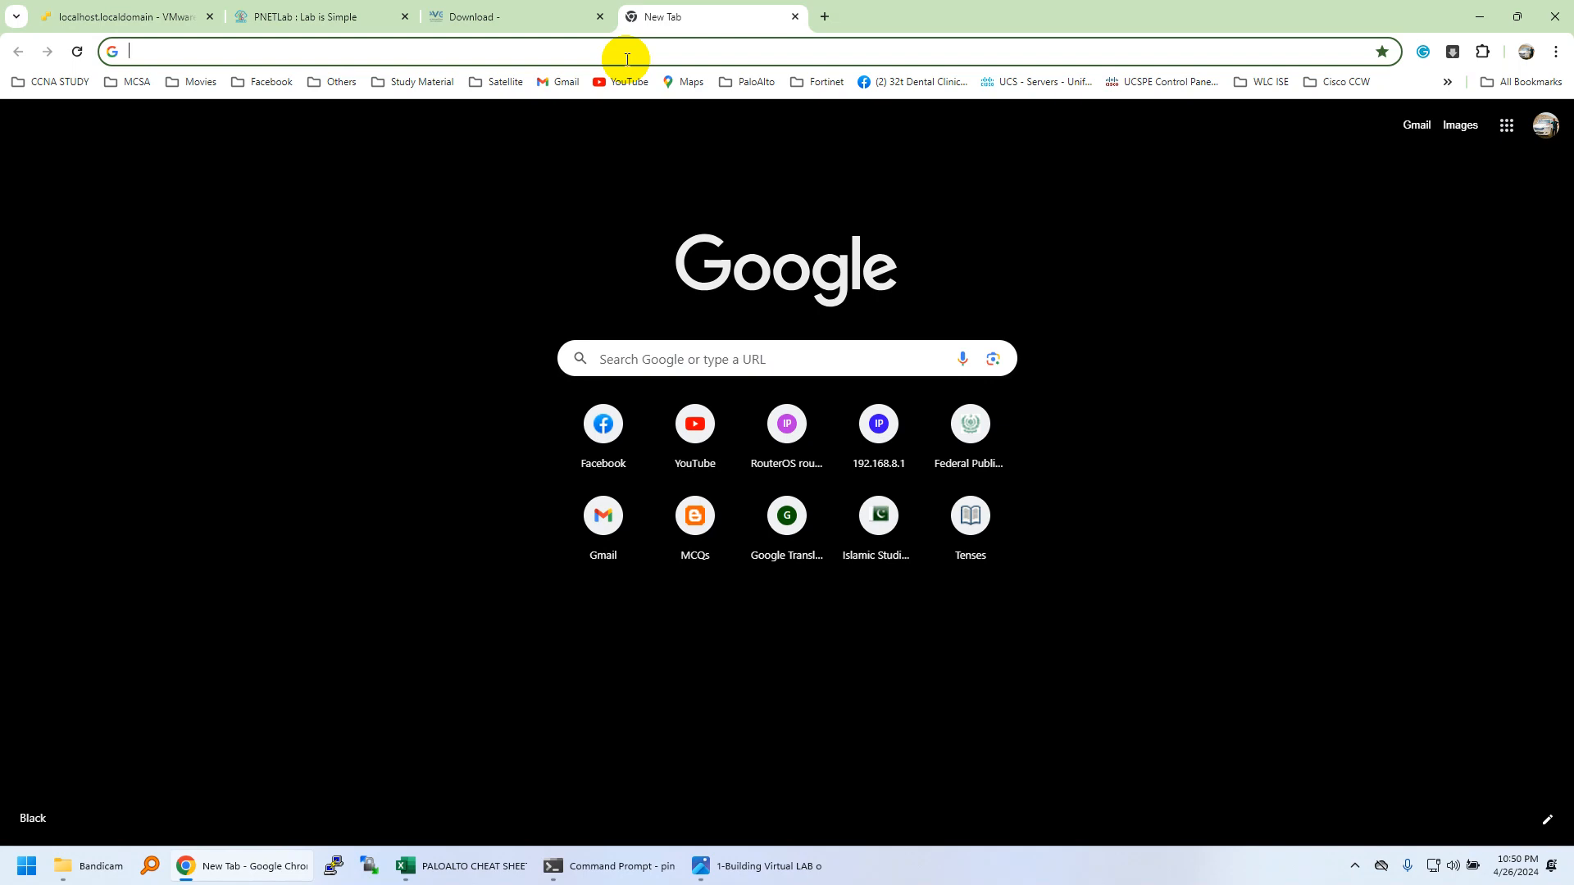
# Search for the ishare2 installation and open the pnetlabrepo/ishare2 GitHub repository.
pyautogui.write('i')
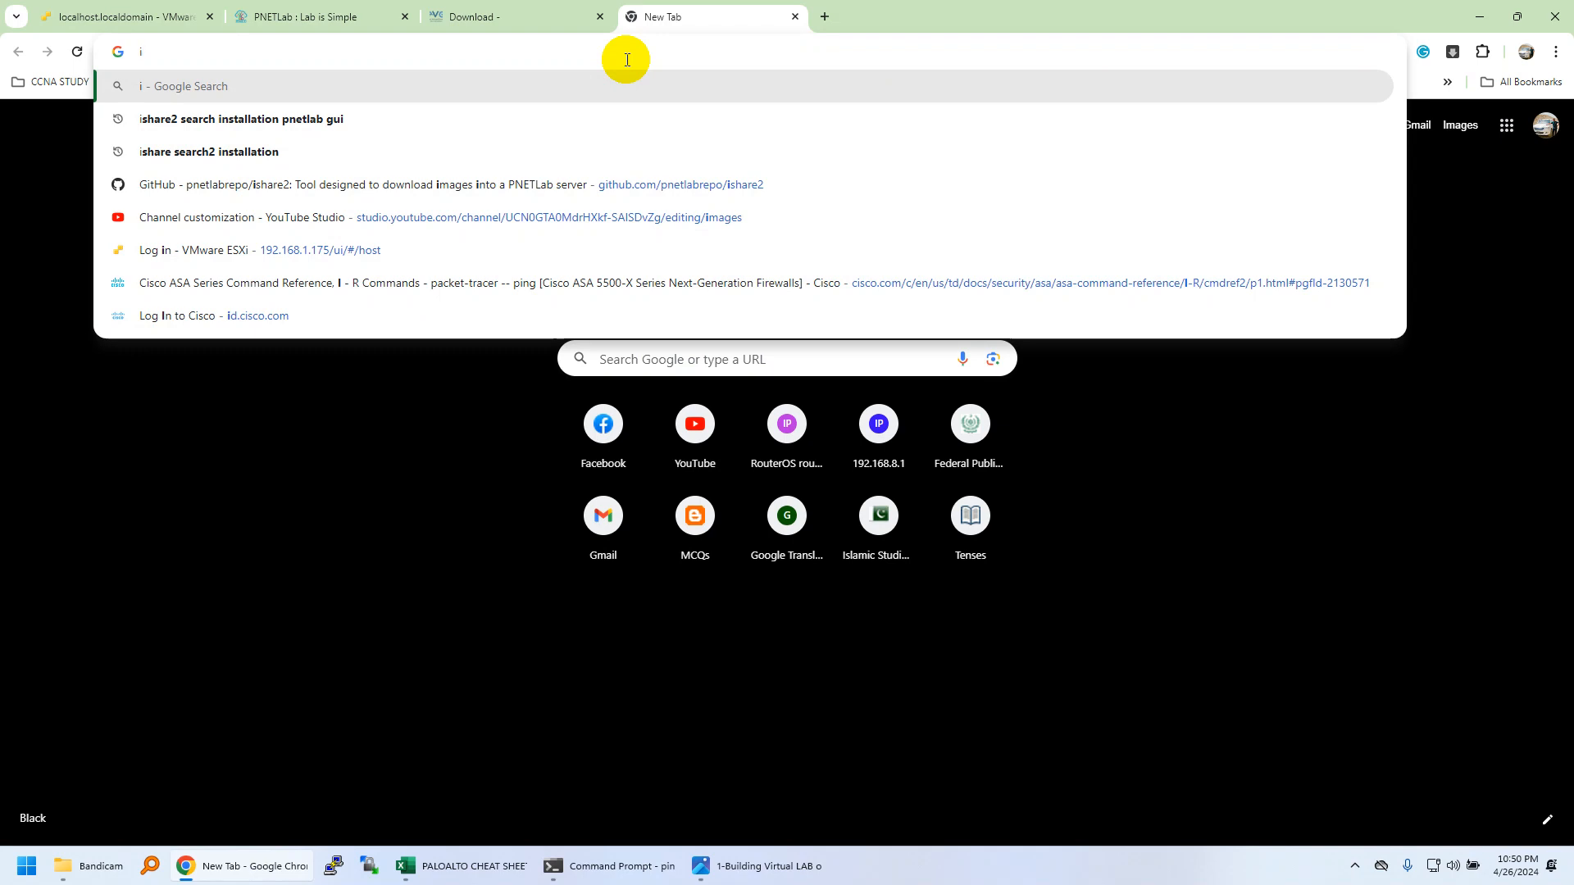
pyautogui.press('Down')
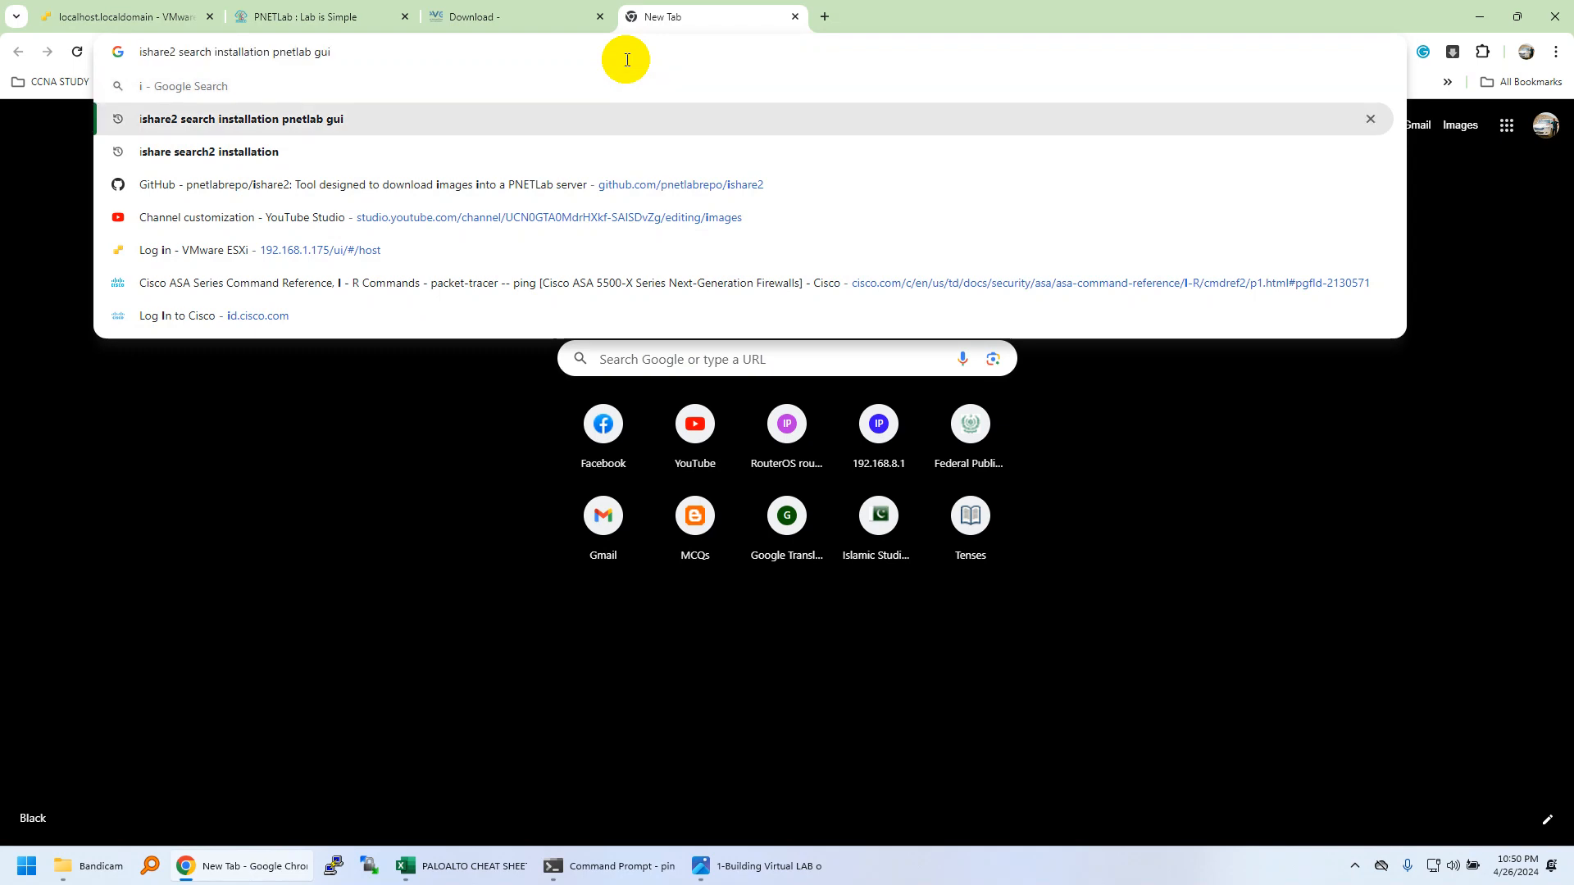
pyautogui.press('Return')
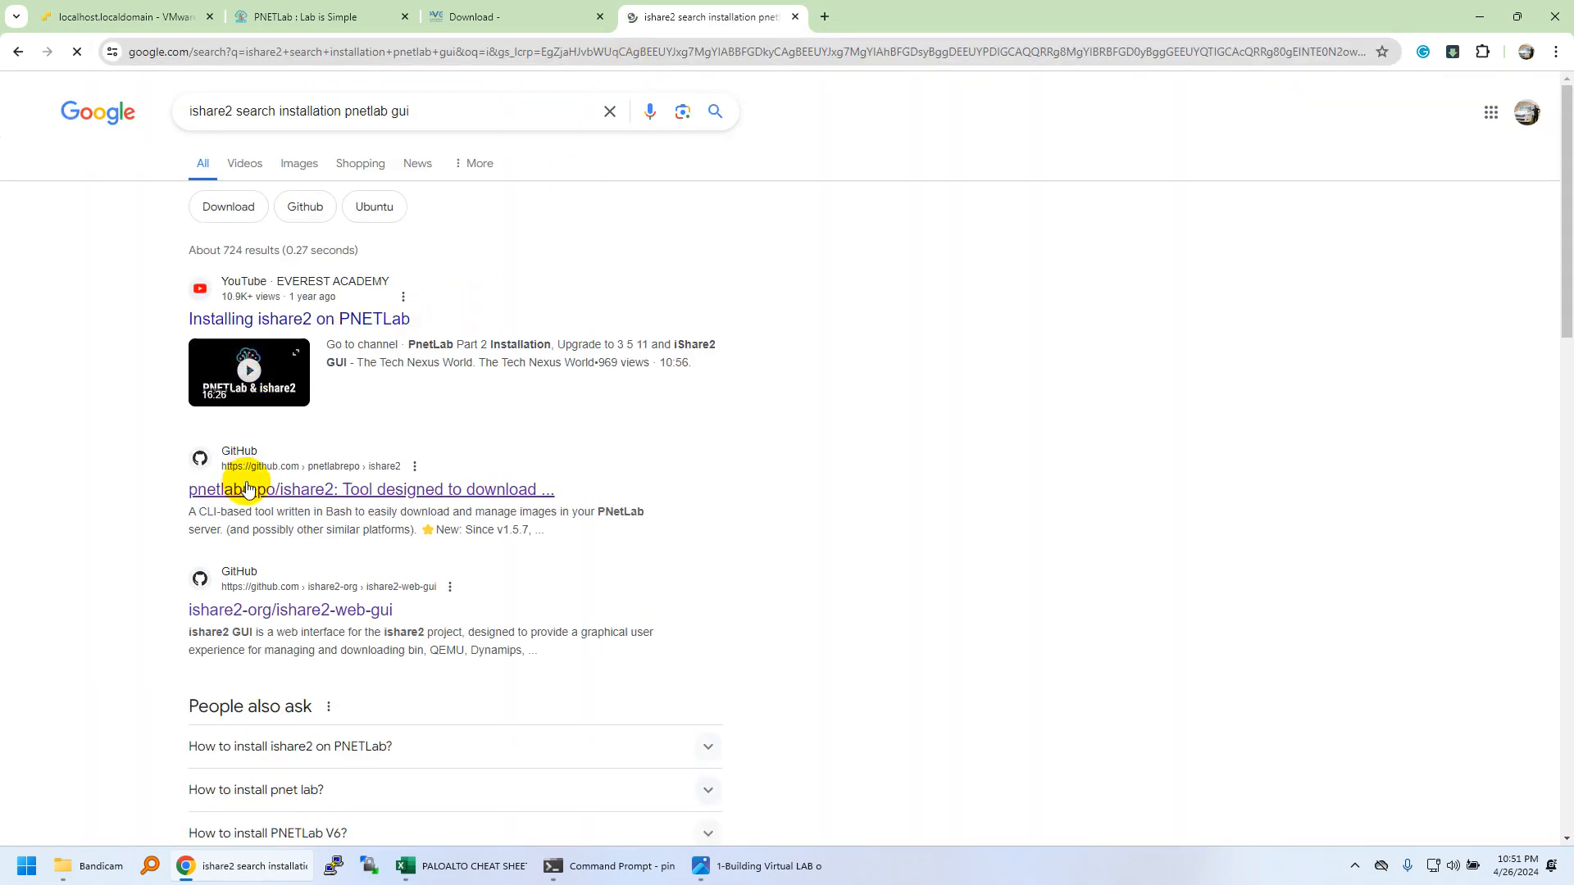
pyautogui.middleClick(285, 489)
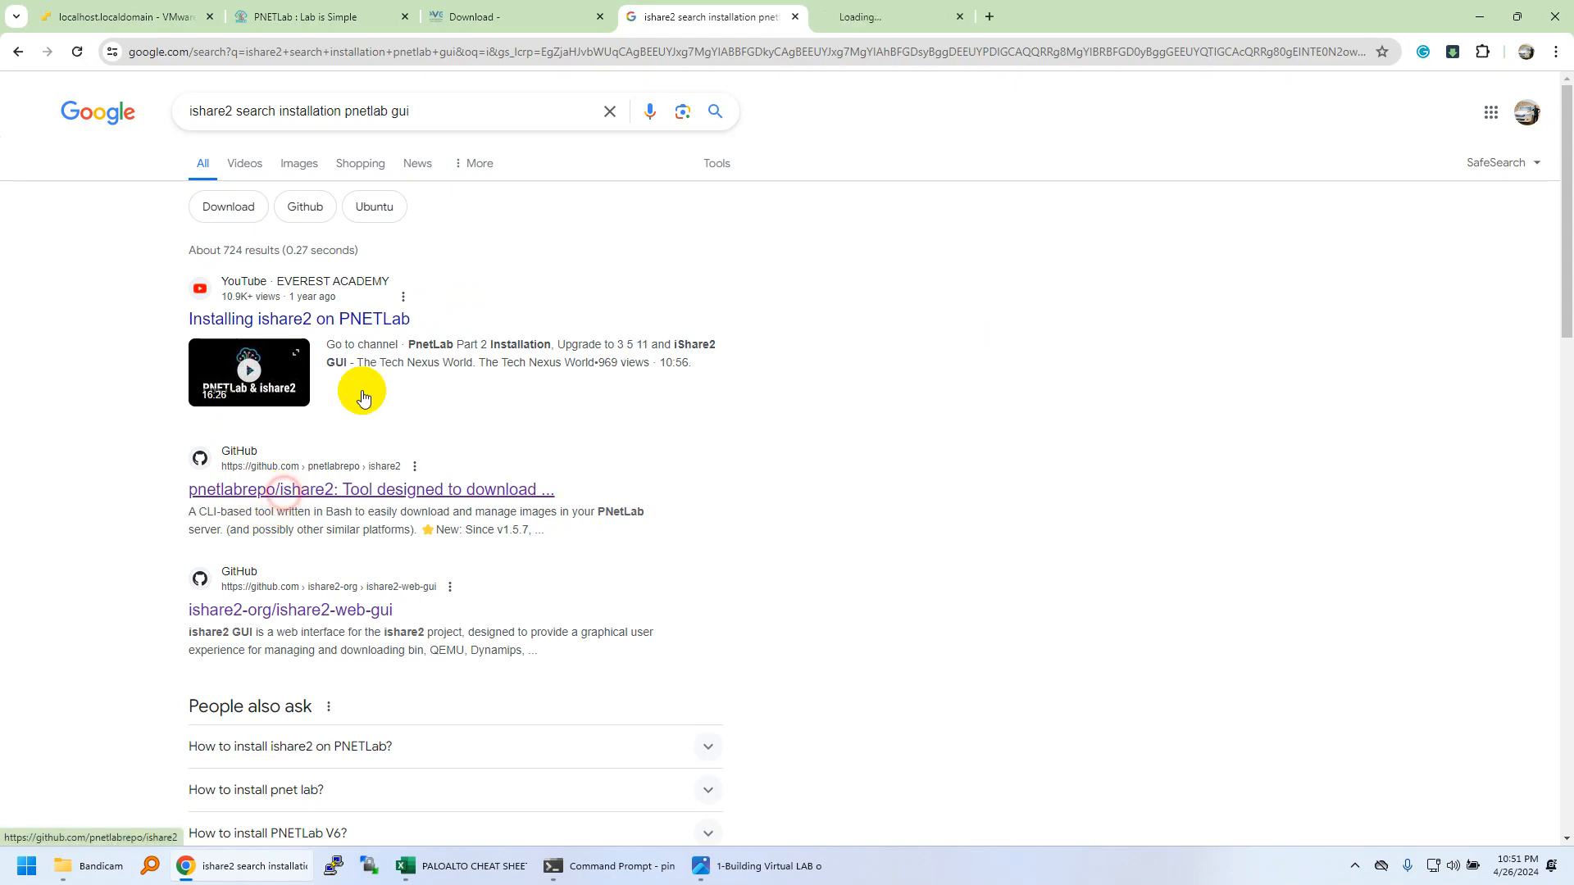
pyautogui.click(896, 17)
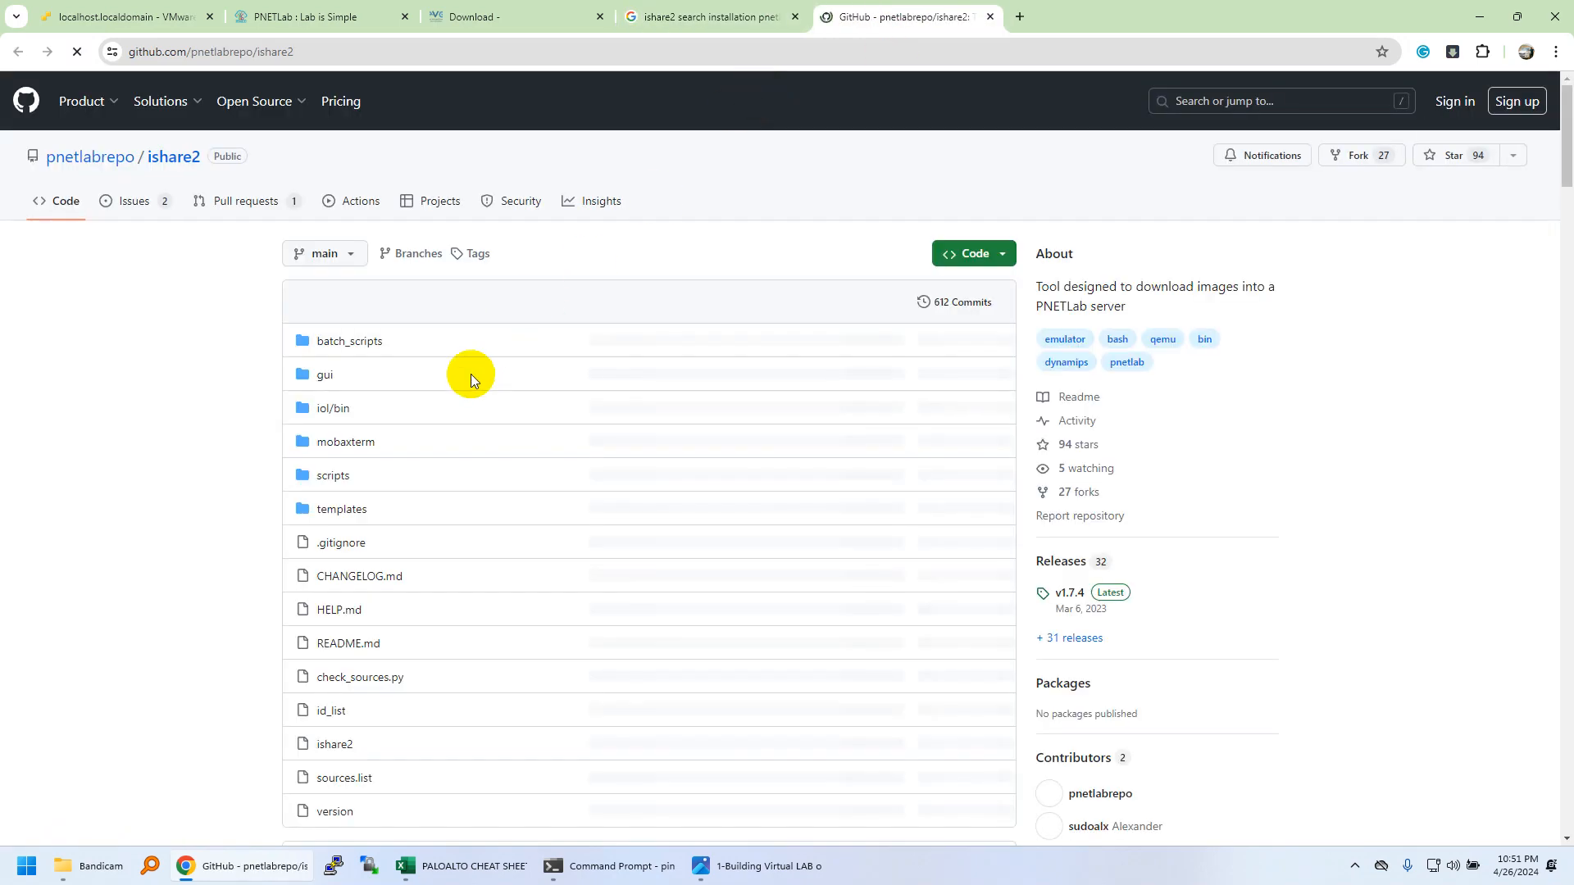
# Read the ishare2 README's syntax, usage examples and links, then return to the PNETLab guide.
pyautogui.scroll(-10, 340, 391)
pyautogui.scroll(-3, 341, 389)
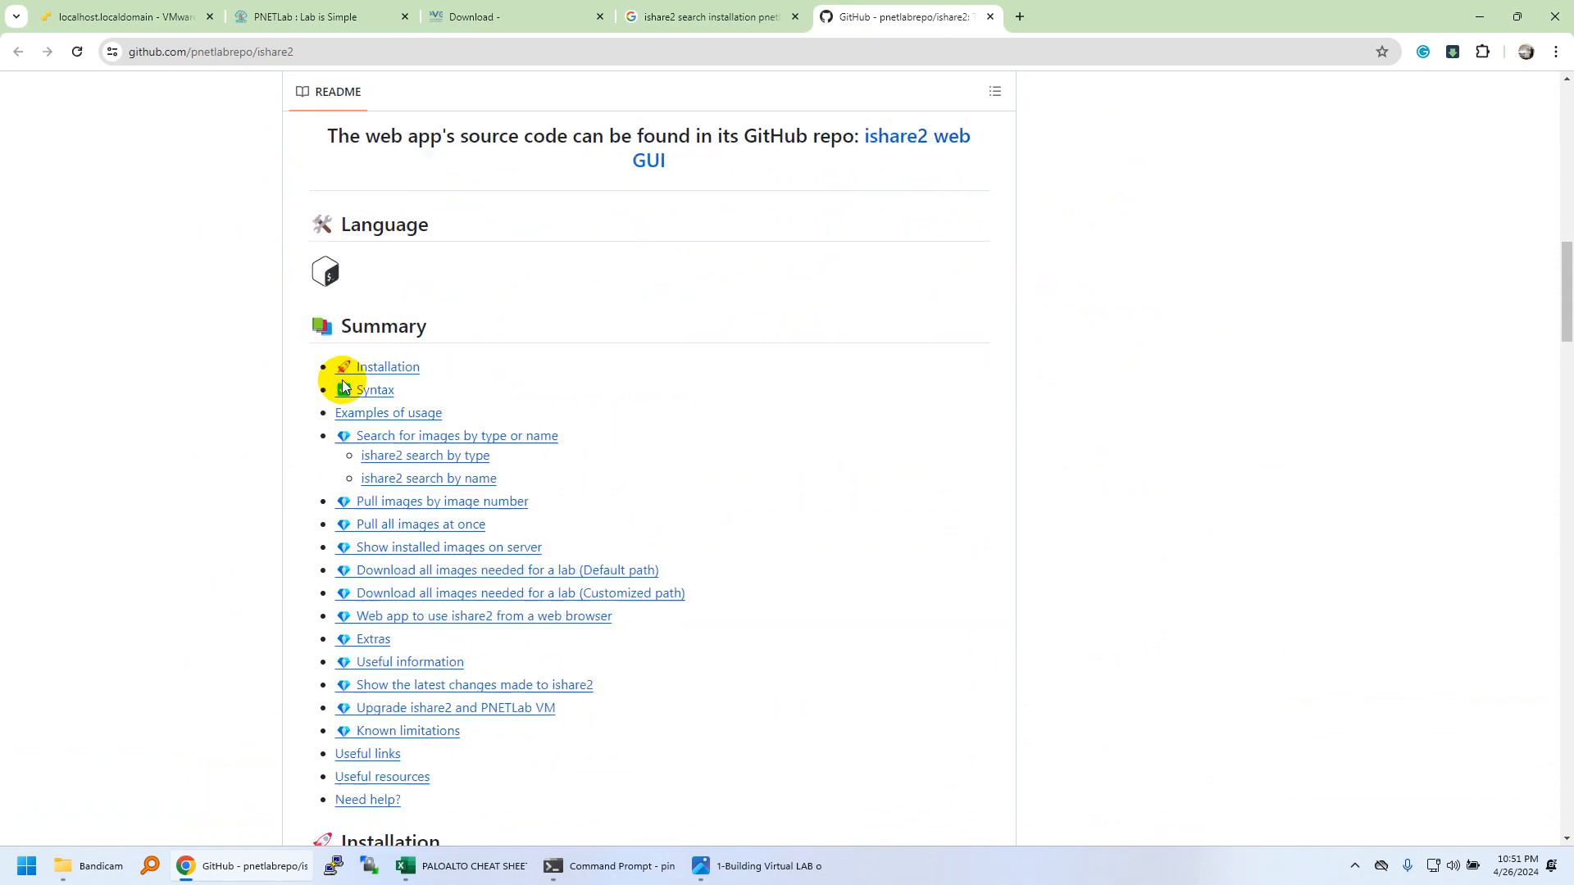
pyautogui.scroll(-3, 342, 377)
pyautogui.scroll(-15, 197, 420)
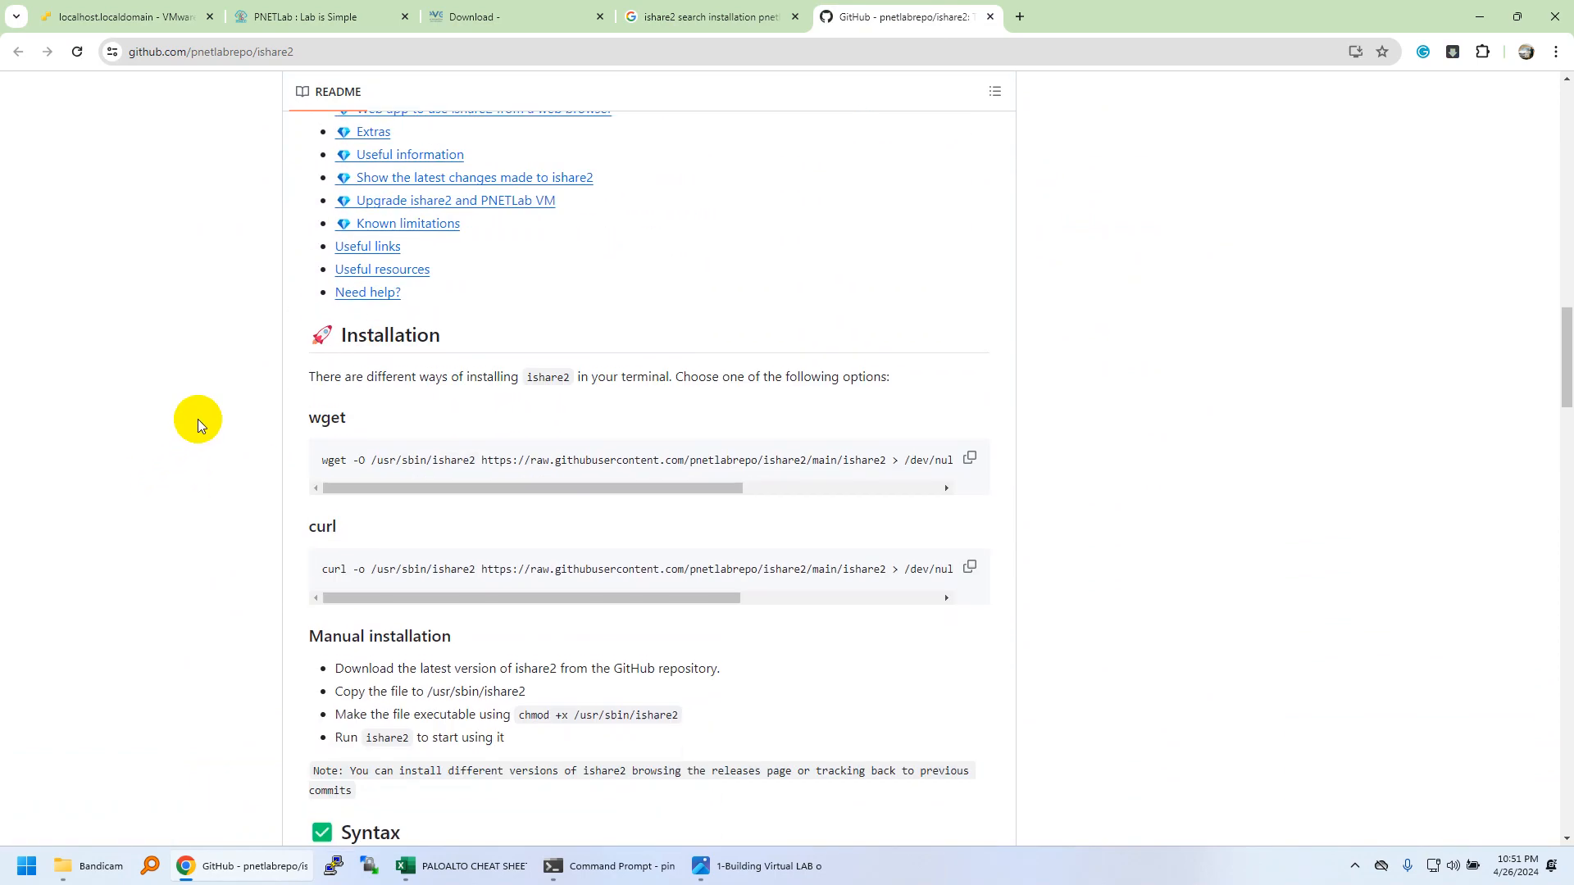
pyautogui.scroll(-8, 199, 416)
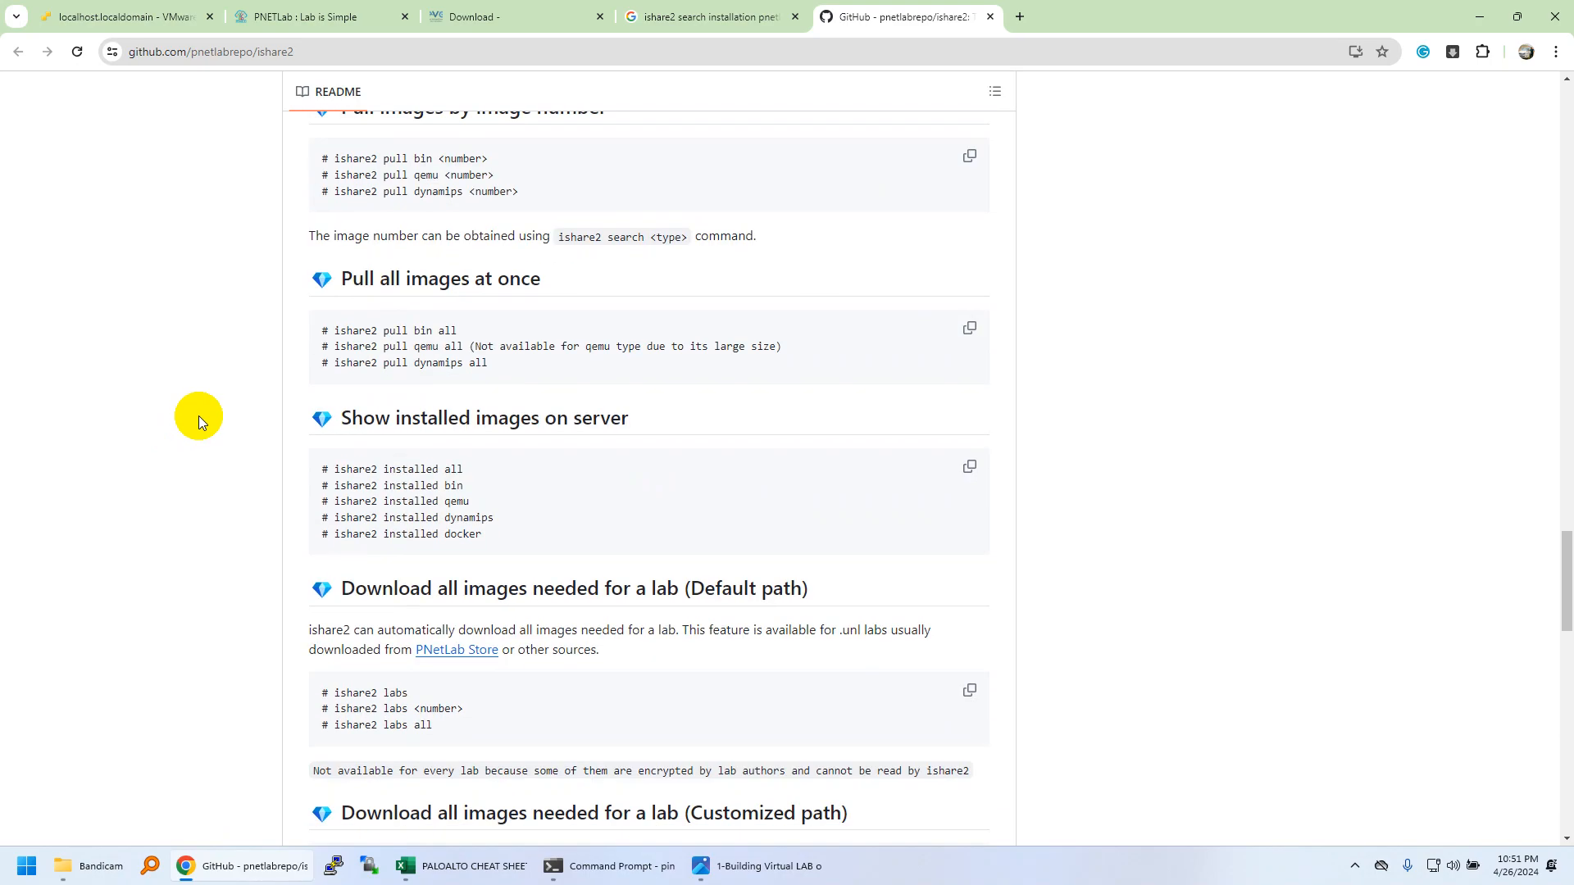
pyautogui.scroll(10, 200, 415)
pyautogui.scroll(4, 200, 358)
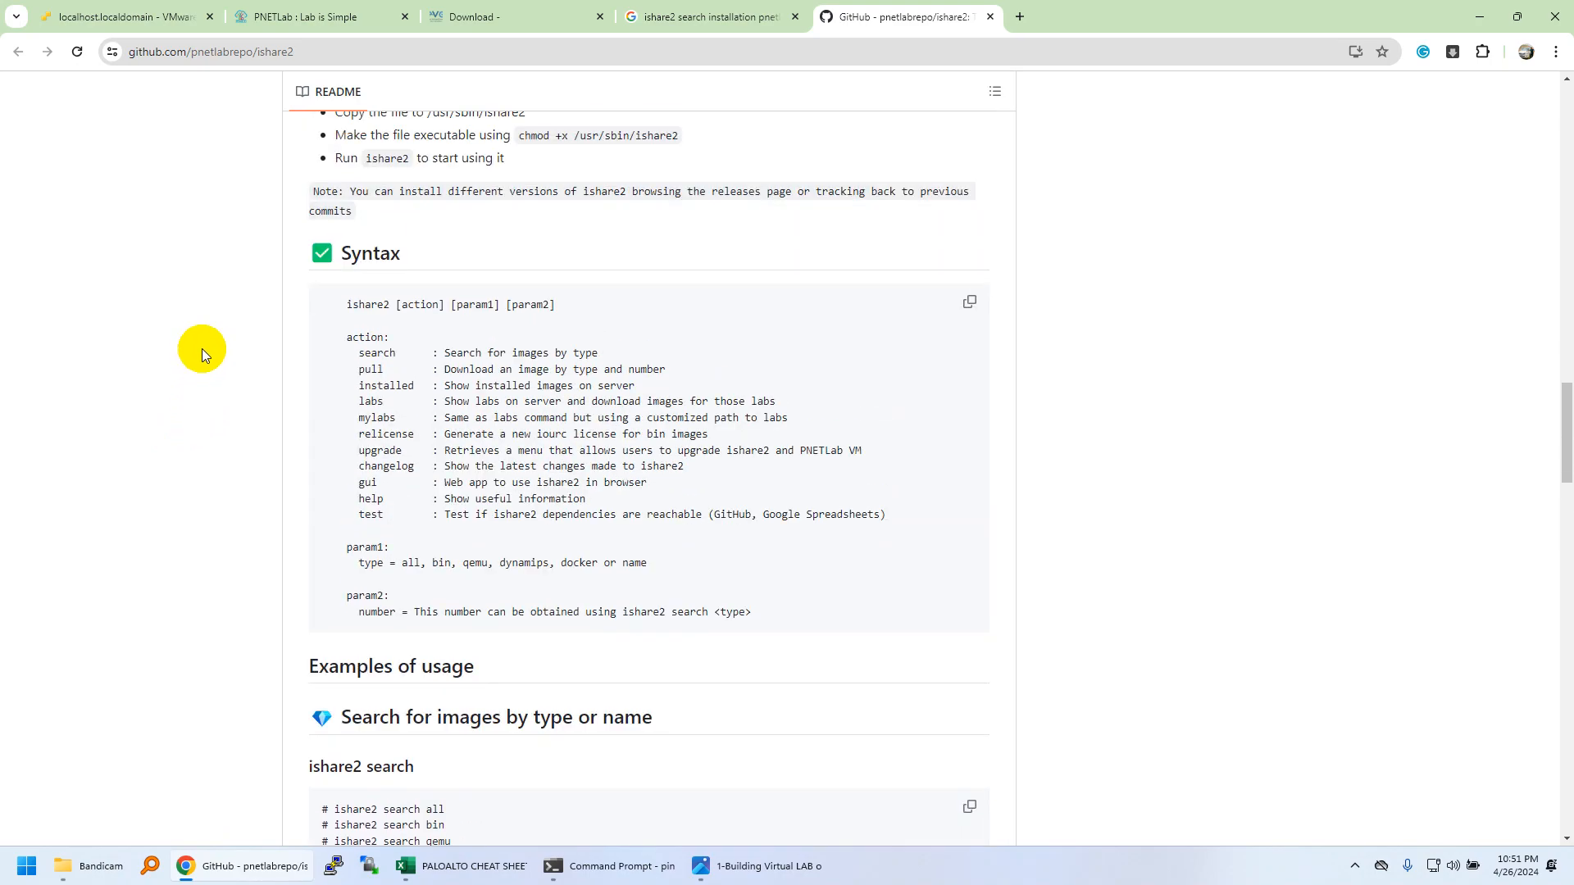
pyautogui.moveTo(347, 304); pyautogui.dragTo(550, 314)
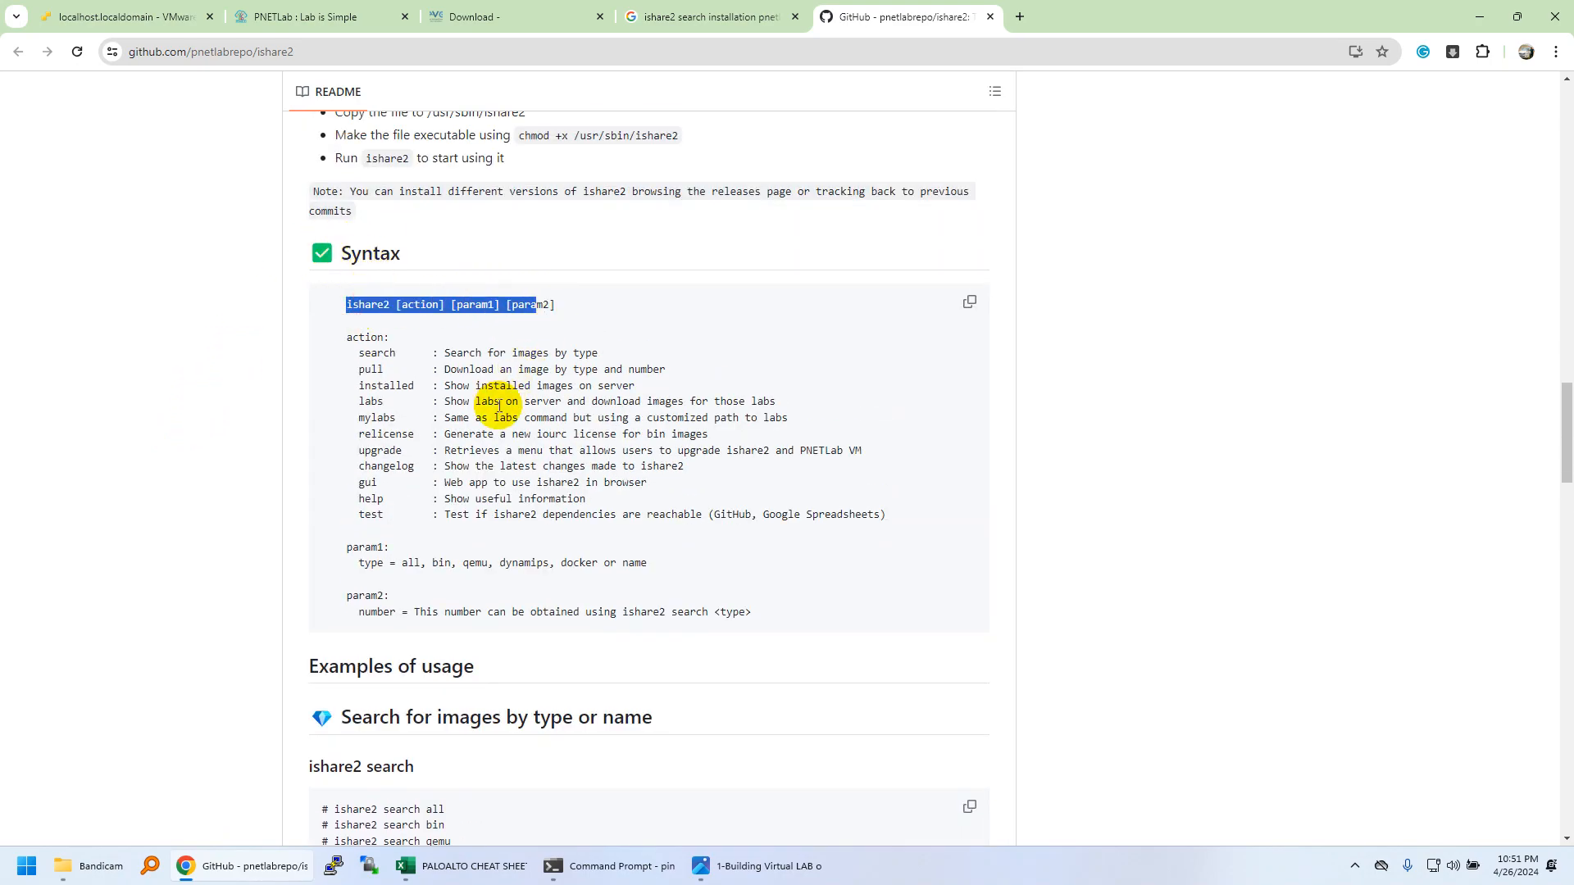
pyautogui.scroll(-20, 499, 407)
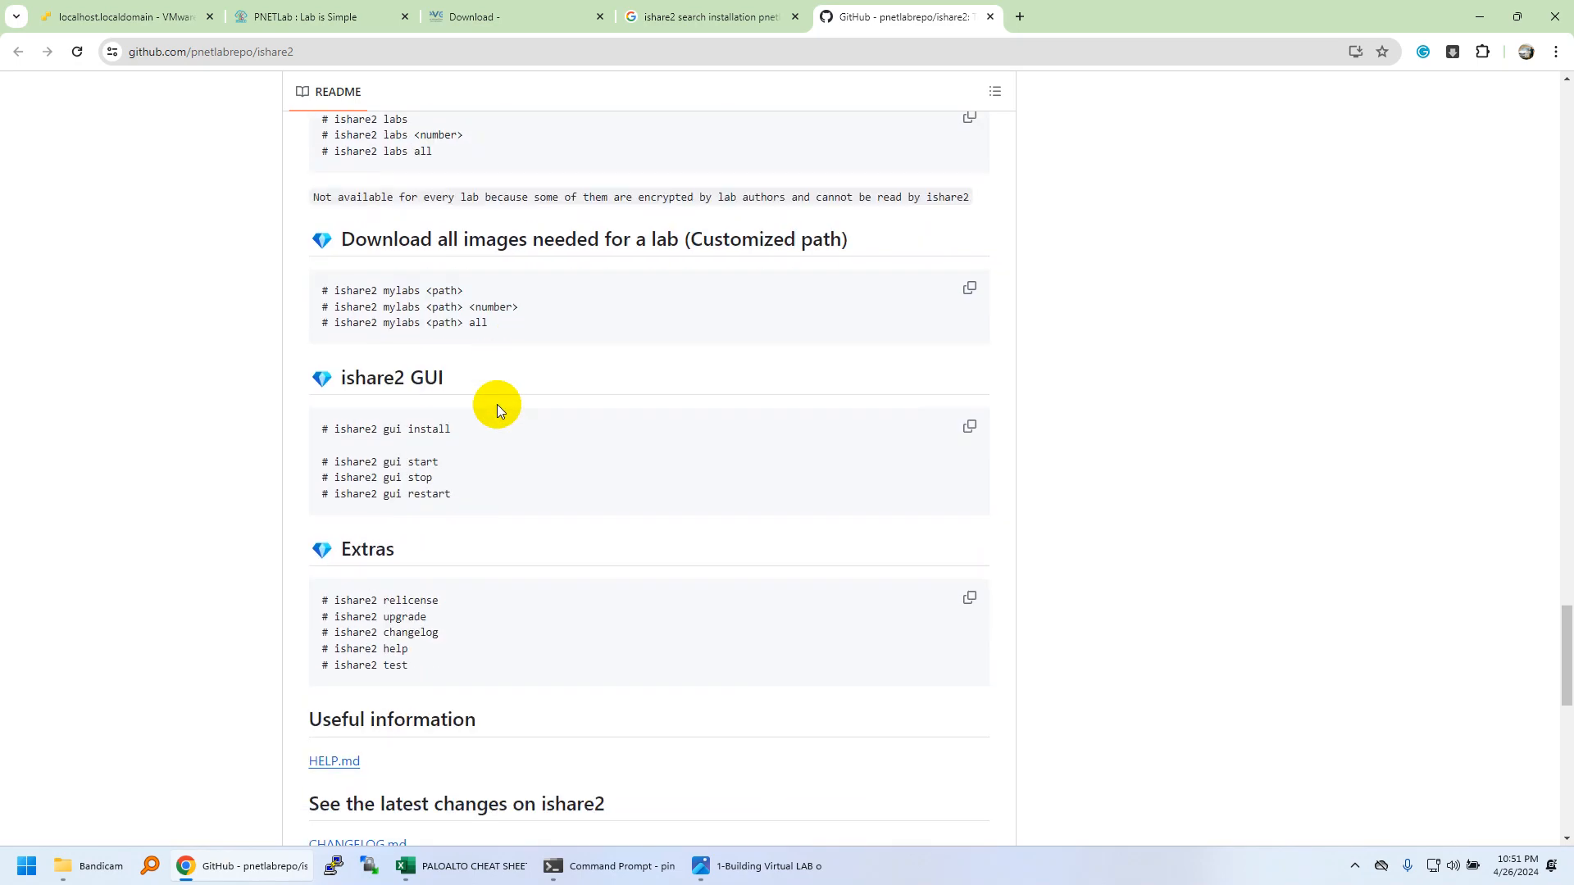
pyautogui.scroll(-5, 492, 397)
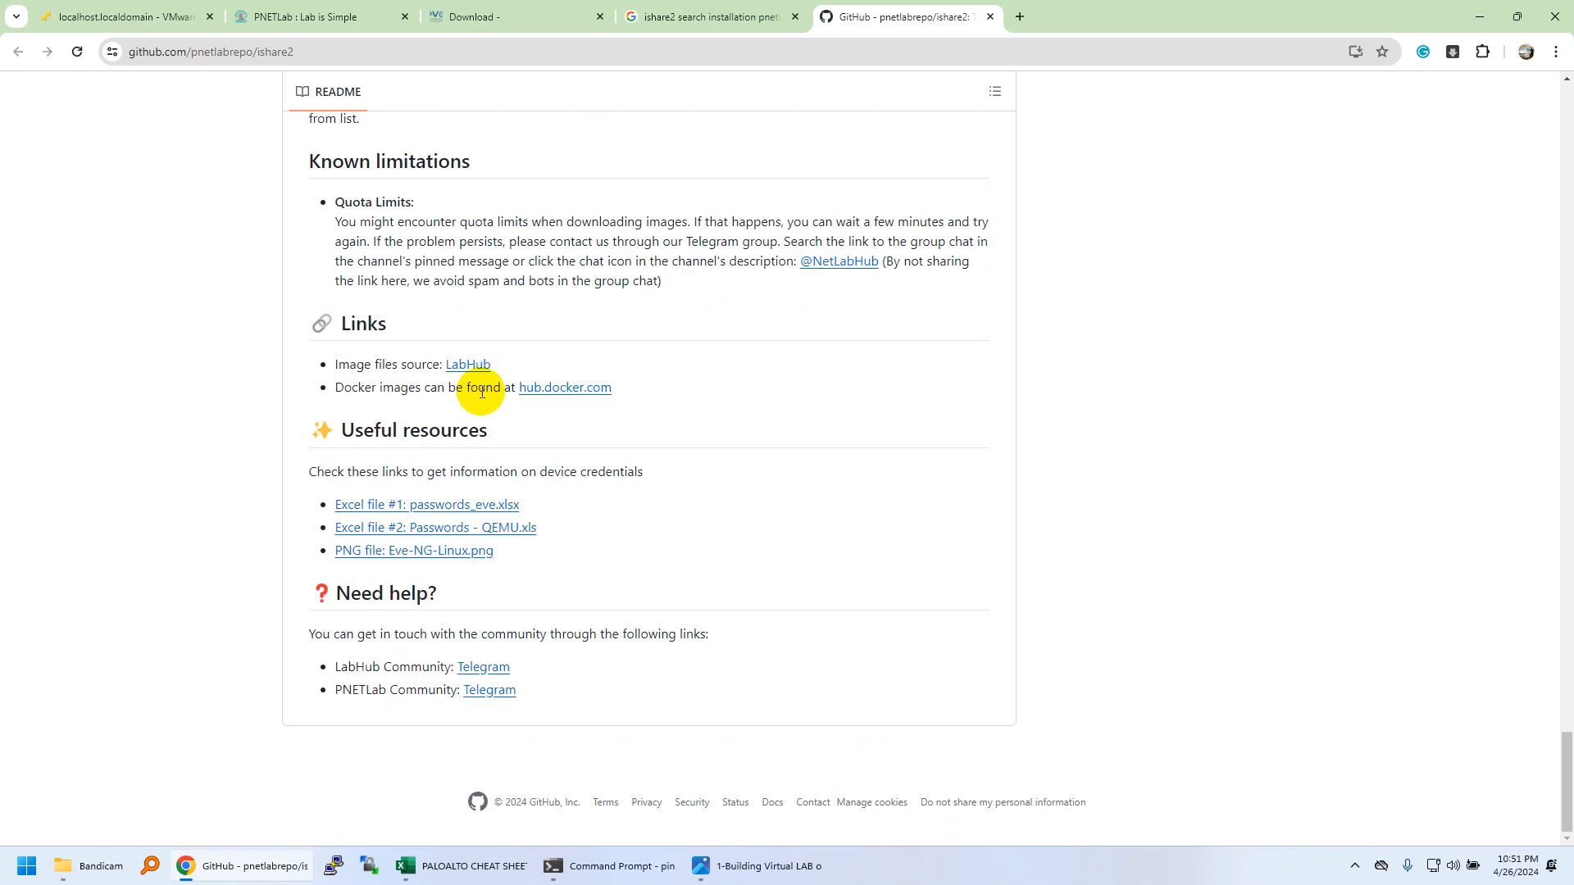
pyautogui.scroll(5, 482, 391)
pyautogui.scroll(15, 509, 320)
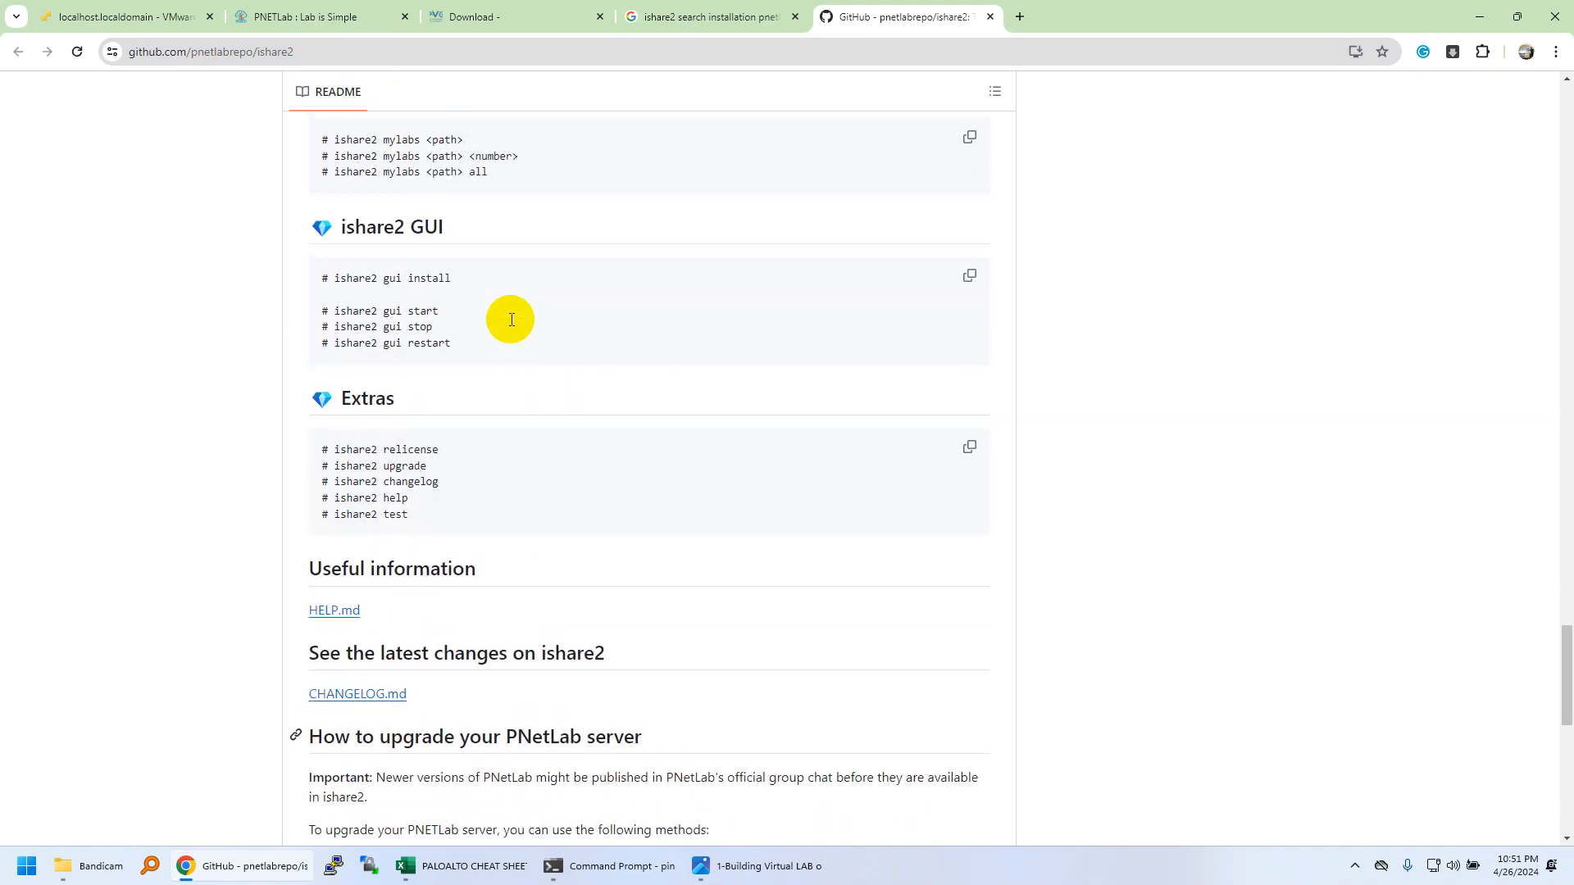
pyautogui.scroll(15, 512, 319)
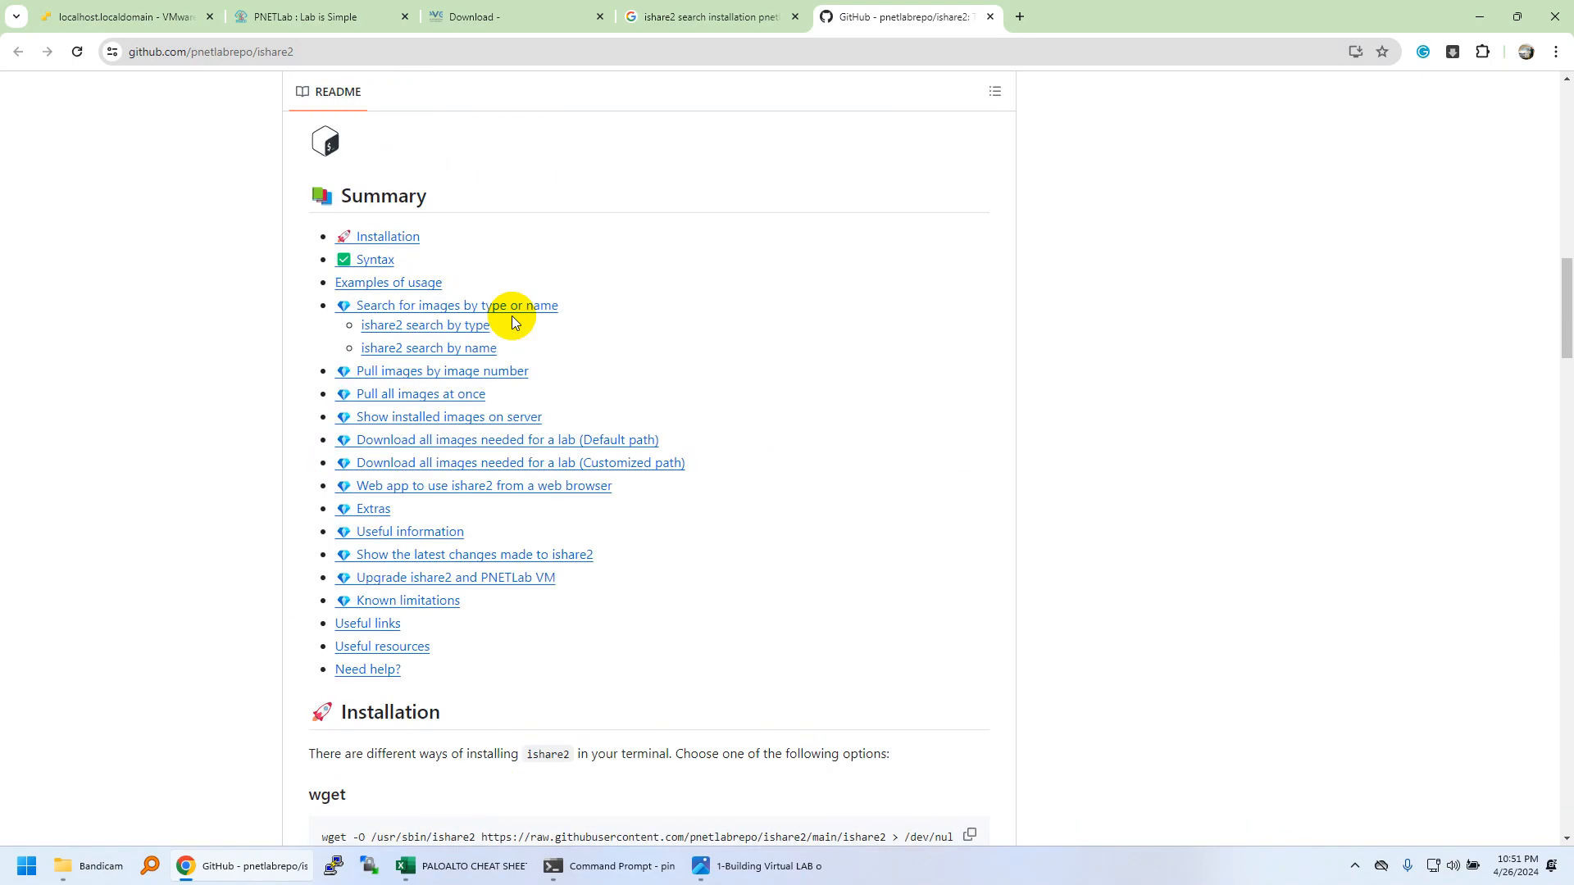
pyautogui.scroll(4, 512, 317)
pyautogui.click(501, 16)
pyautogui.click(312, 16)
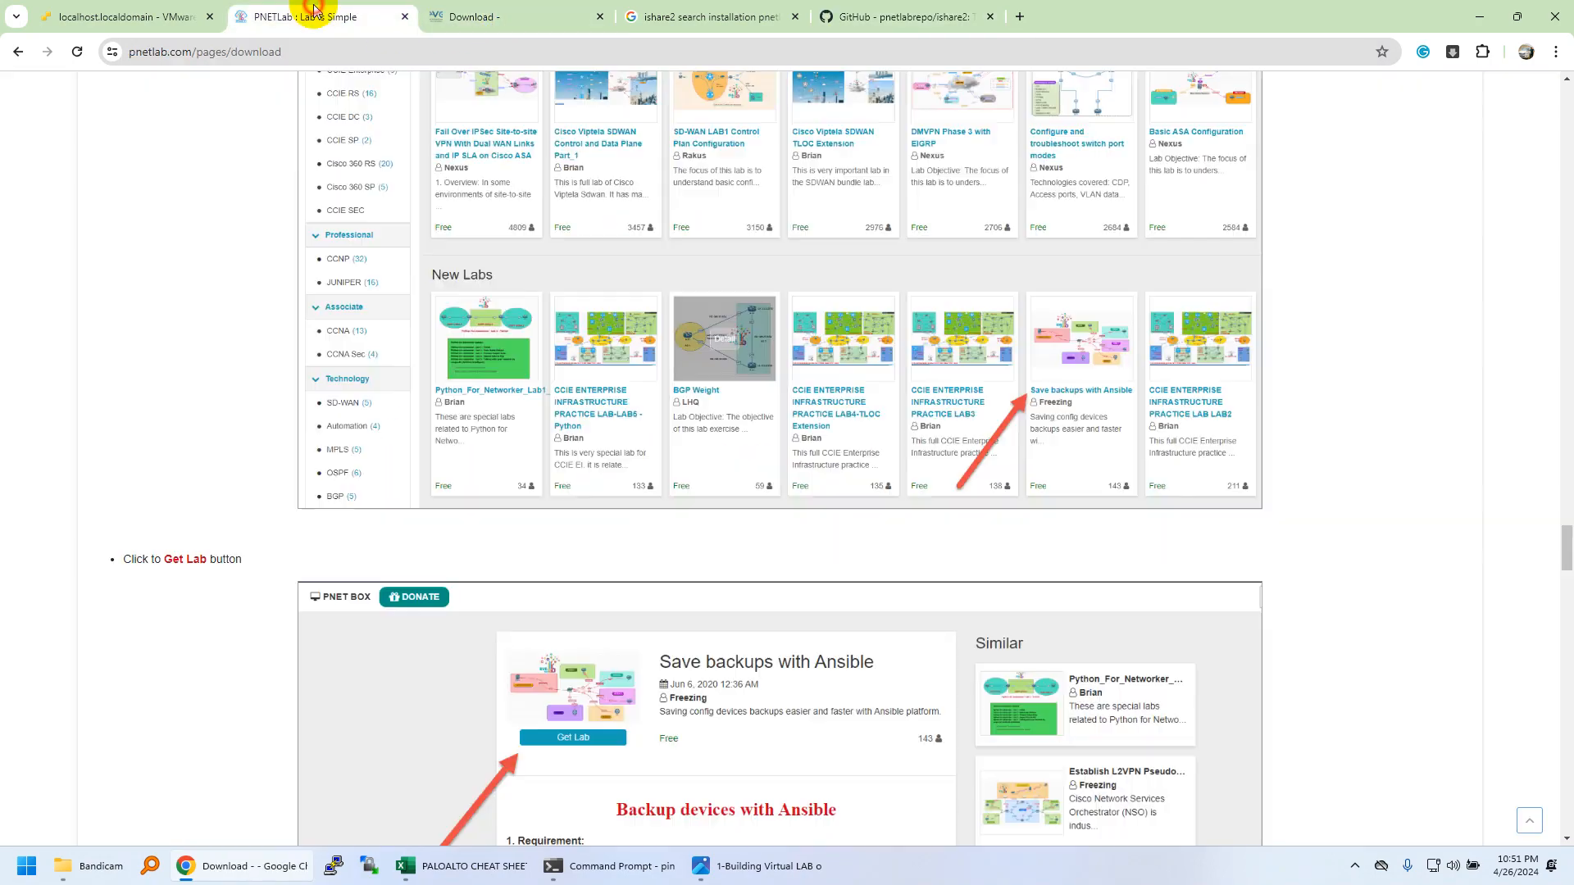
# Open the RGS-PNET-LABV1 VM console from the virtual machines page and reposition it.
pyautogui.click(161, 25)
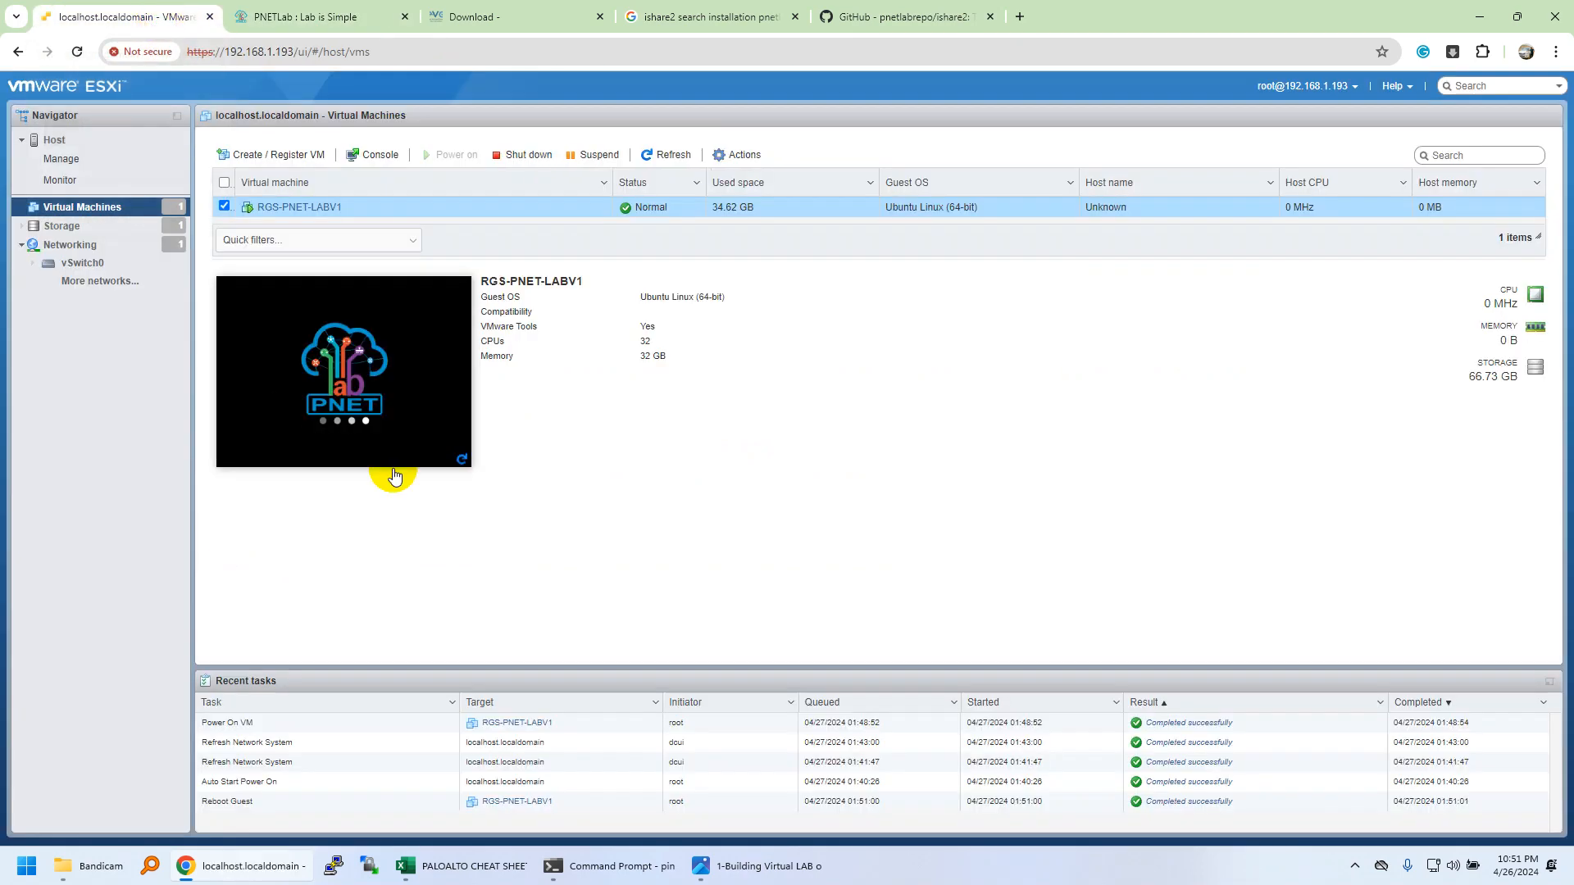
pyautogui.click(467, 404)
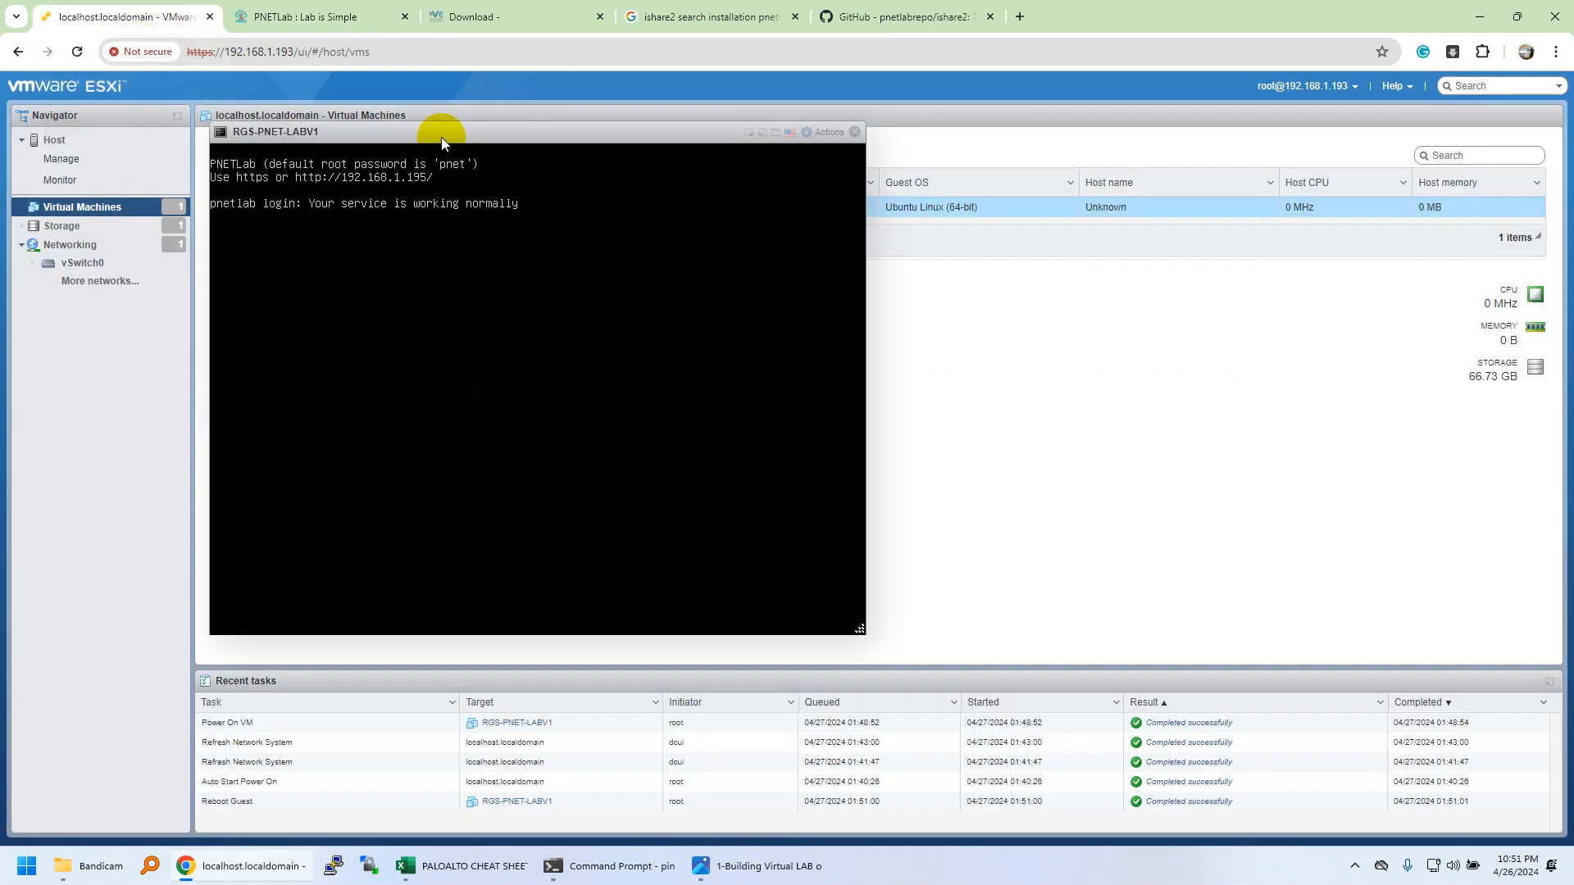
pyautogui.moveTo(441, 138); pyautogui.dragTo(495, 178)
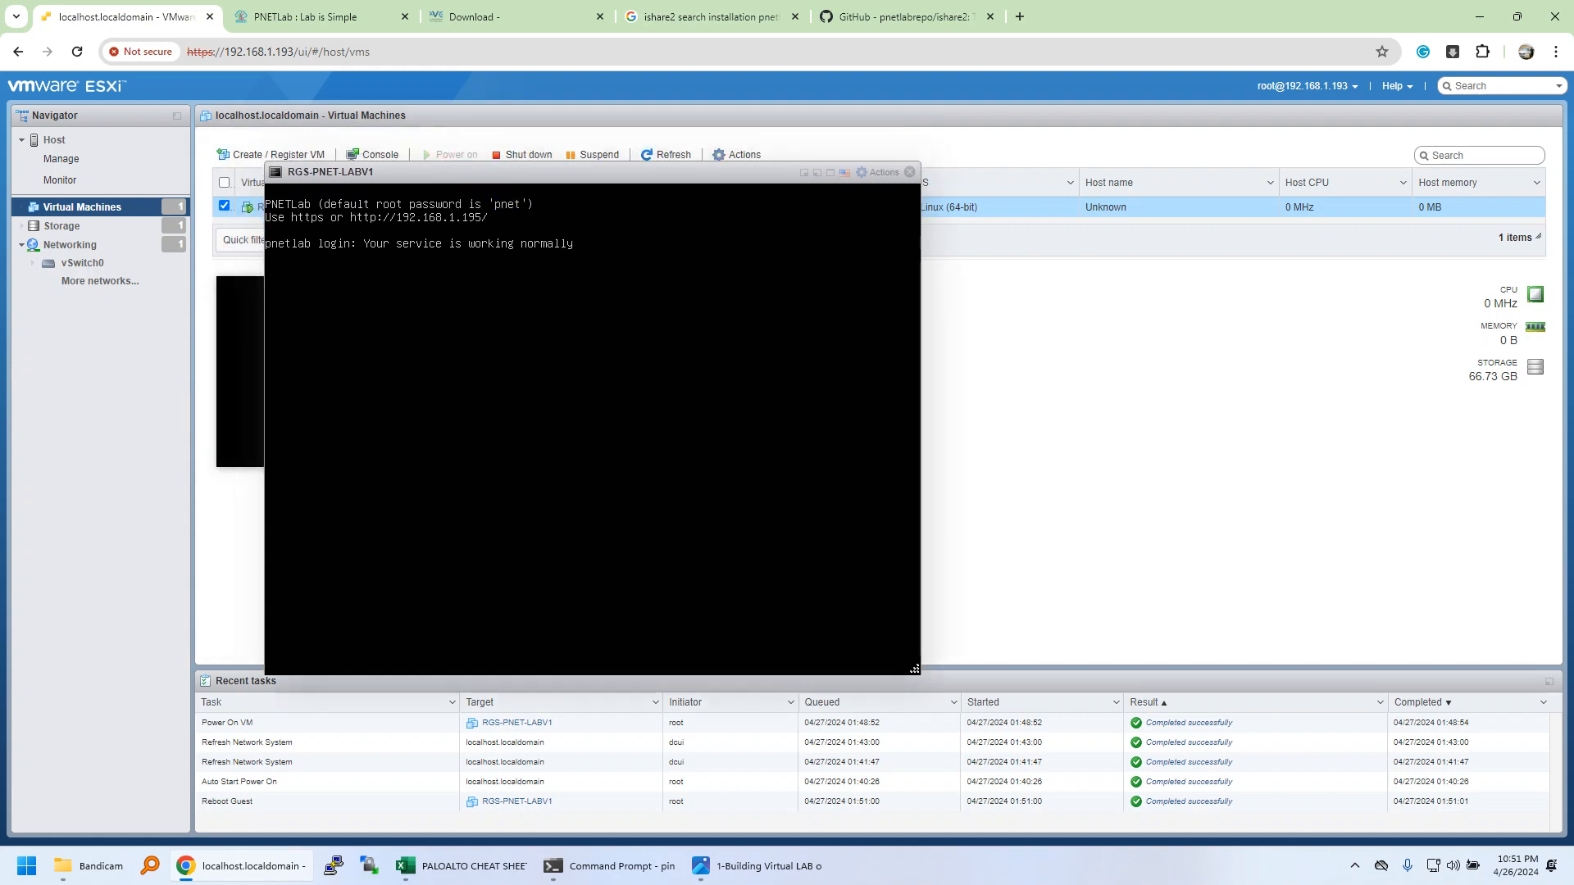
# Load the PNETLab web page at 192.168.1.195 in another tab, then move the console aside.
pyautogui.click(459, 16)
pyautogui.click(623, 49)
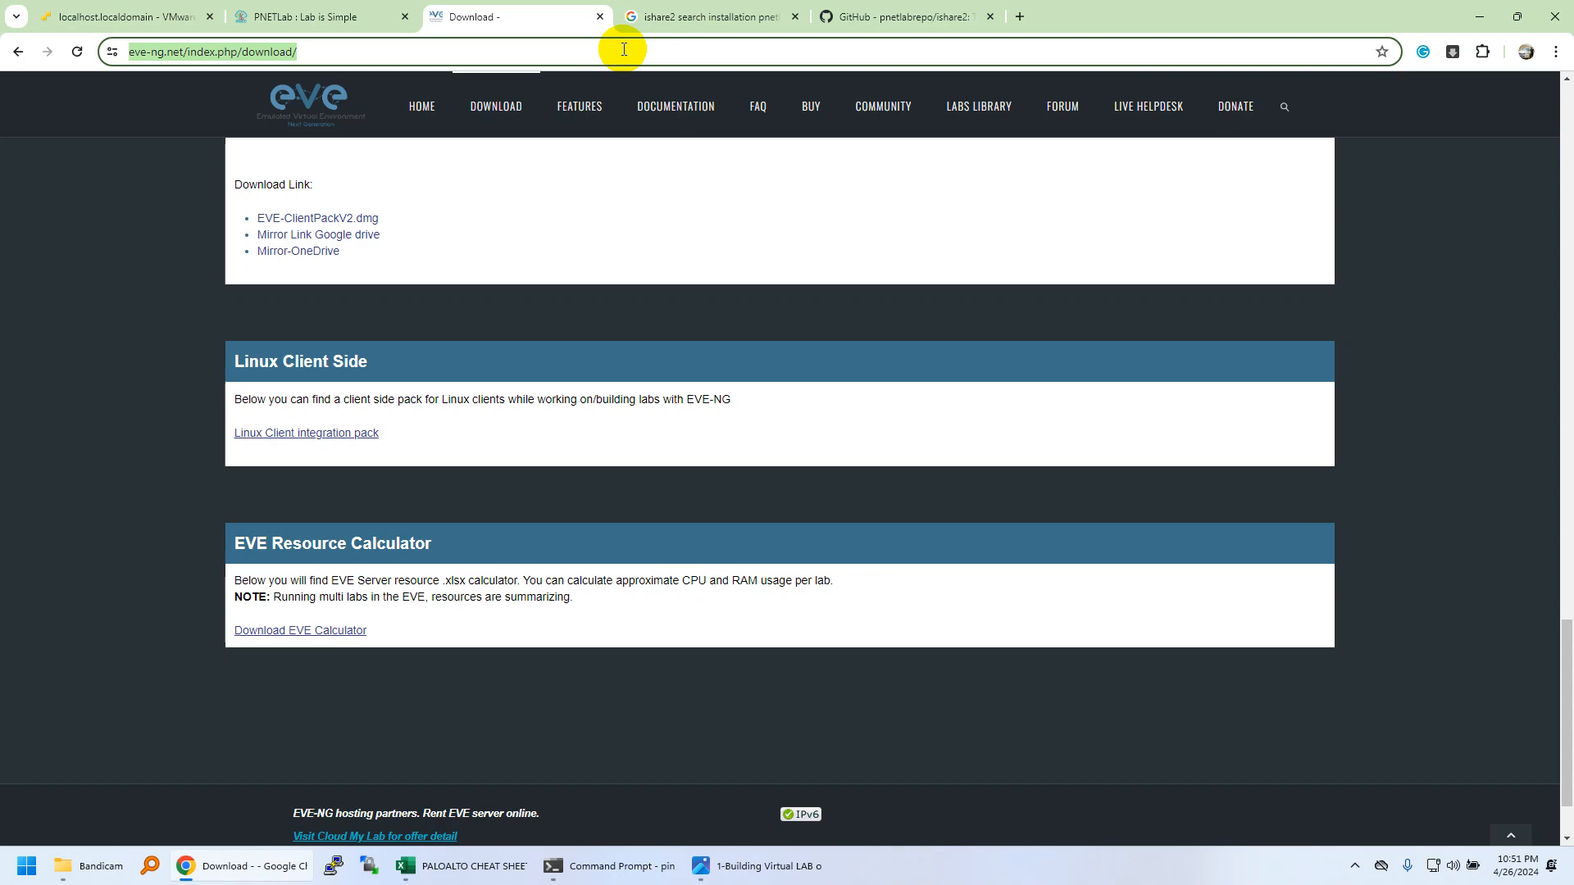
pyautogui.write('192.168.1.1')
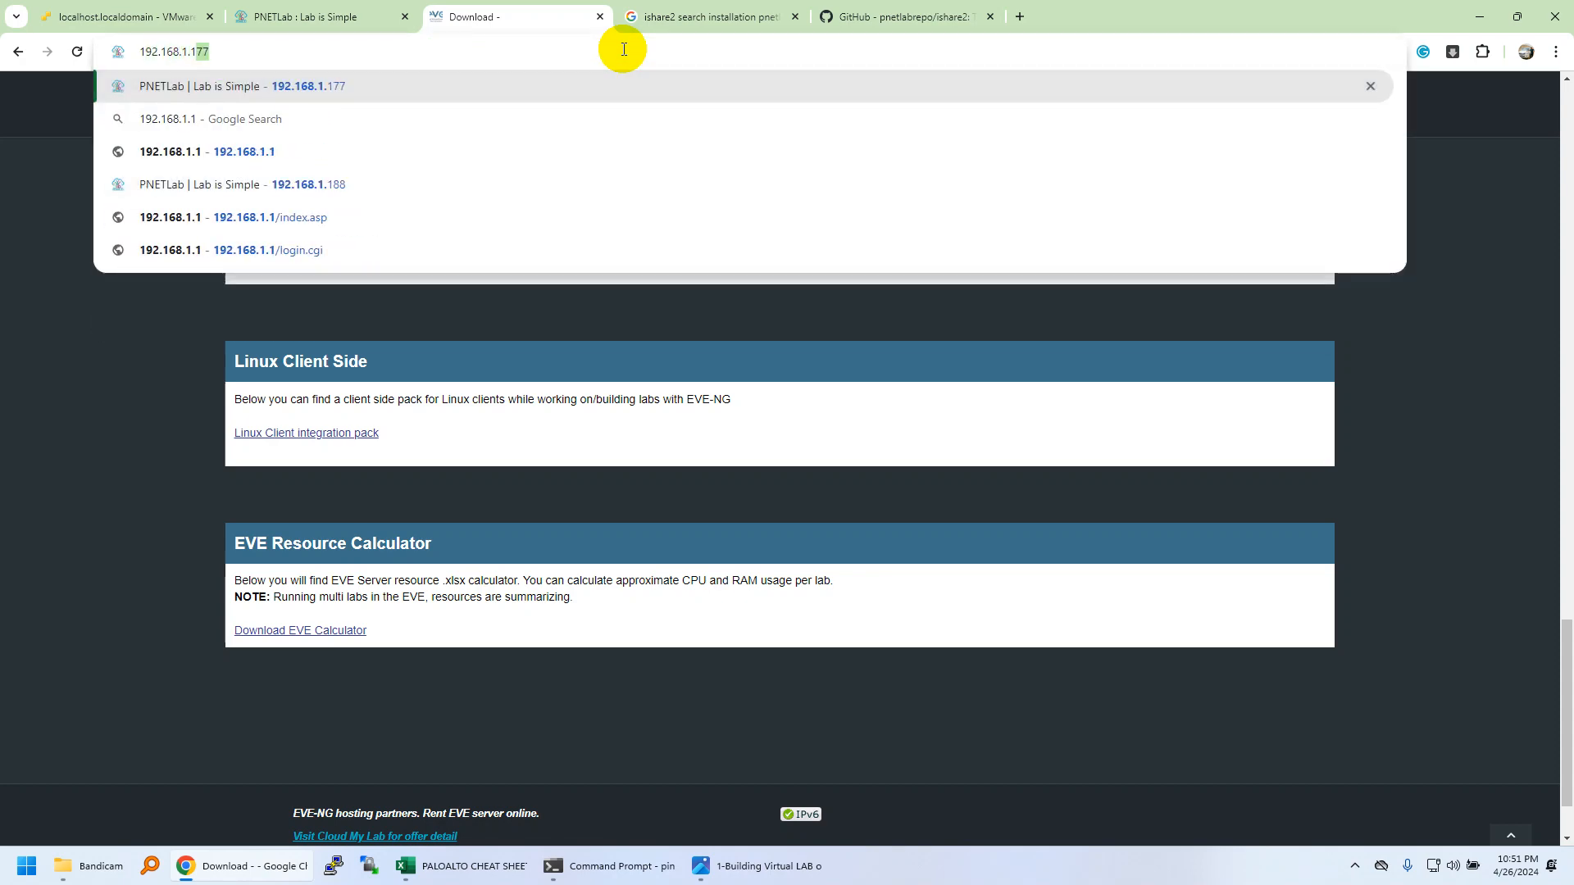
pyautogui.write('95')
pyautogui.press('Return')
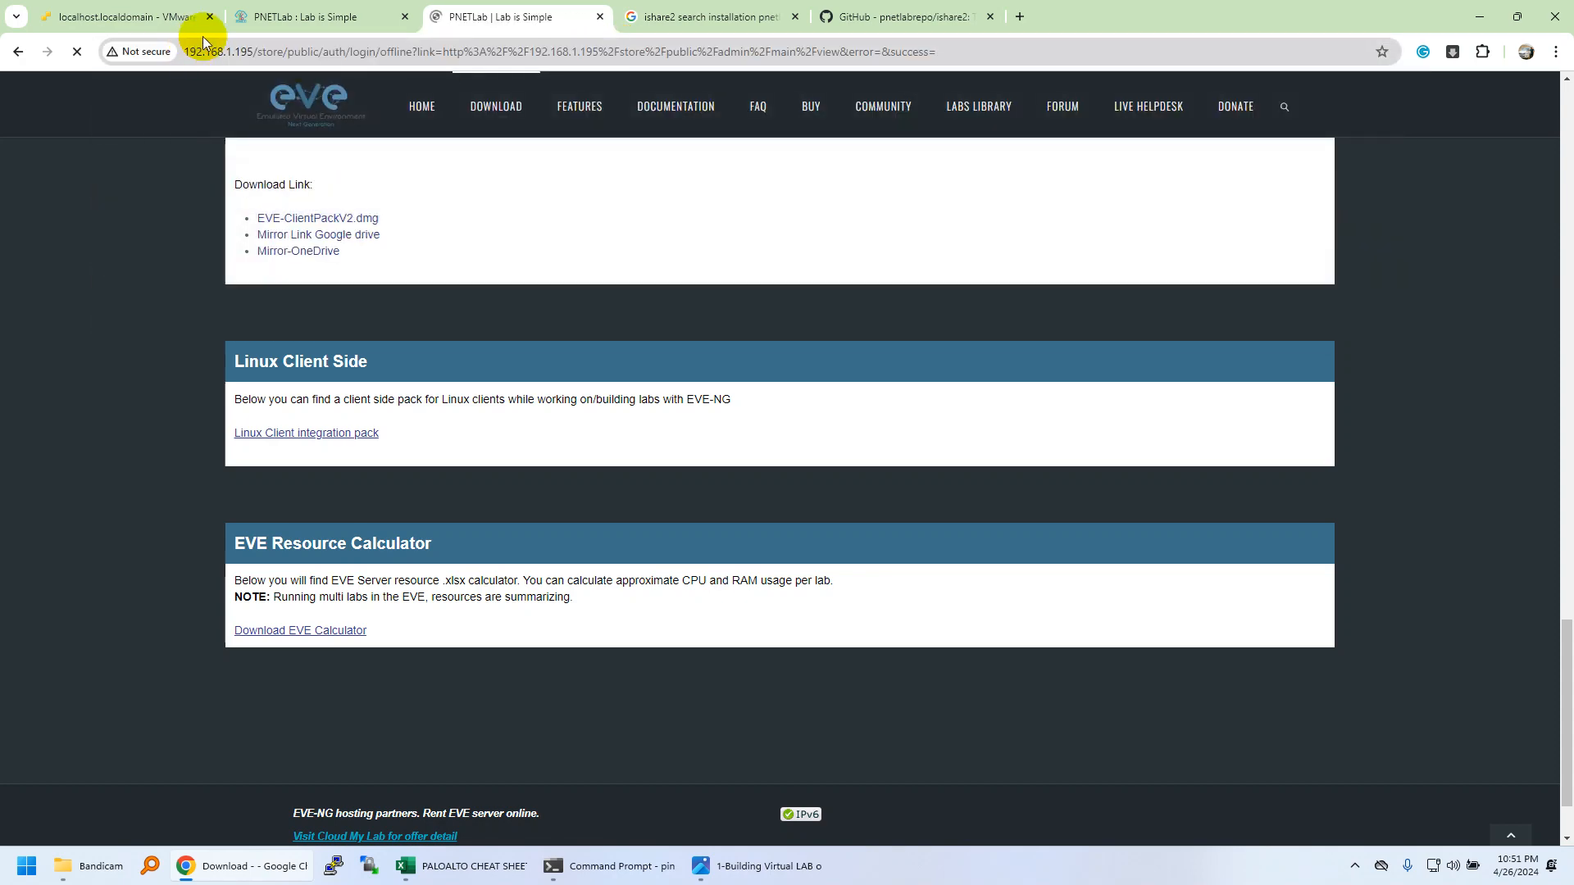
pyautogui.click(287, 16)
pyautogui.click(82, 17)
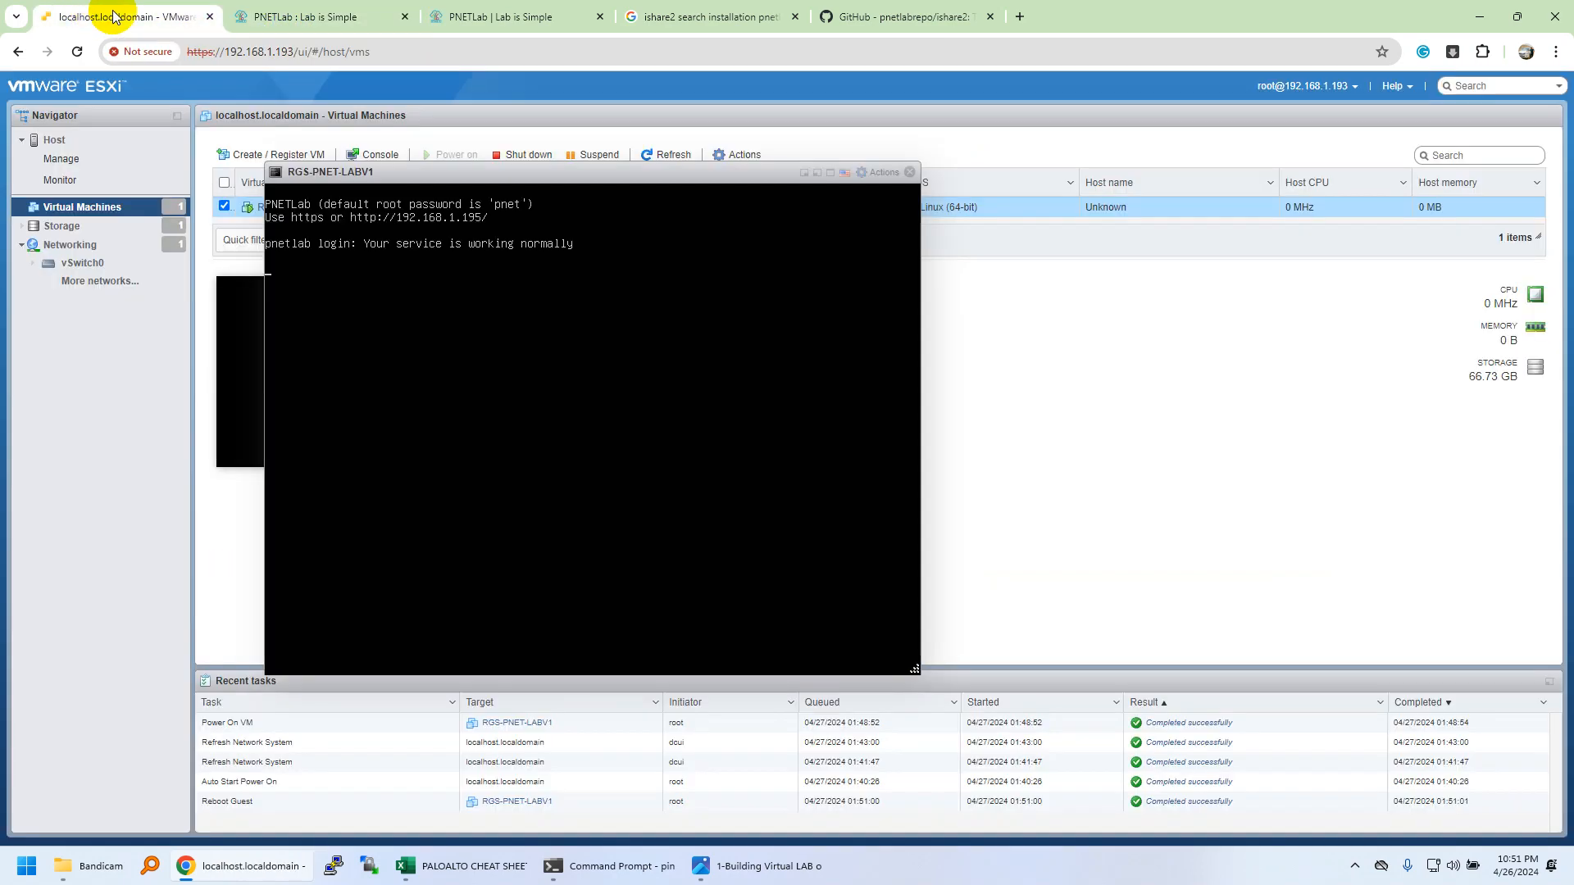
pyautogui.moveTo(402, 174); pyautogui.dragTo(929, 288)
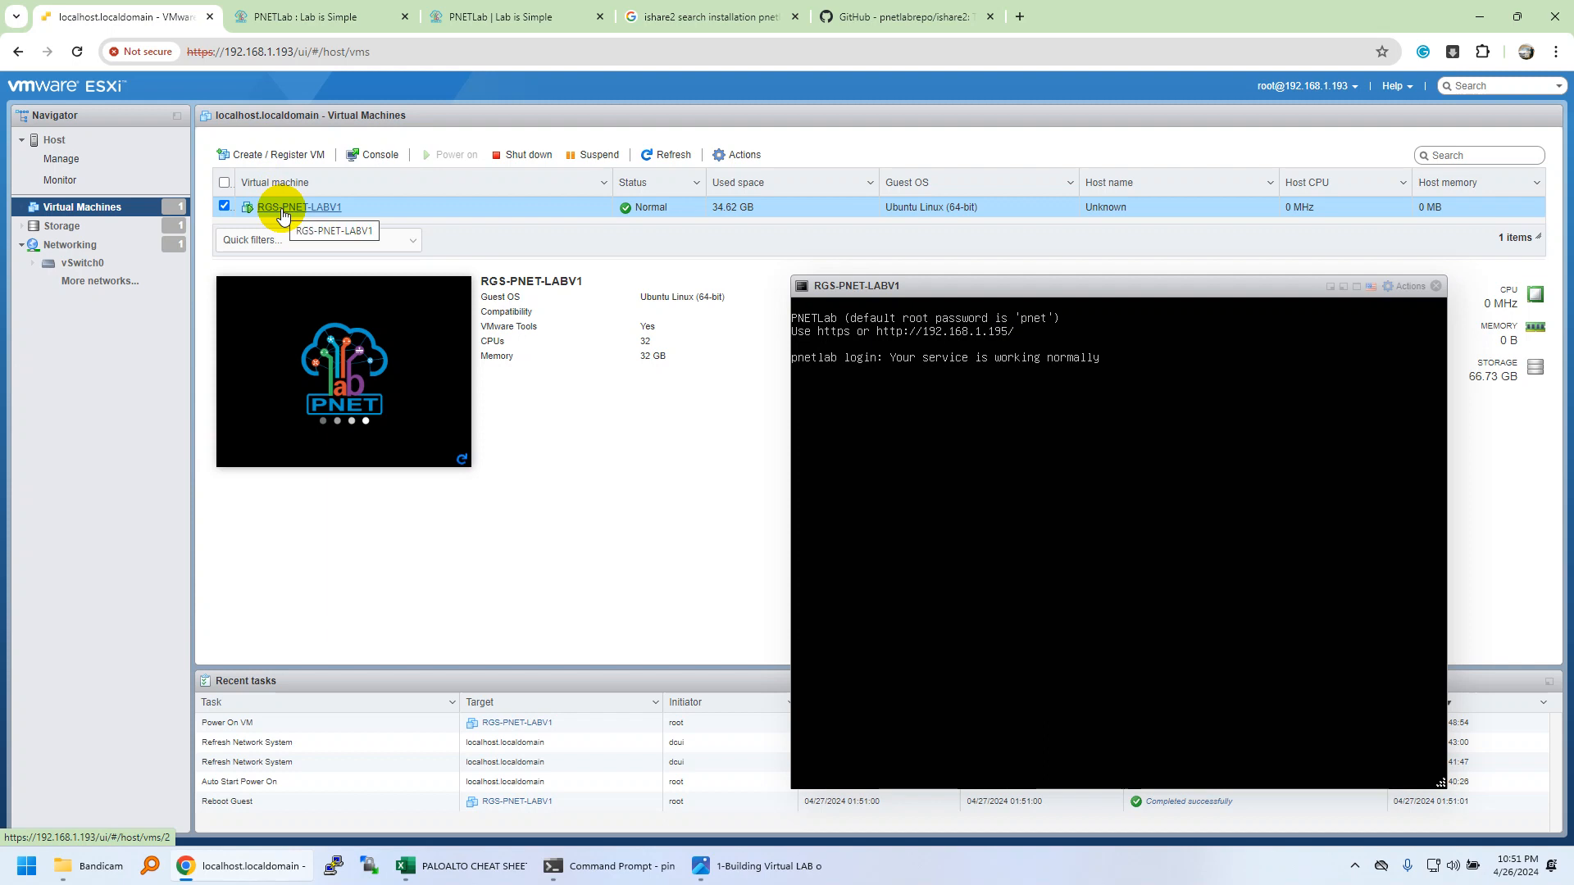
# Open the vSwitch0 virtual switch details under Networking.
pyautogui.click(82, 263)
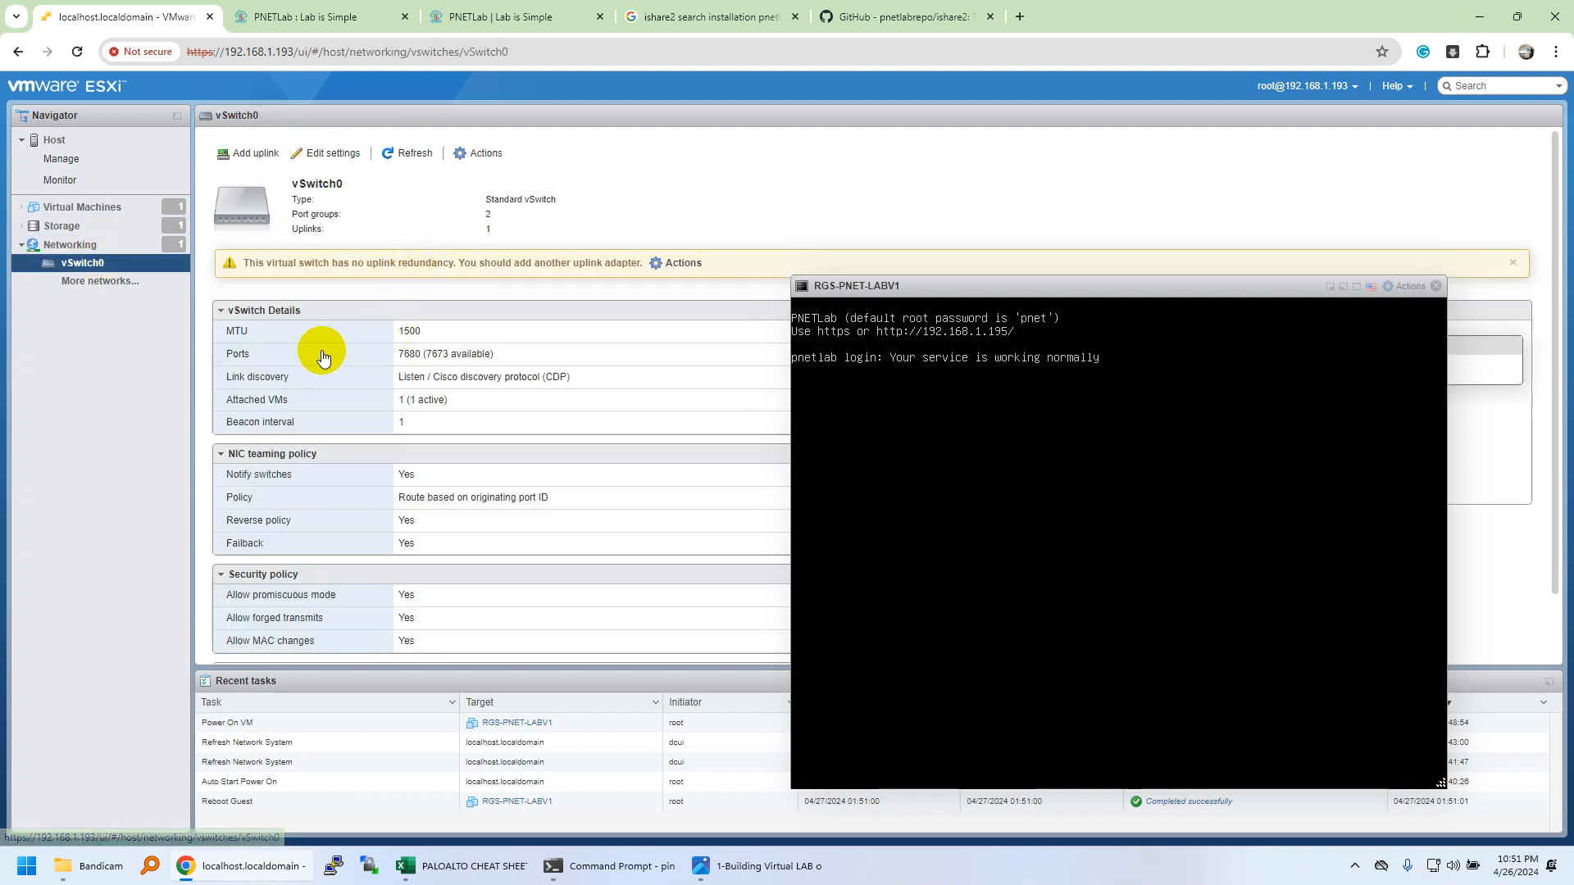
pyautogui.click(82, 245)
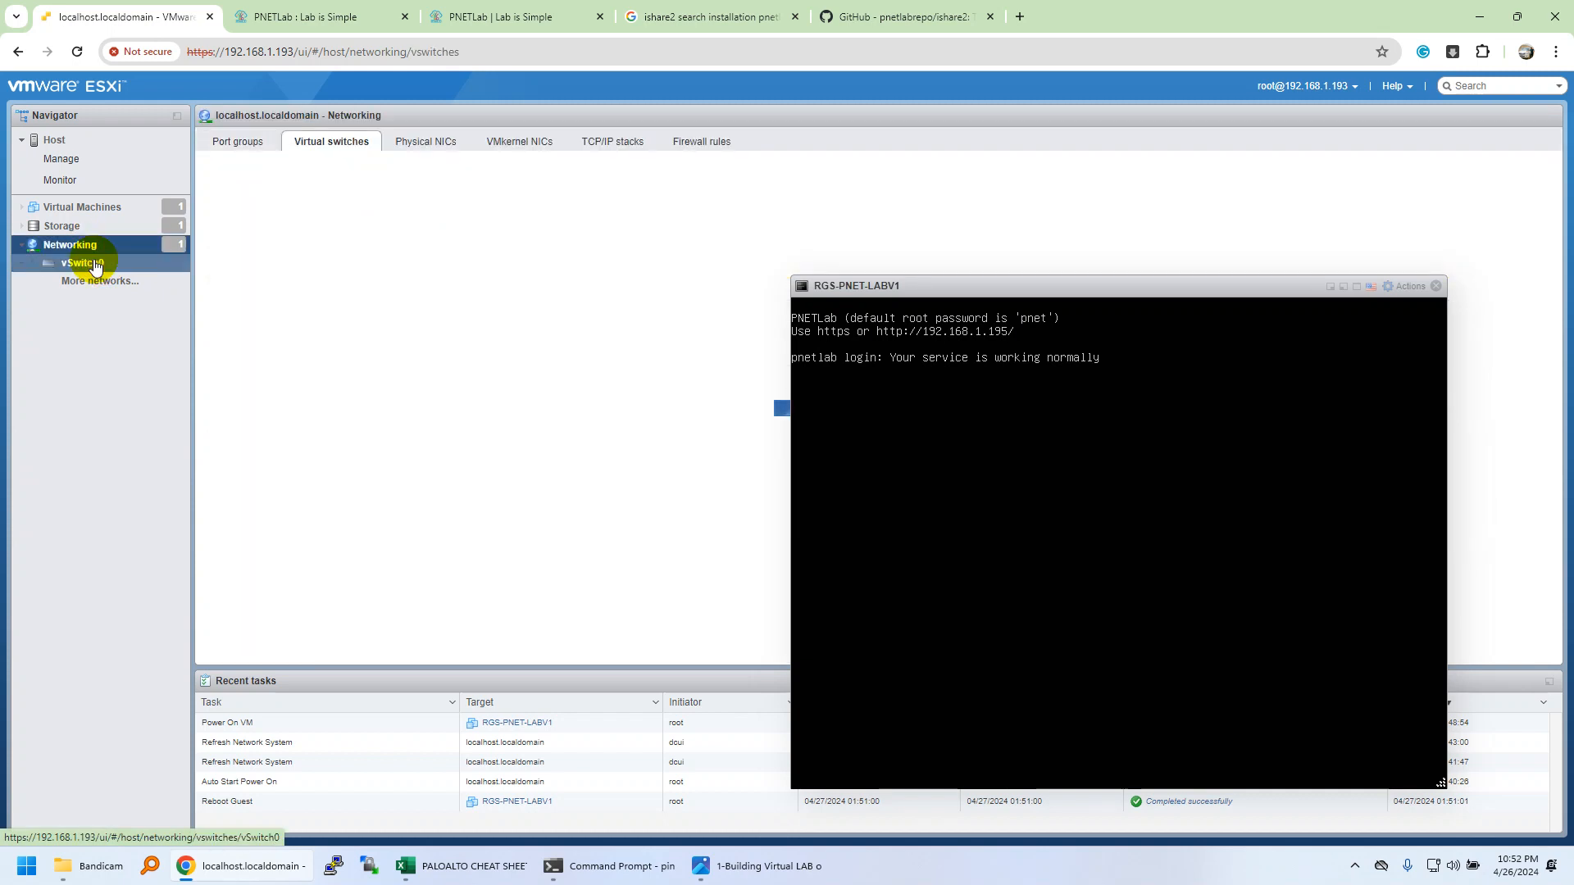
pyautogui.click(253, 227)
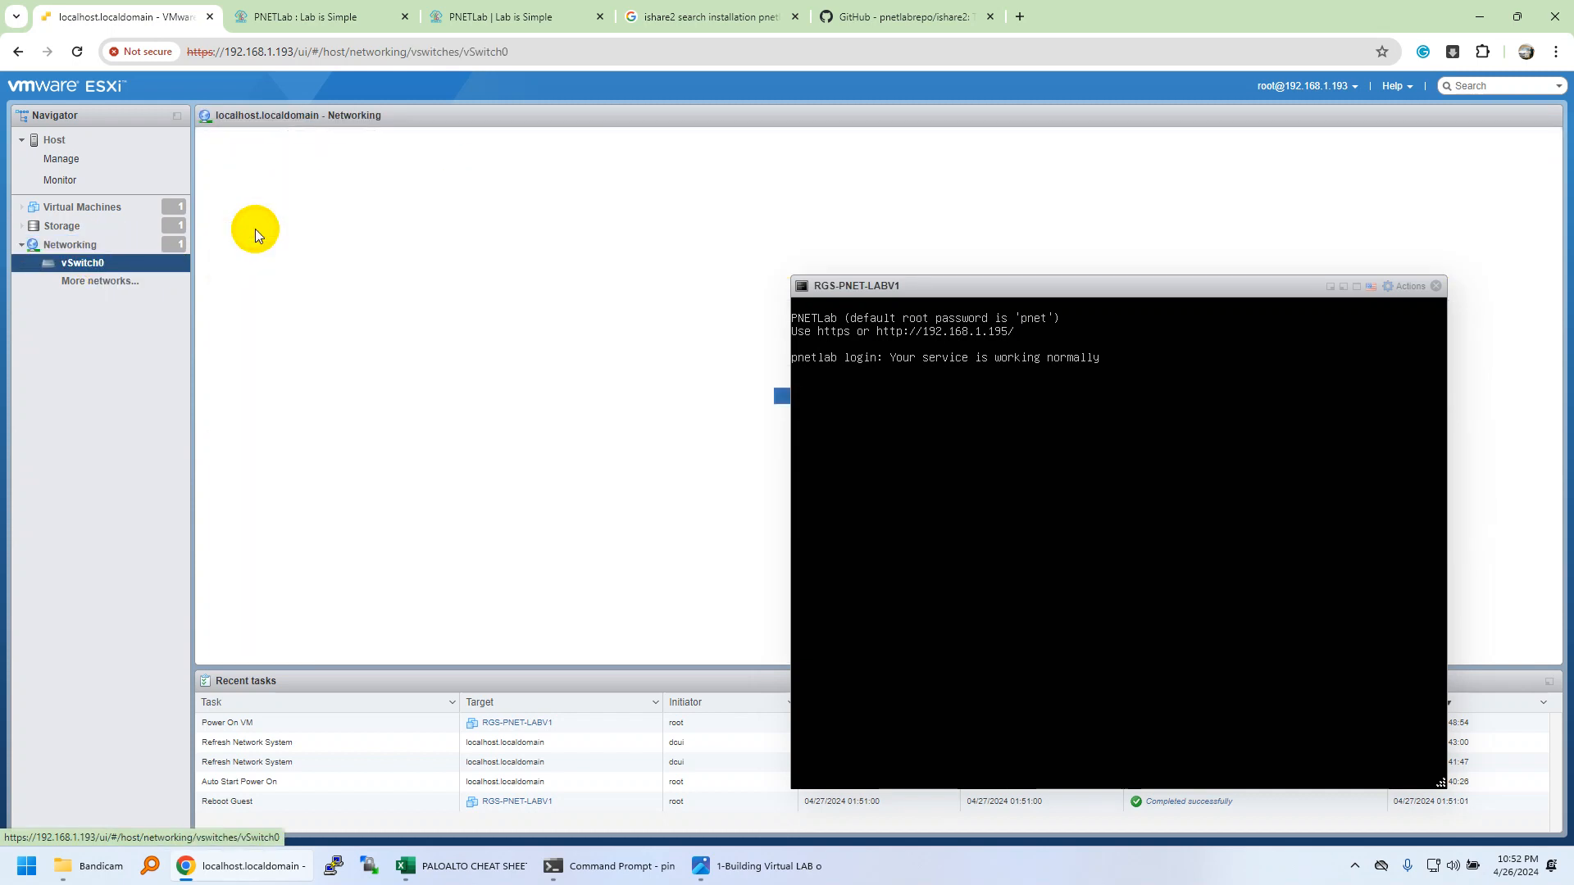
# Confirm vSwitch0's uplink is vmnic1, cancel without saving, and move the console to reveal the topology.
pyautogui.click(333, 164)
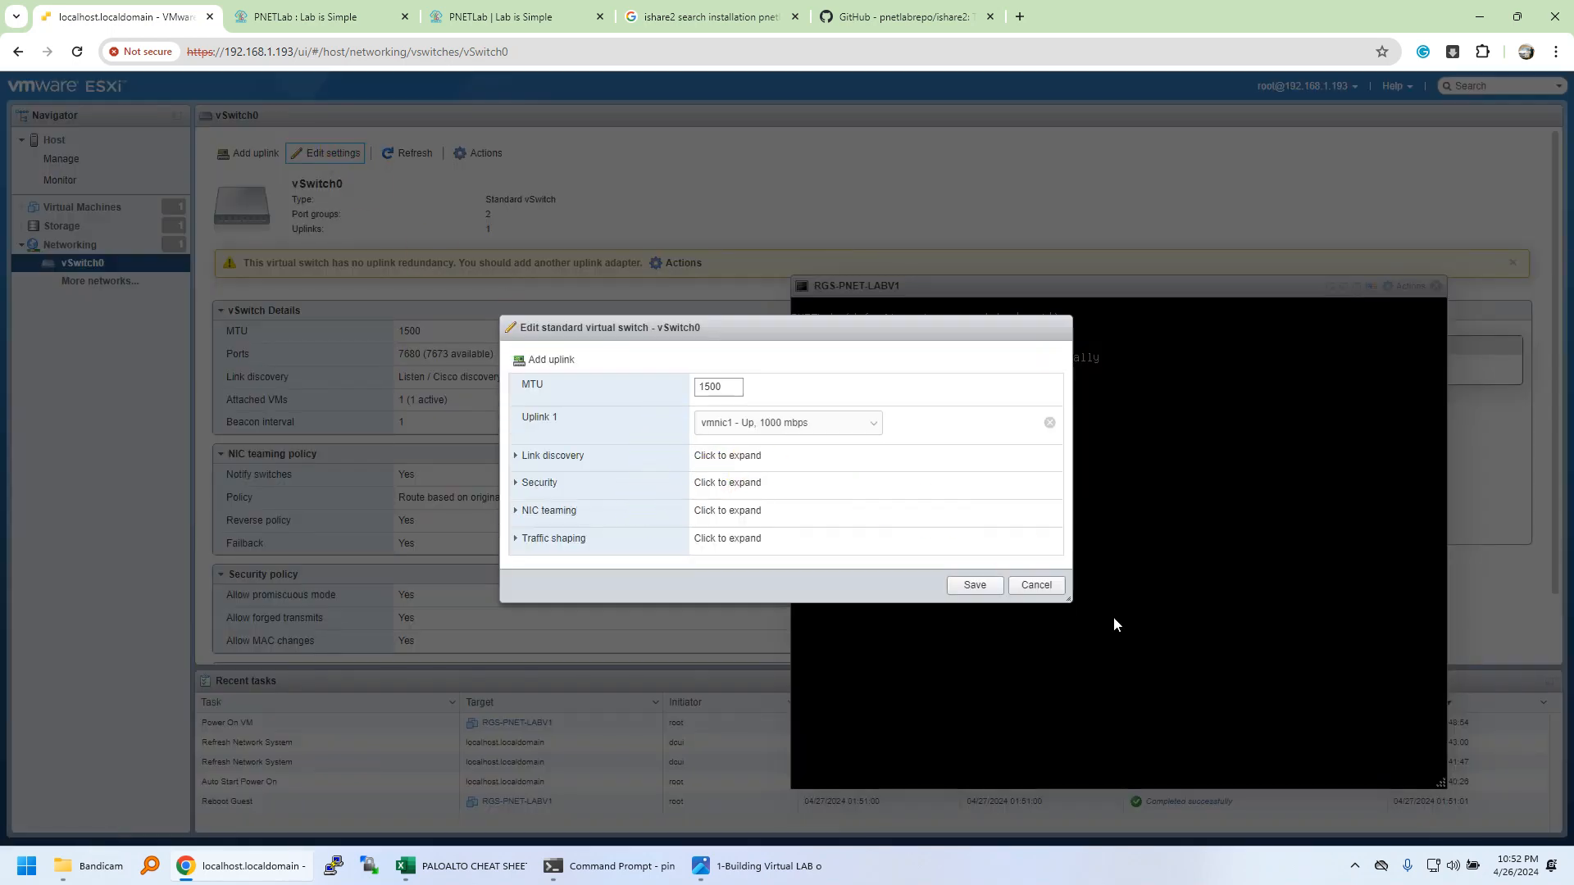
pyautogui.click(865, 424)
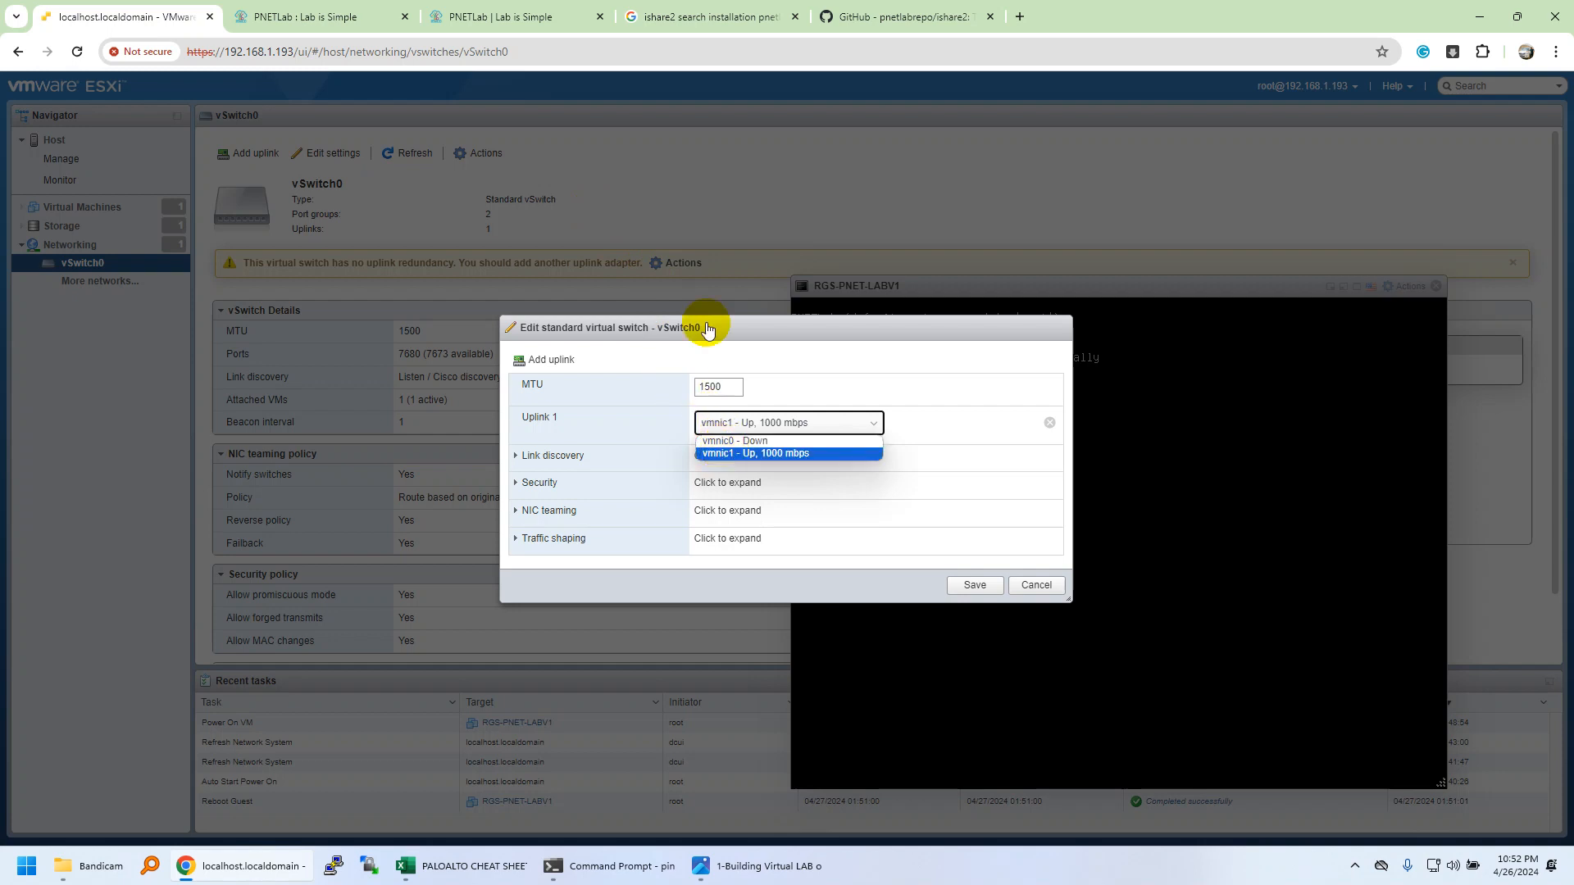
pyautogui.click(735, 187)
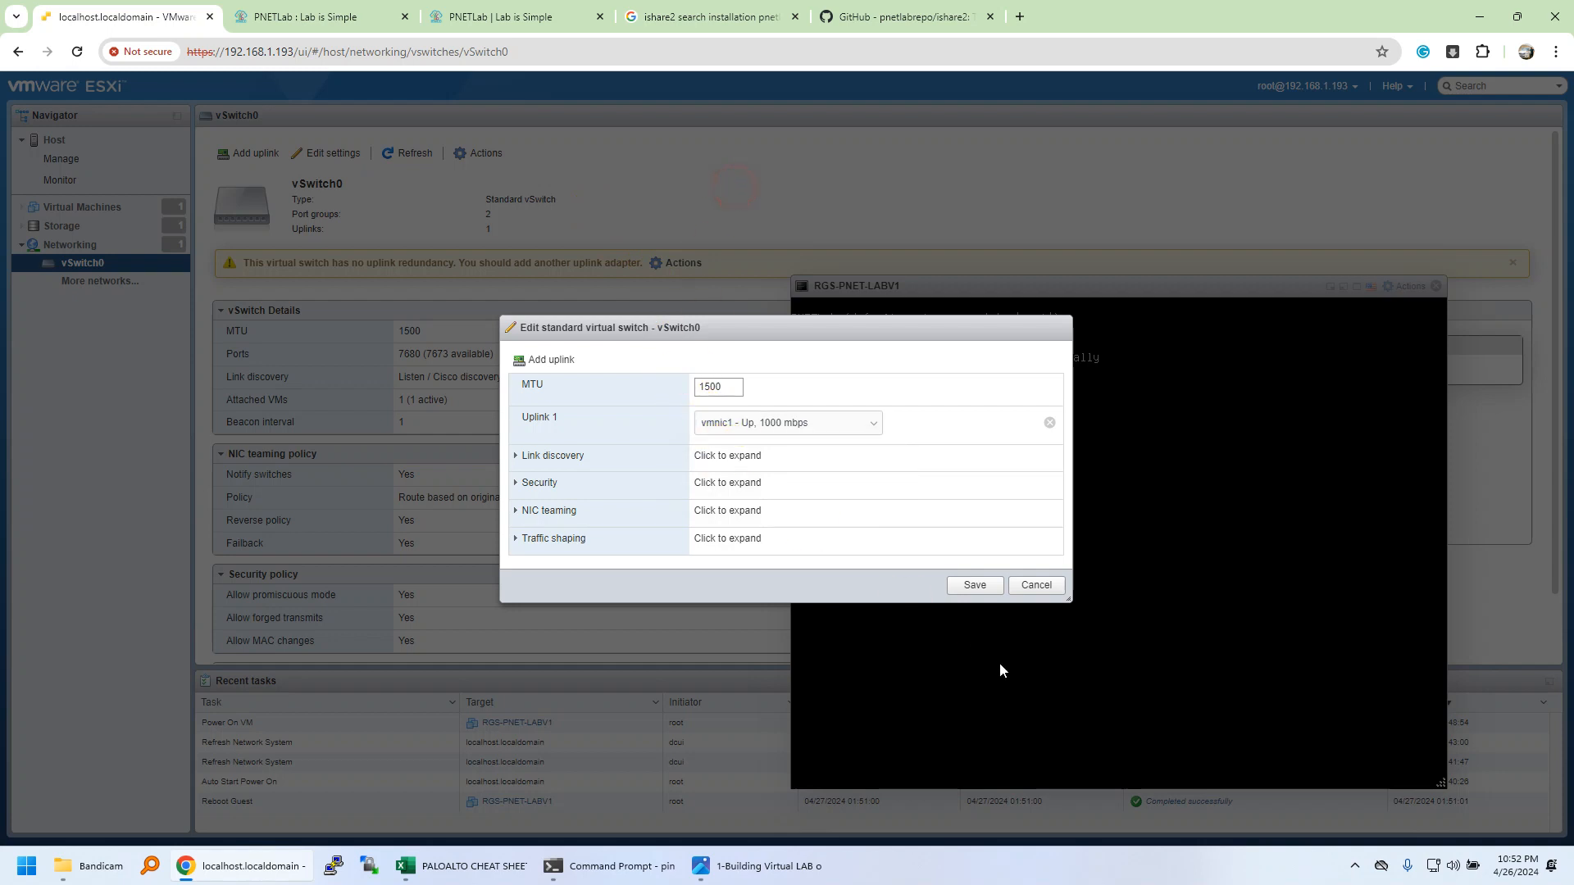
pyautogui.click(1048, 586)
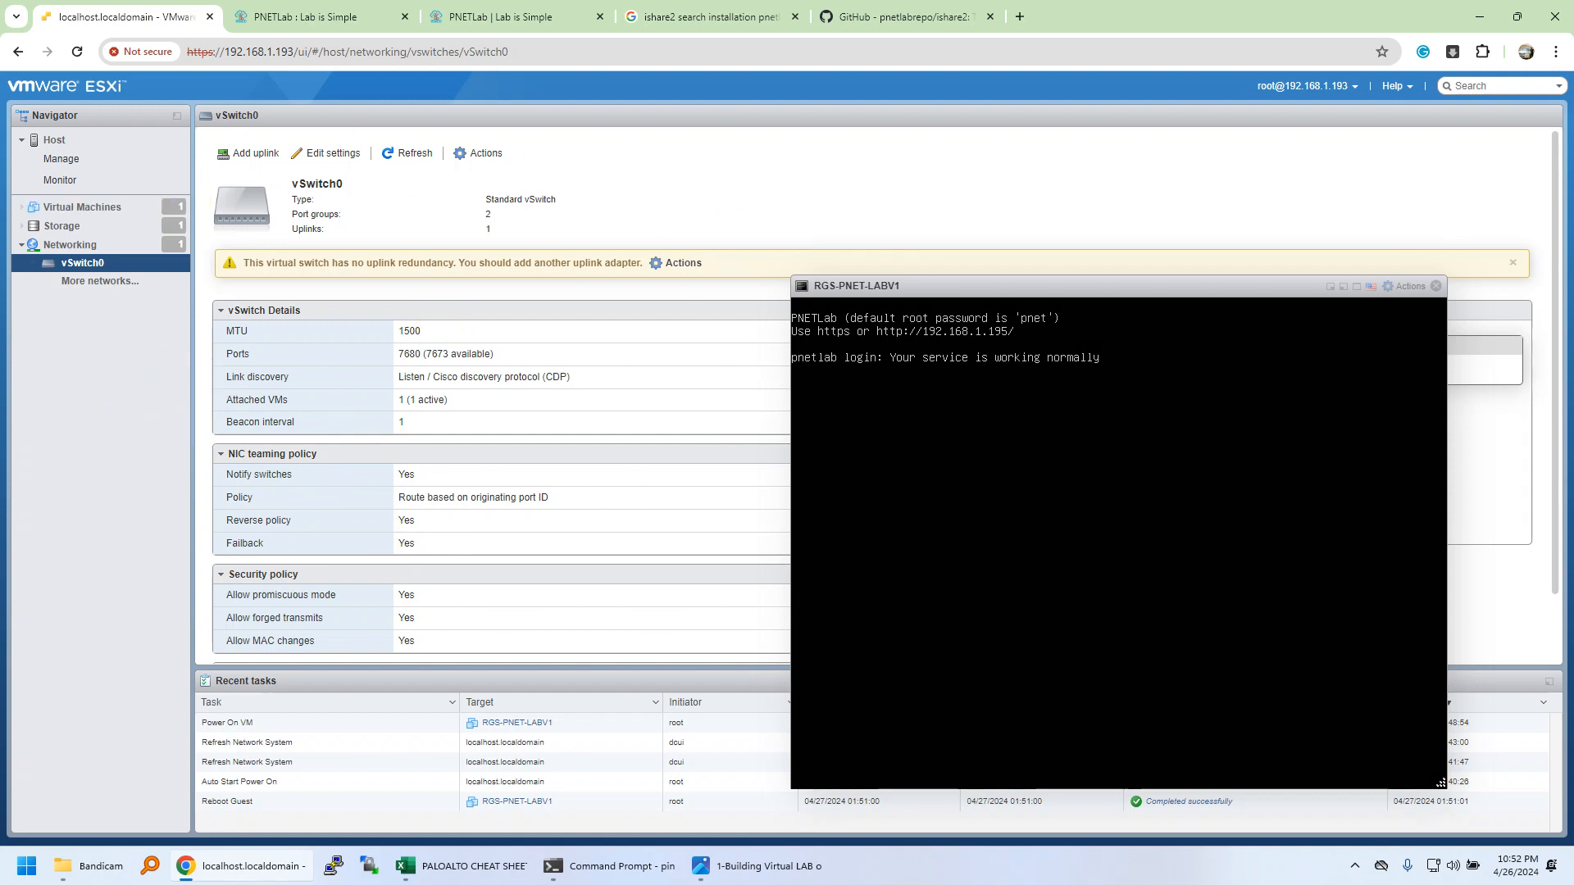
pyautogui.moveTo(880, 295); pyautogui.dragTo(395, 187)
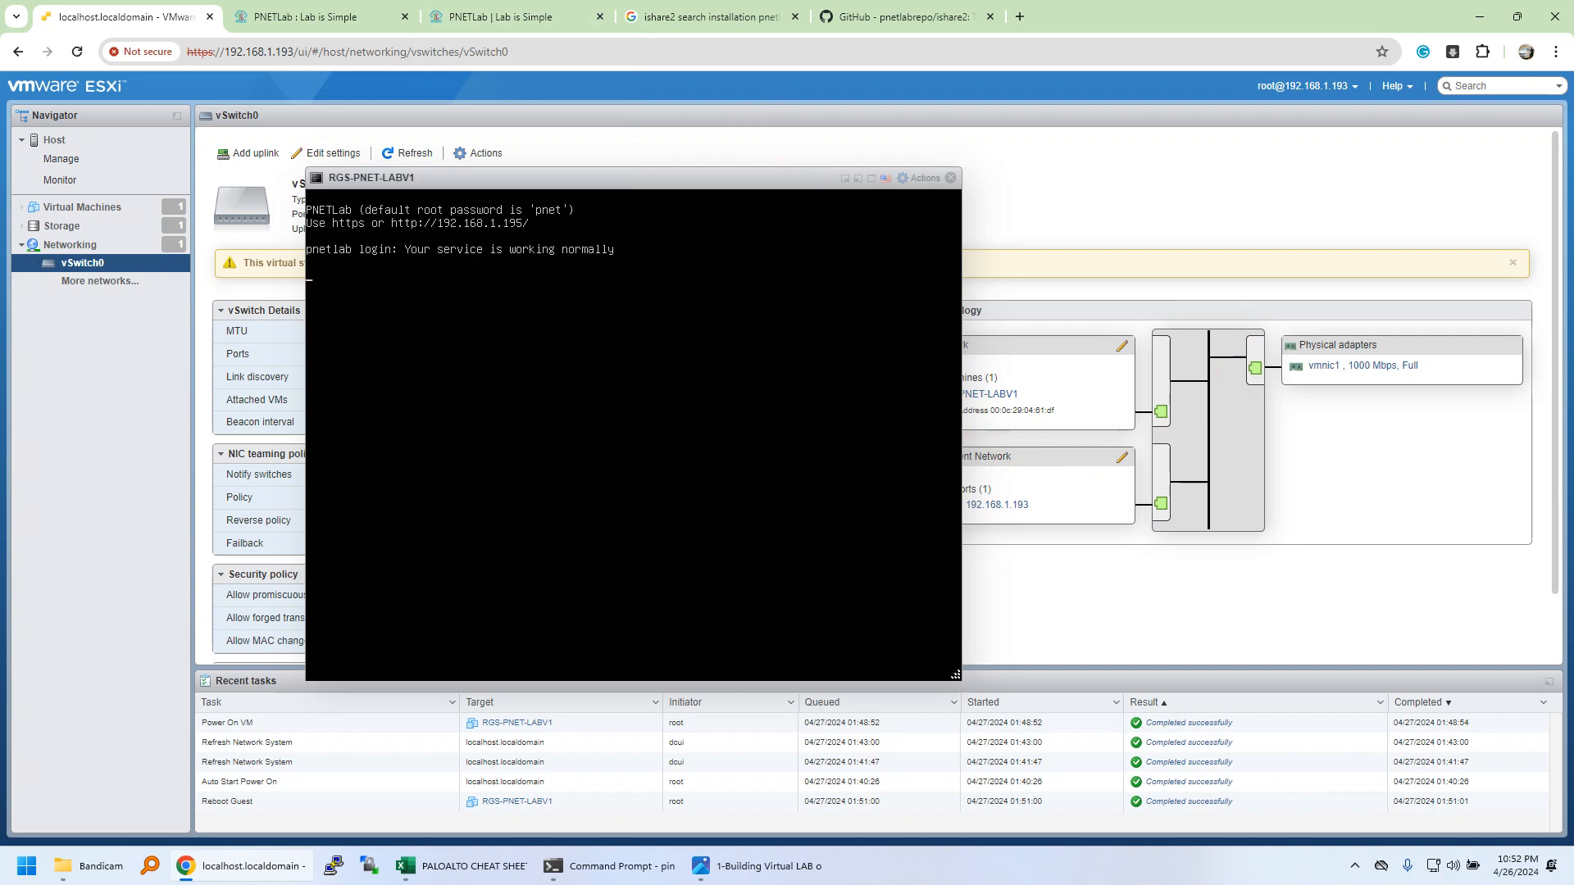
pyautogui.moveTo(733, 181); pyautogui.dragTo(692, 191)
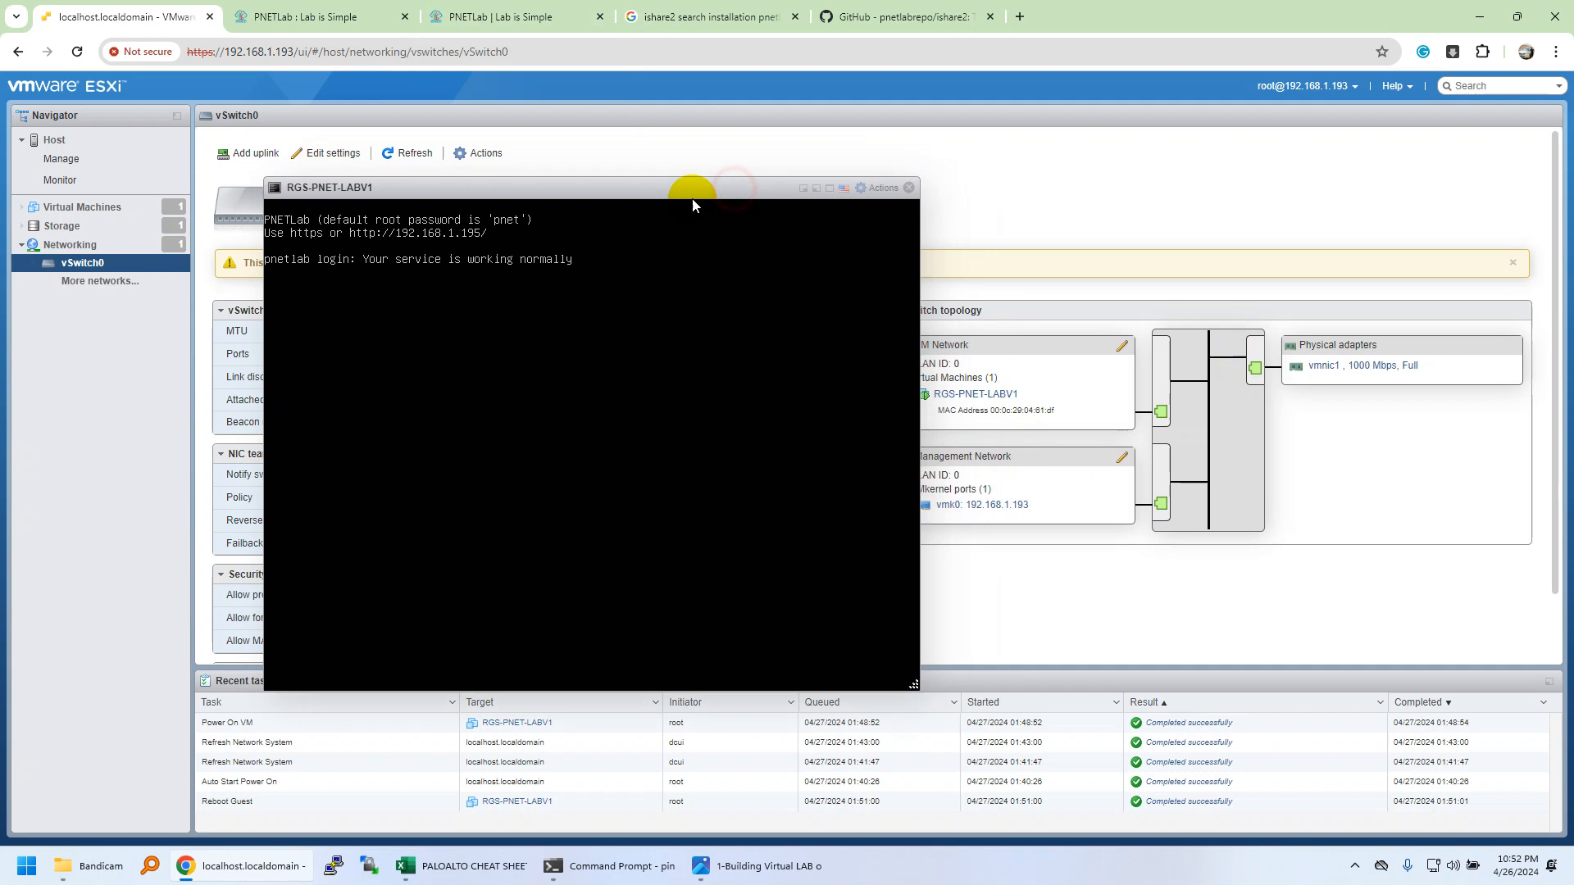
# Log in to the PNETLab web UI as admin with the account password.
pyautogui.click(509, 18)
pyautogui.click(652, 492)
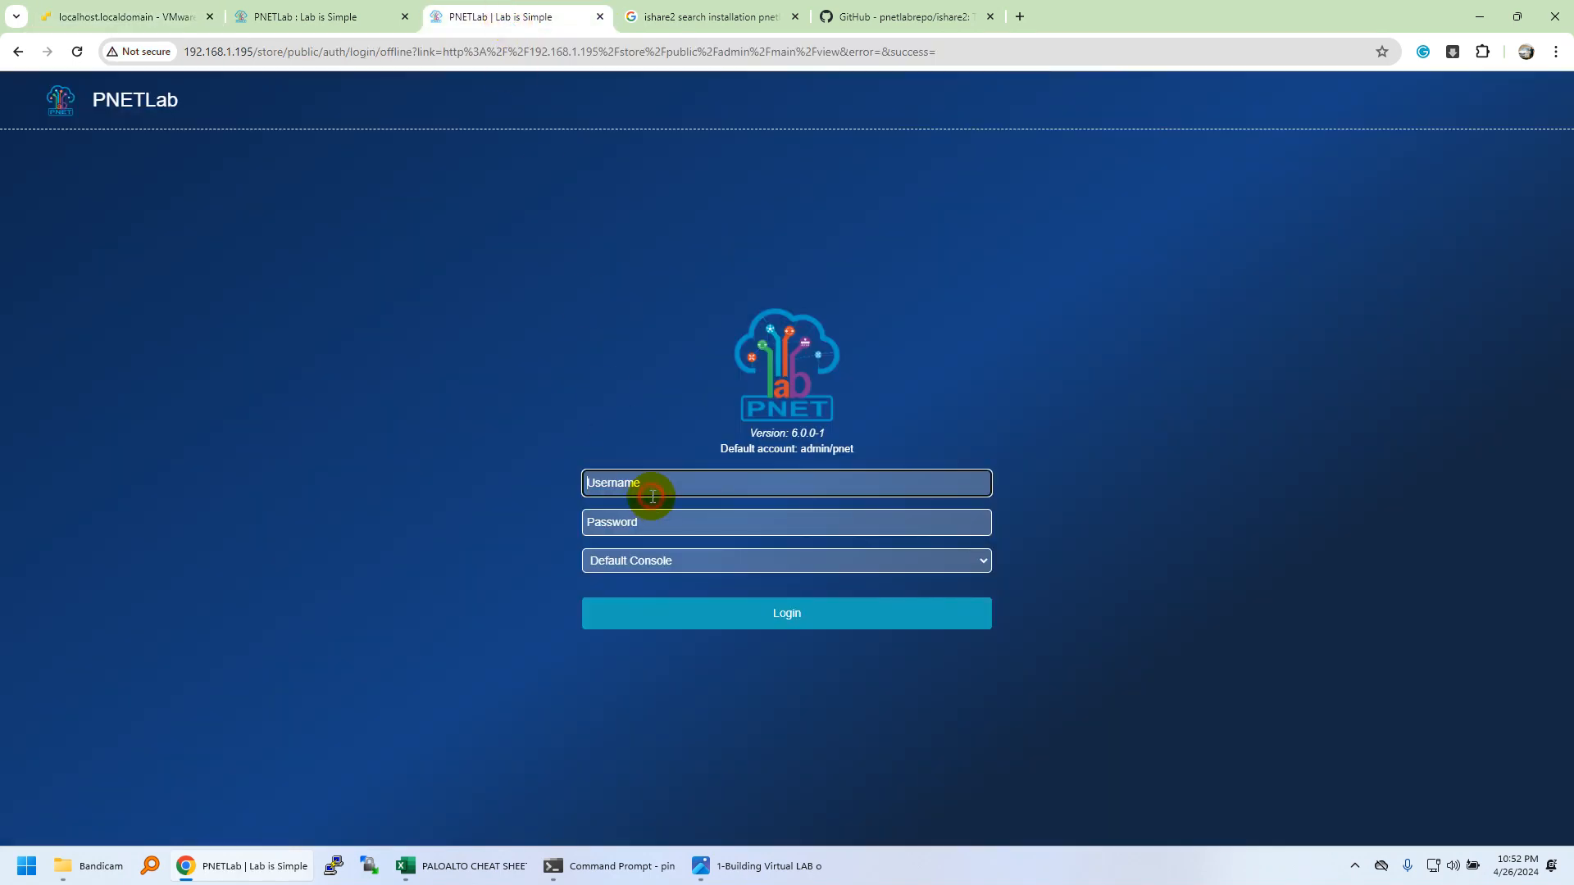
pyautogui.write('admin')
pyautogui.press('Tab')
pyautogui.write('pnet')
pyautogui.click(666, 623)
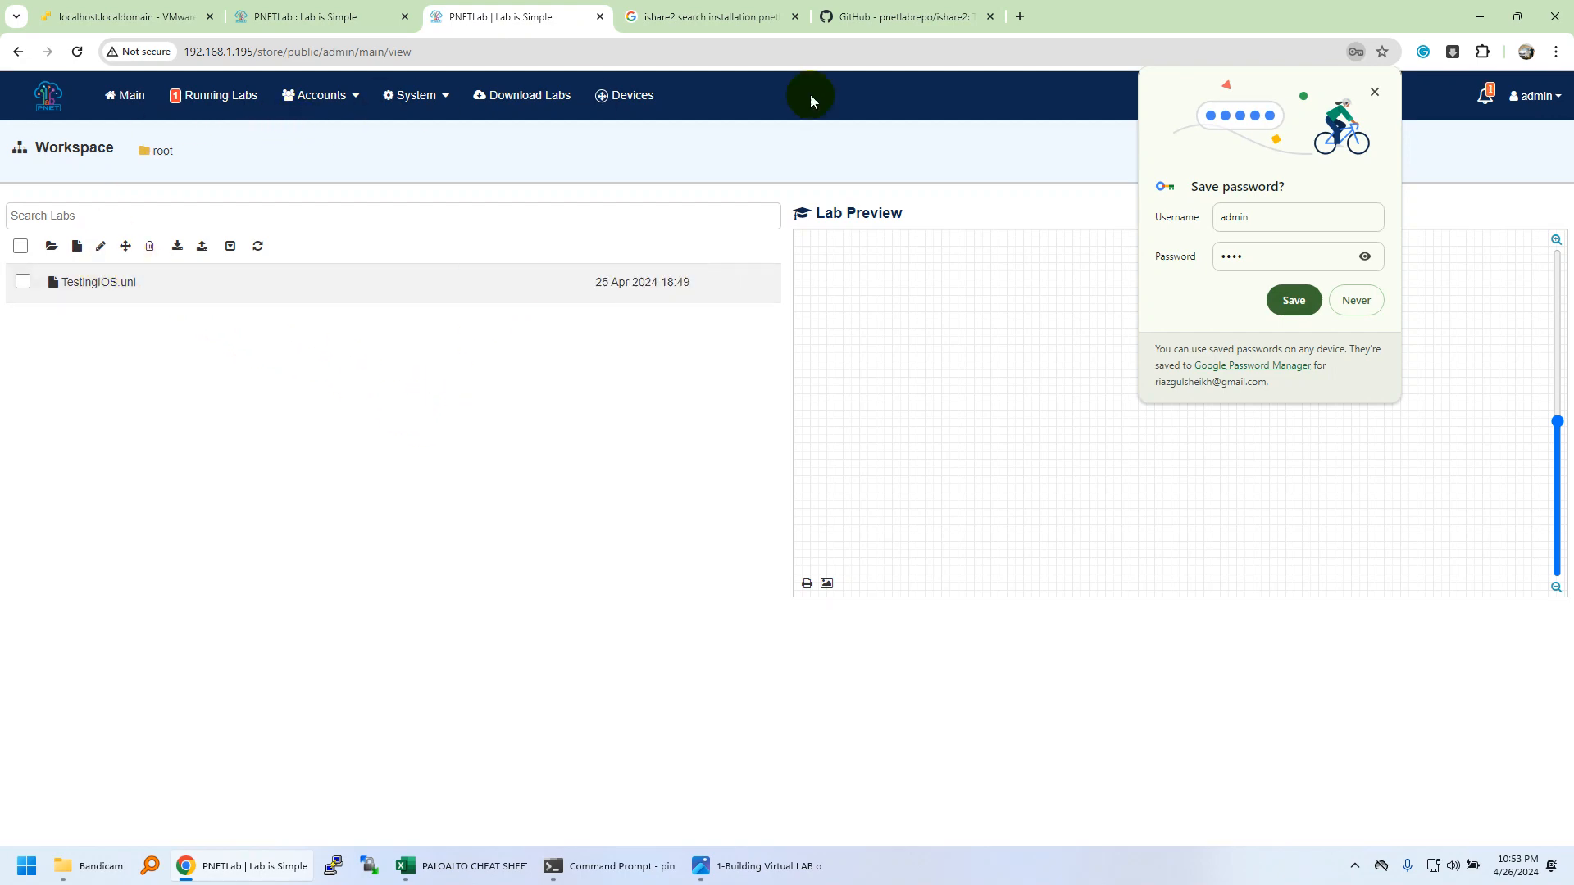
pyautogui.click(1375, 91)
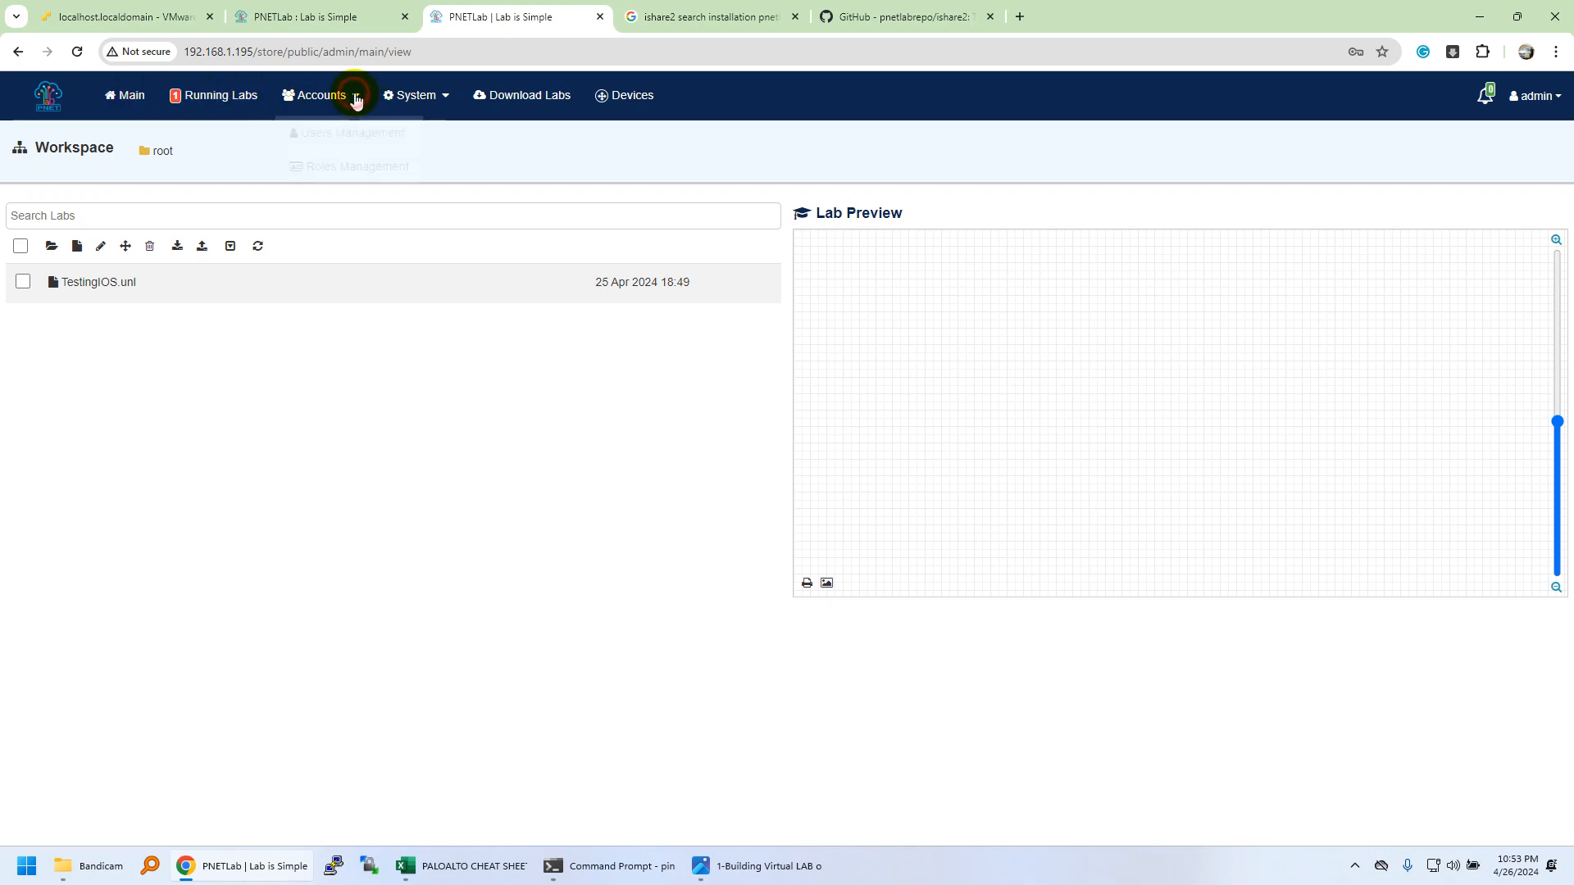
# Run Fix Permission from the PNETLab System page.
pyautogui.moveTo(435, 102)
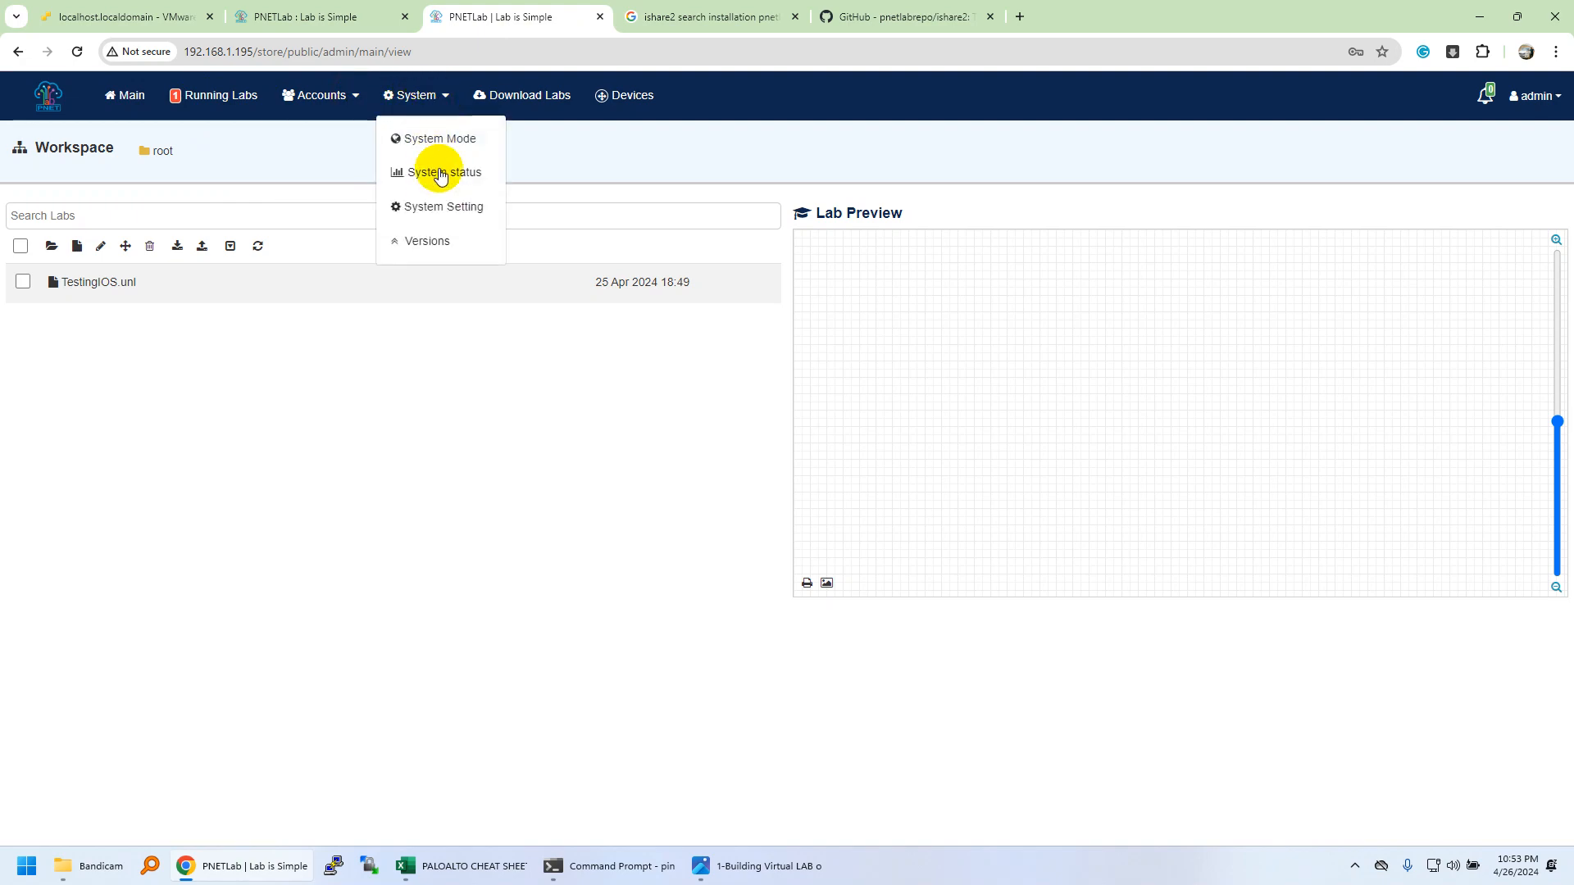
pyautogui.click(444, 211)
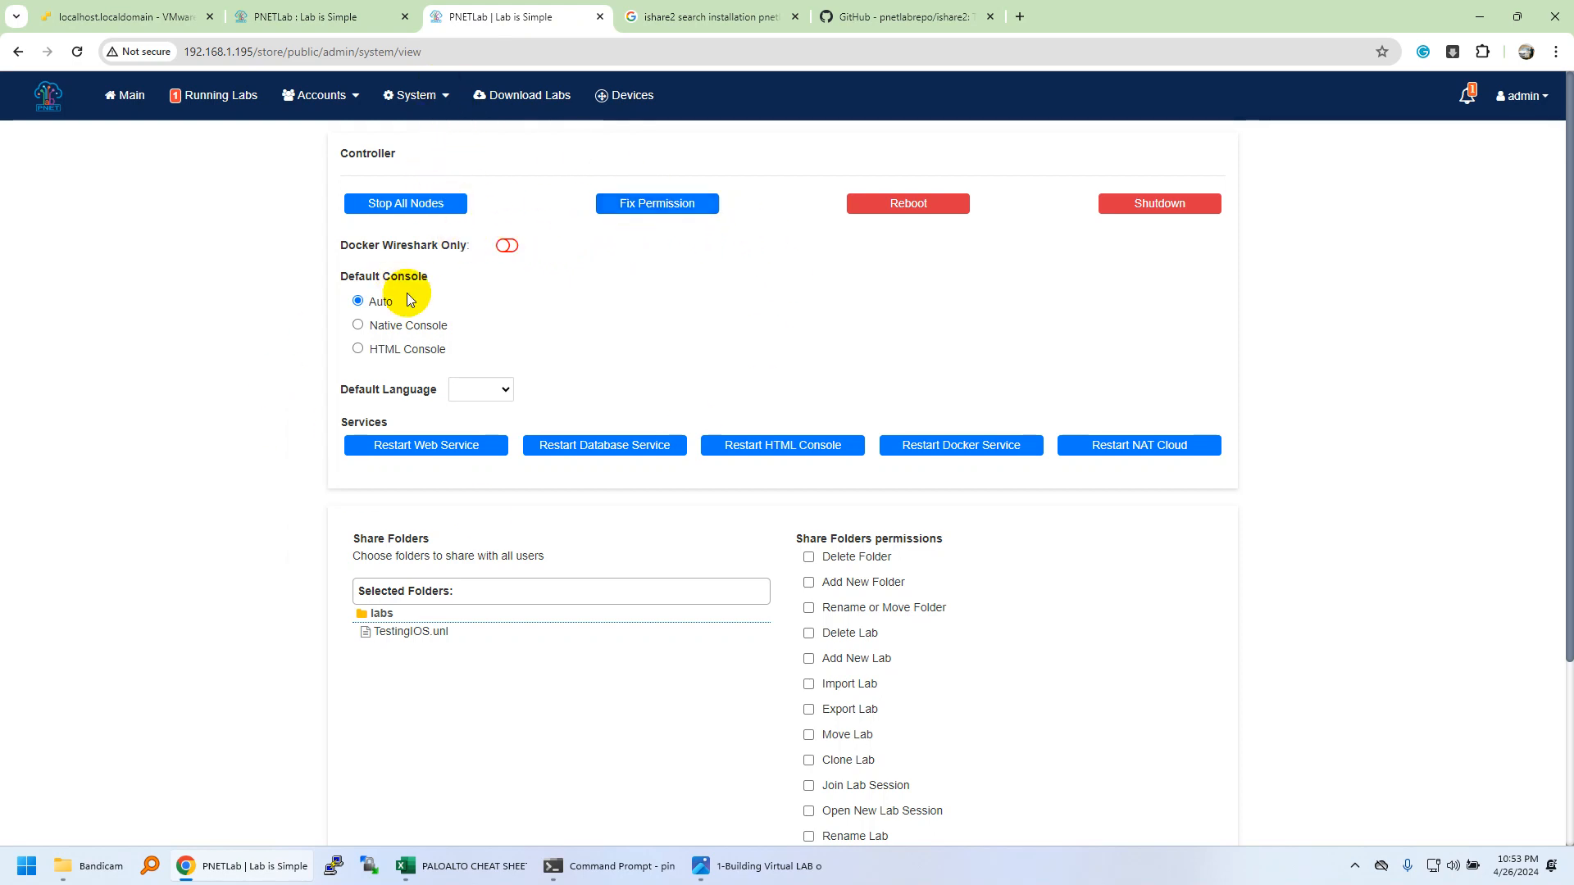
pyautogui.click(666, 209)
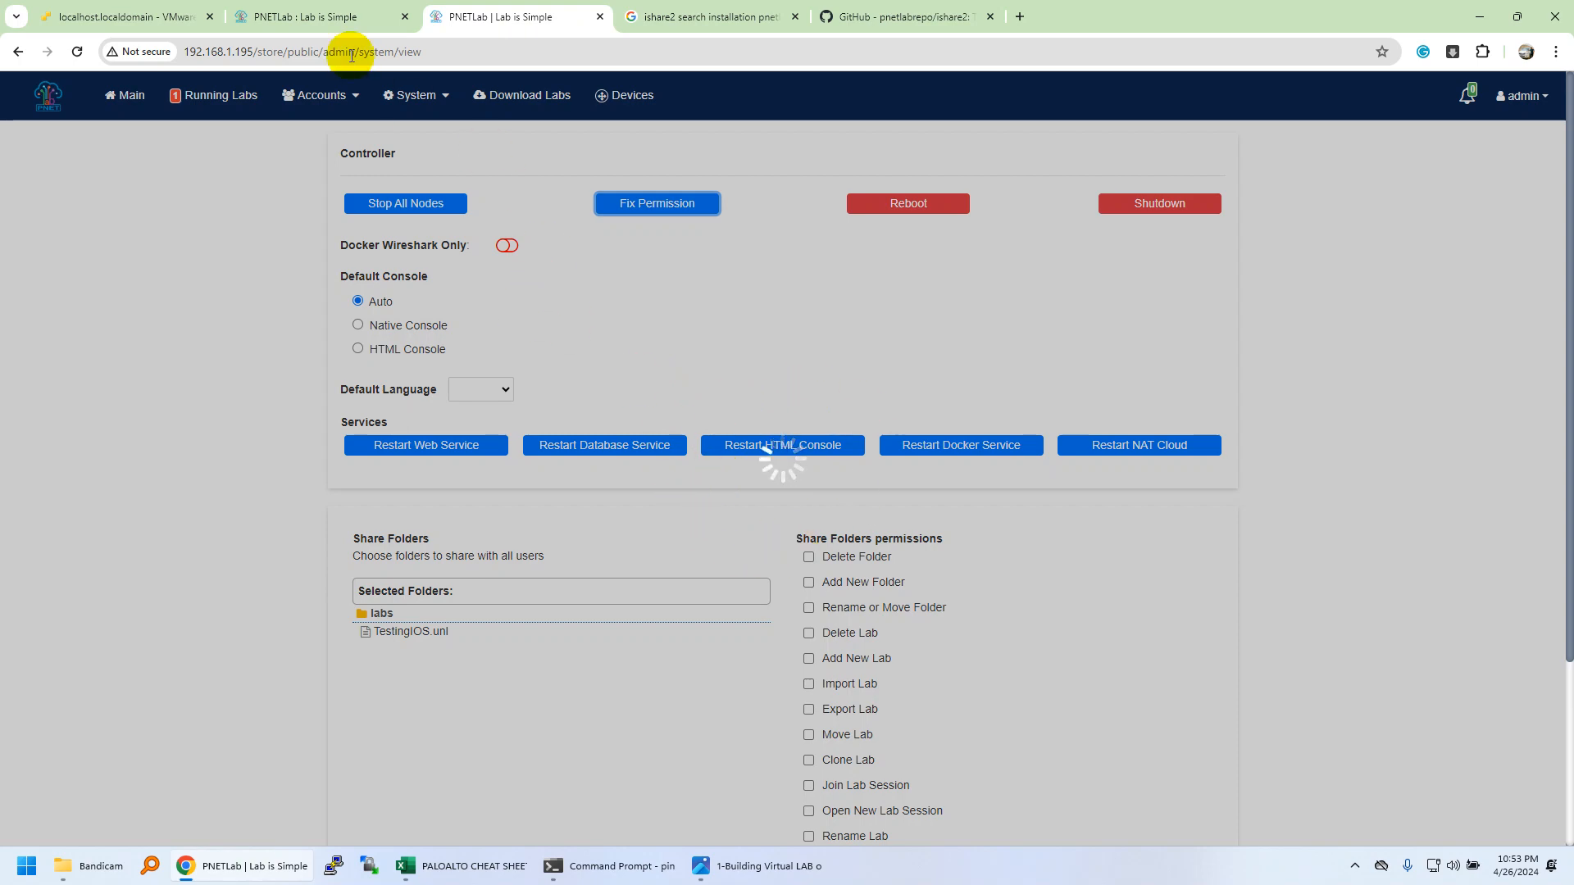
# Check the pnetlab.com download page and return to the ESXi VM console tab.
pyautogui.click(318, 15)
pyautogui.click(476, 25)
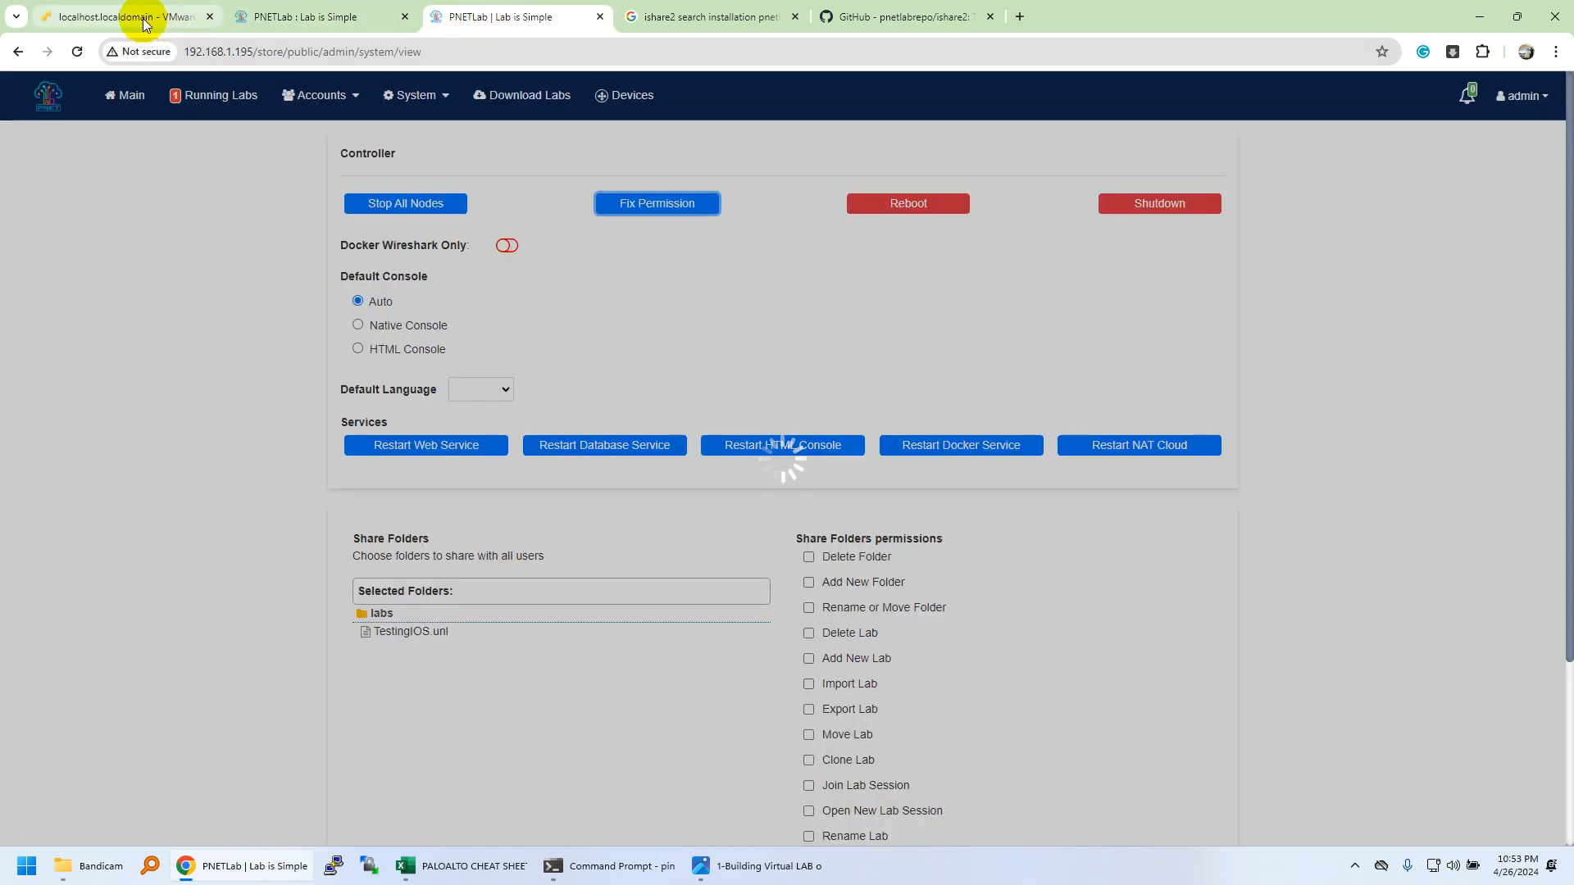
pyautogui.click(143, 23)
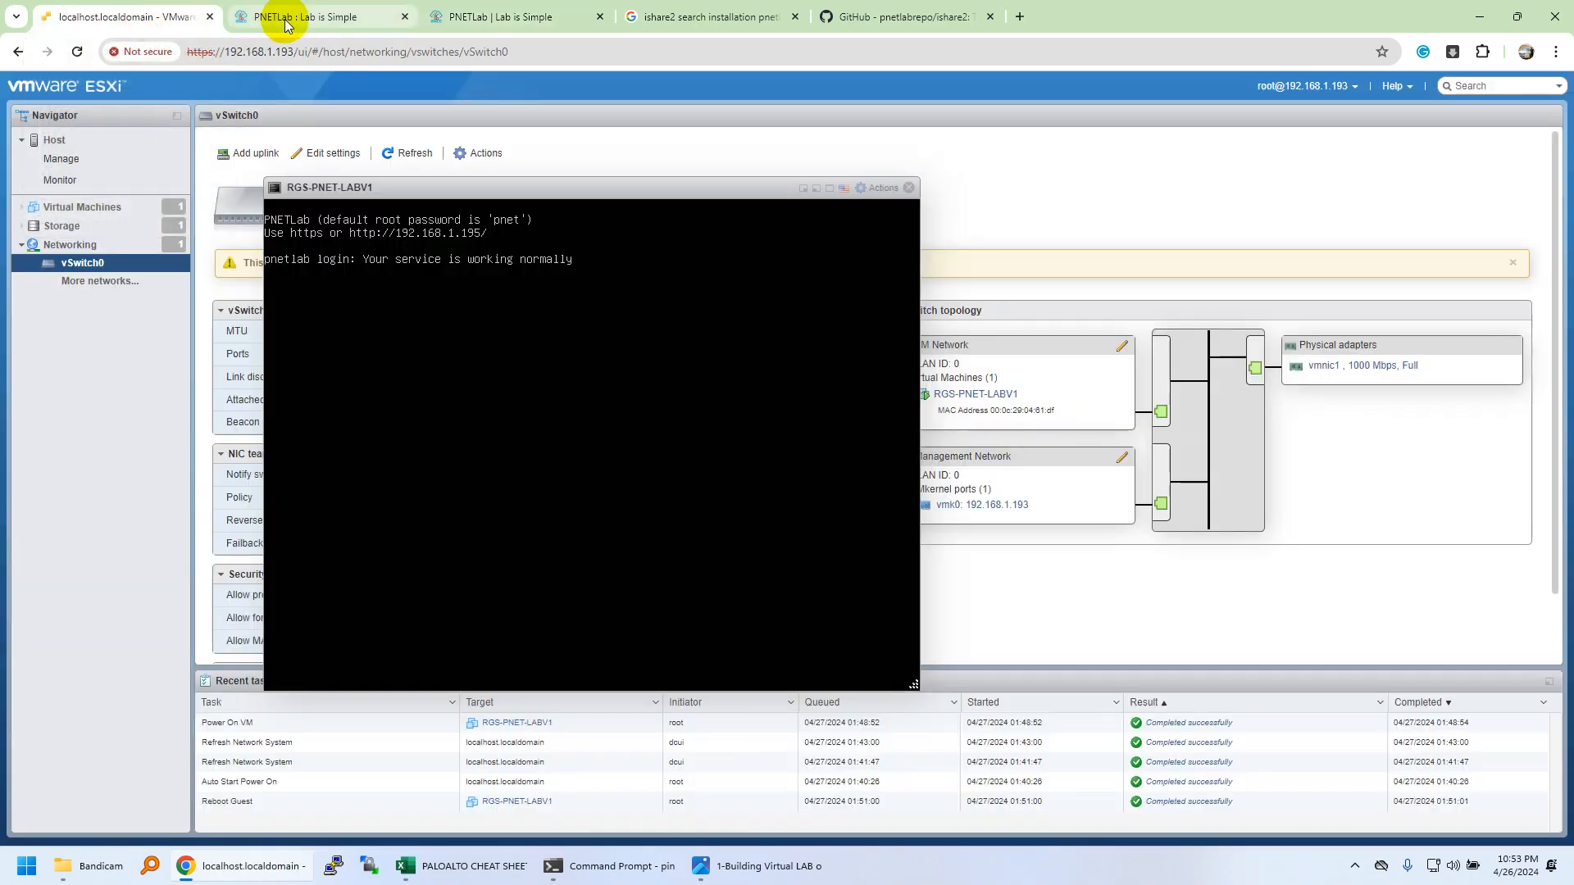
pyautogui.click(369, 16)
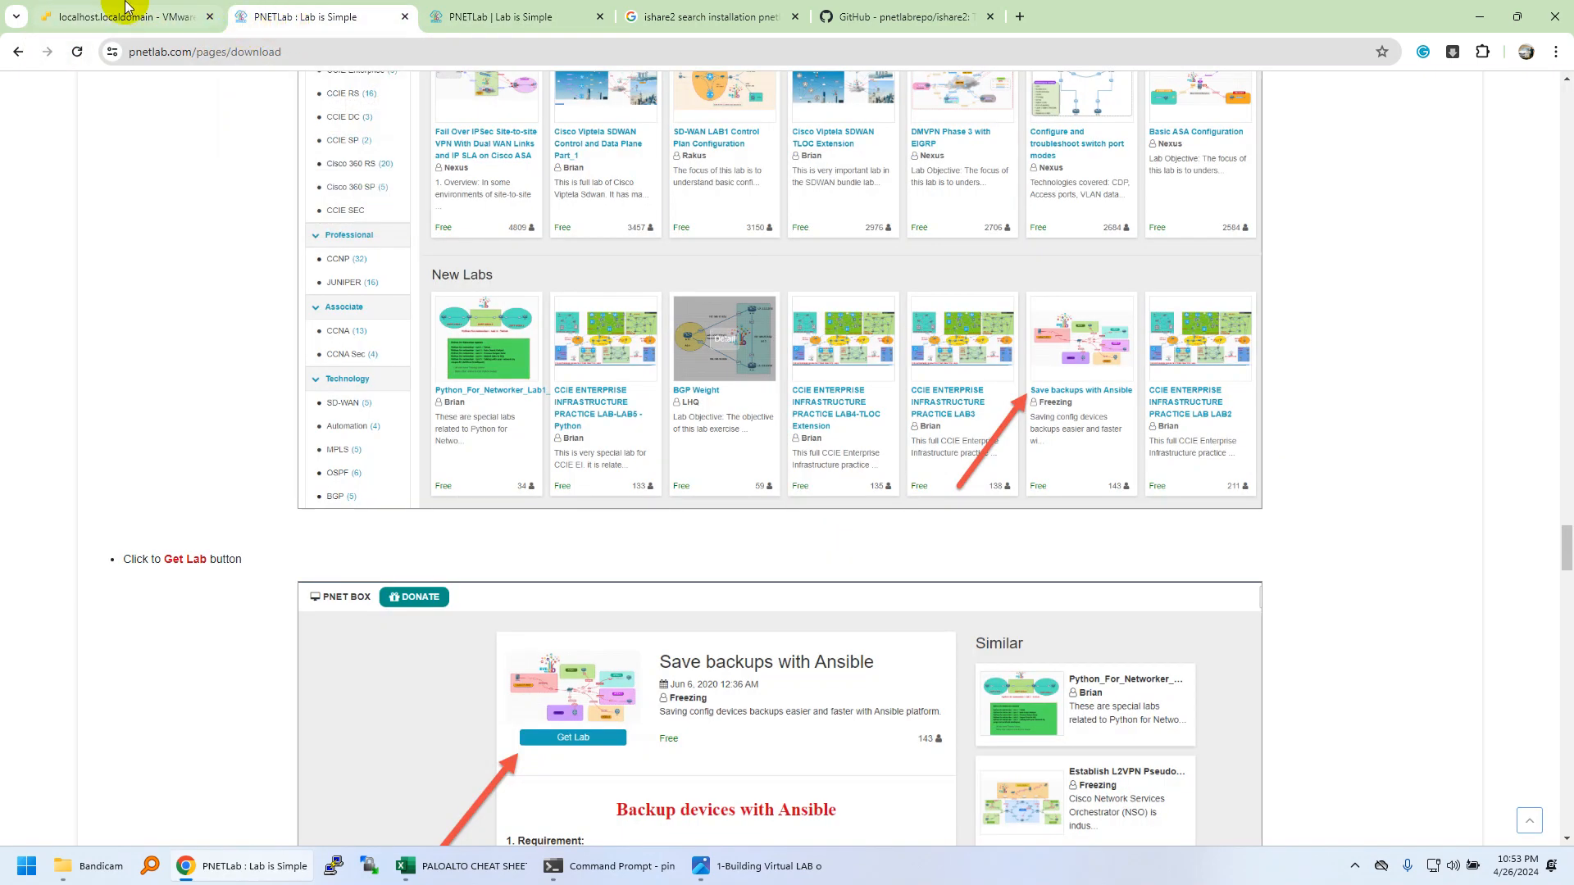
pyautogui.click(123, 14)
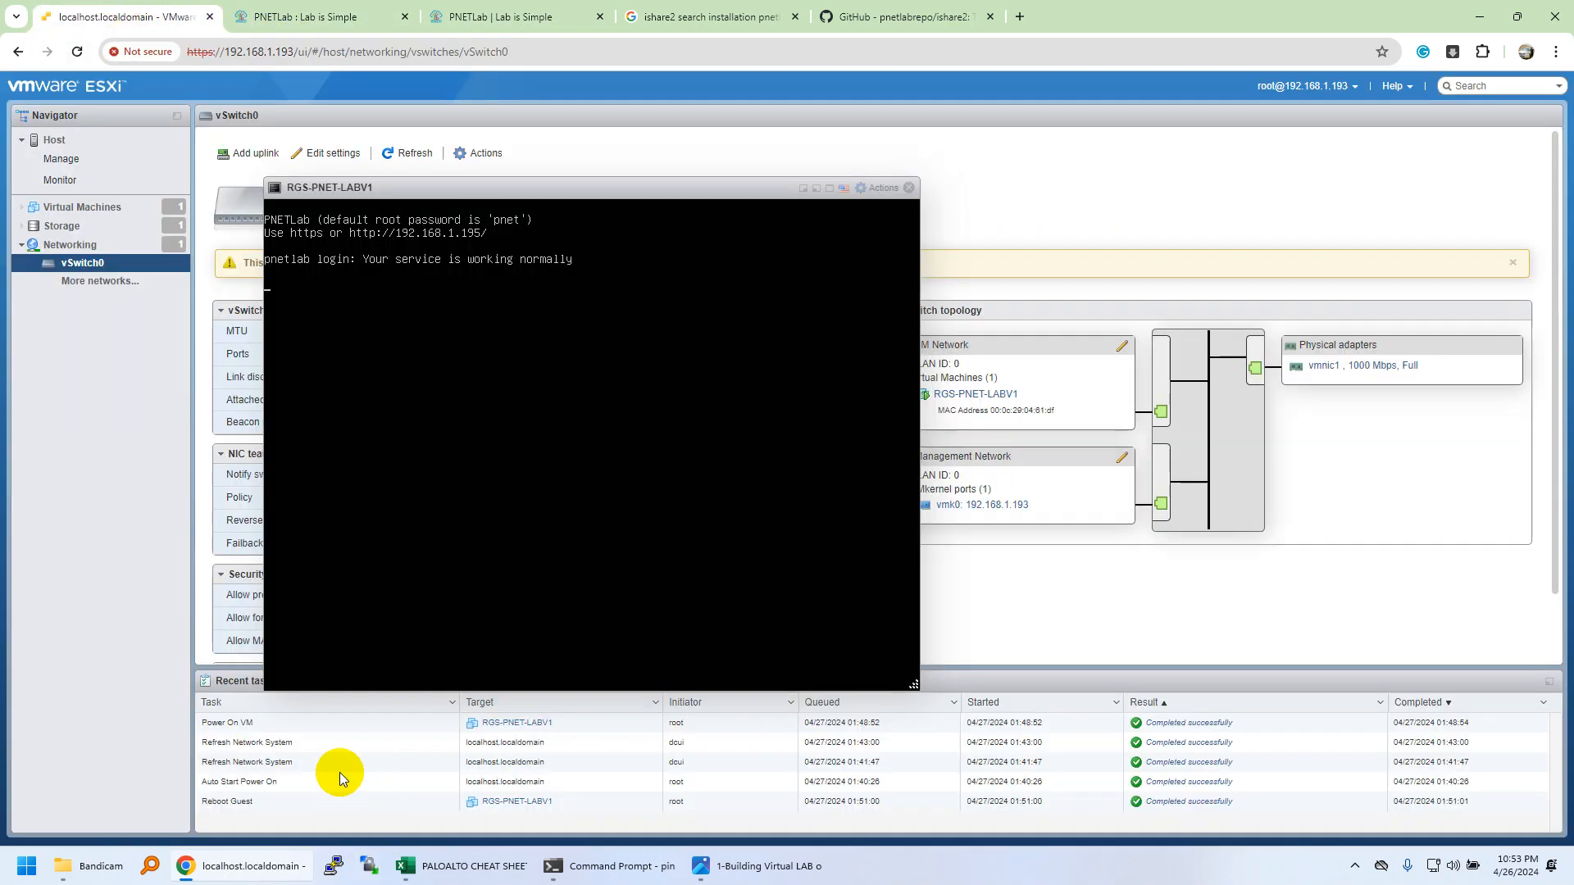
# SSH to 192.168.1.195 on port 22, trust the host key, and log in as root.
pyautogui.moveTo(611, 187); pyautogui.dragTo(646, 184)
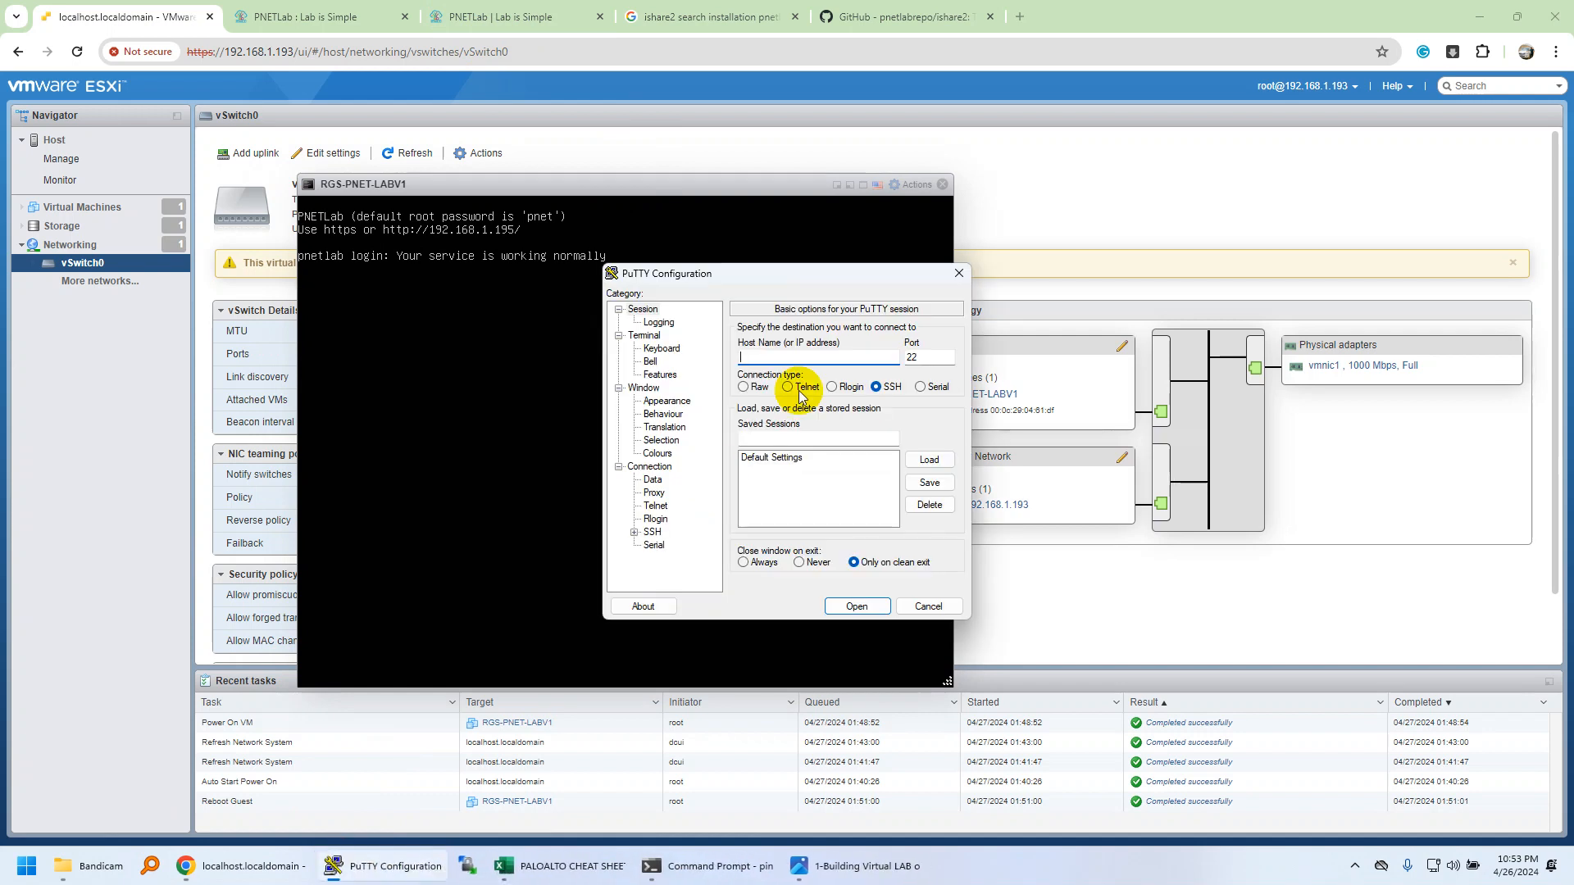
pyautogui.write('192.168.1.195')
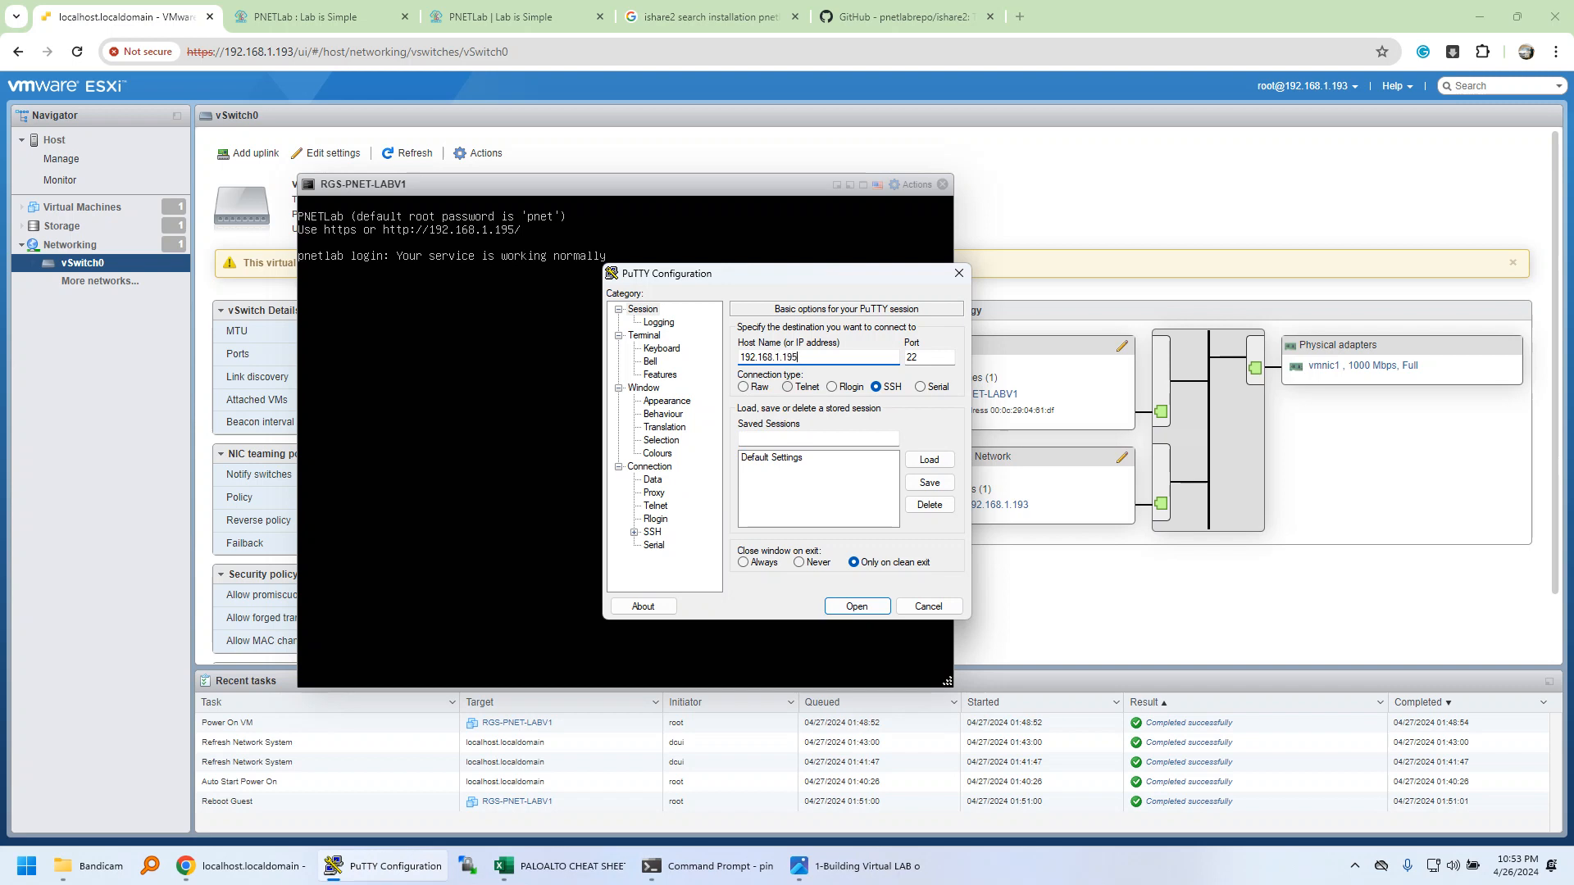
pyautogui.press('Return')
pyautogui.press('Tab')
pyautogui.press('Return')
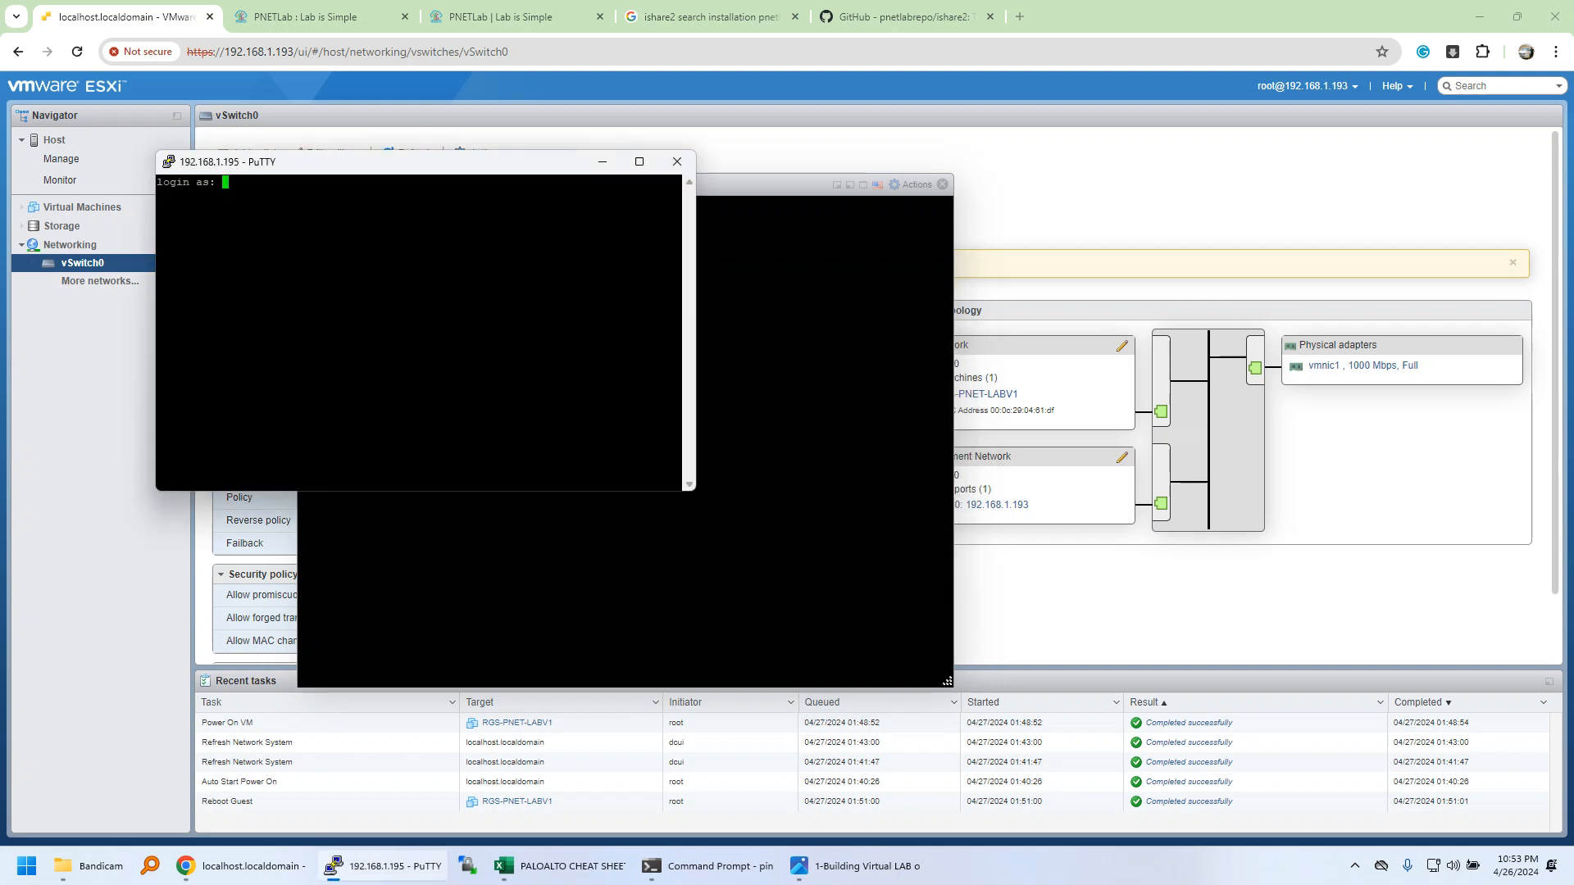
pyautogui.write('root')
pyautogui.press('Return')
pyautogui.press('Return')
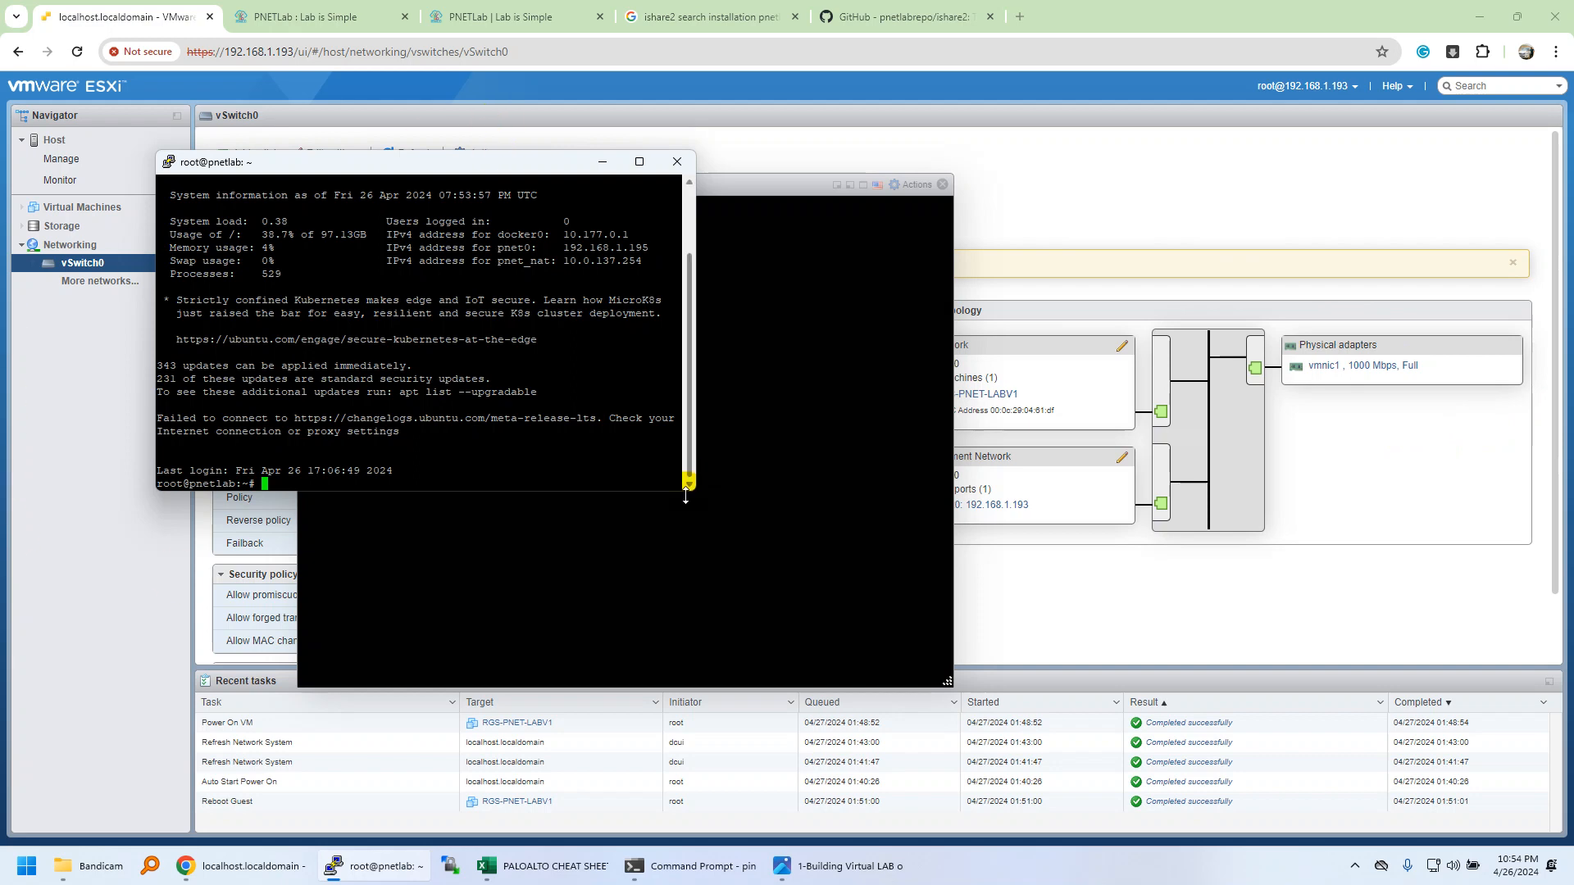
# Enlarge the terminal and run 'ishare2 search qemu', noting 1249 QEMU images.
pyautogui.moveTo(693, 492); pyautogui.dragTo(1108, 714)
pyautogui.write('isha')
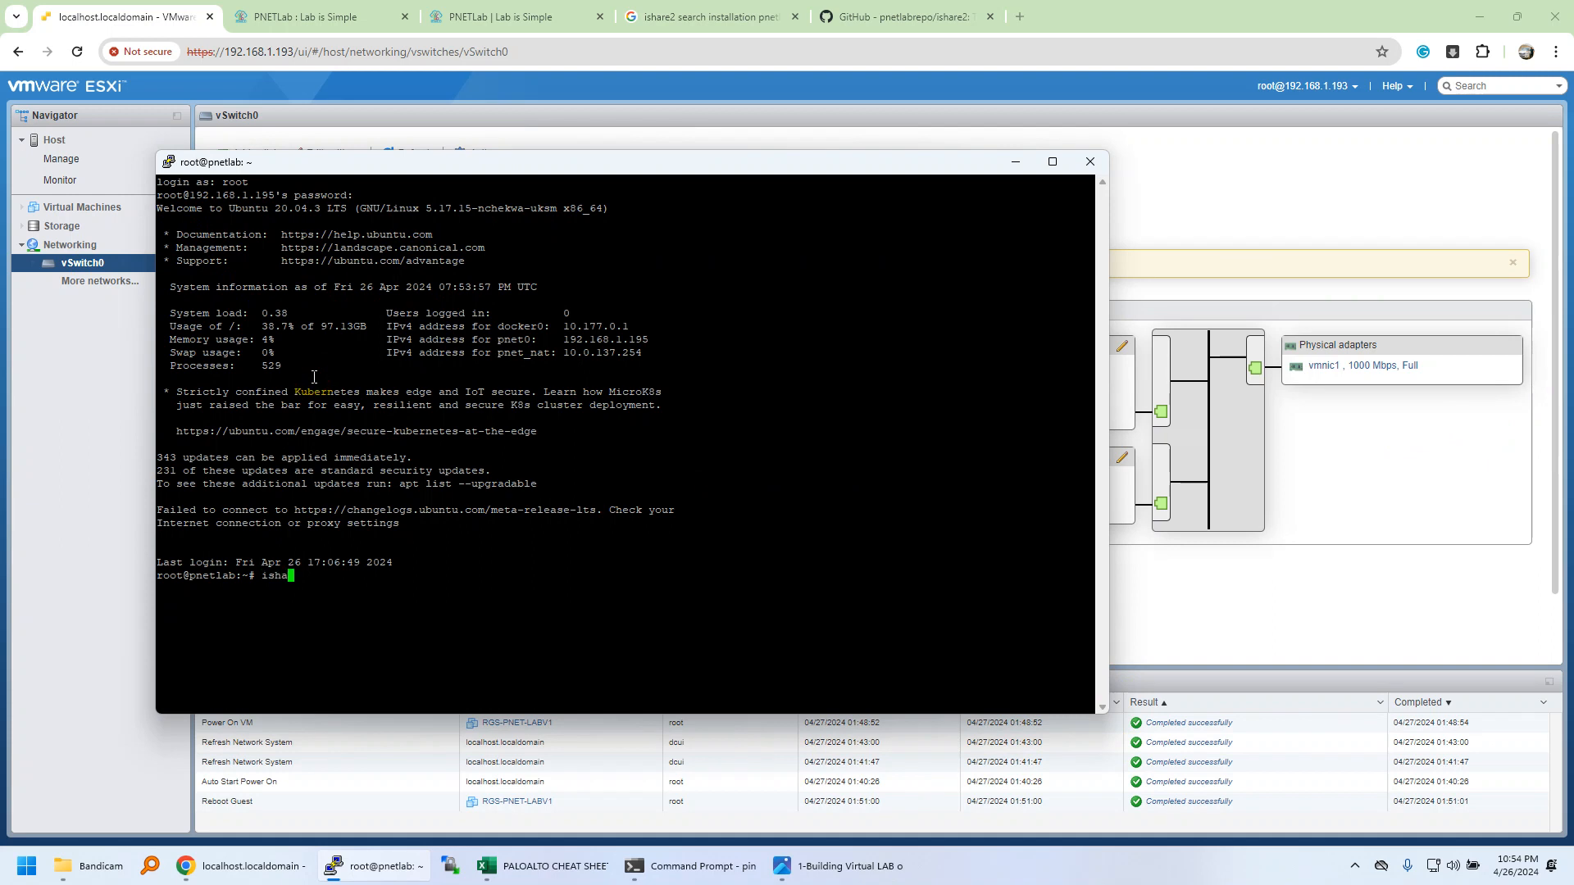
pyautogui.write('re2 search qemu')
pyautogui.press('Return')
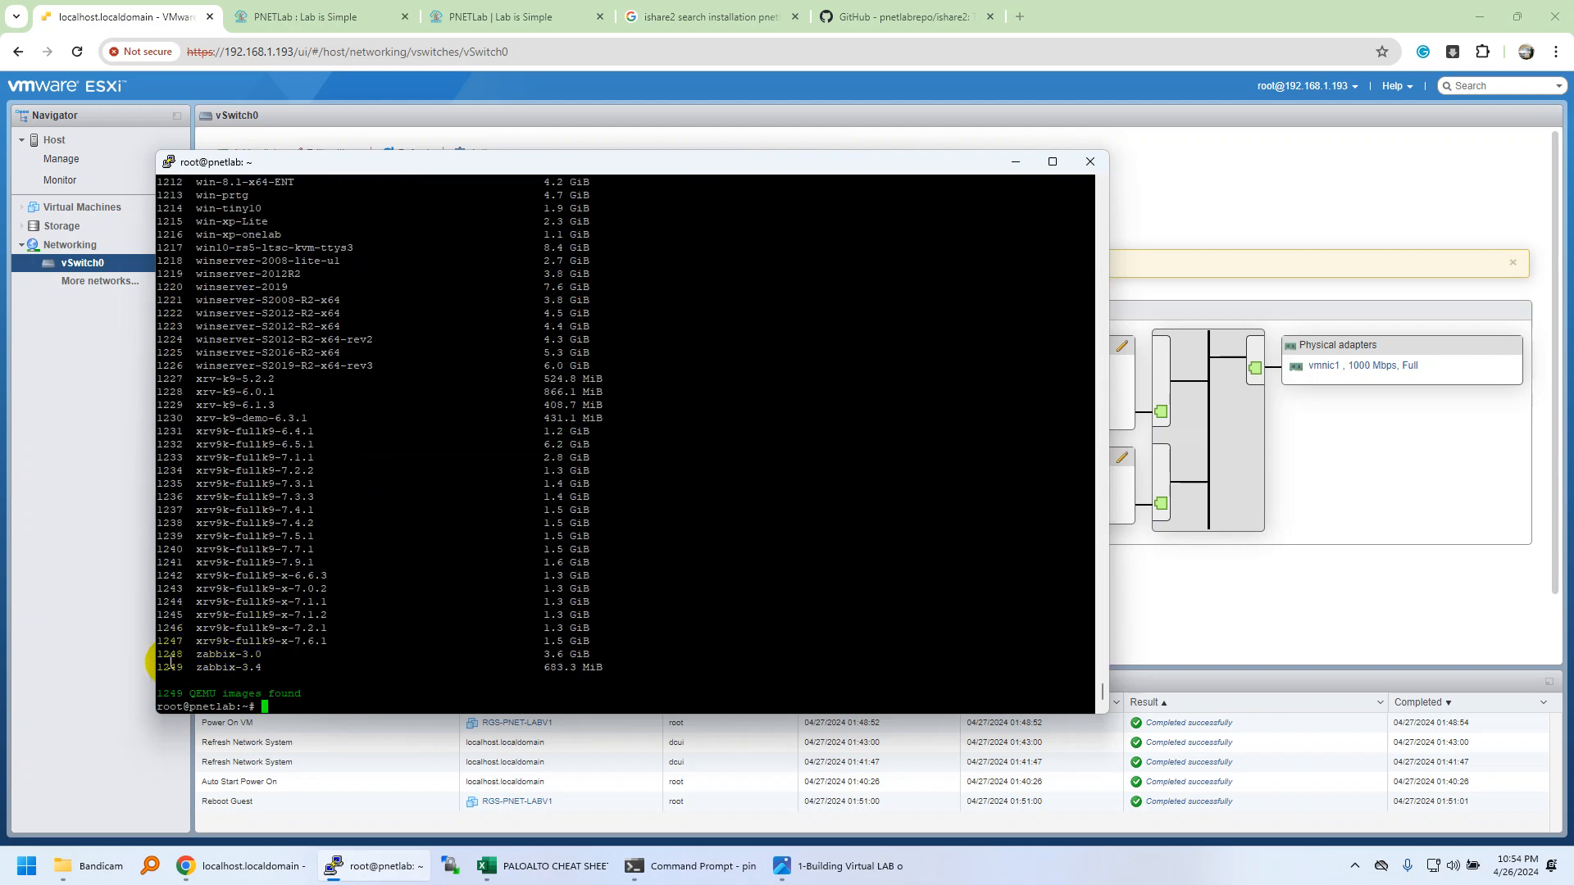
pyautogui.doubleClick(170, 693)
# Run 'ishare2 search iol' listing 22 IOL images, then start typing 'ishare2 pull iol'.
pyautogui.press('Up')
pyautogui.press('BackSpace')
pyautogui.press('BackSpace')
pyautogui.press('BackSpace')
pyautogui.press('BackSpace')
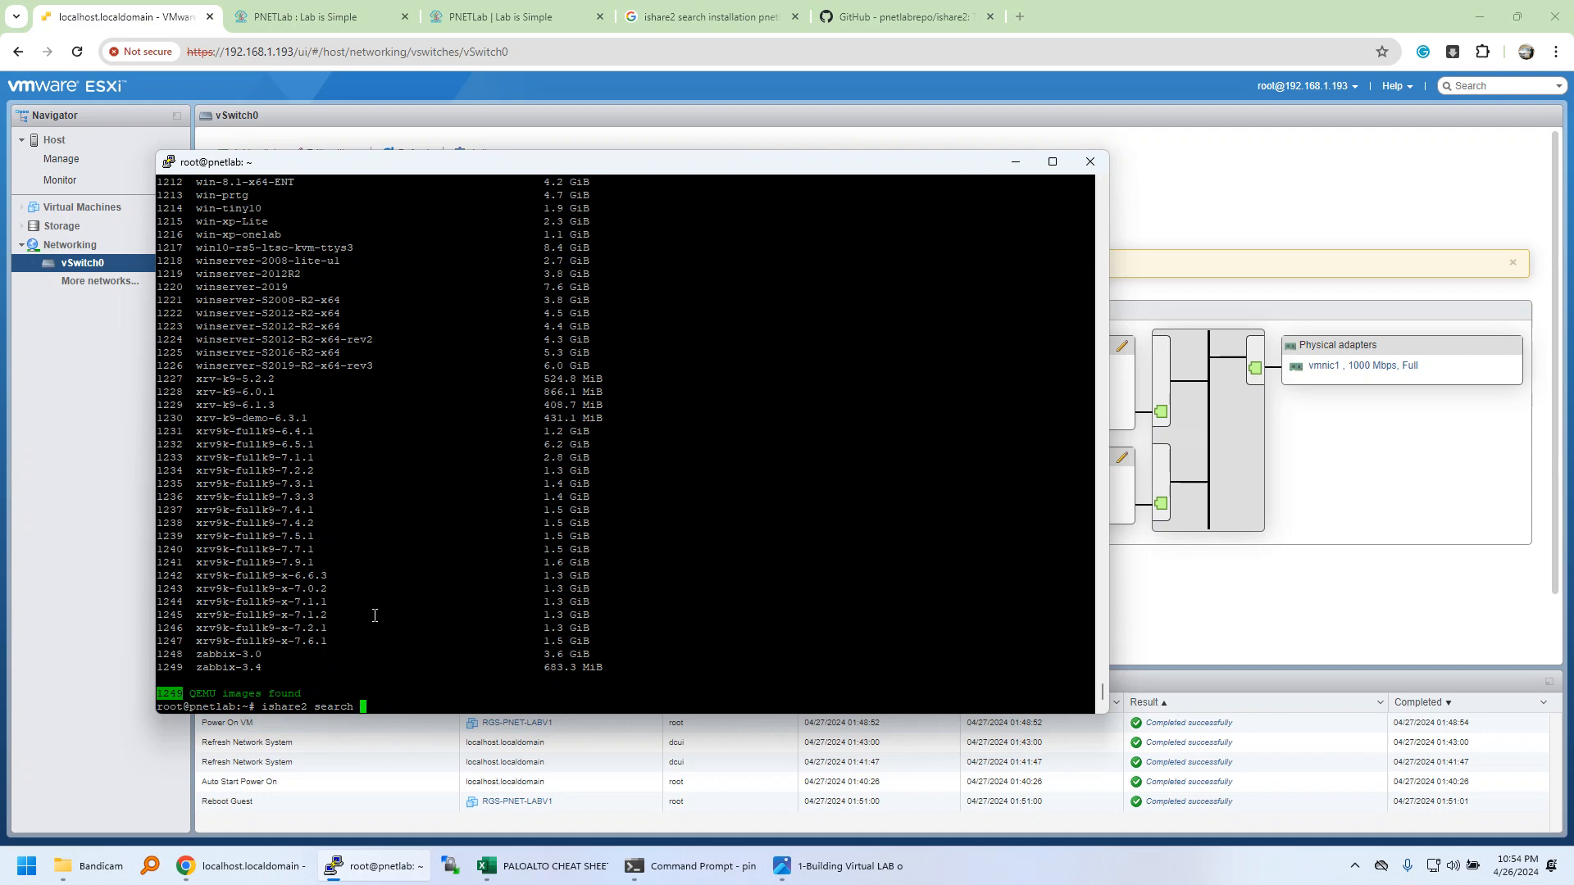
pyautogui.write('iol')
pyautogui.press('Return')
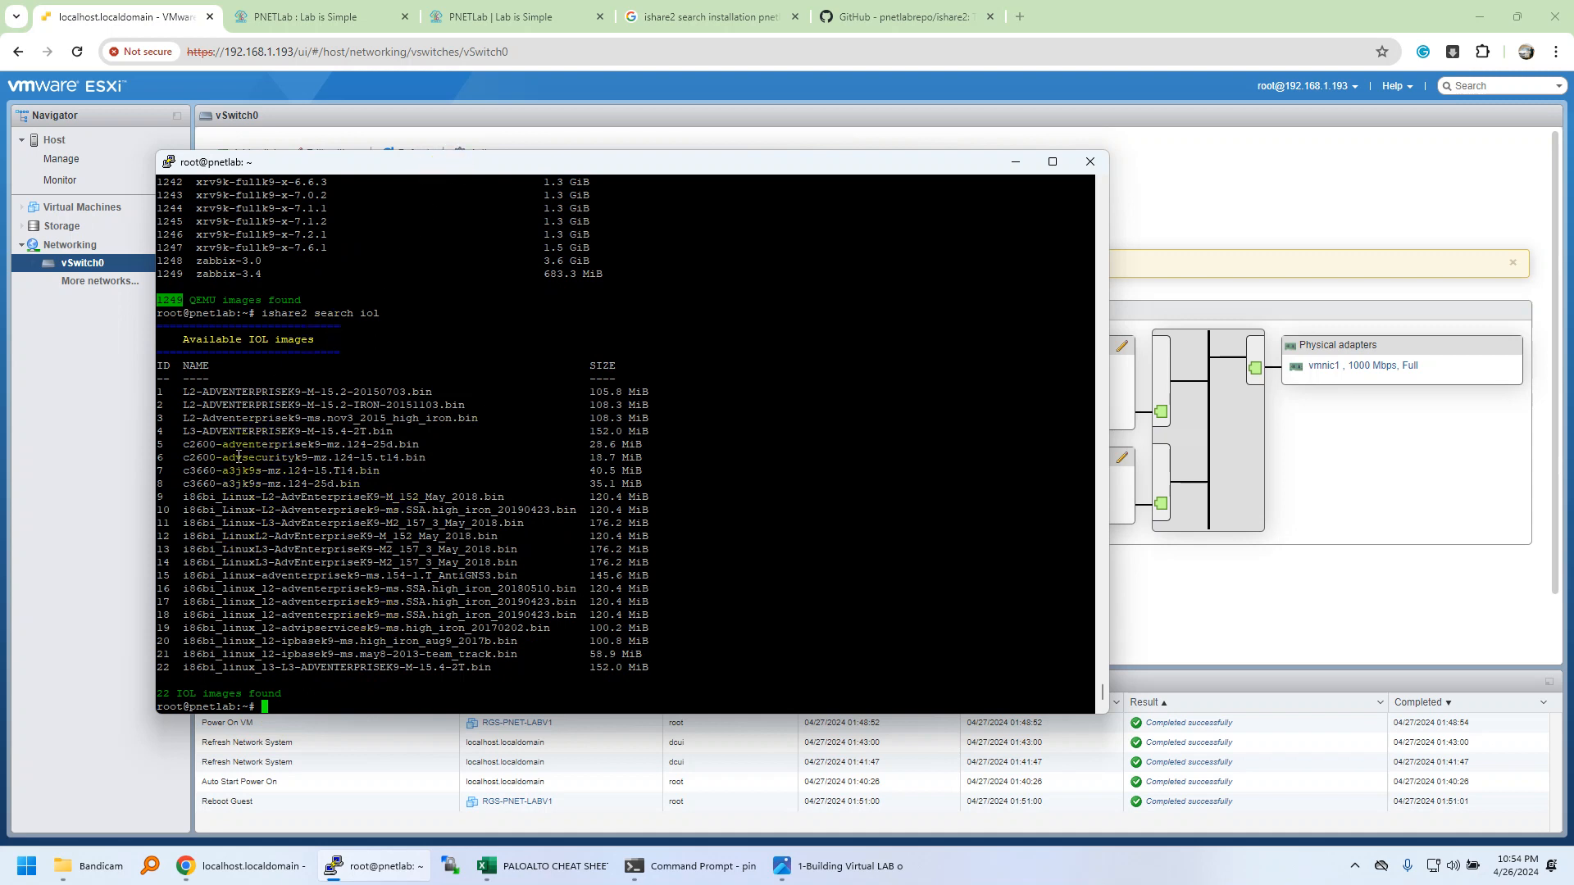
pyautogui.write('ishare2 pull iol')
# Run 'ishare2 pull iol 6' to download the c2600 advsecurity IOL image.
pyautogui.click(142, 475)
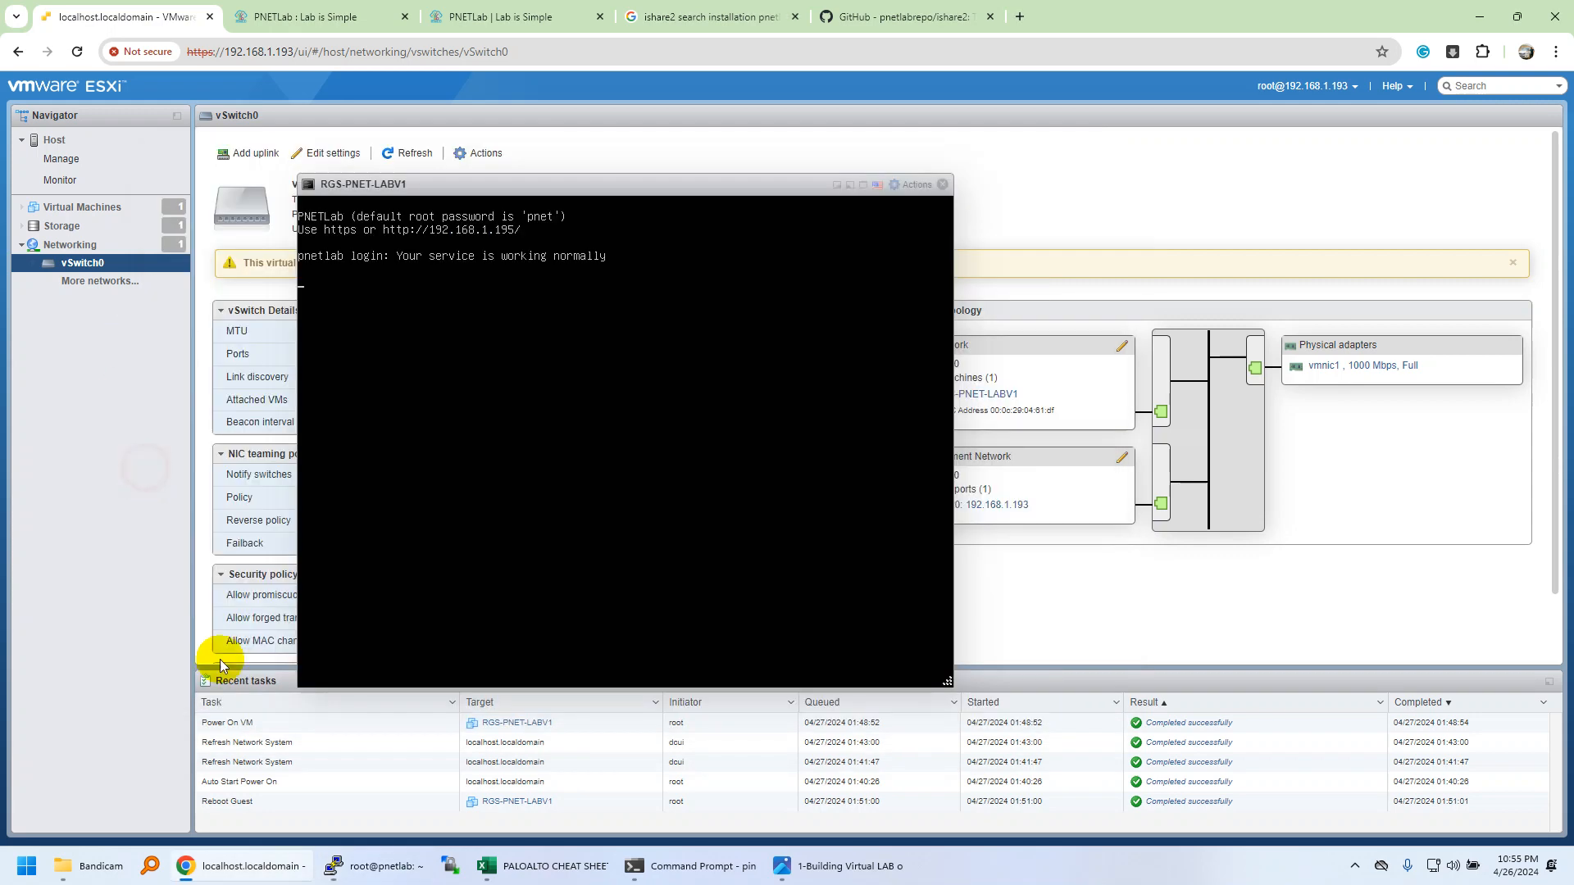
pyautogui.click(680, 868)
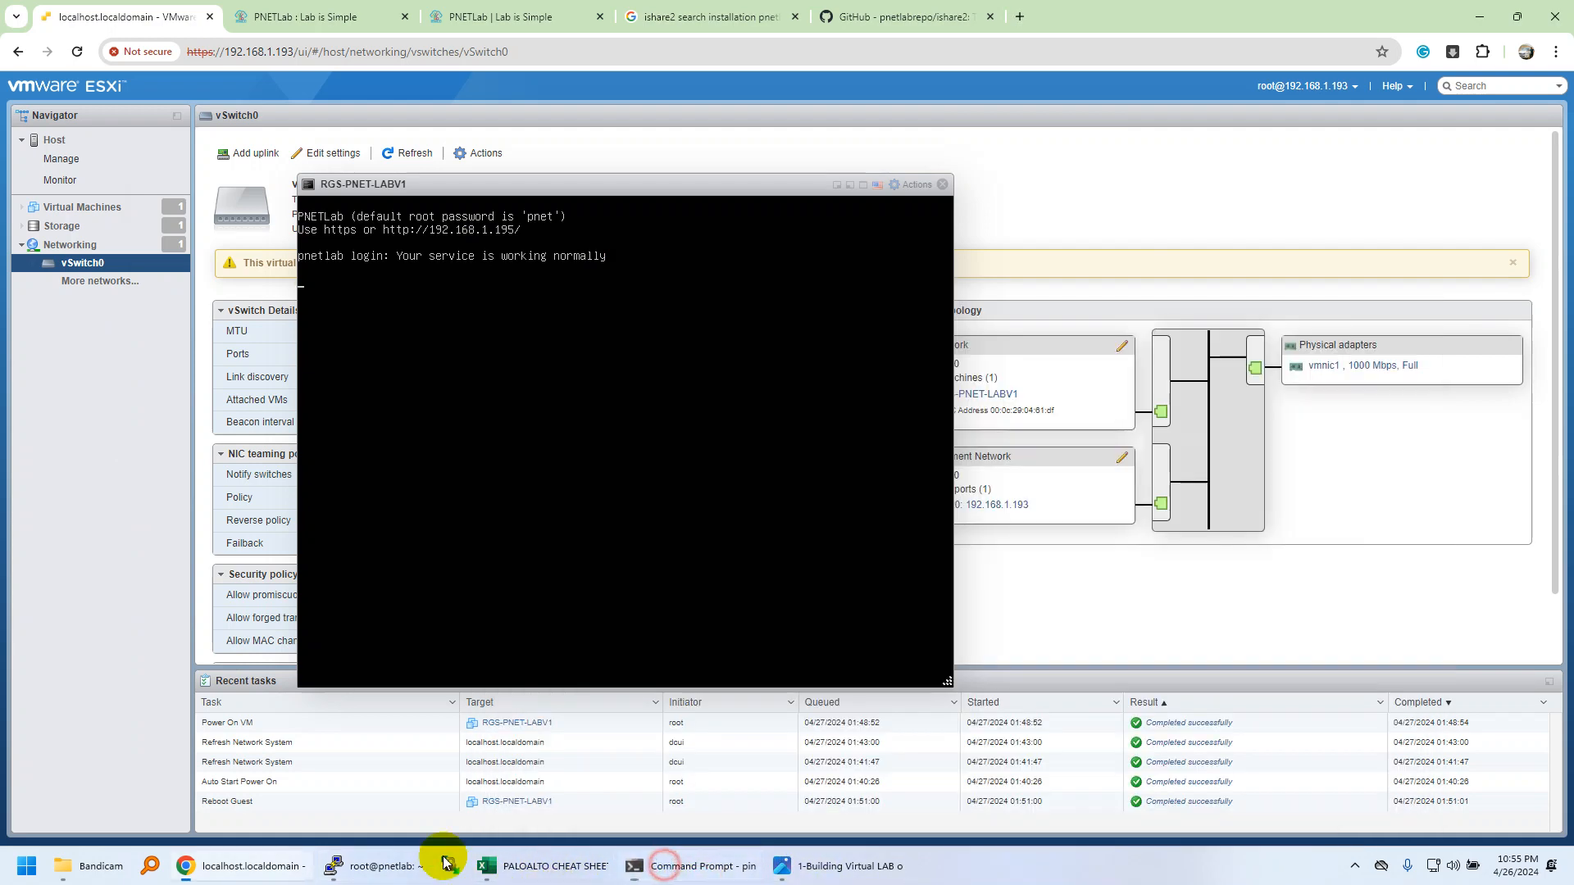
pyautogui.click(383, 865)
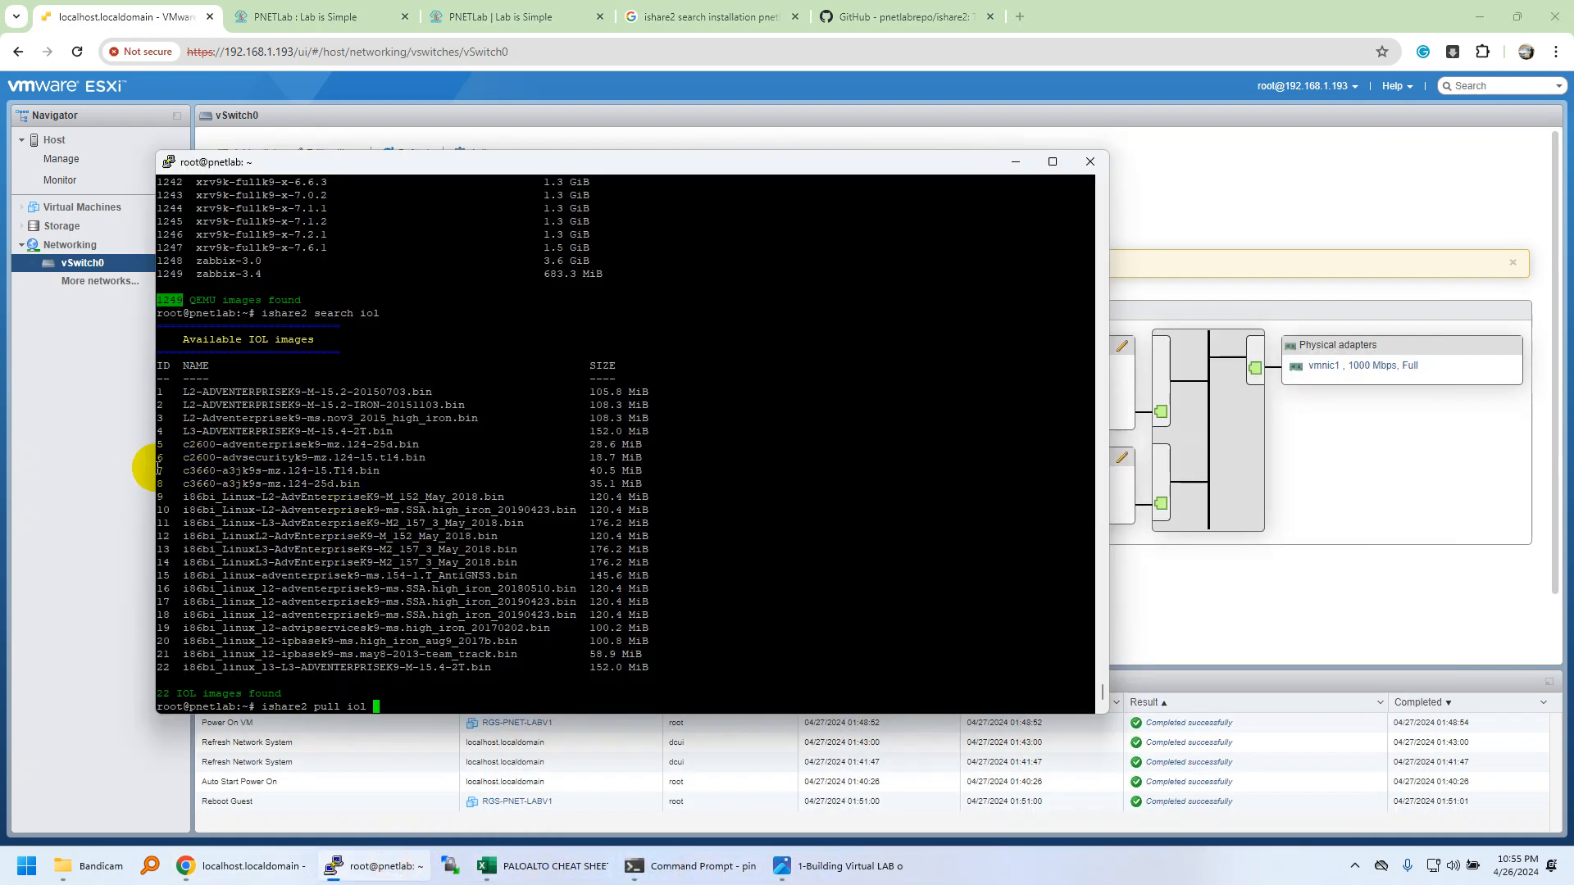
pyautogui.click(653, 563)
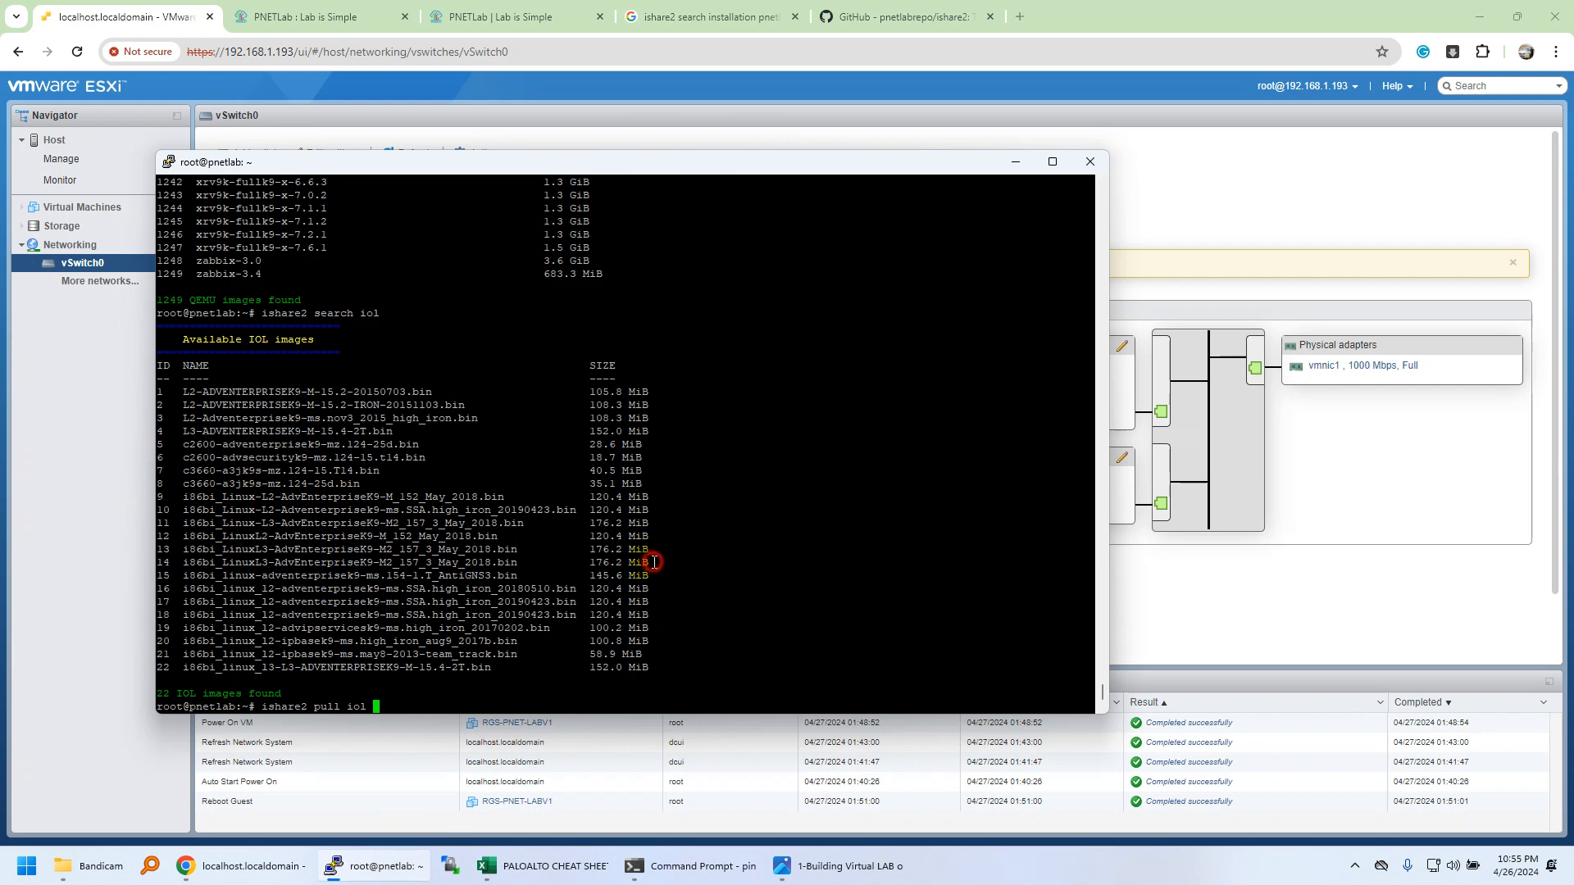
pyautogui.write('6')
pyautogui.press('Return')
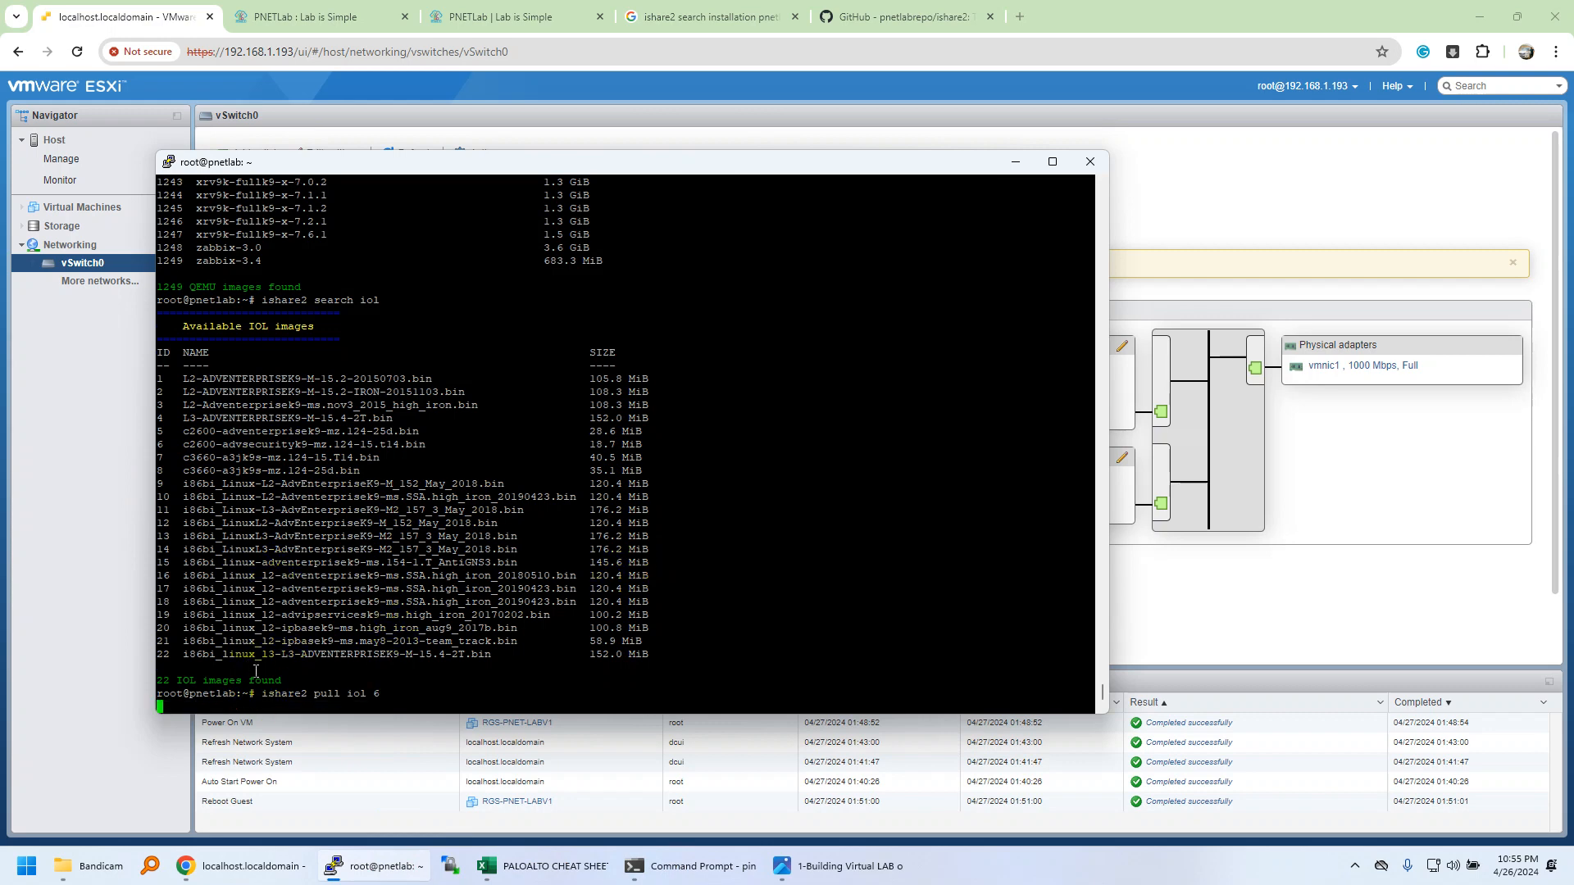
# Move the PuTTY window aside and launch WinSCP to its login dialog.
pyautogui.moveTo(445, 169); pyautogui.dragTo(670, 85)
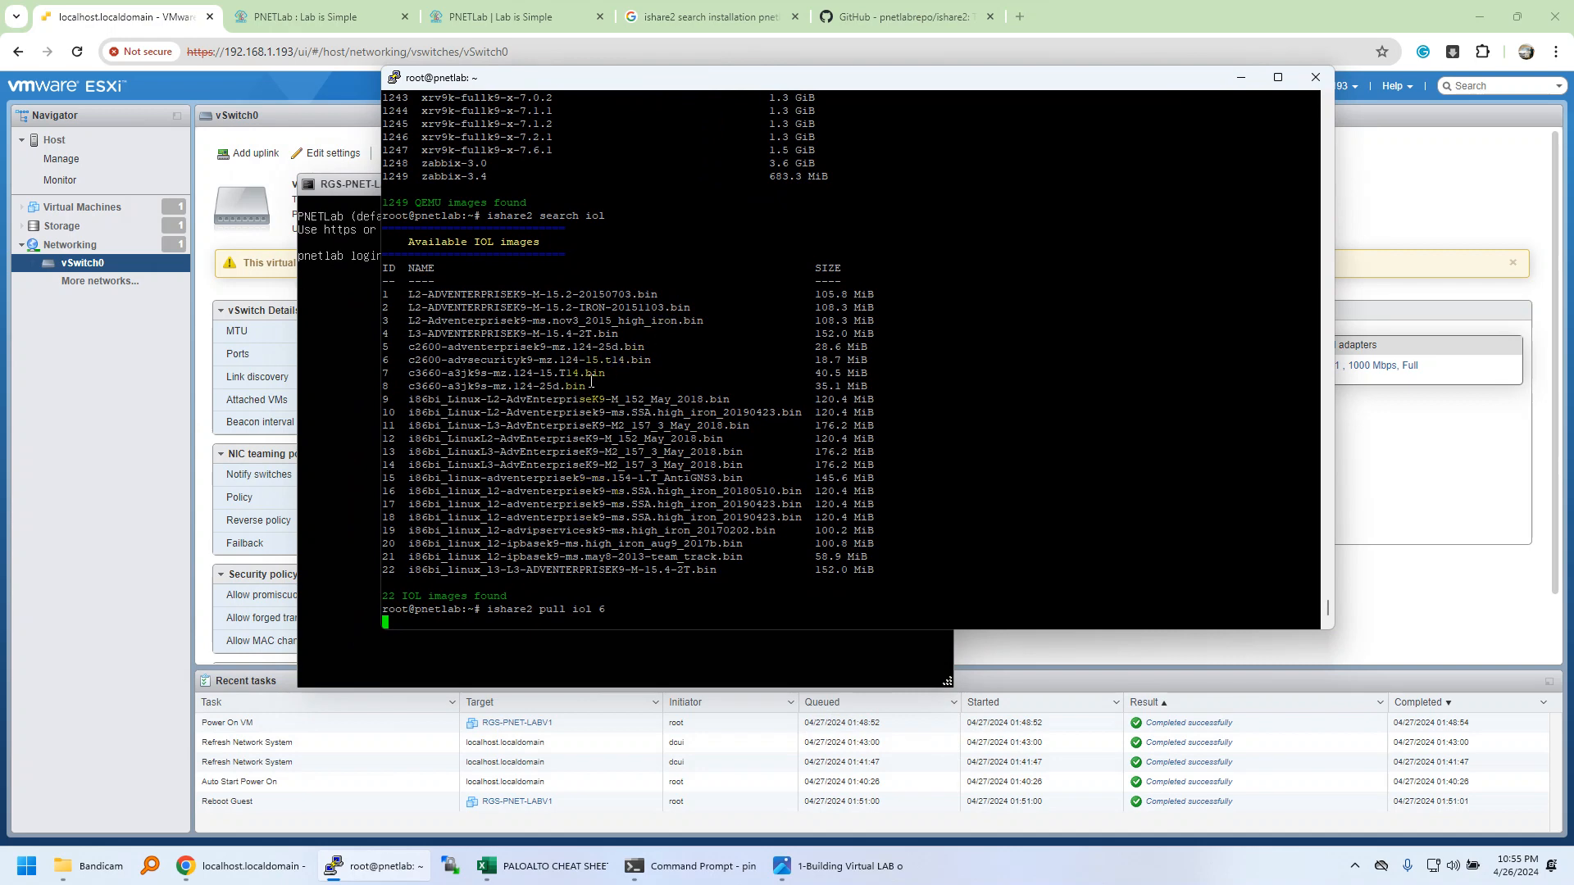
pyautogui.moveTo(443, 294); pyautogui.dragTo(585, 463)
pyautogui.click(585, 464)
pyautogui.click(450, 867)
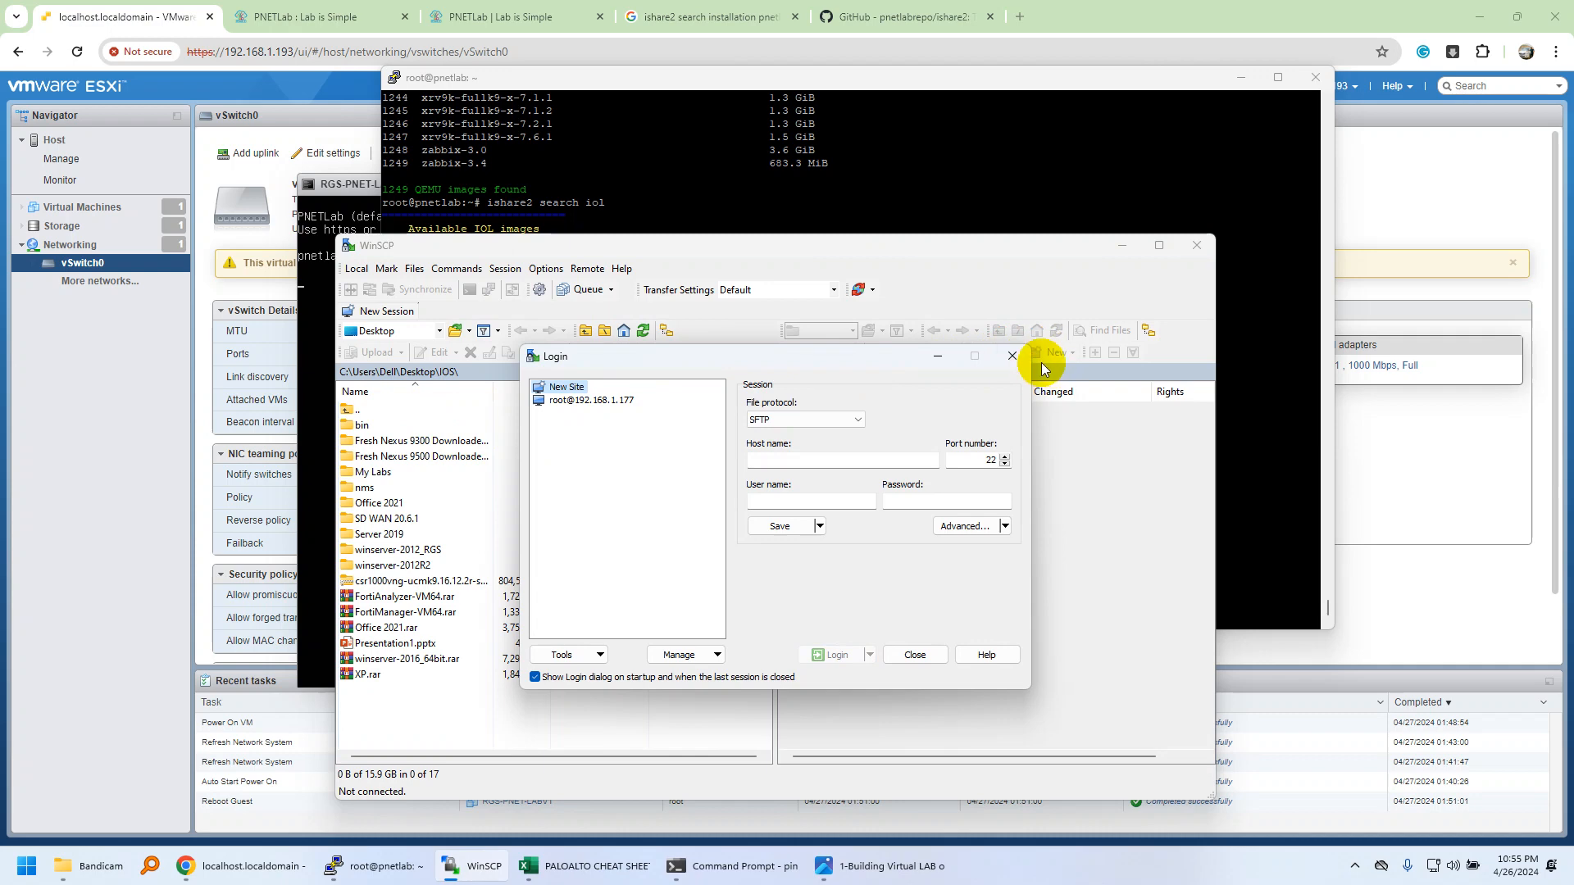
# Arrange the WinSCP and PuTTY windows, checking the pull's 'file already exists' message.
pyautogui.click(1013, 356)
pyautogui.moveTo(590, 244); pyautogui.dragTo(867, 46)
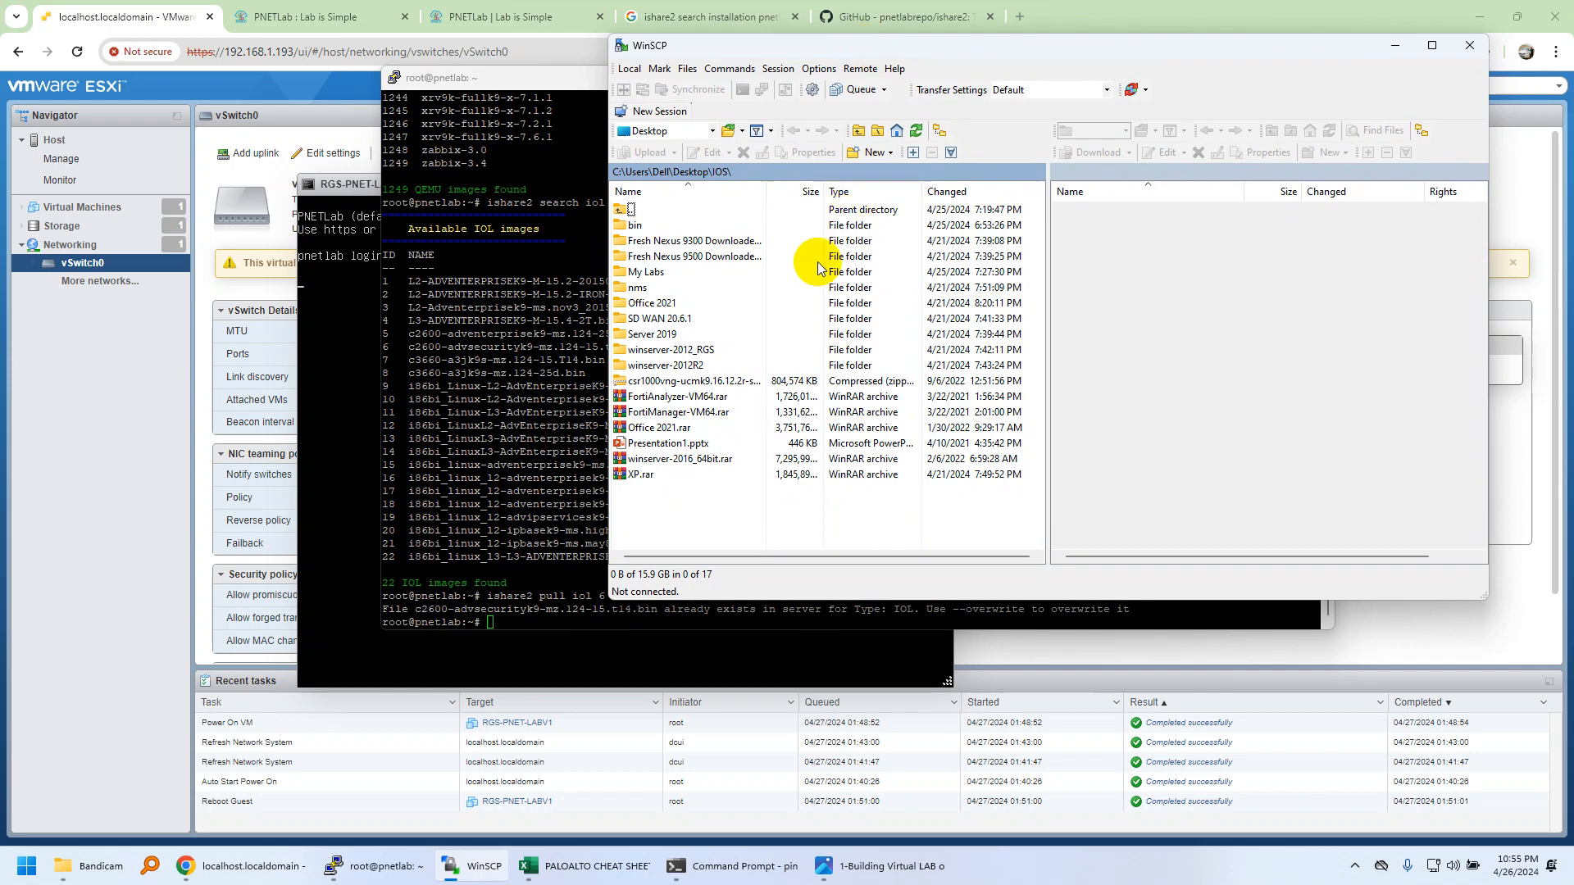
pyautogui.click(503, 505)
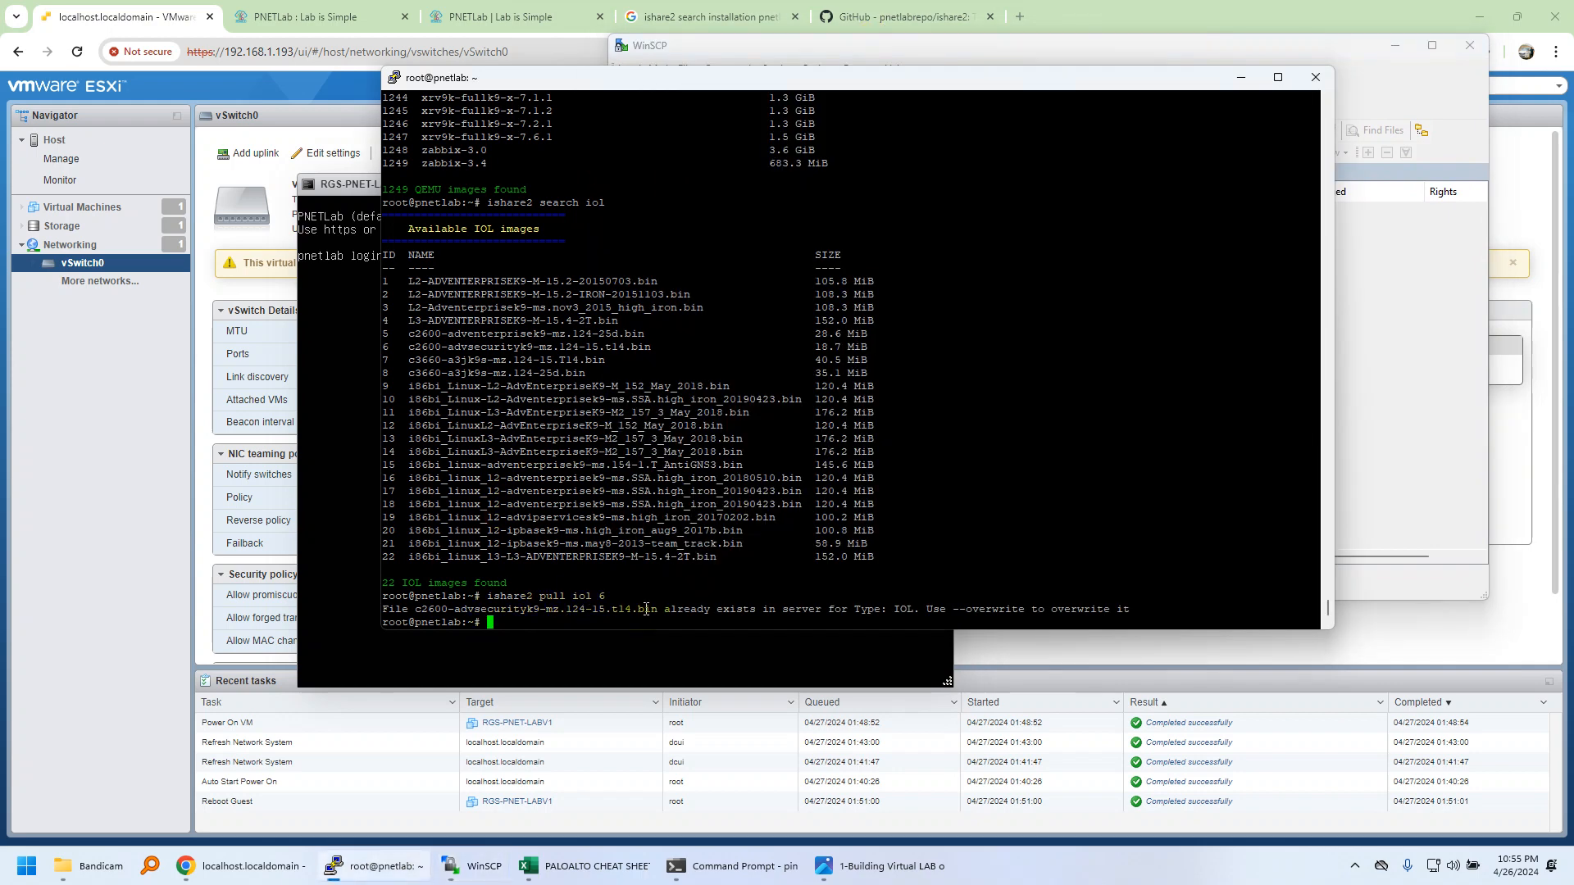
pyautogui.moveTo(666, 611); pyautogui.dragTo(1131, 622)
pyautogui.click(971, 582)
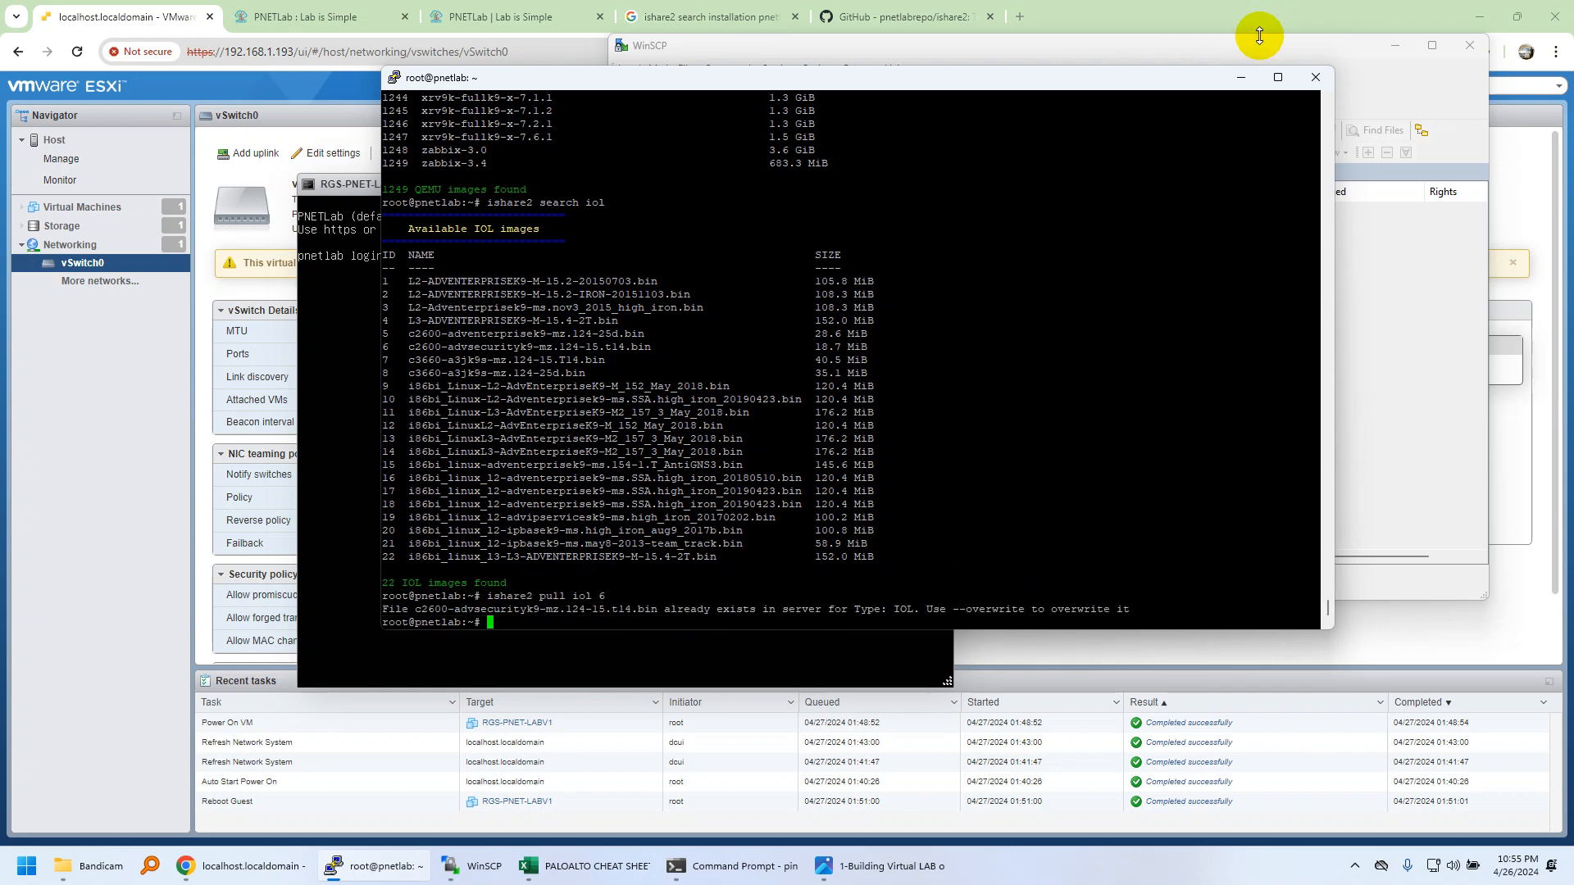
pyautogui.click(1242, 85)
pyautogui.moveTo(1000, 42); pyautogui.dragTo(819, 174)
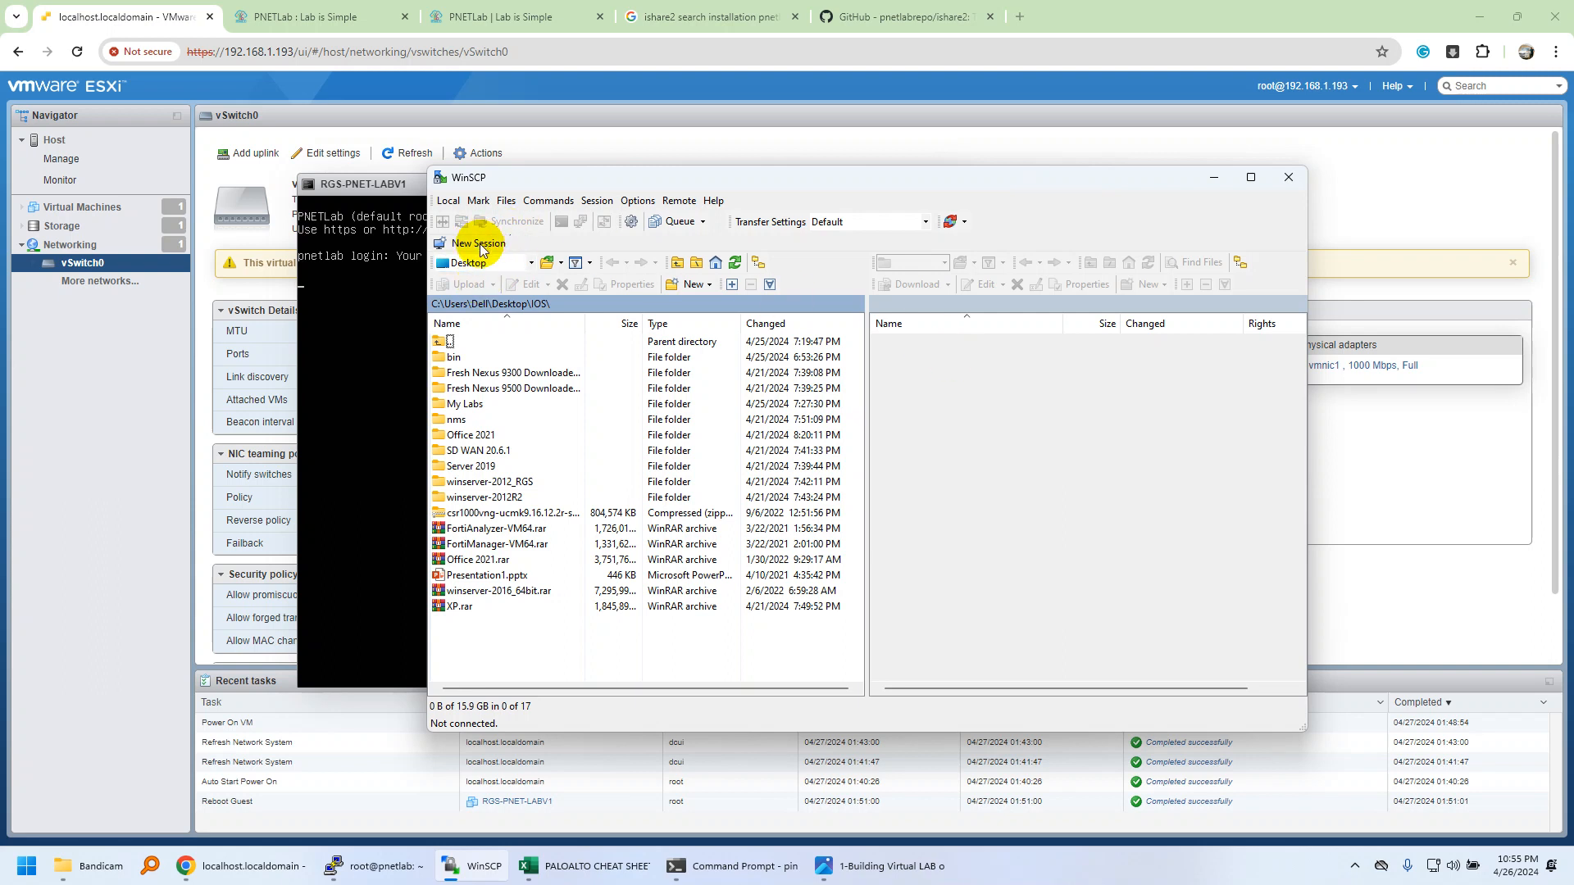
# Start a new WinSCP login and begin entering the server address 192.168.
pyautogui.click(480, 243)
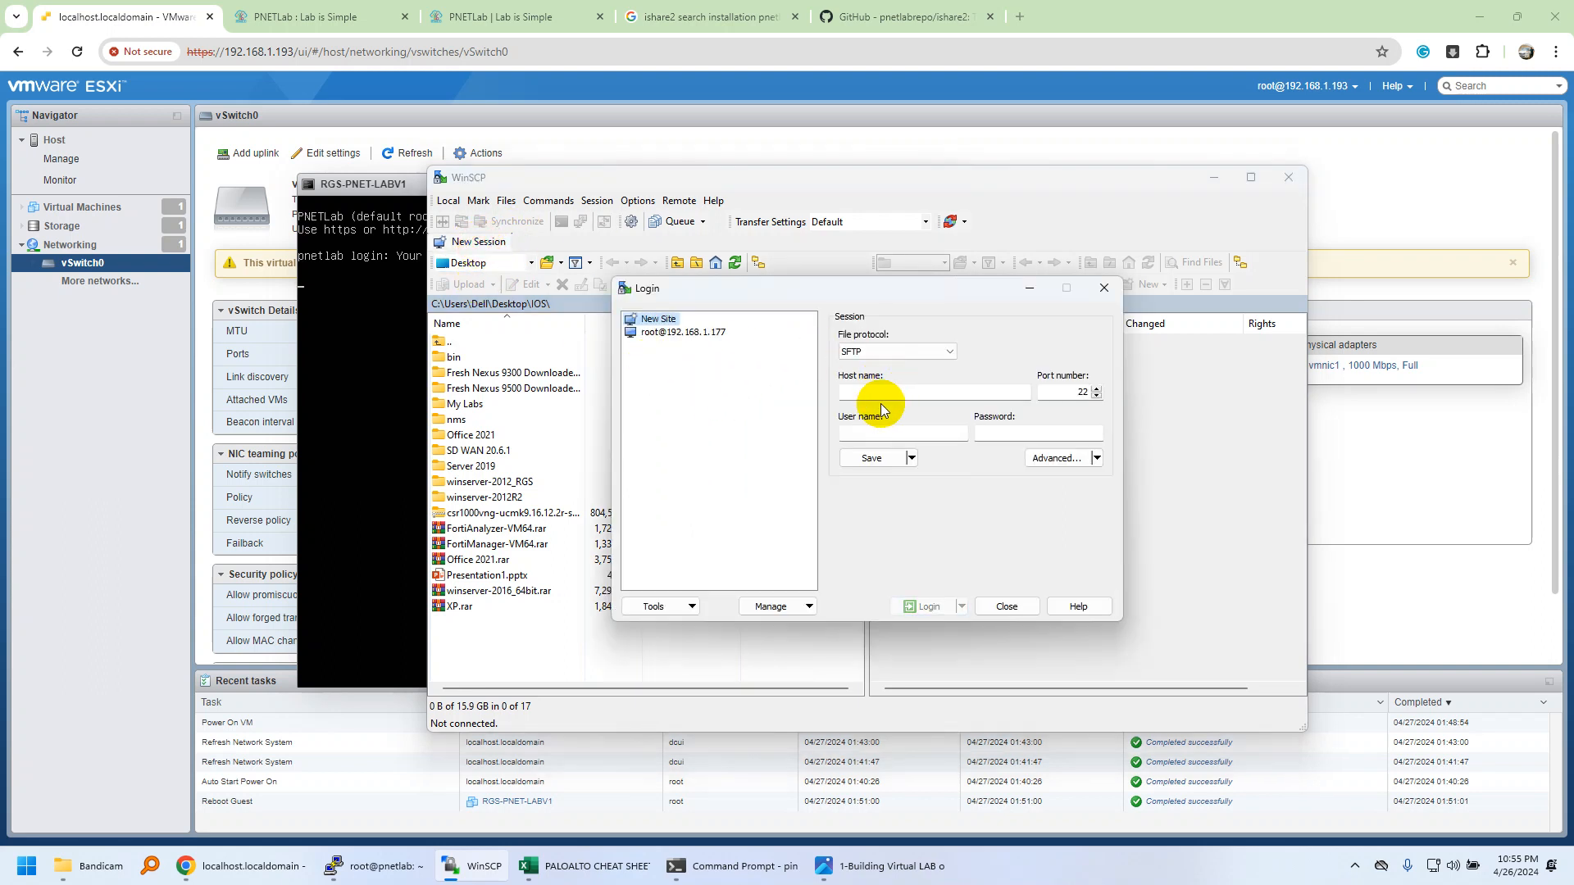
pyautogui.click(896, 390)
pyautogui.write('192.168.1.197')
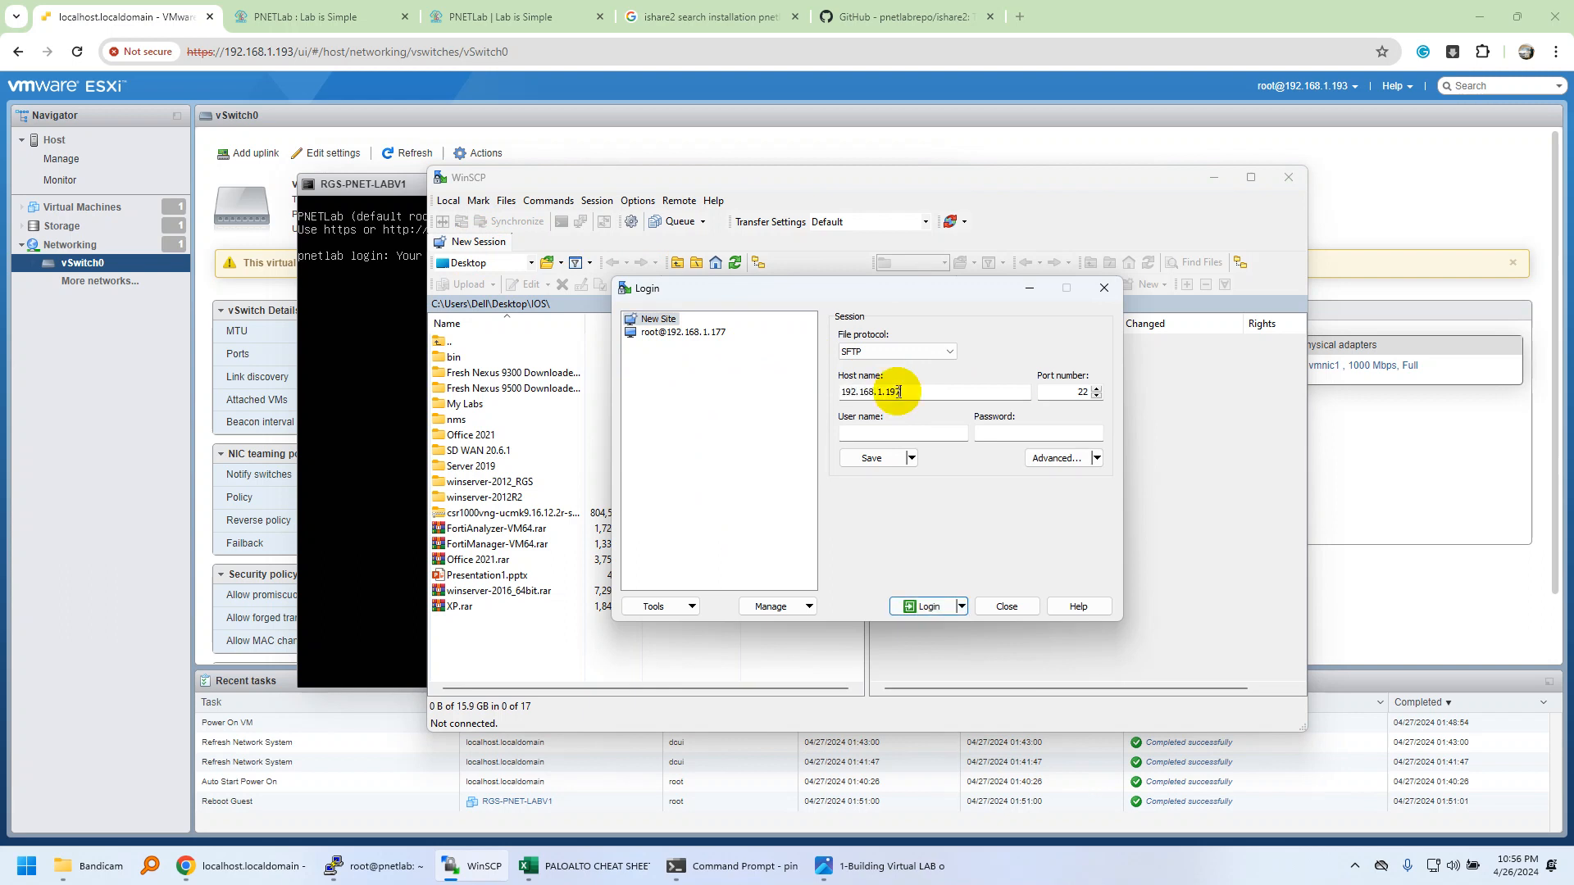
# Acknowledge PNETLab's permissions fixed message and cycle through the browser tabs.
pyautogui.click(435, 16)
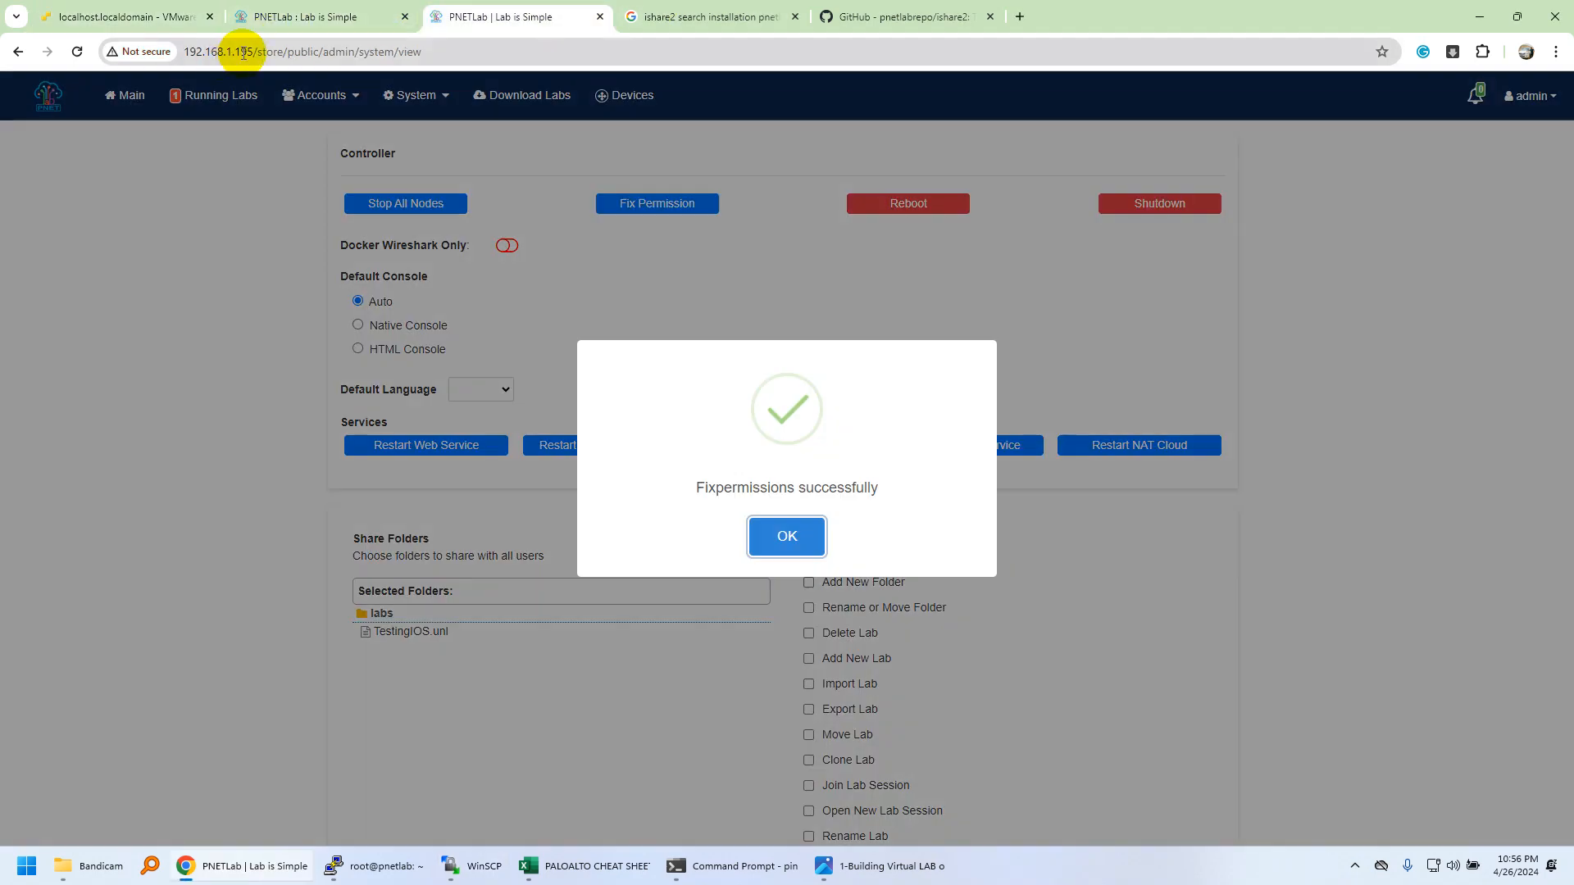
pyautogui.click(783, 537)
pyautogui.click(363, 10)
pyautogui.click(492, 16)
pyautogui.click(188, 15)
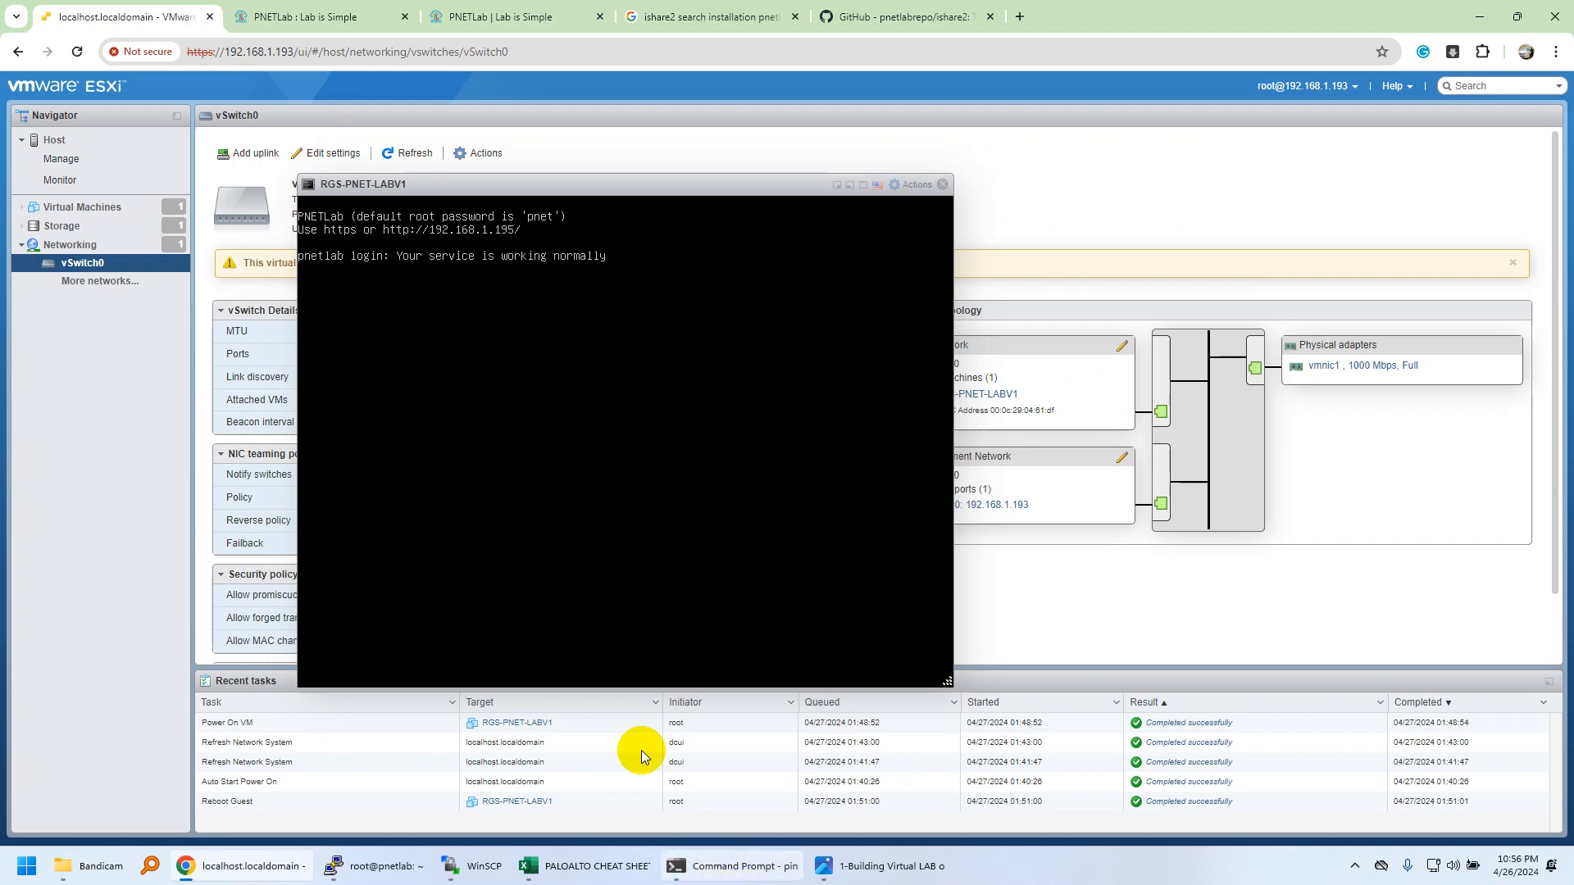
pyautogui.click(473, 10)
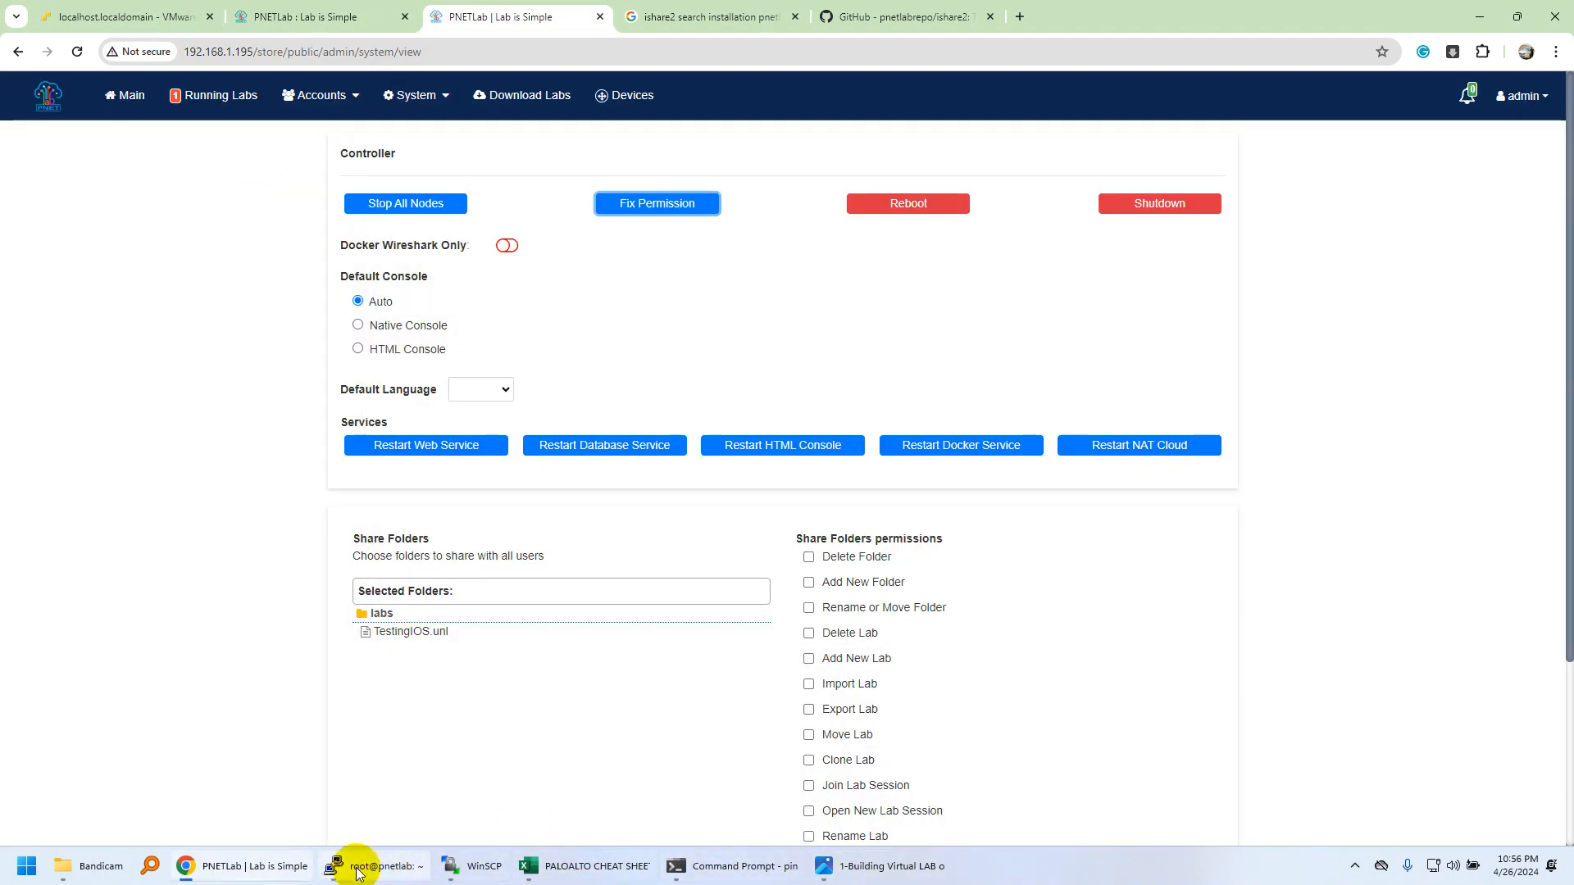
# Log in to host 192.168.1.195 as root with the password and accept the host key.
pyautogui.click(457, 865)
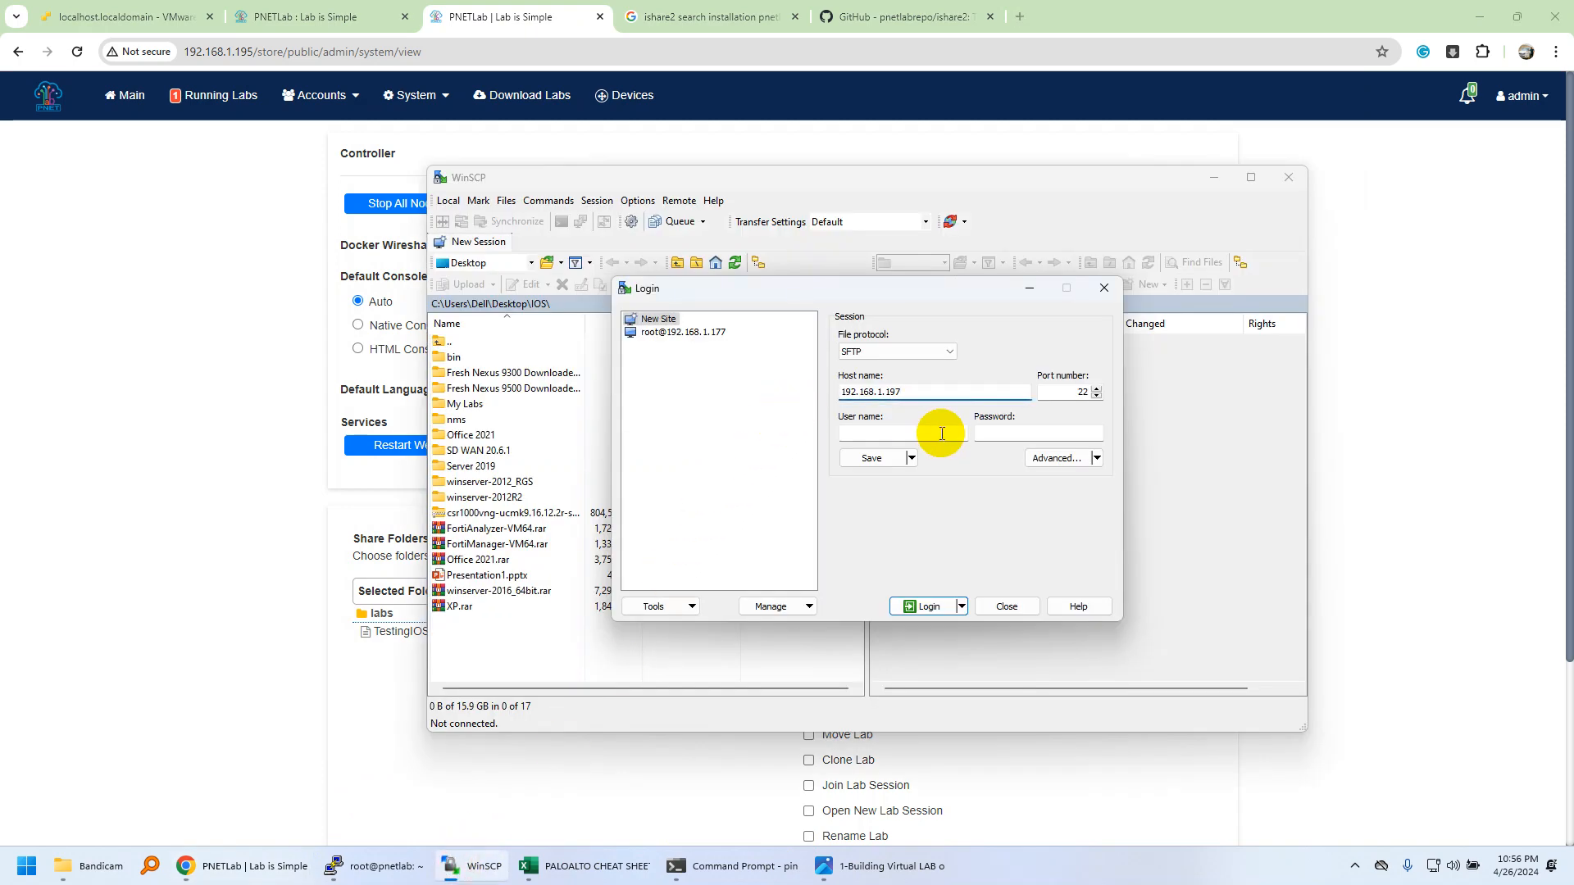
pyautogui.write('5')
pyautogui.press('Tab')
pyautogui.press('Tab')
pyautogui.write('root')
pyautogui.press('Tab')
pyautogui.write('pnet')
pyautogui.press('Return')
pyautogui.click(815, 578)
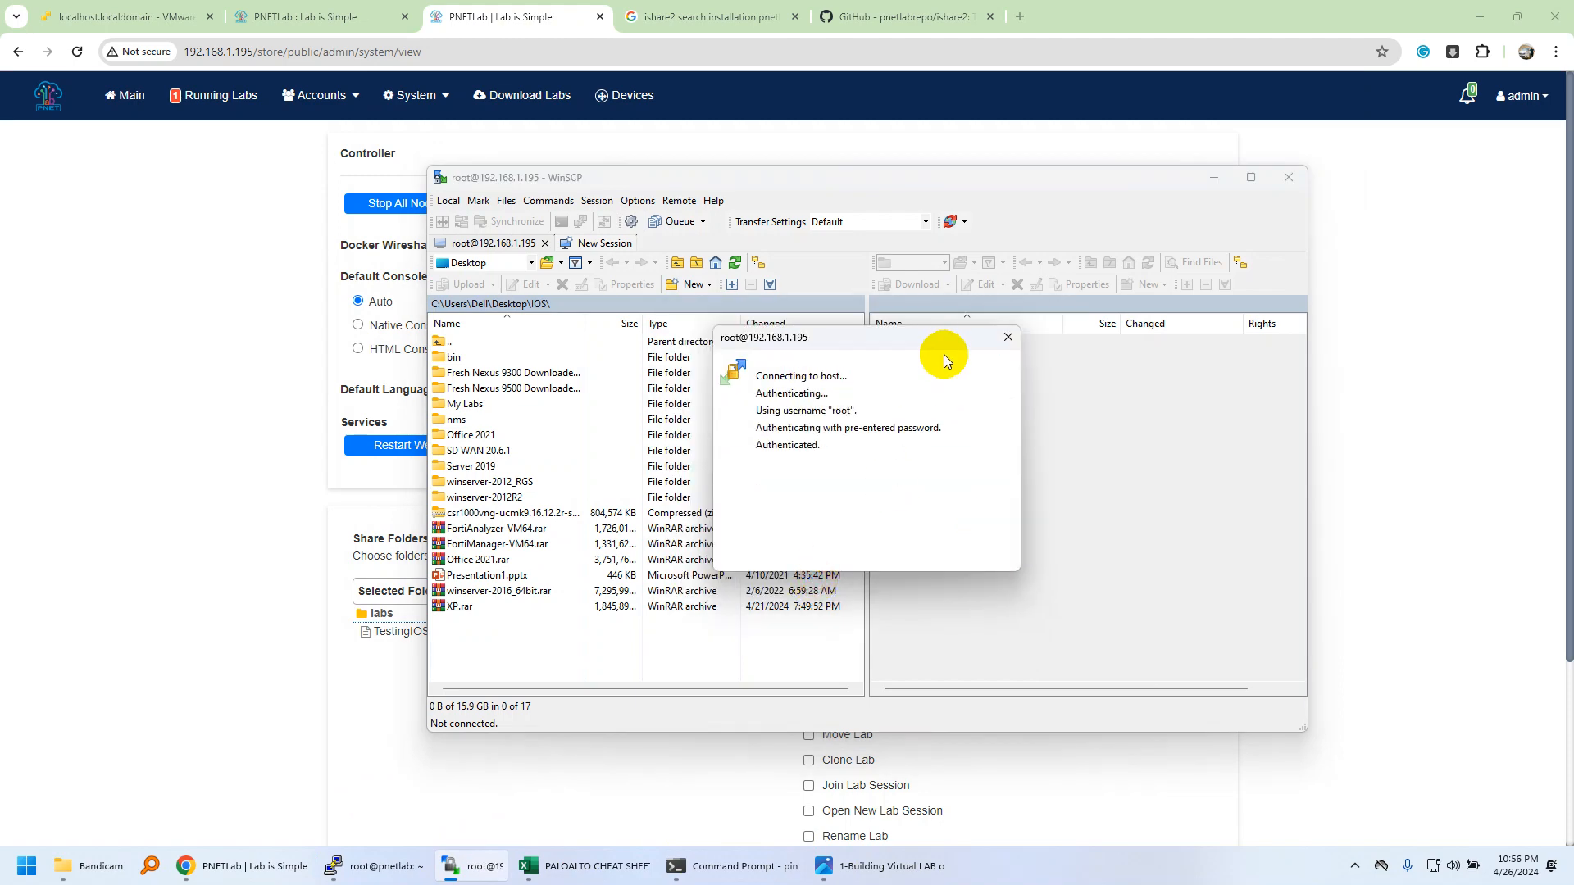
# Navigate the remote panel from / to /opt/unetlab/addons.
pyautogui.doubleClick(897, 341)
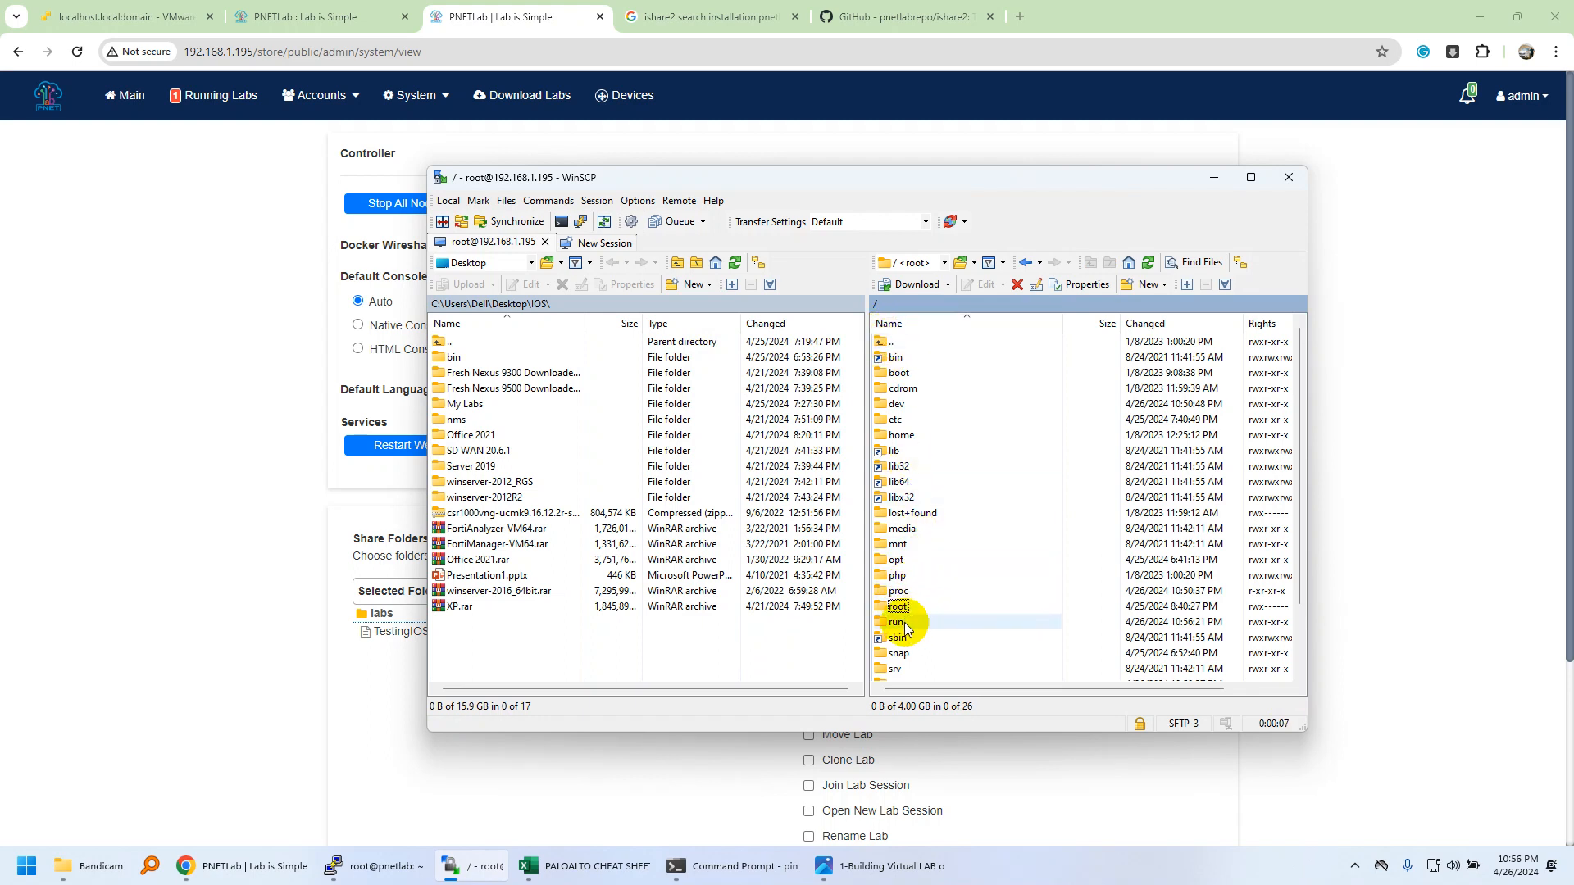
pyautogui.doubleClick(907, 561)
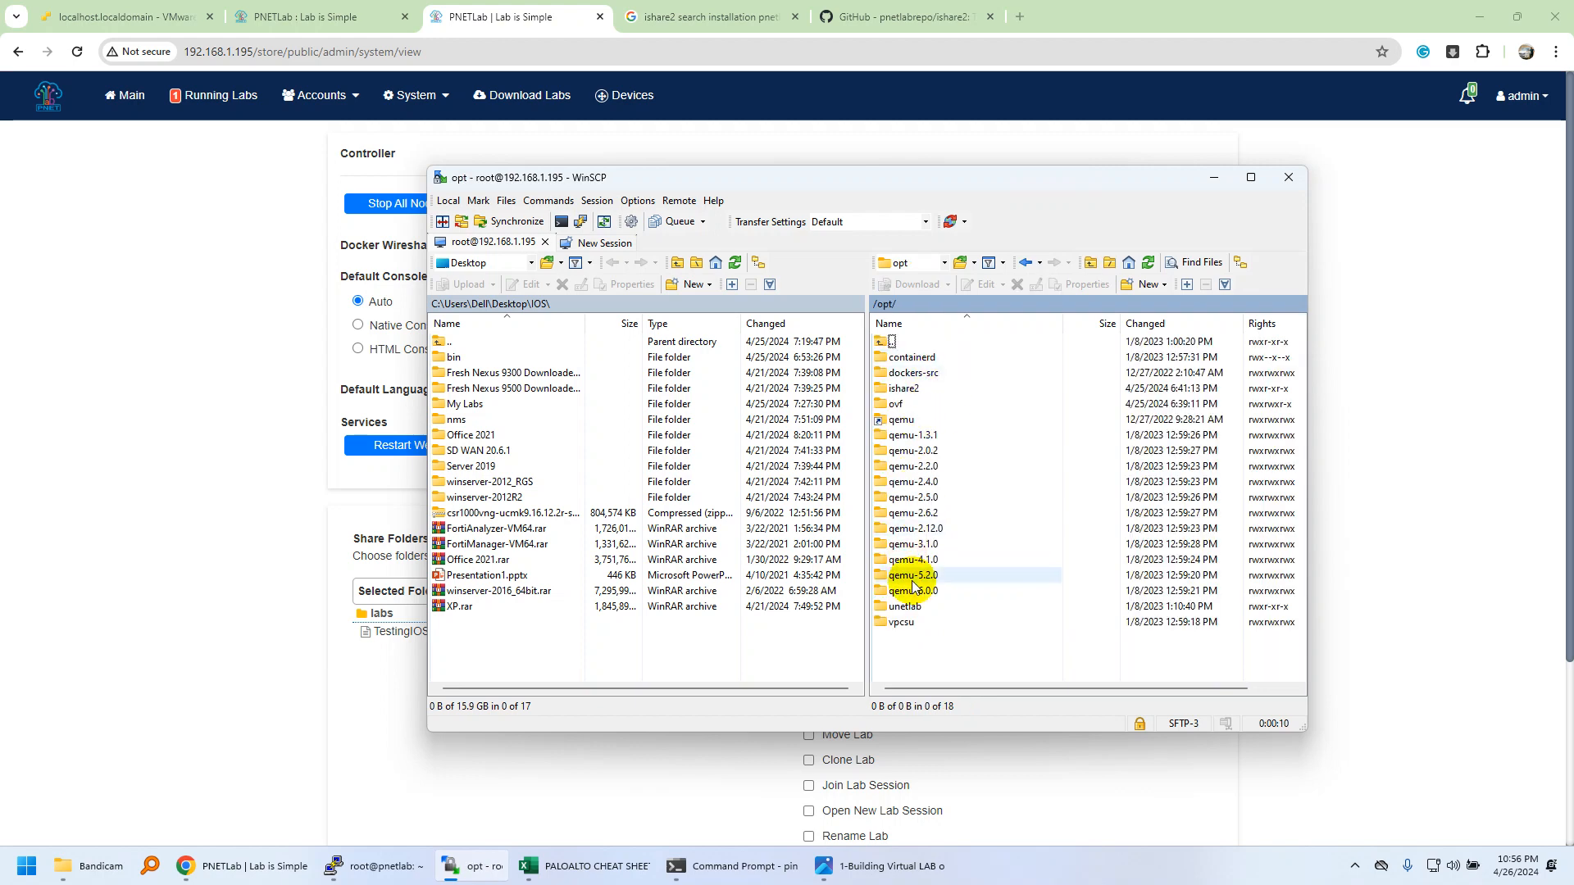
pyautogui.doubleClick(910, 606)
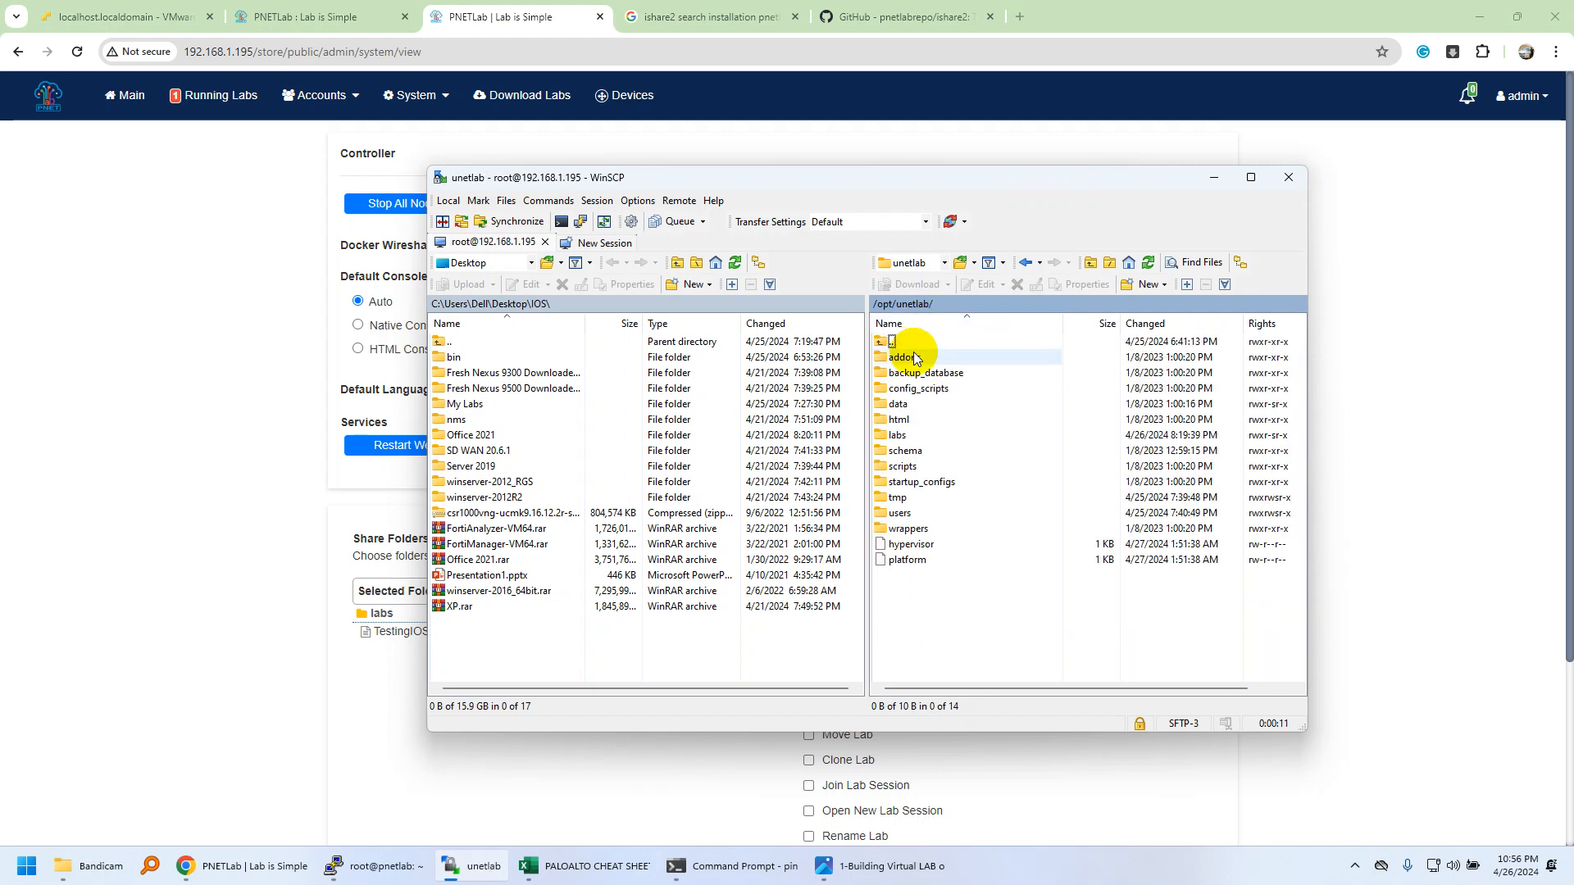
pyautogui.doubleClick(912, 356)
# Look inside the iol and dynamips folders, then open the qemu folder.
pyautogui.click(913, 429)
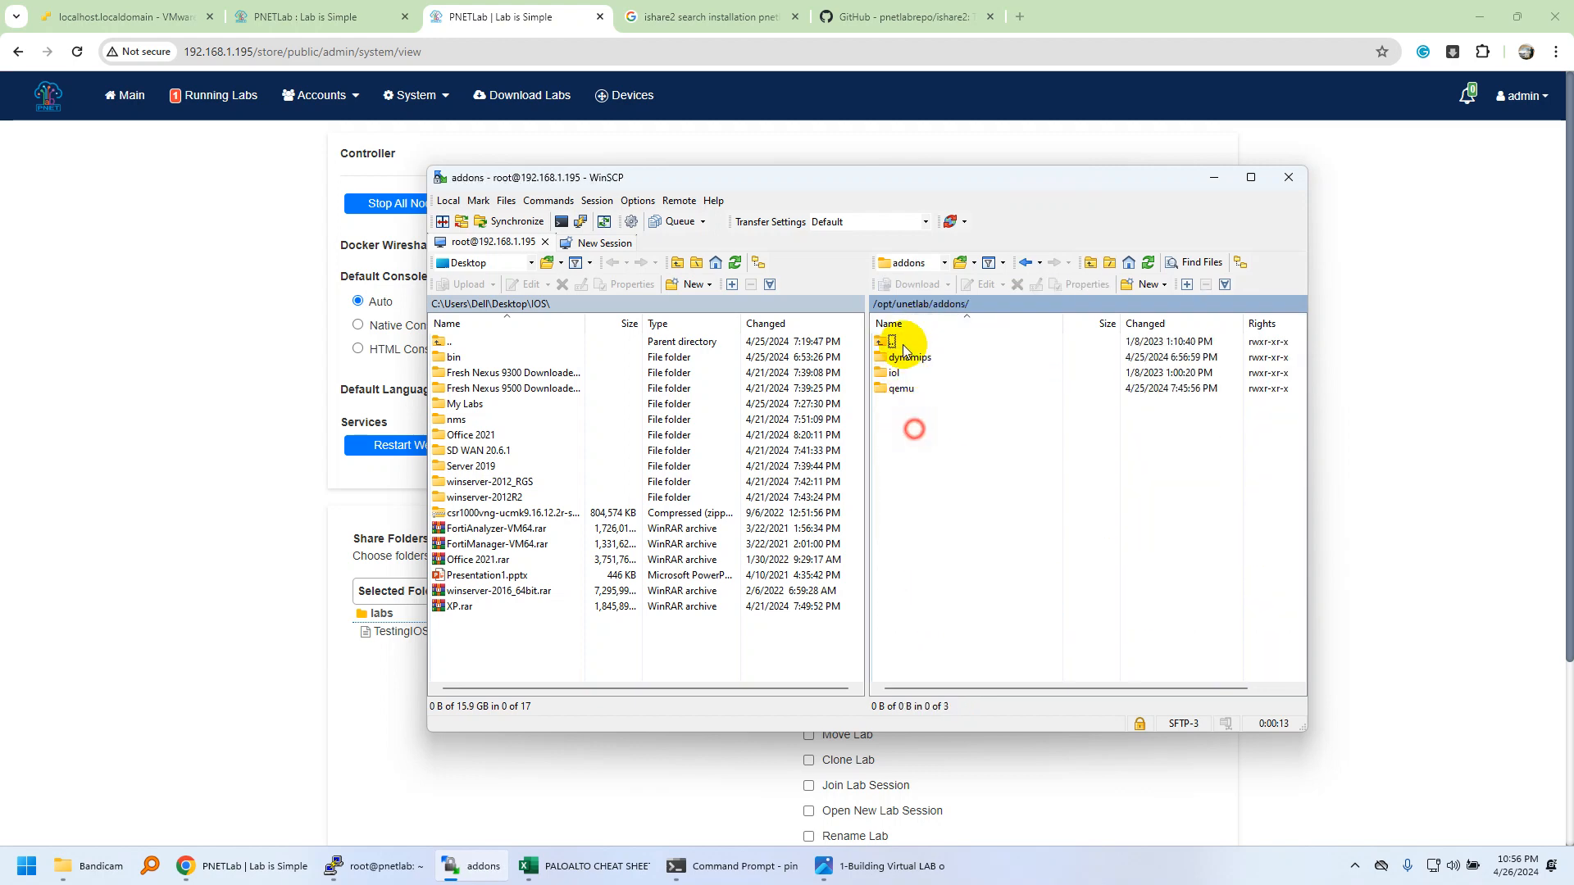
pyautogui.click(897, 454)
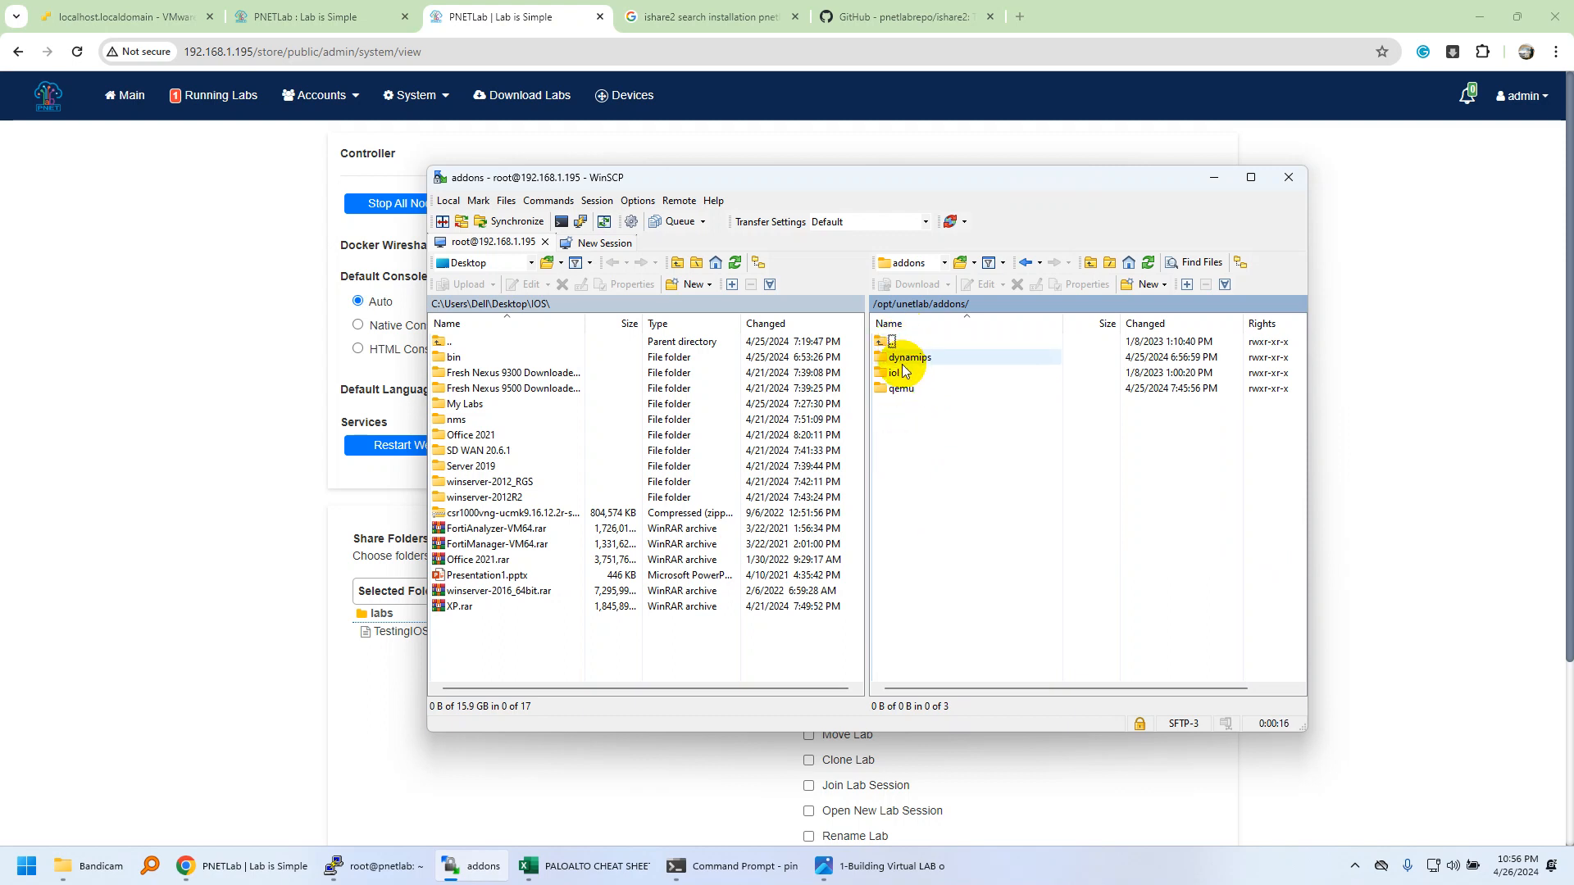
pyautogui.doubleClick(901, 372)
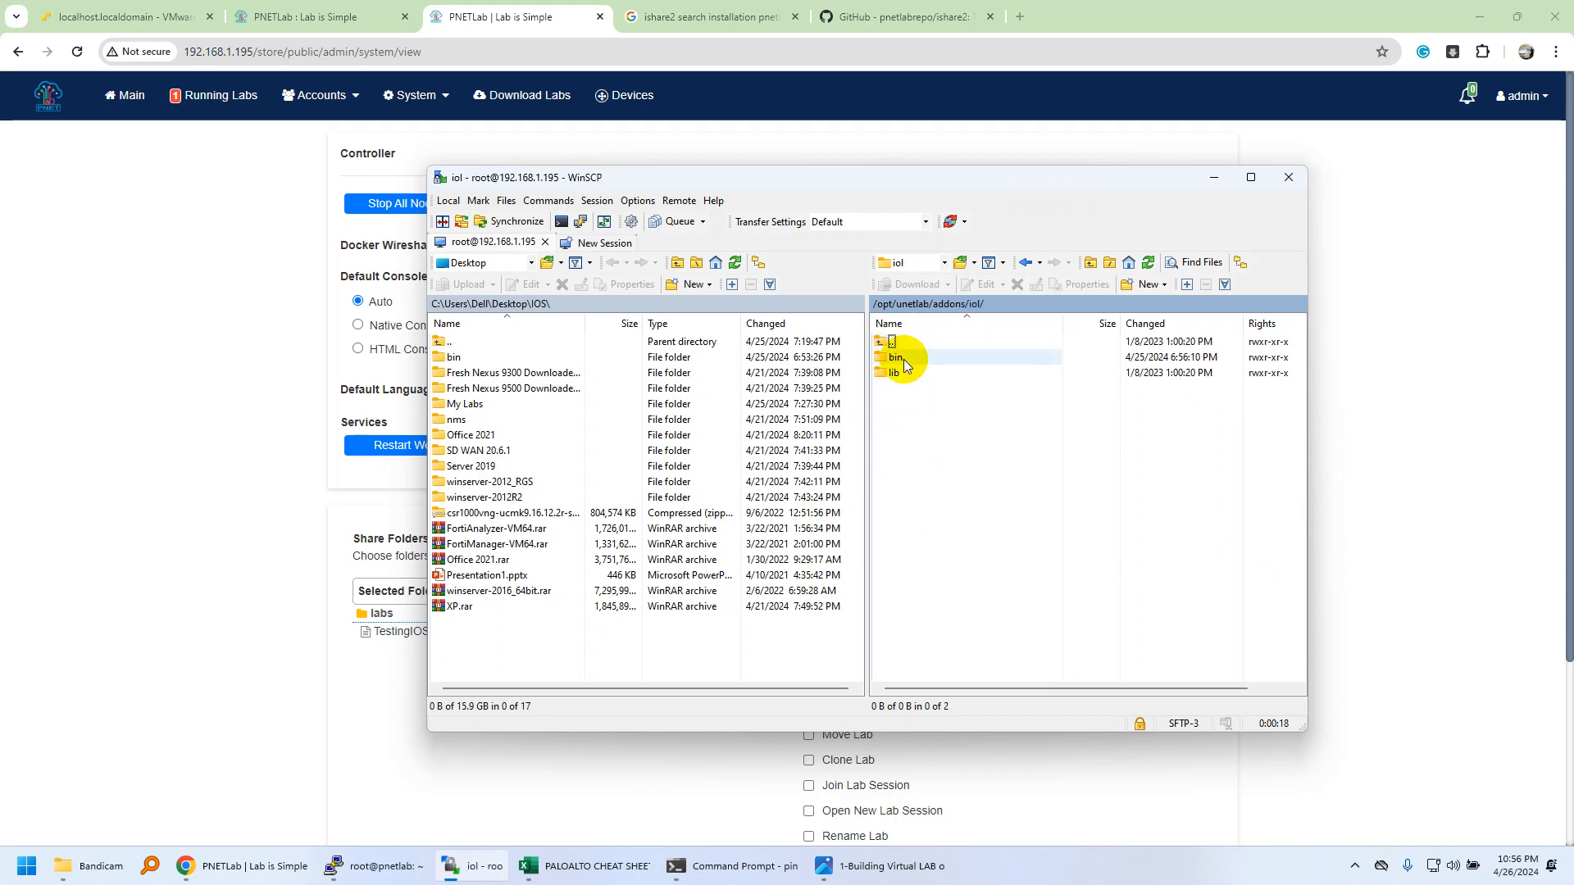
pyautogui.doubleClick(888, 343)
pyautogui.doubleClick(889, 359)
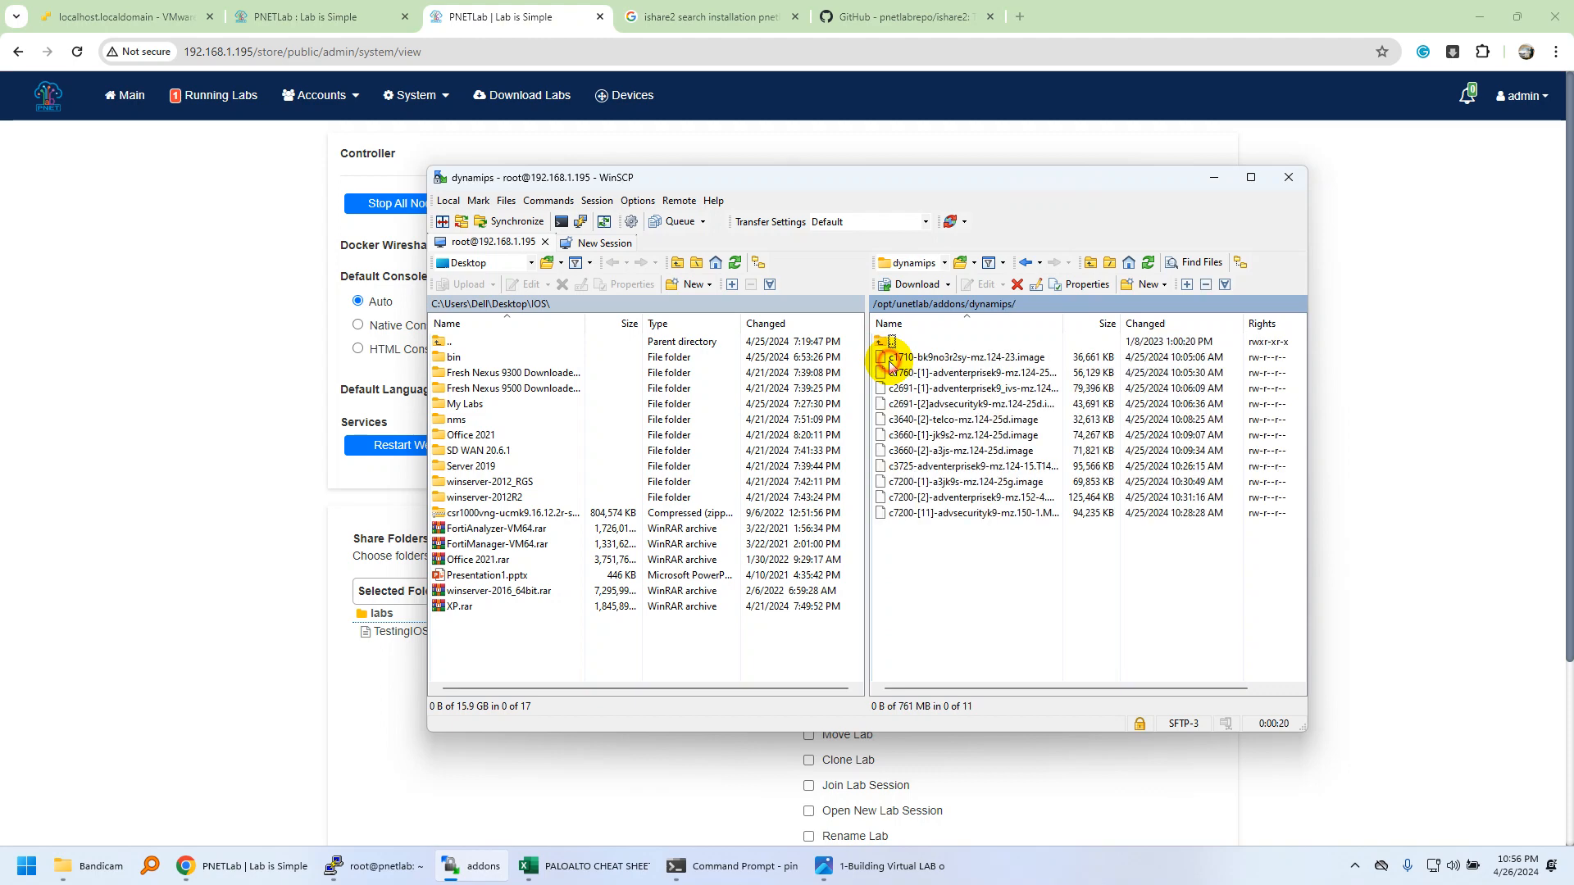
pyautogui.doubleClick(888, 342)
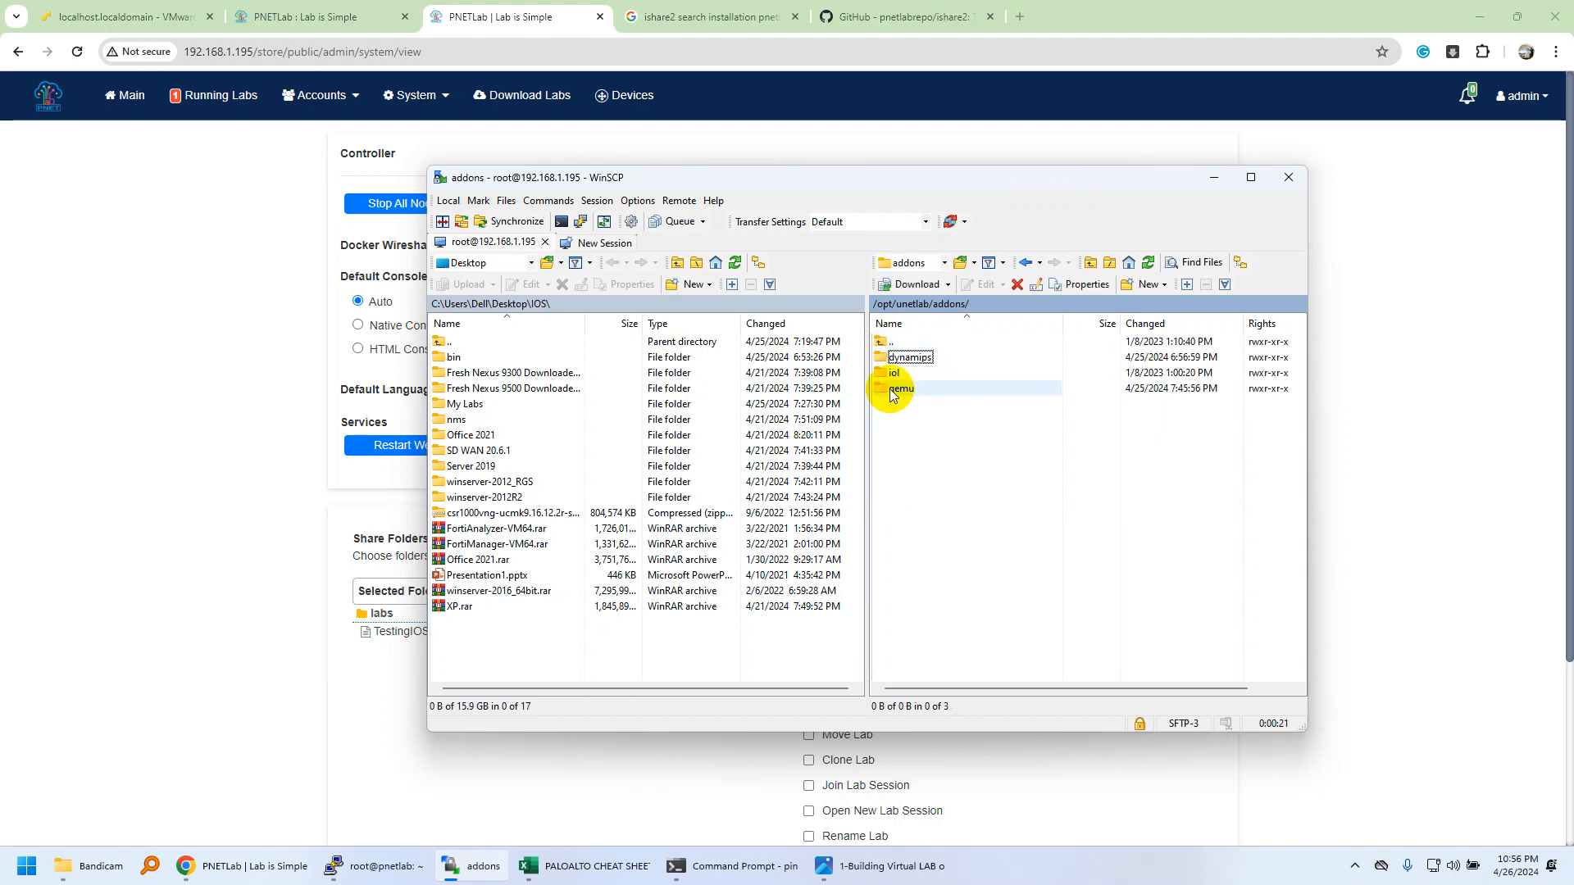
pyautogui.doubleClick(899, 388)
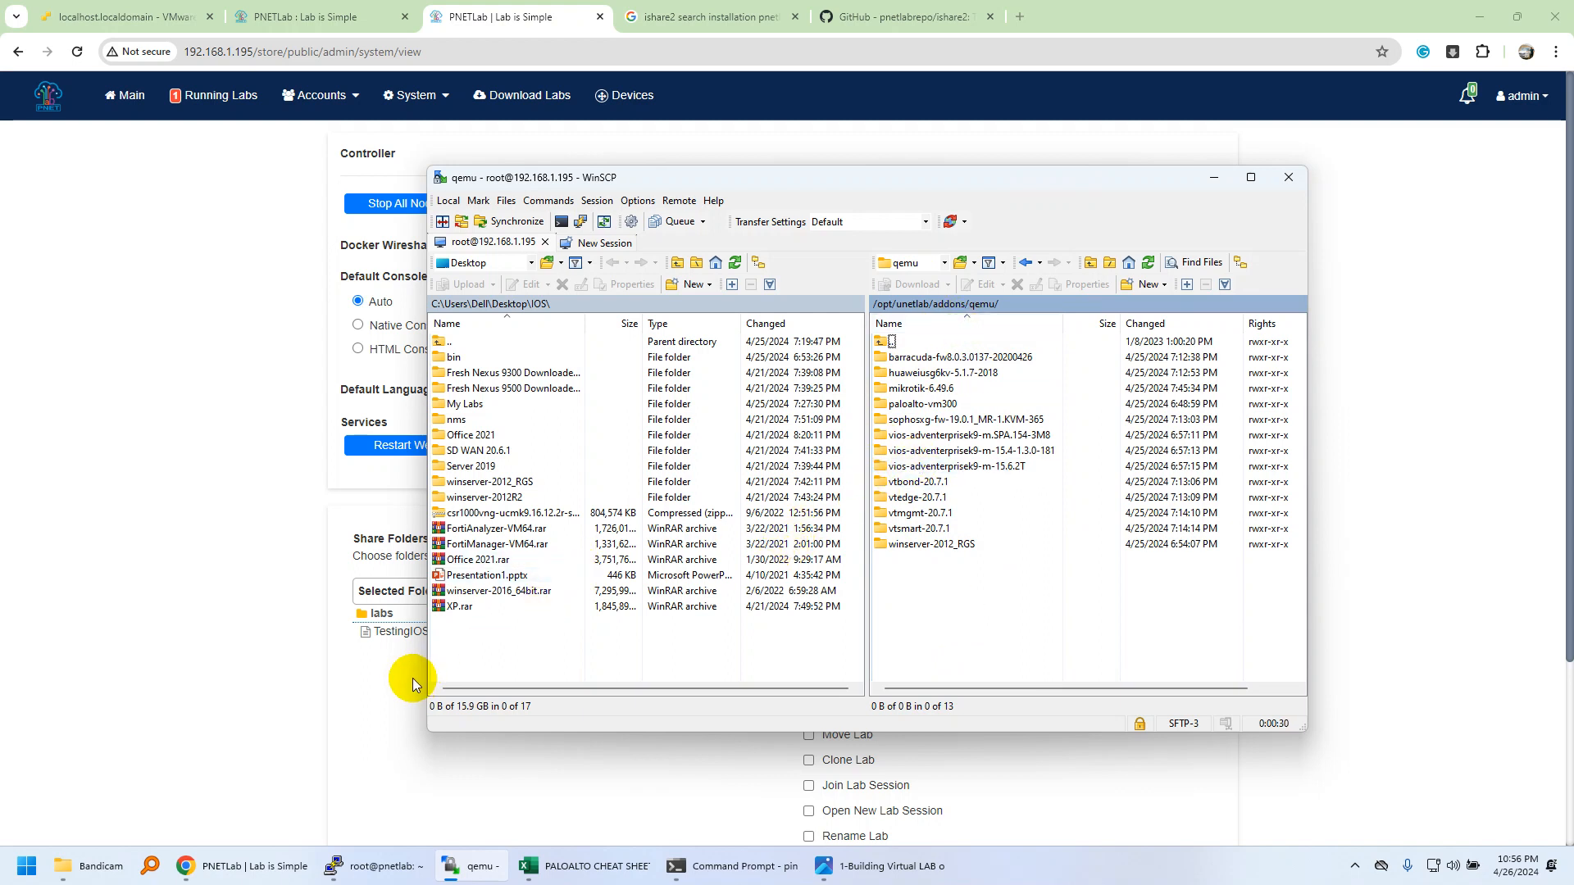
# Open the local Fresh Nexus 9300 folder and put nexus9300v64.10.2.2.F.qcow2 into rename mode.
pyautogui.doubleClick(493, 391)
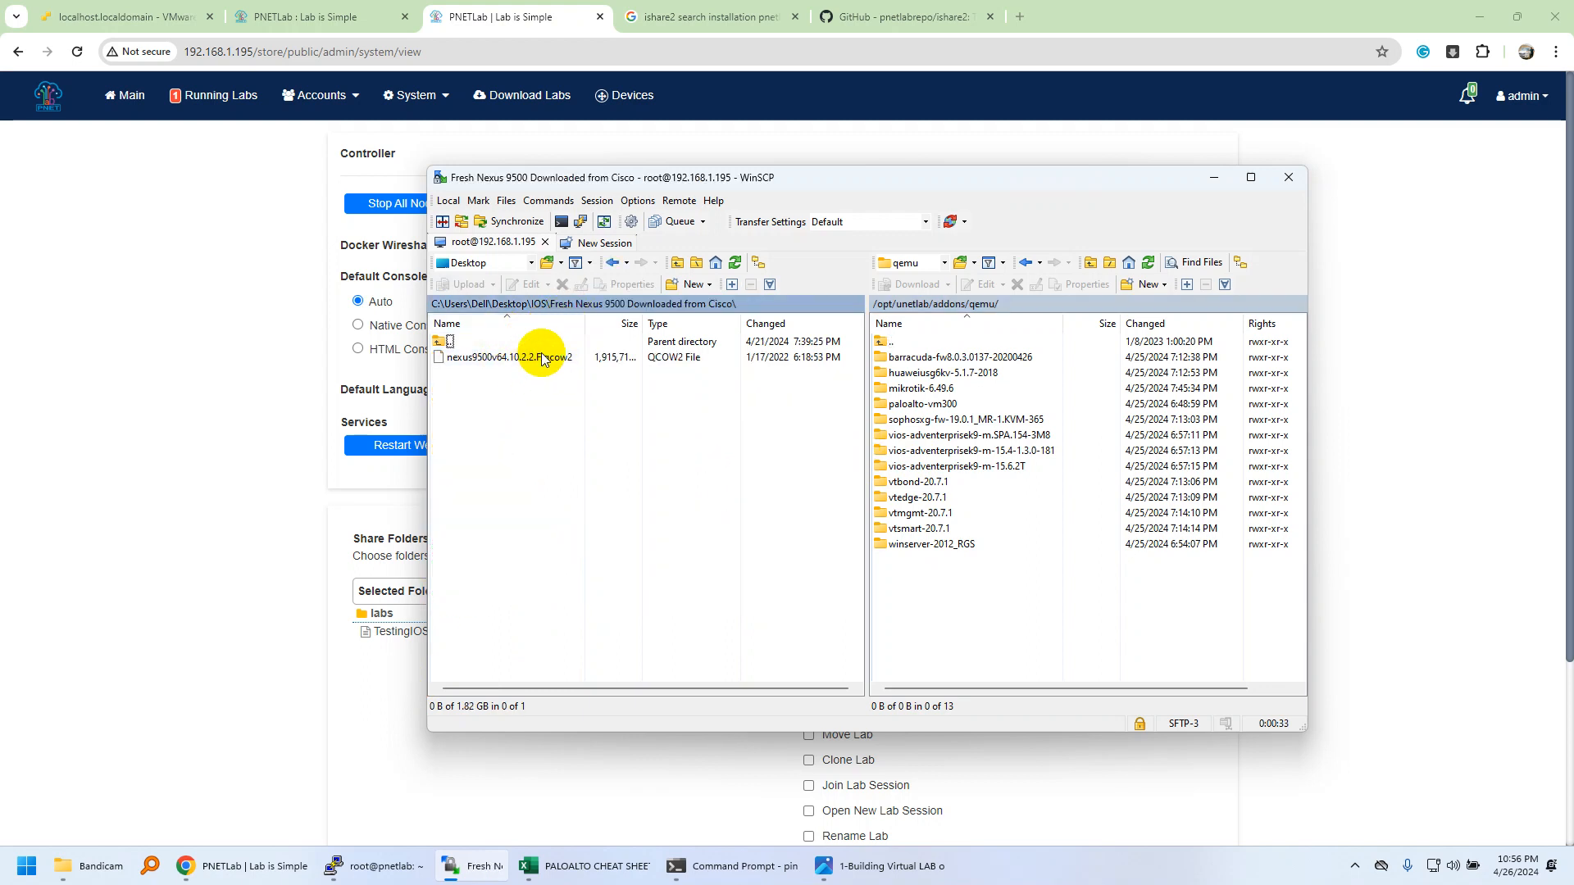
pyautogui.doubleClick(443, 341)
pyautogui.doubleClick(482, 374)
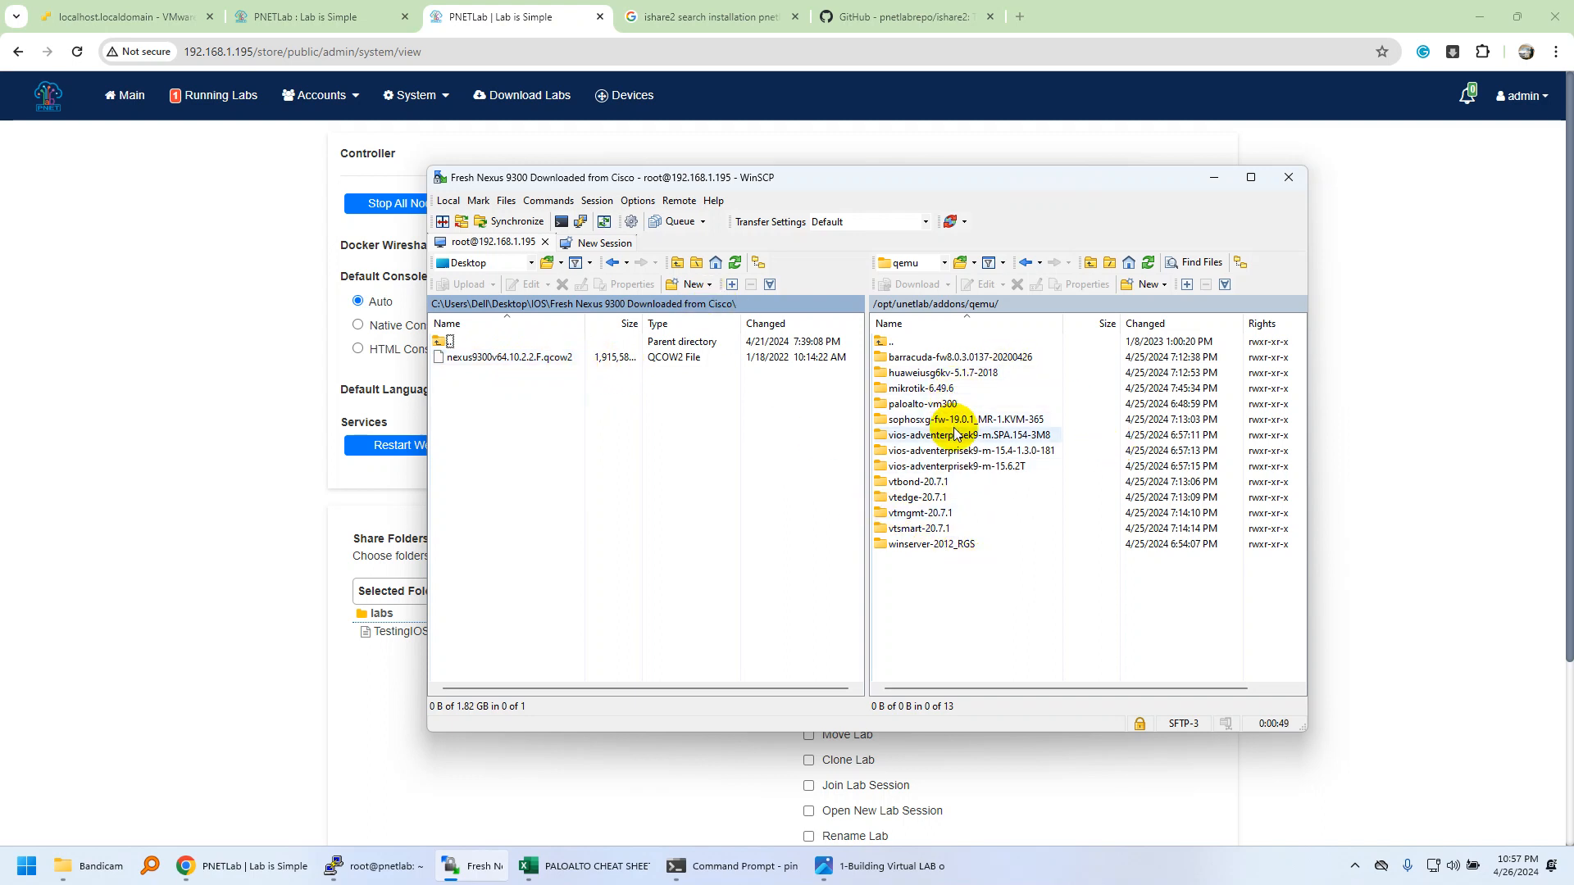
pyautogui.click(520, 361)
pyautogui.click(520, 361)
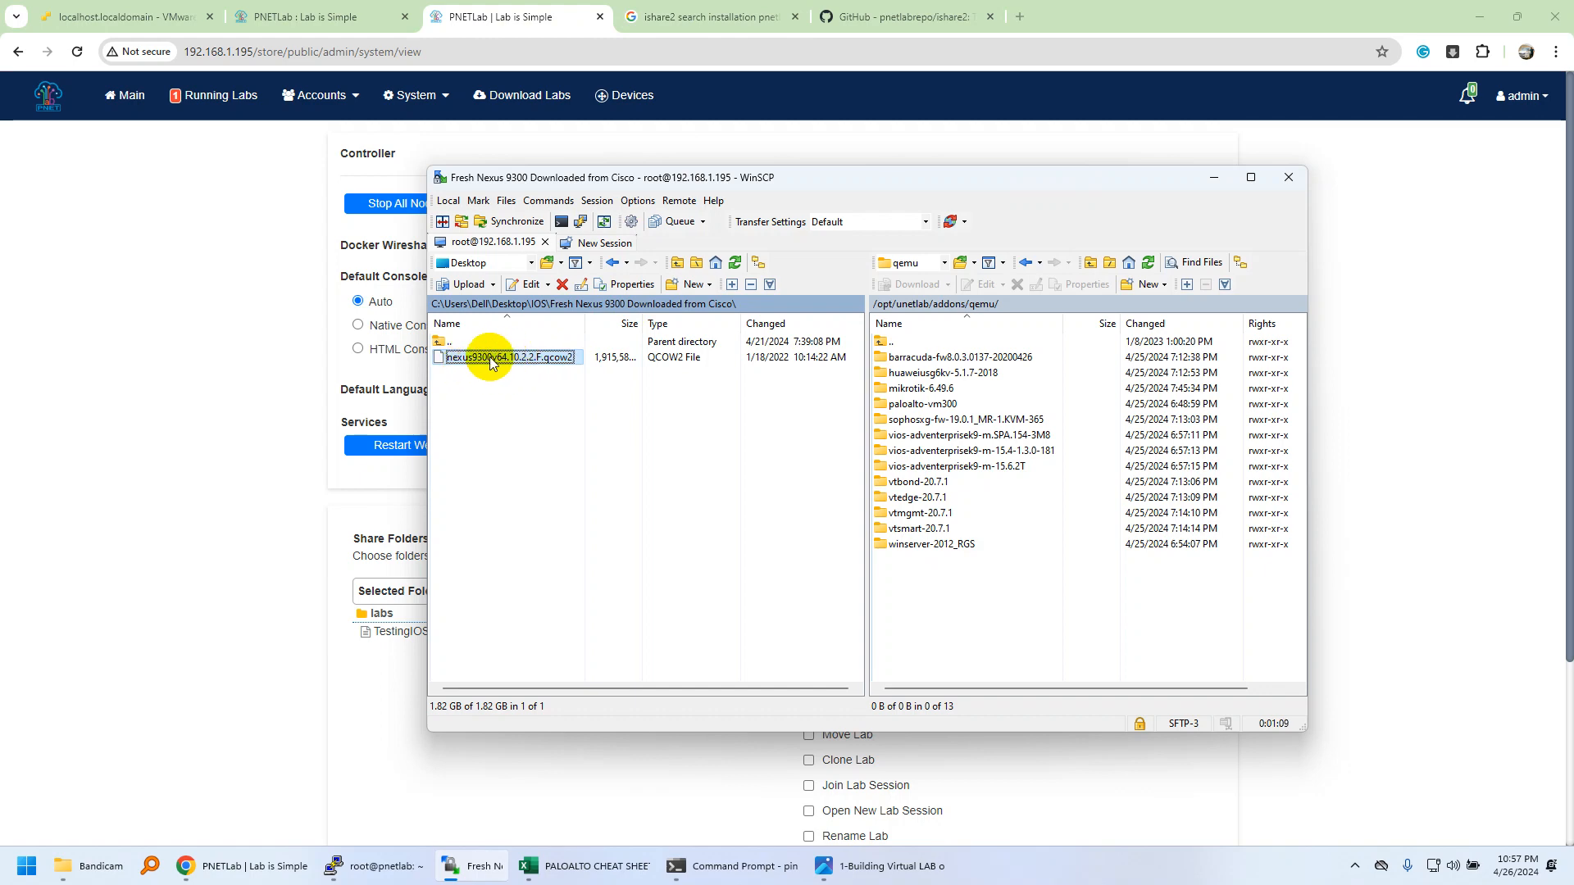
pyautogui.click(722, 28)
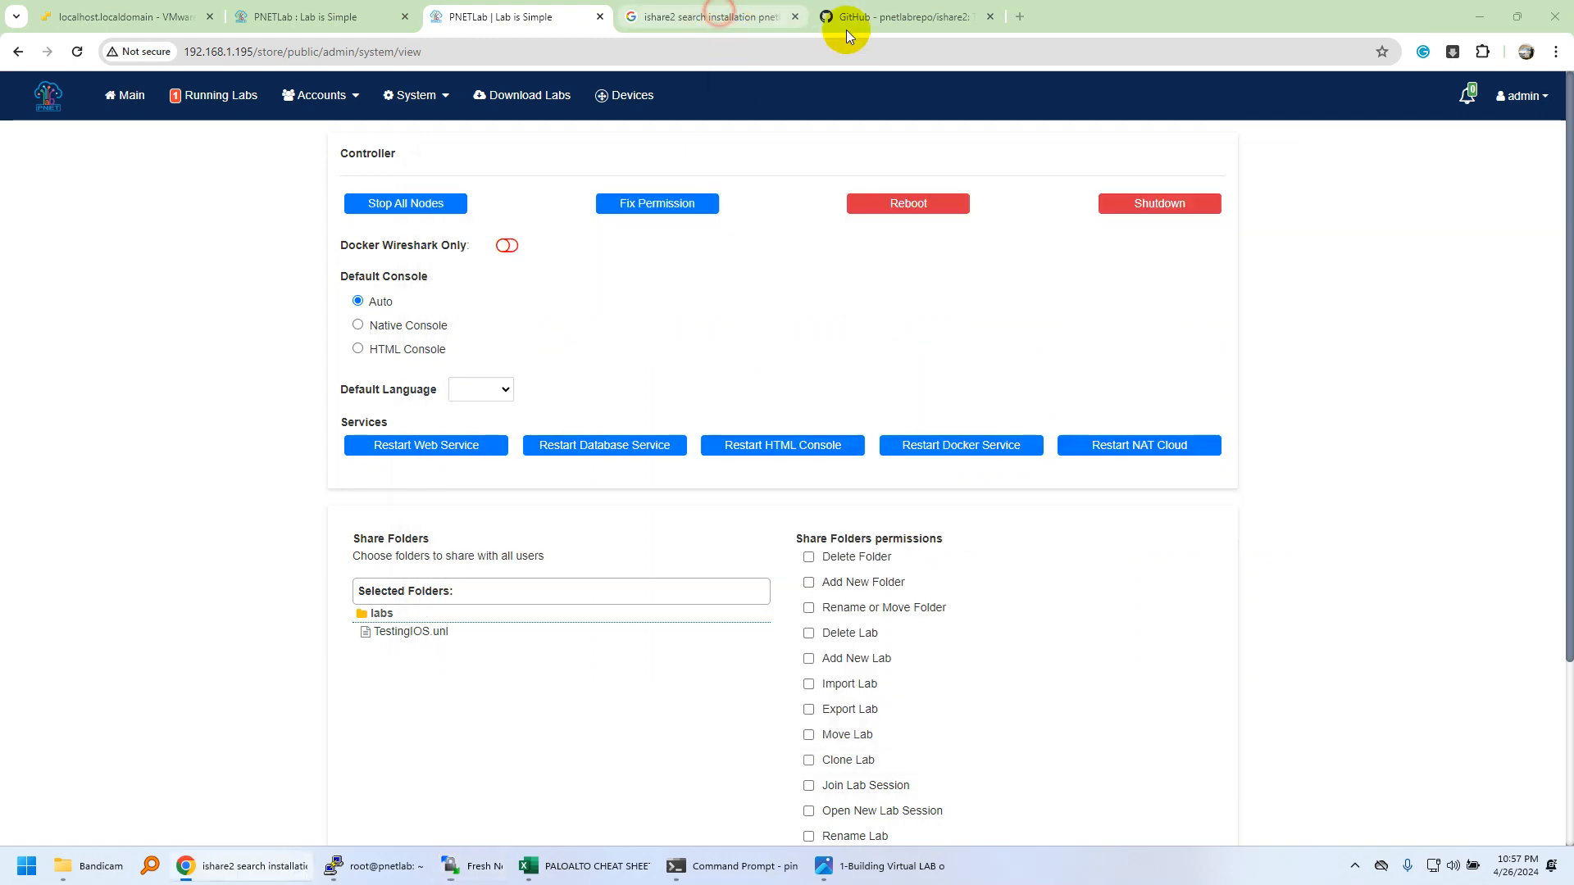
# Search 'eve ng nodes naming convention' and open EVE-NG's Qemu image namings documentation.
pyautogui.click(1020, 16)
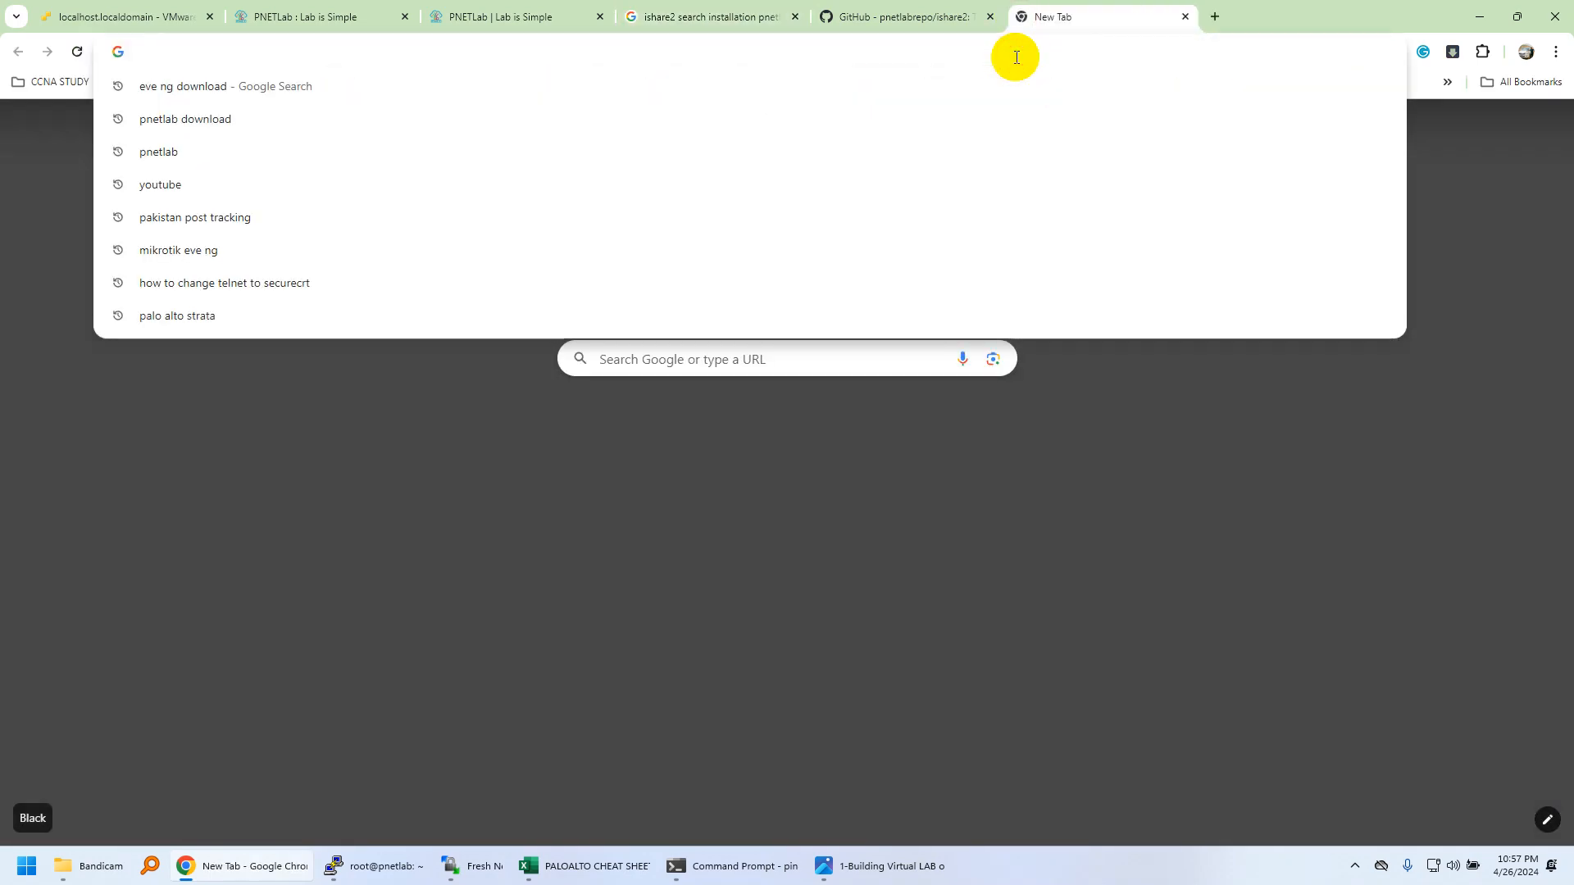
pyautogui.write('eve ng')
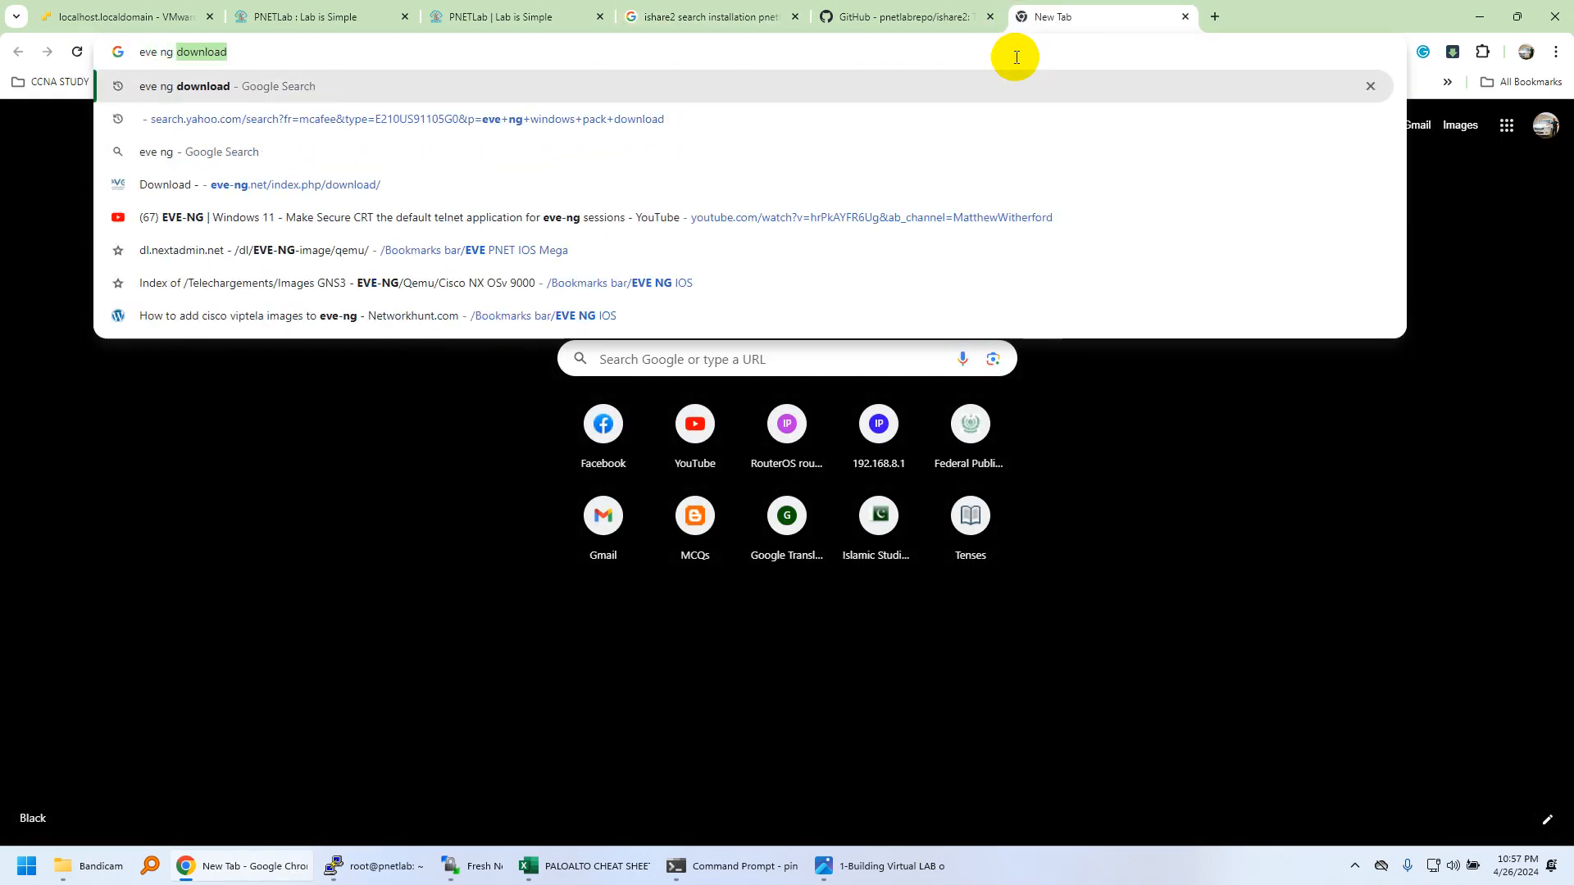
pyautogui.write(' nodes naming con')
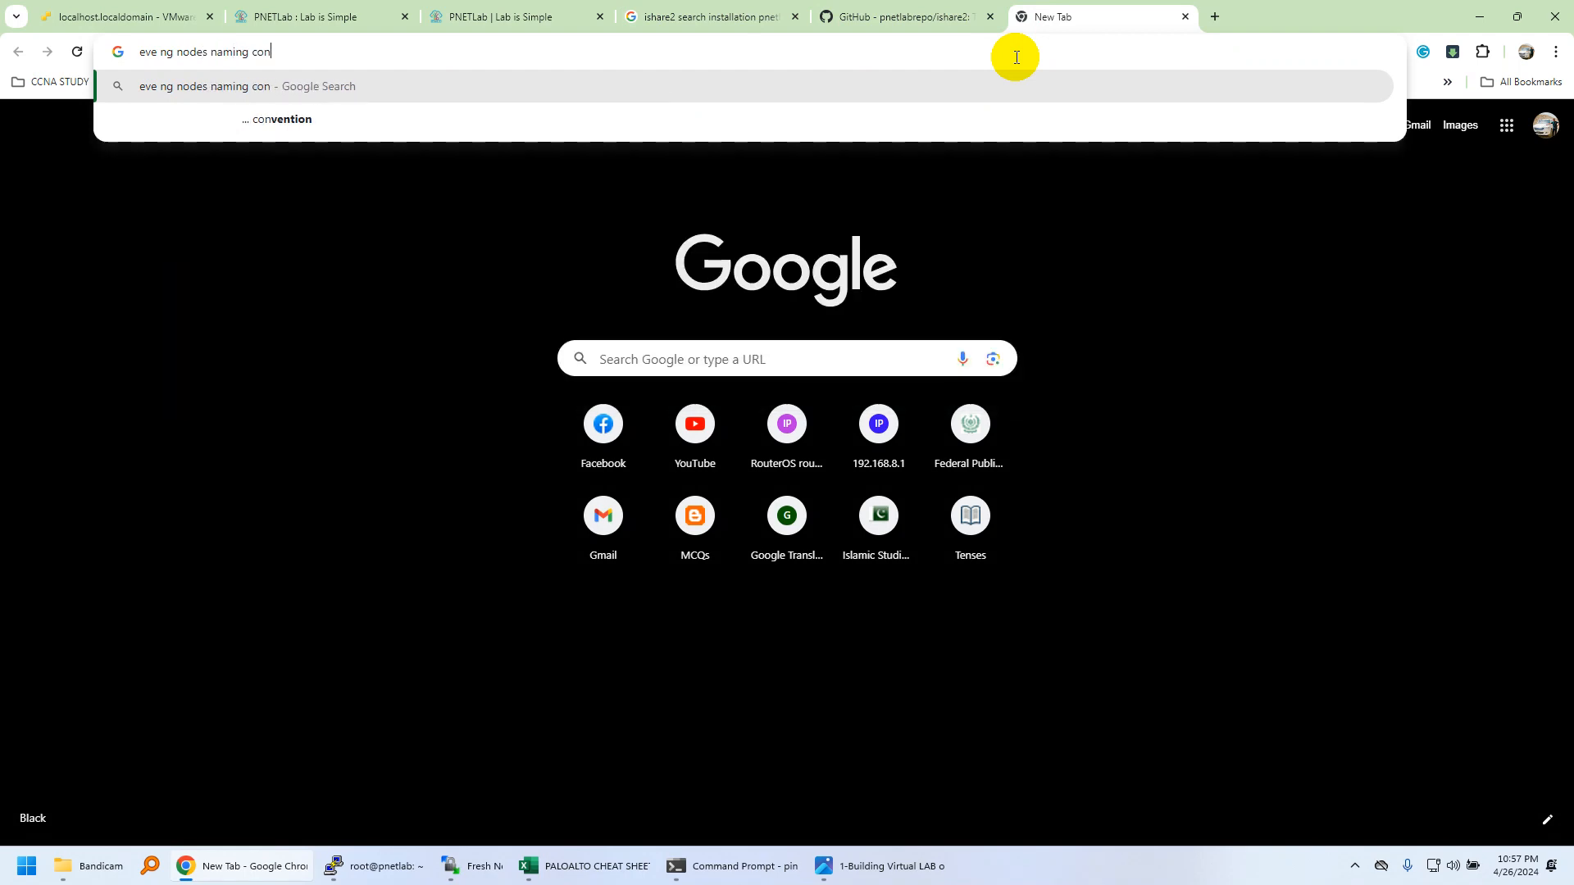
pyautogui.press('Down')
pyautogui.press('Return')
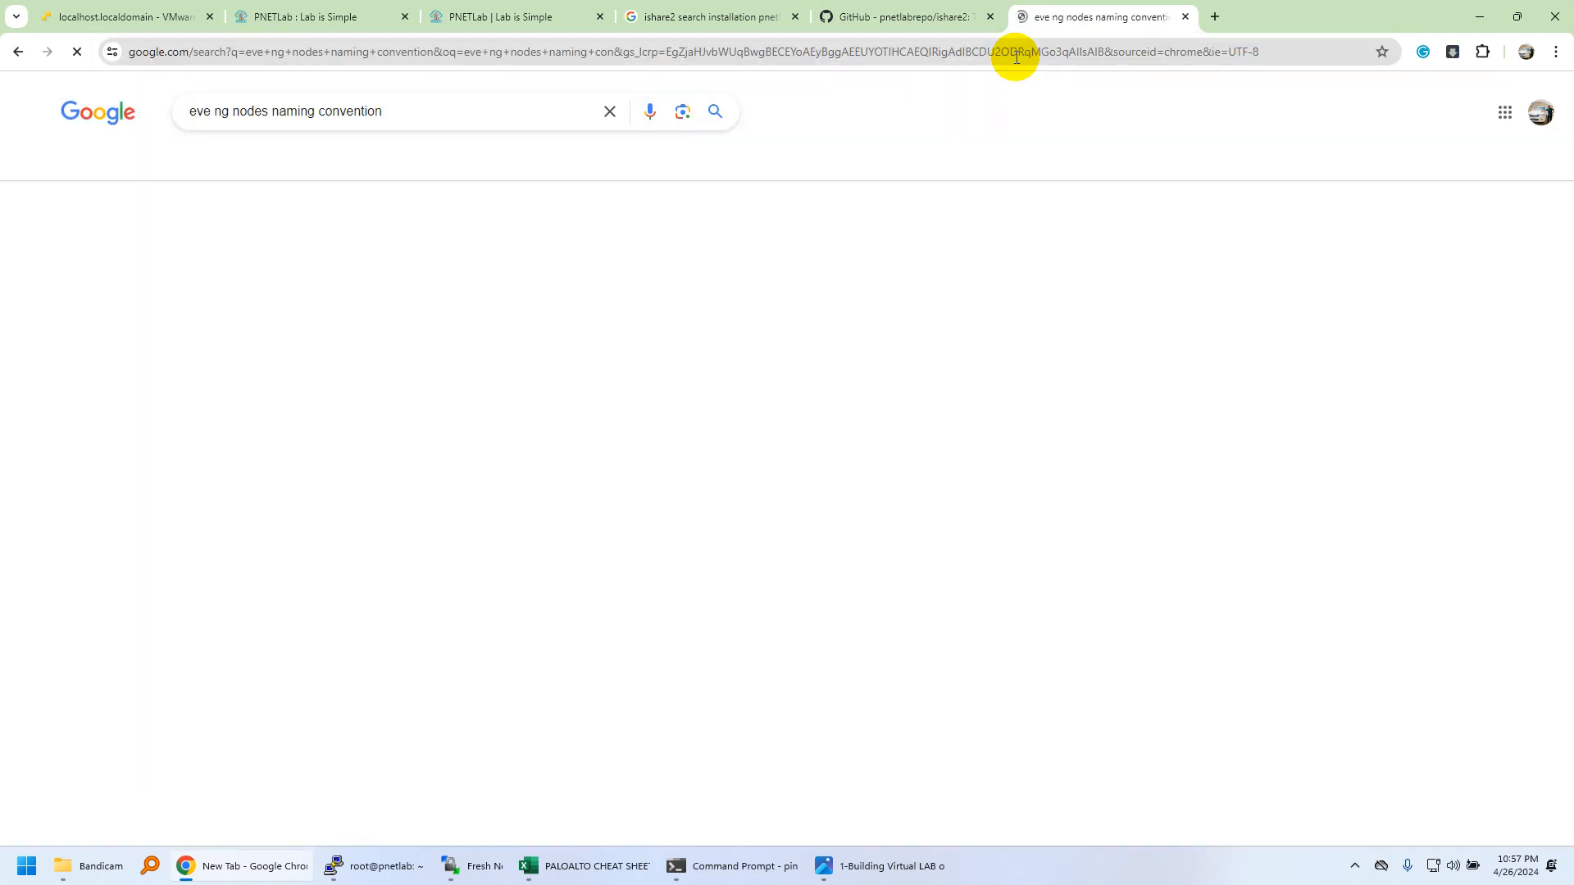
pyautogui.click(255, 287)
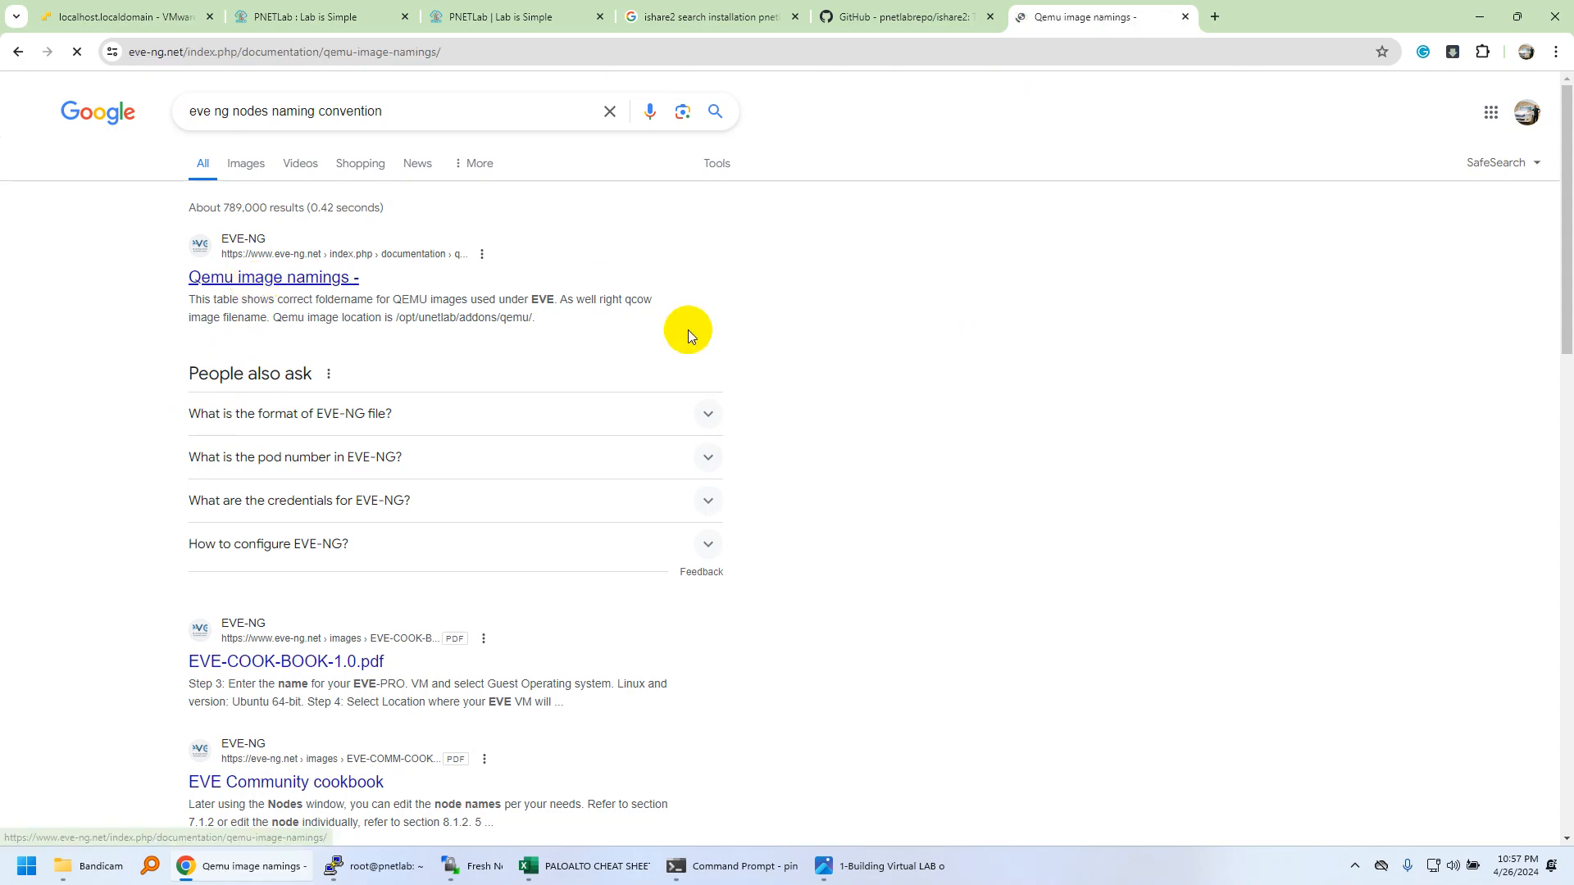
# Browse the naming table, marking csr1000v's virtioa disk name.
pyautogui.scroll(-12, 708, 472)
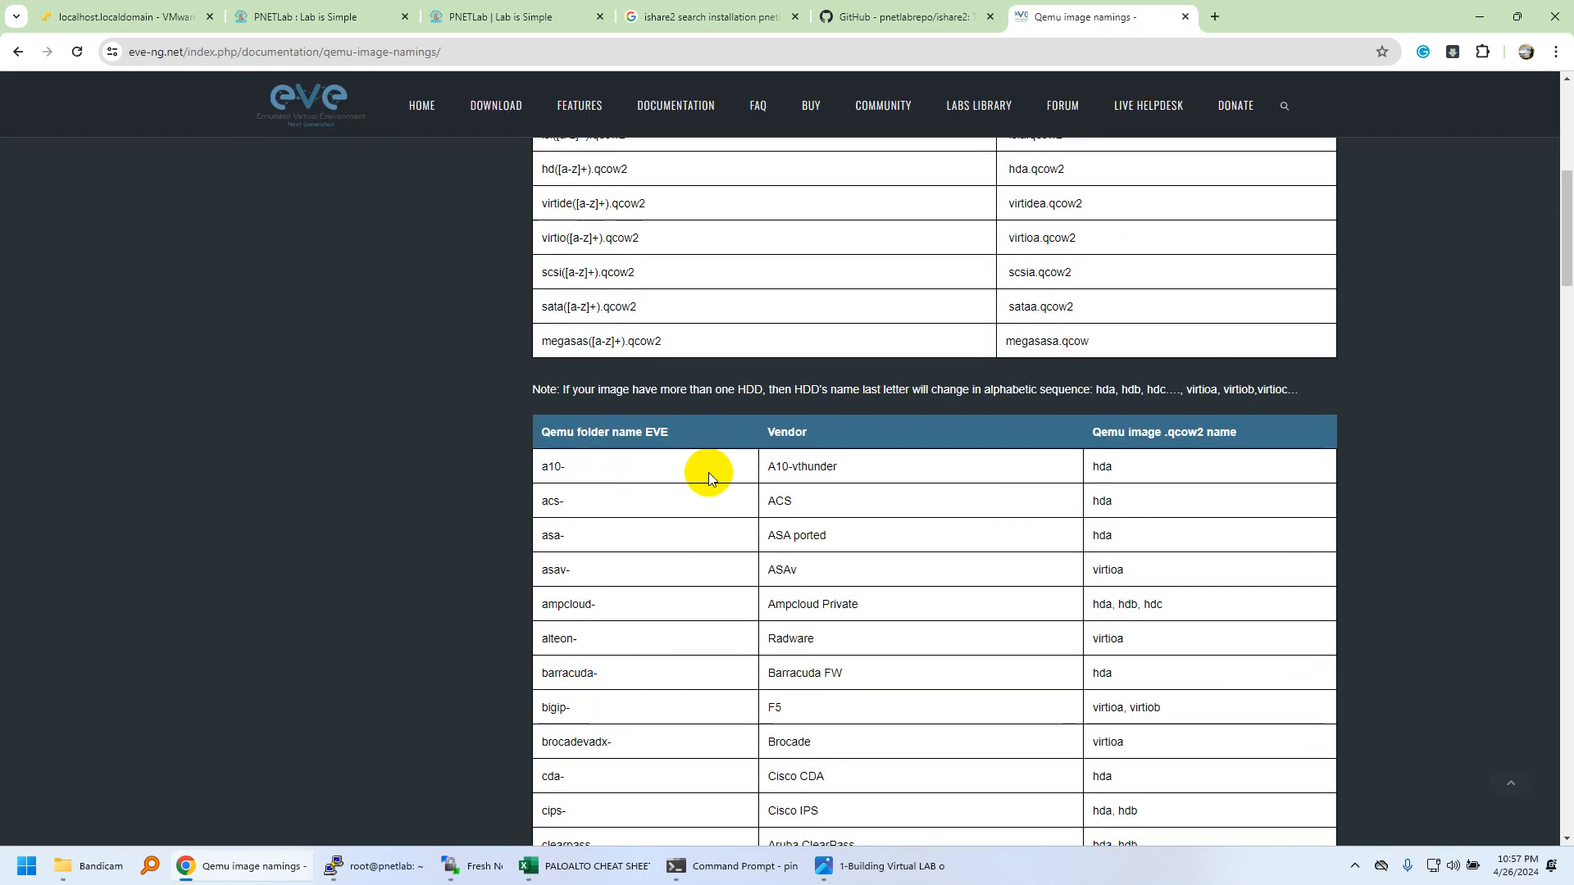
pyautogui.scroll(-5, 708, 473)
pyautogui.moveTo(797, 340); pyautogui.dragTo(806, 608)
pyautogui.click(815, 611)
pyautogui.scroll(-5, 815, 611)
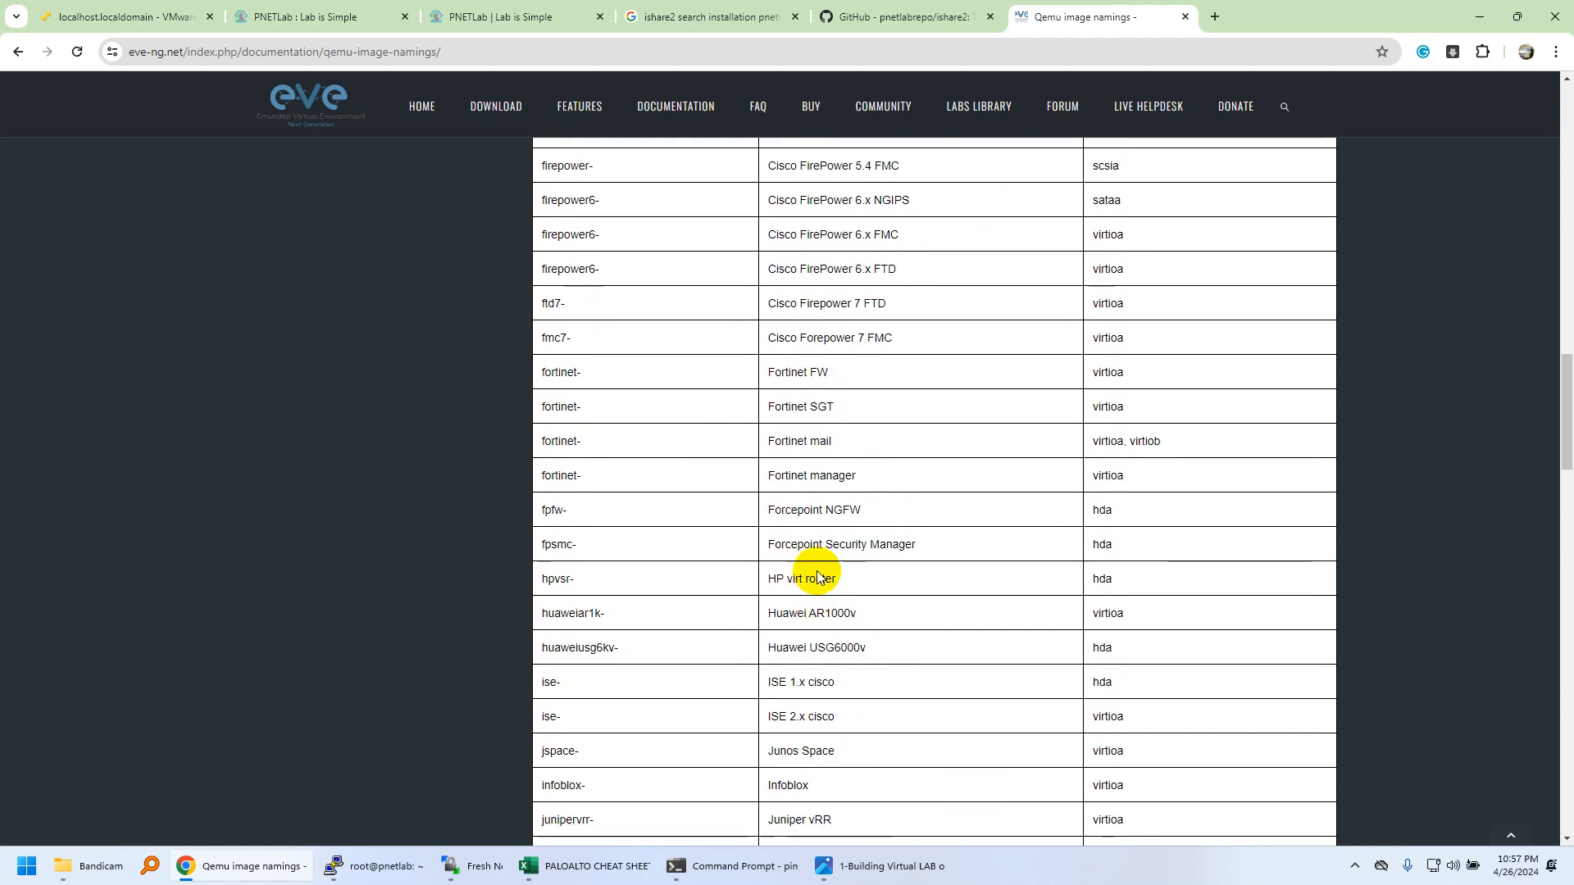
pyautogui.scroll(-9, 815, 594)
pyautogui.scroll(-19, 816, 576)
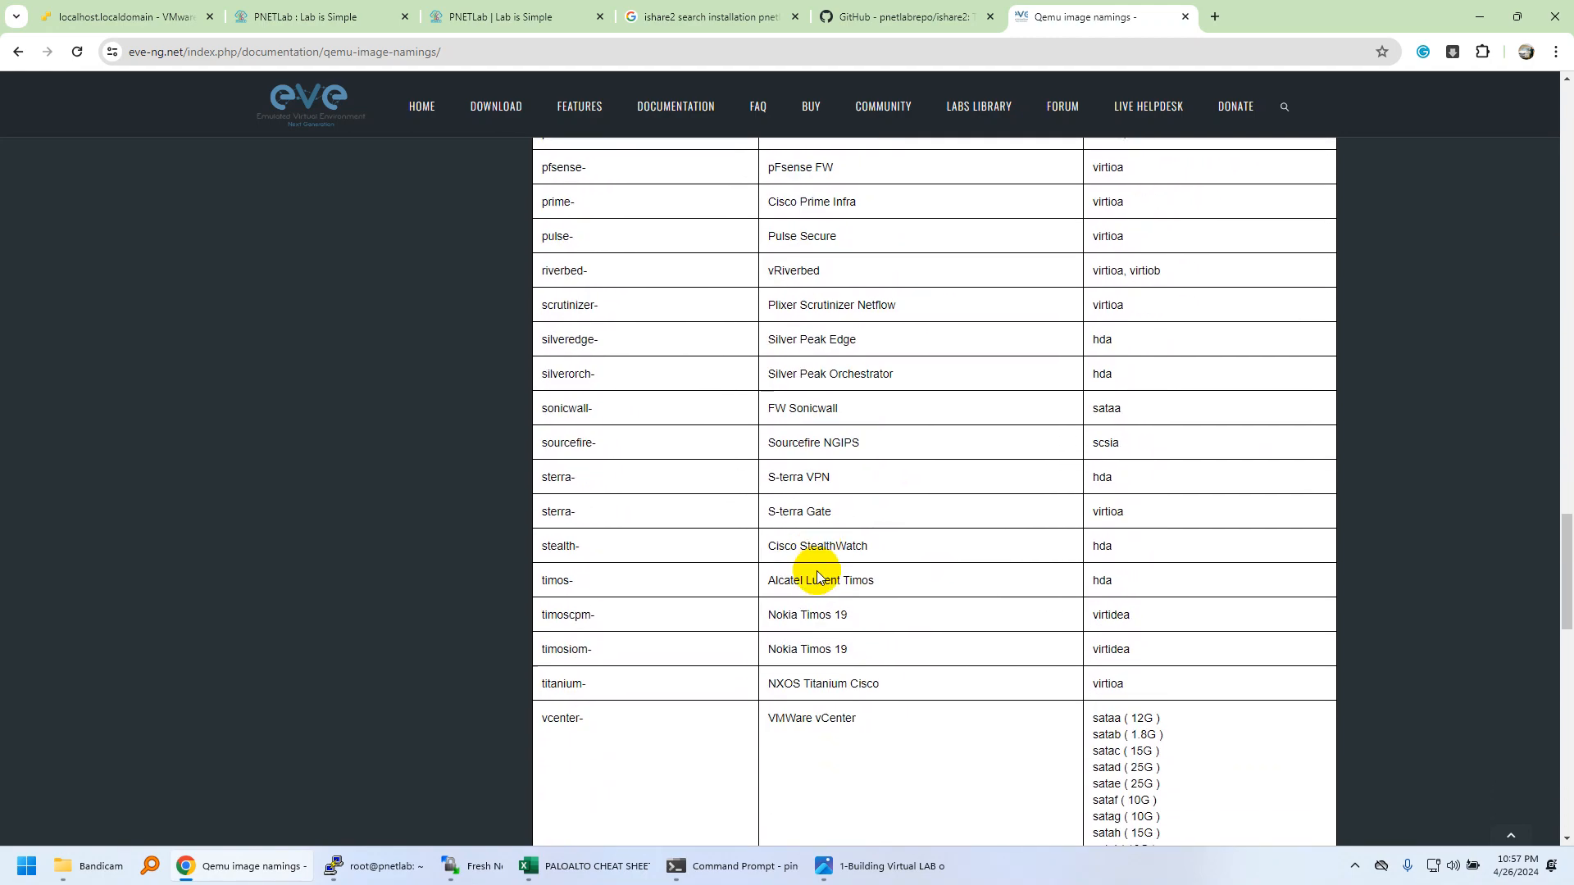
pyautogui.scroll(20, 817, 571)
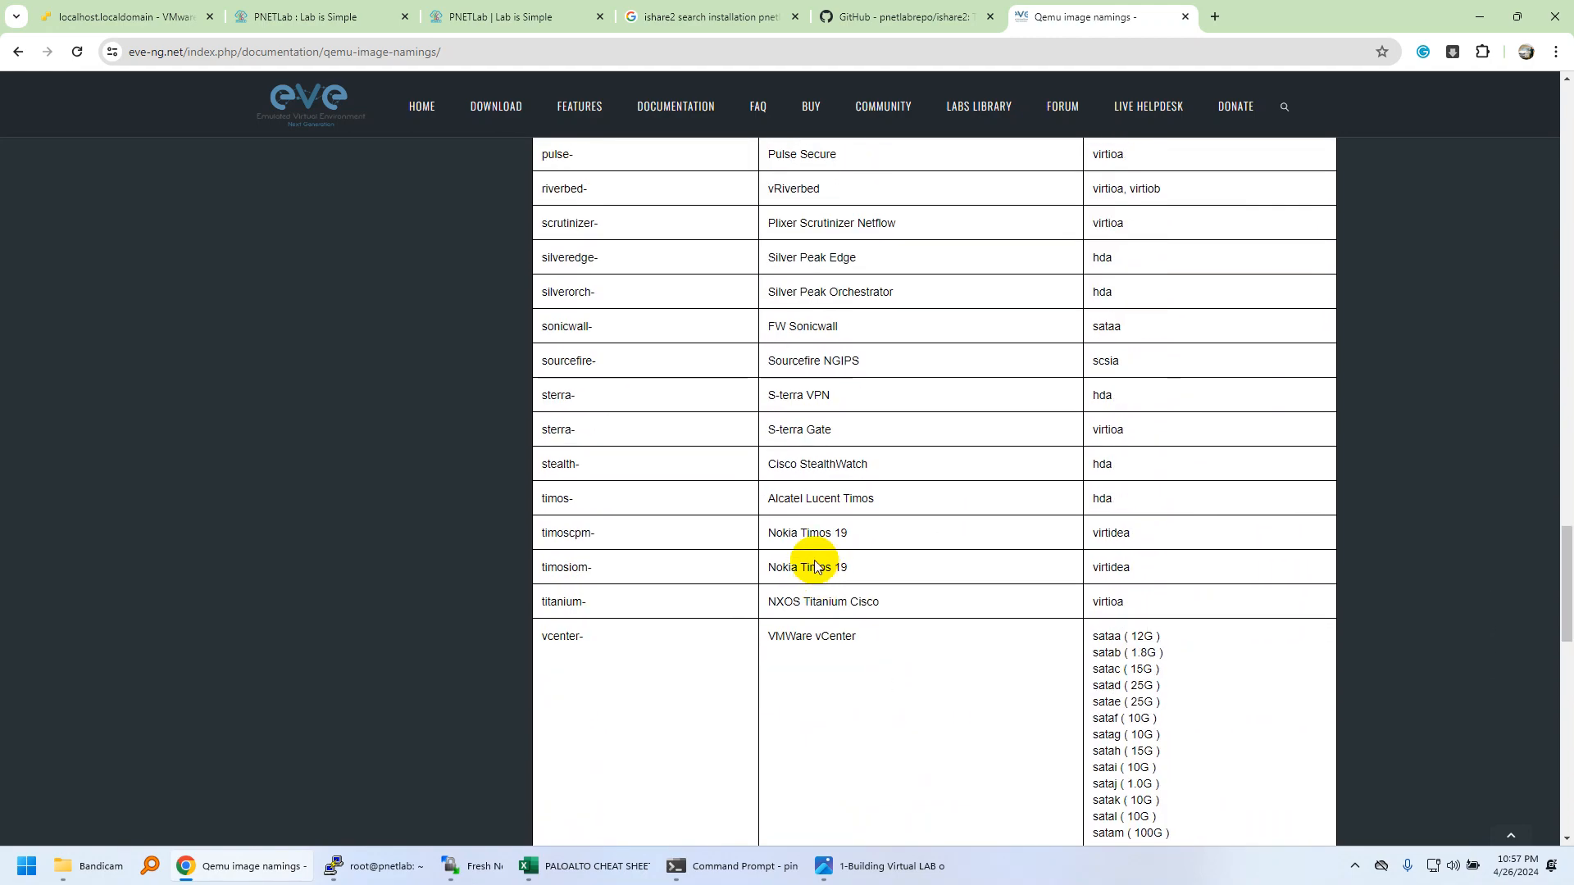
pyautogui.scroll(7, 787, 529)
pyautogui.scroll(-3, 787, 526)
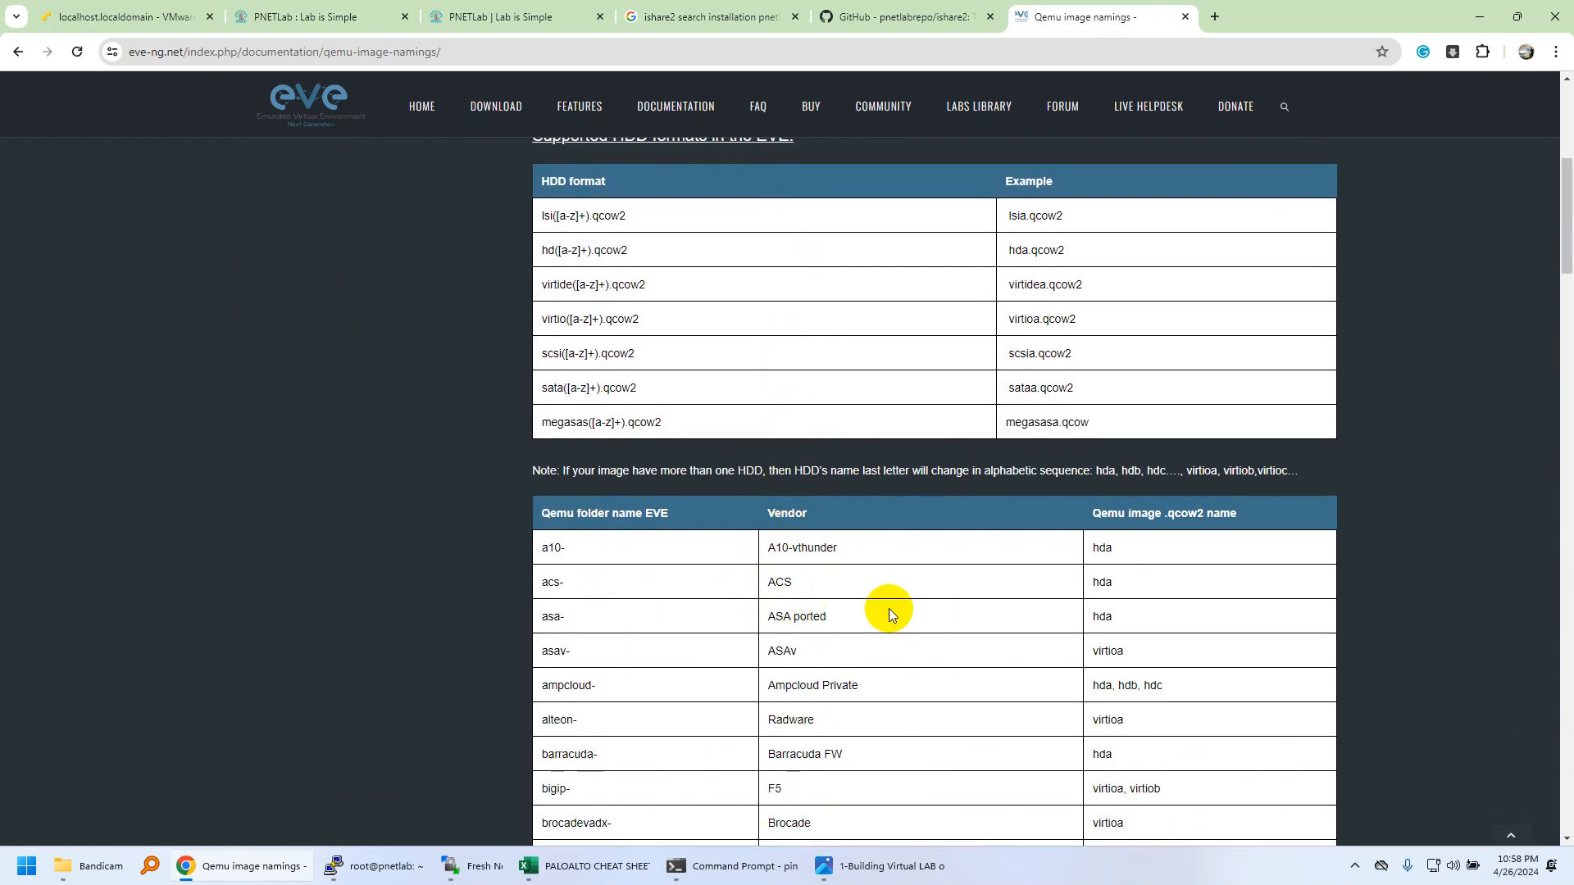
pyautogui.scroll(-6, 943, 636)
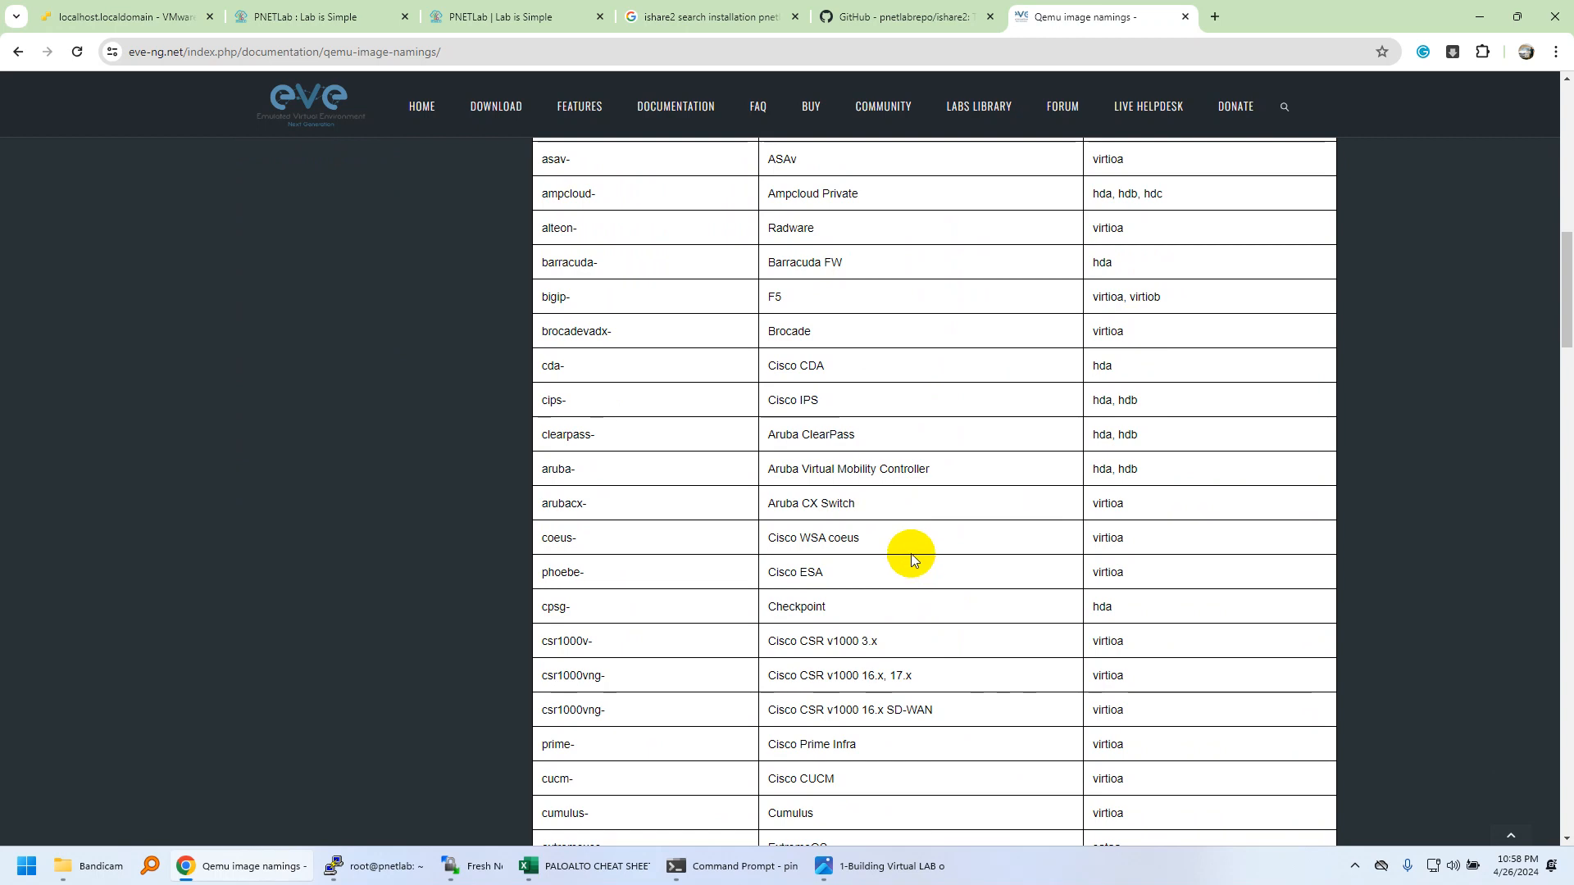
pyautogui.doubleClick(1092, 641)
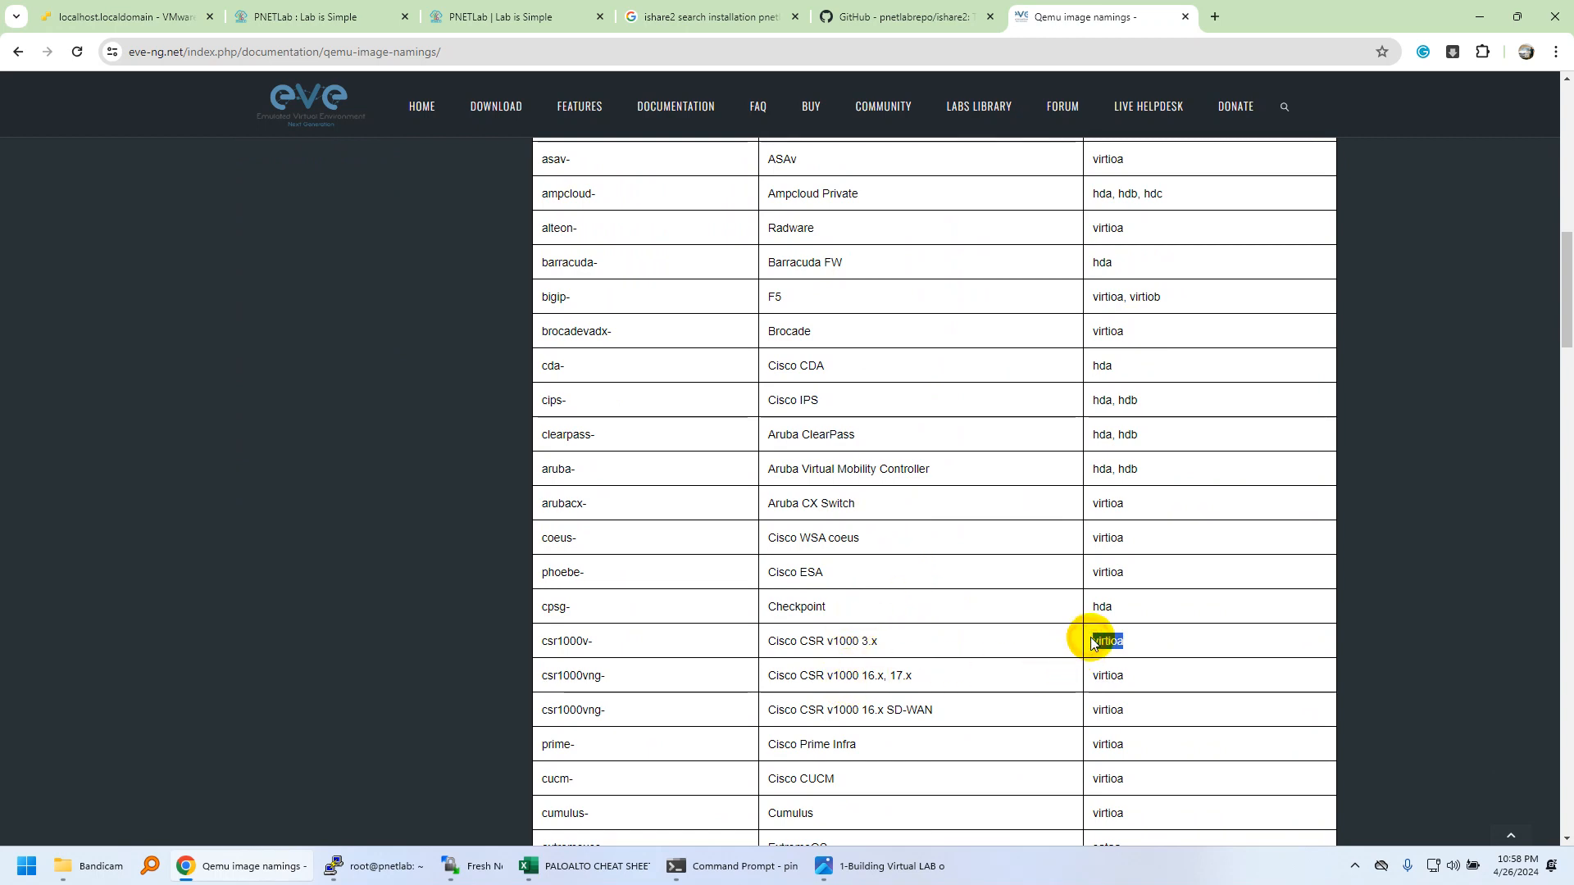
pyautogui.click(818, 664)
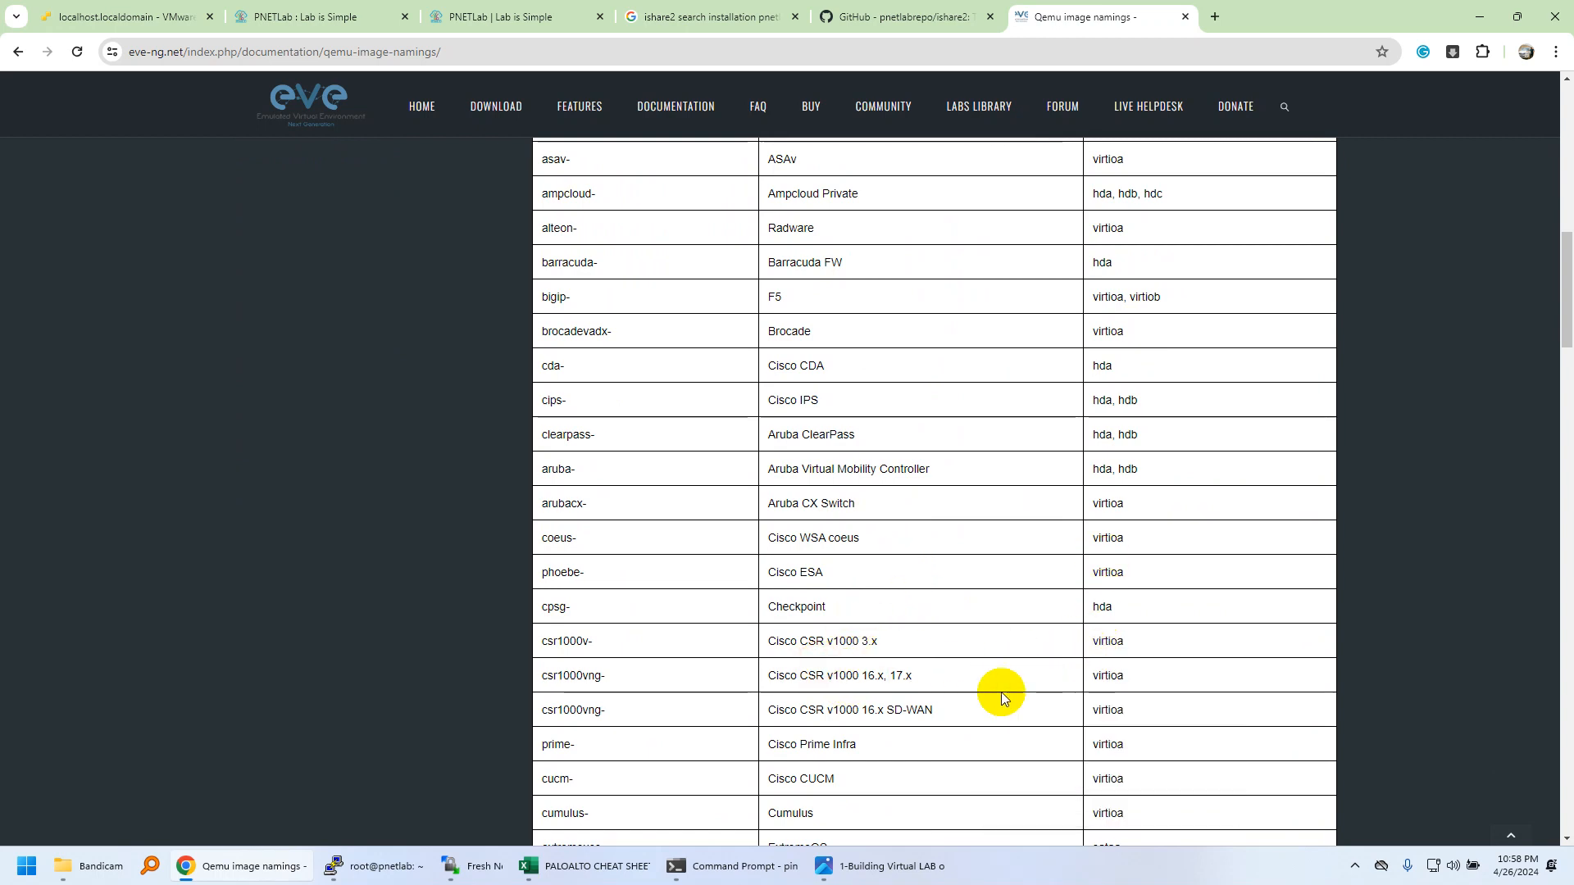
# Find 'nexu' on the page and mark the nxosv9k sataa and hpvsr hda disk names.
pyautogui.hotkey('ctrl', 'f')
pyautogui.write('nexu')
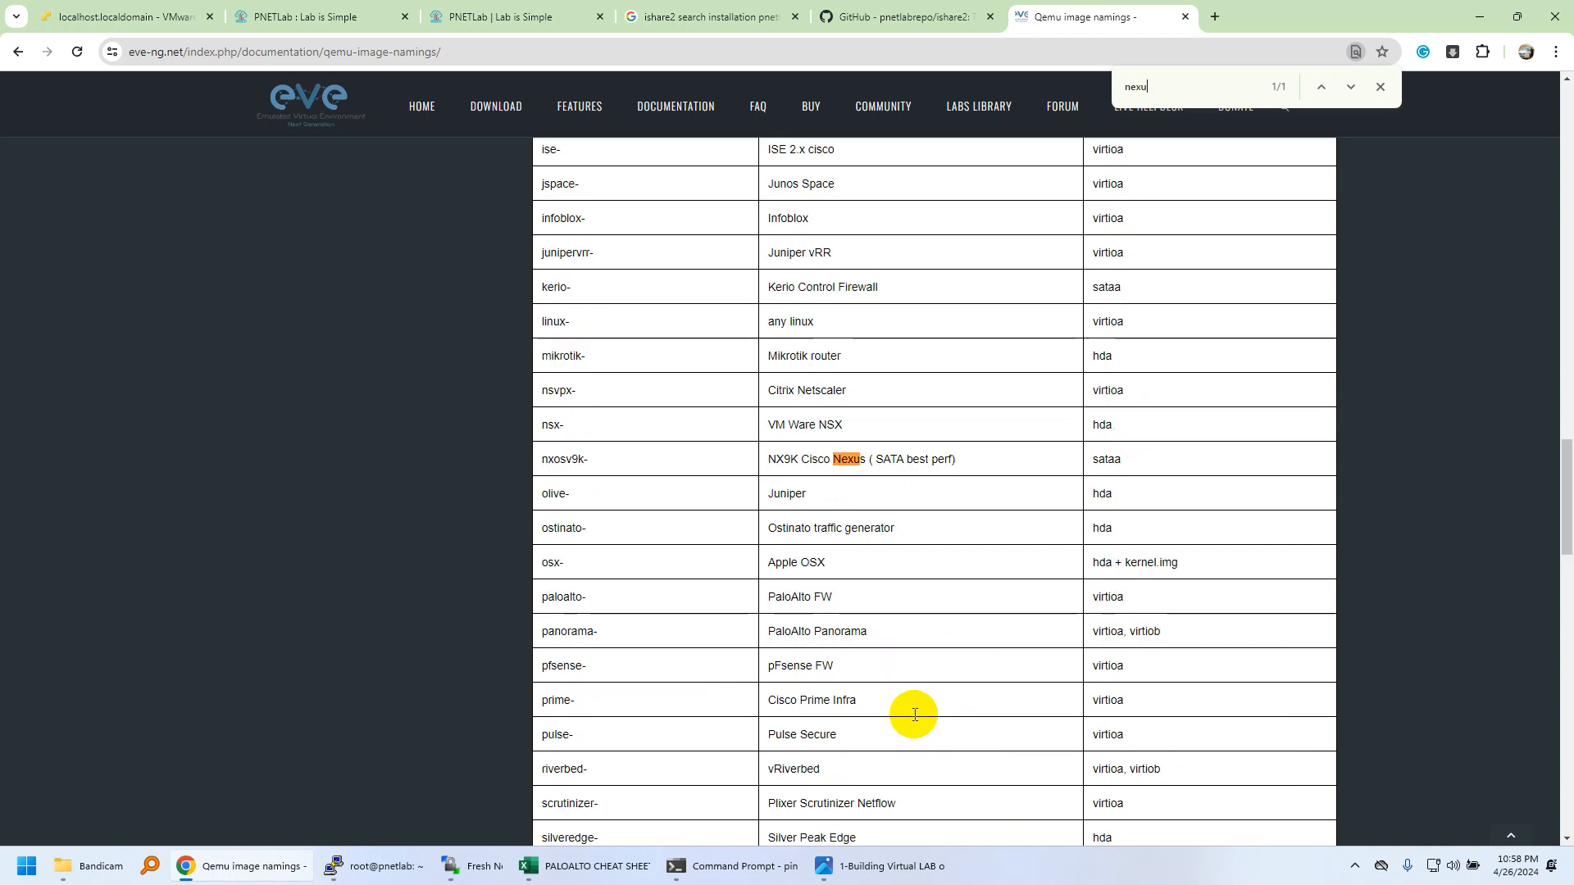
pyautogui.doubleClick(1117, 459)
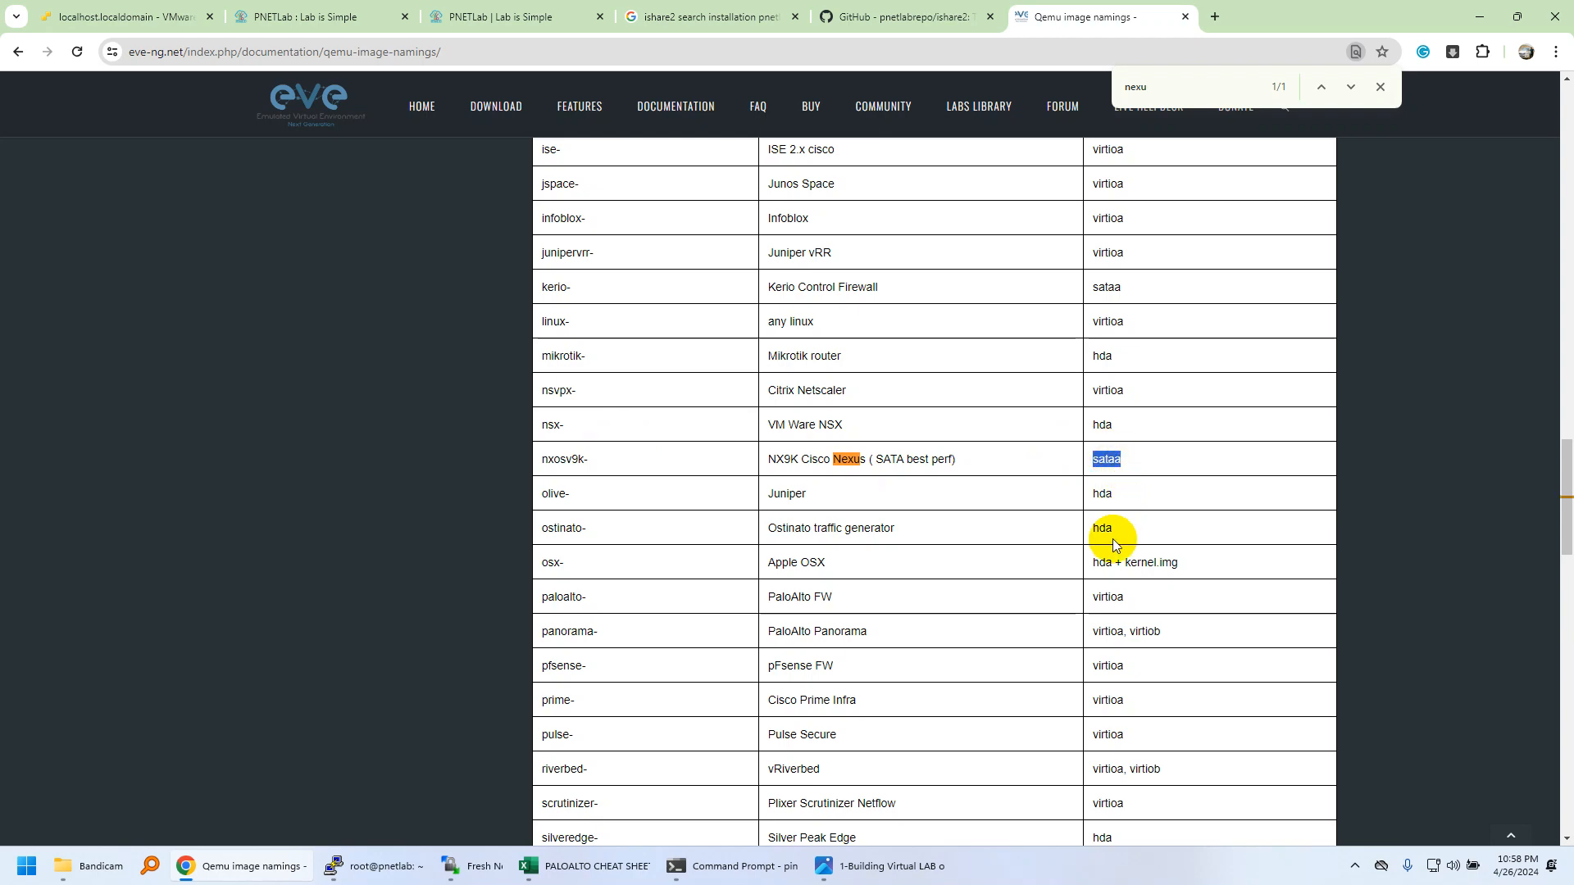
pyautogui.scroll(4, 1114, 537)
pyautogui.click(1174, 694)
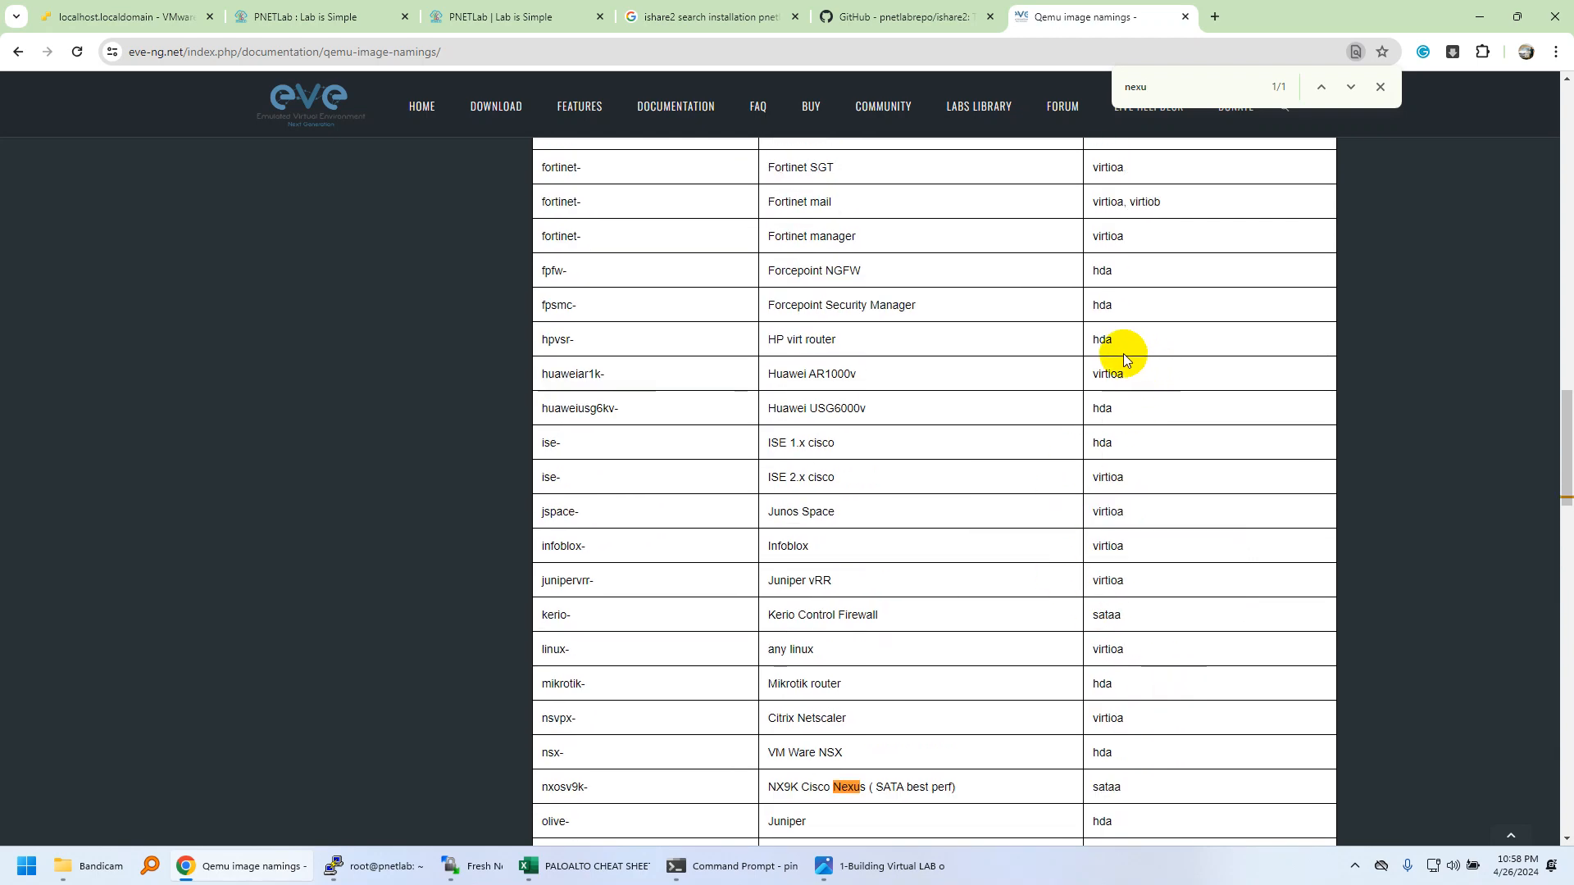
pyautogui.doubleClick(1107, 335)
pyautogui.scroll(2, 1093, 468)
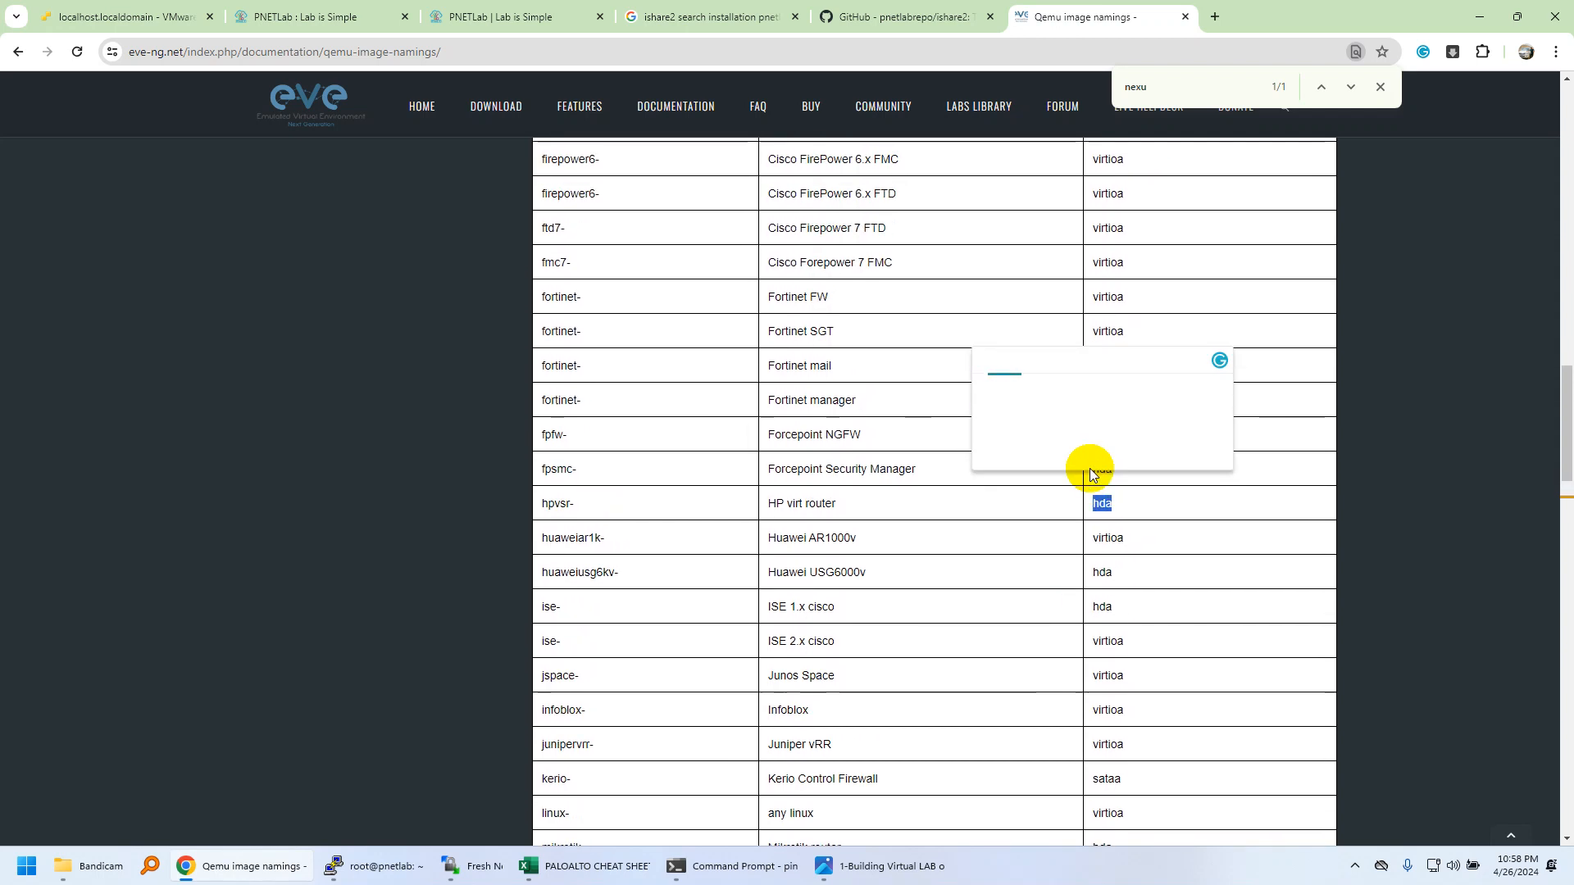
pyautogui.click(1115, 300)
pyautogui.click(680, 427)
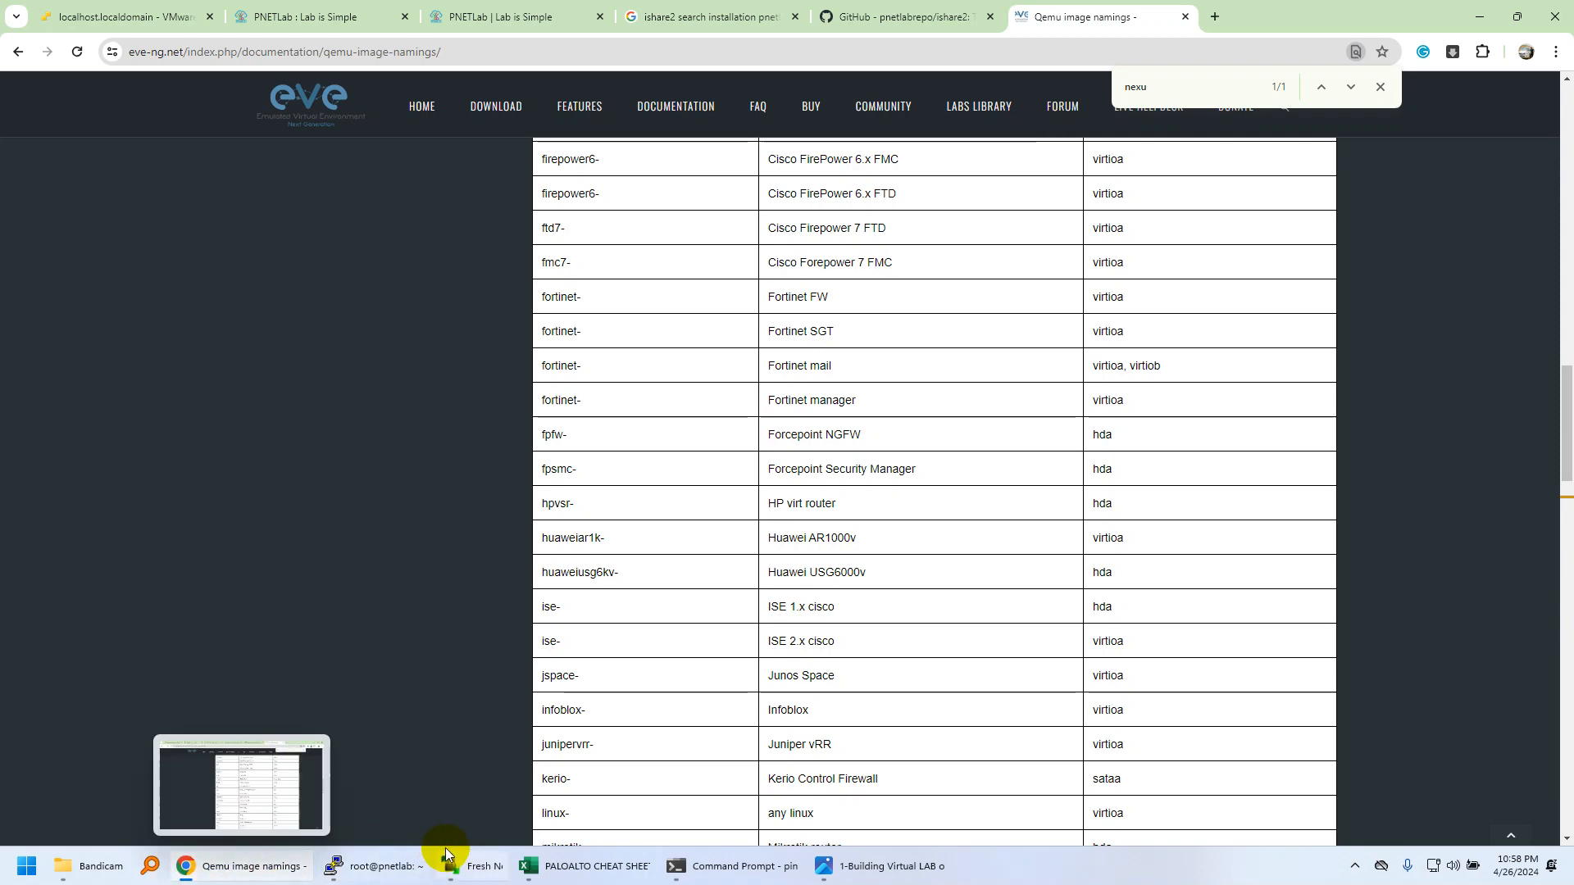
# Compare with WinSCP, then return to the GitHub ishare2 tab and select its address.
pyautogui.click(475, 868)
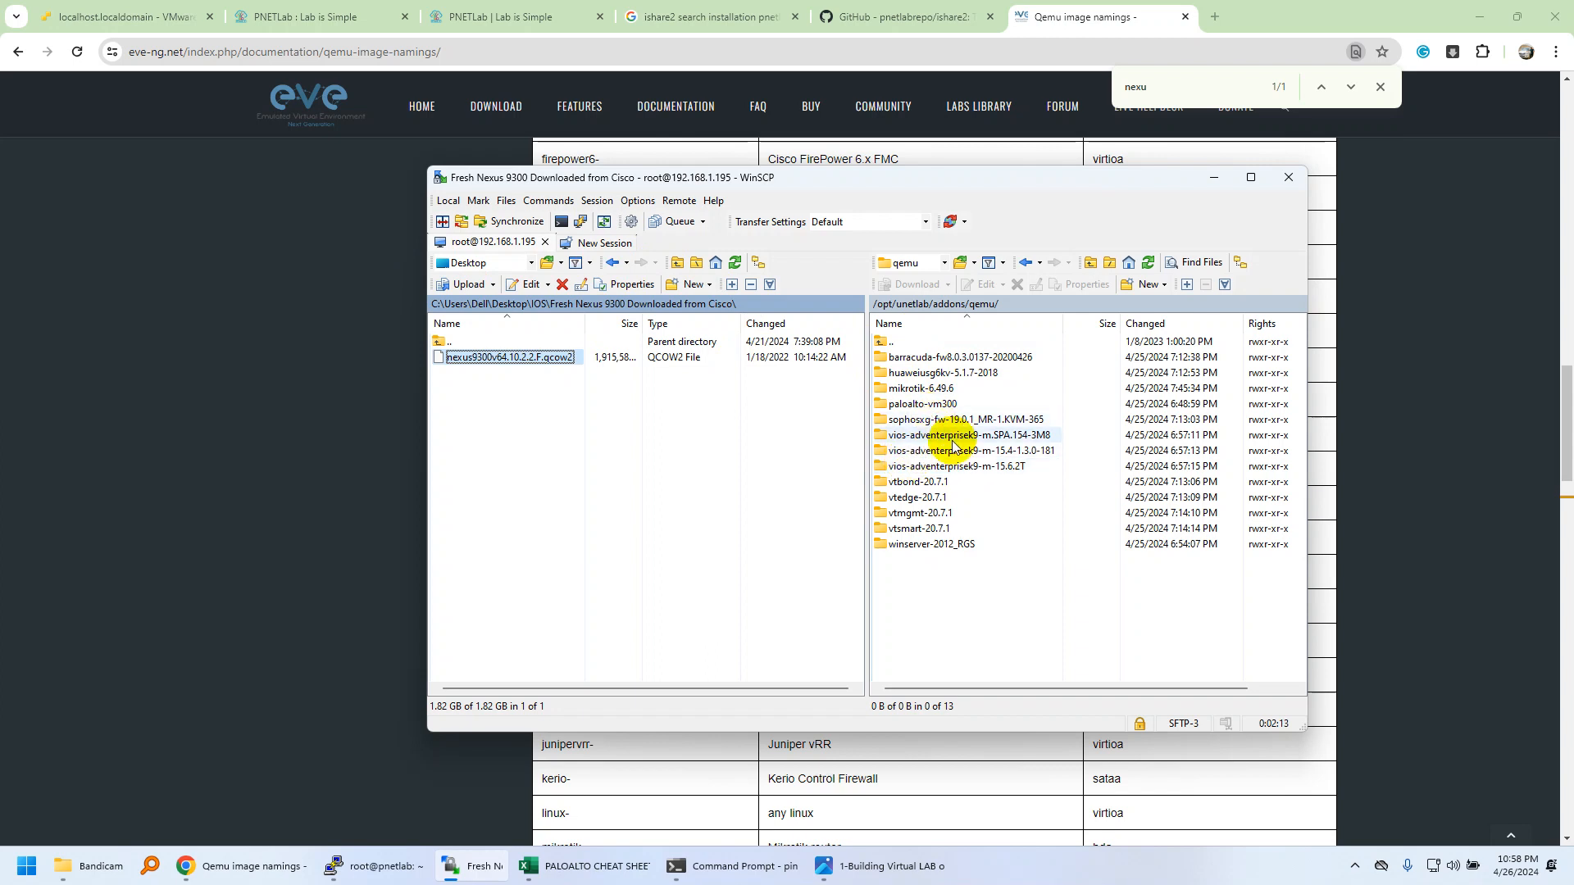
pyautogui.click(888, 779)
pyautogui.scroll(-20, 832, 483)
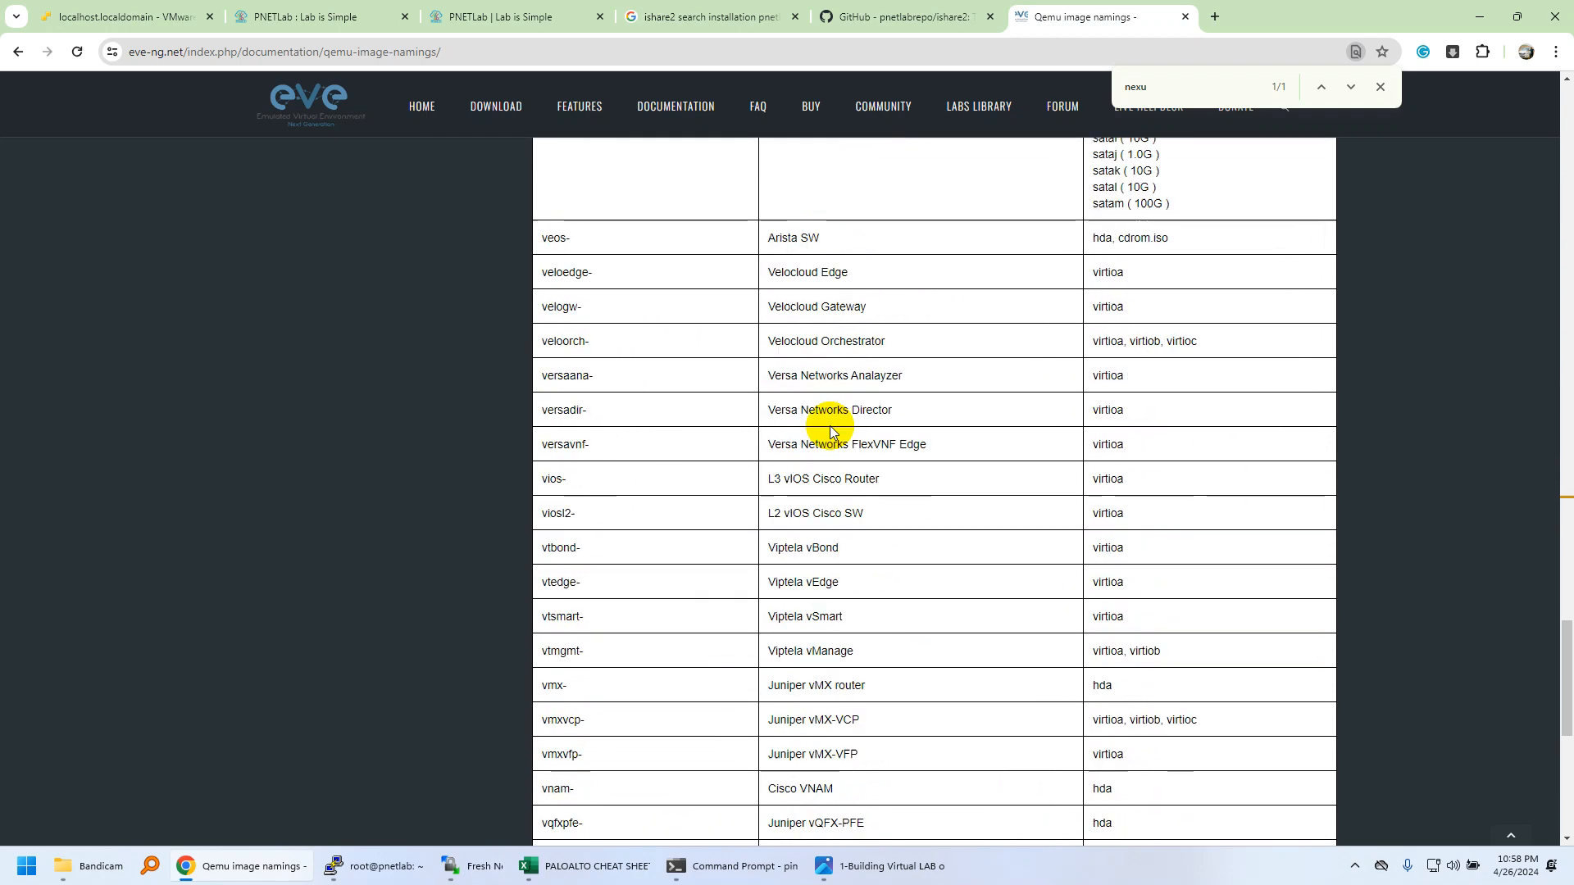
pyautogui.scroll(15, 831, 432)
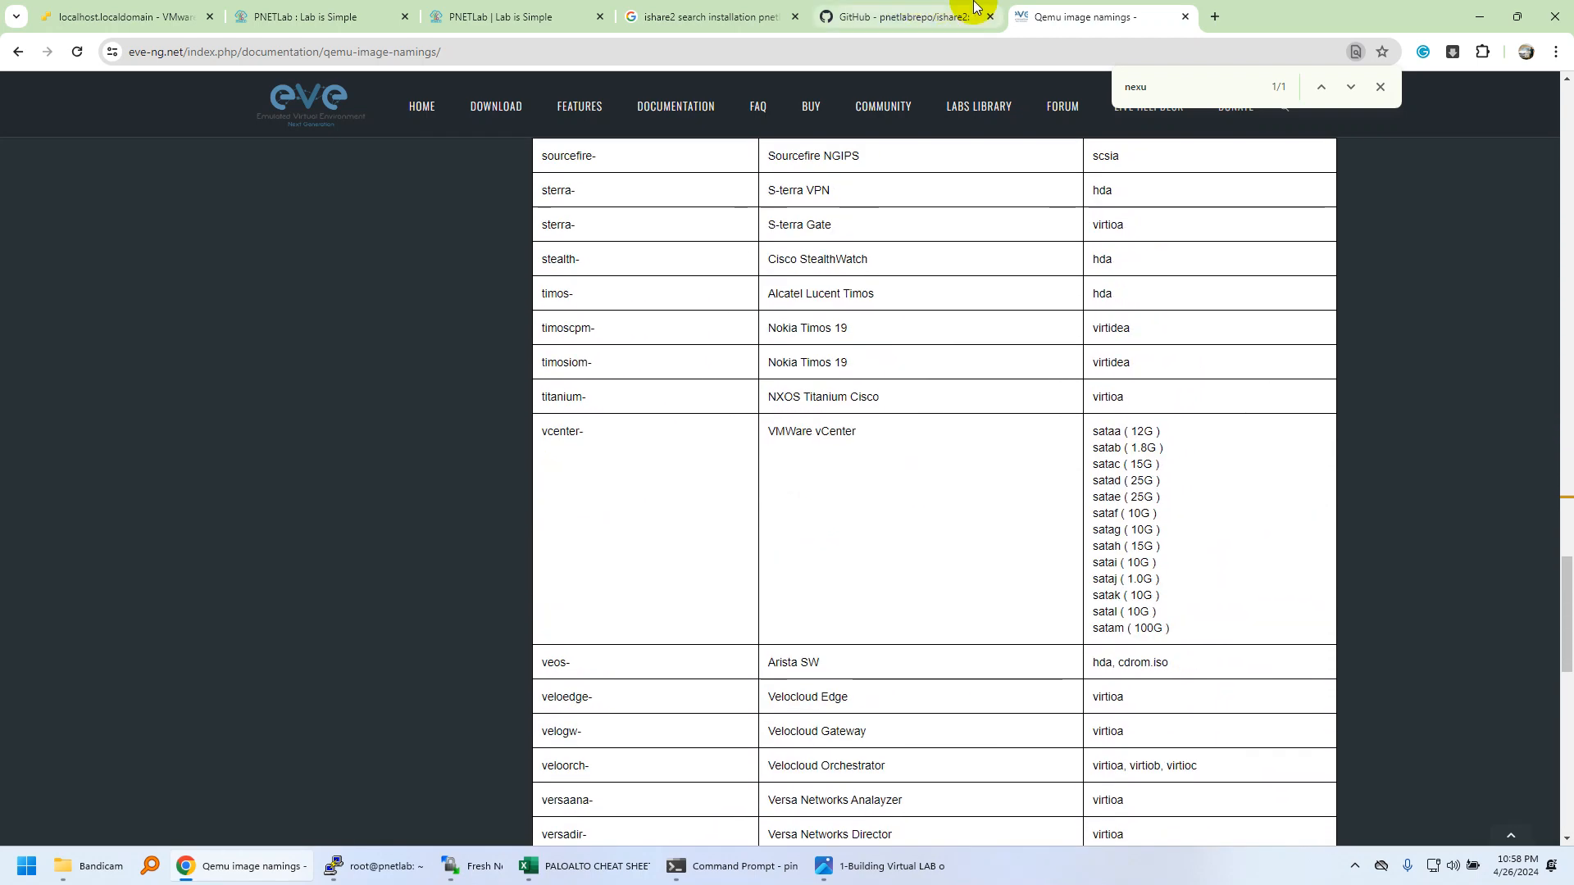
pyautogui.click(870, 16)
pyautogui.click(912, 56)
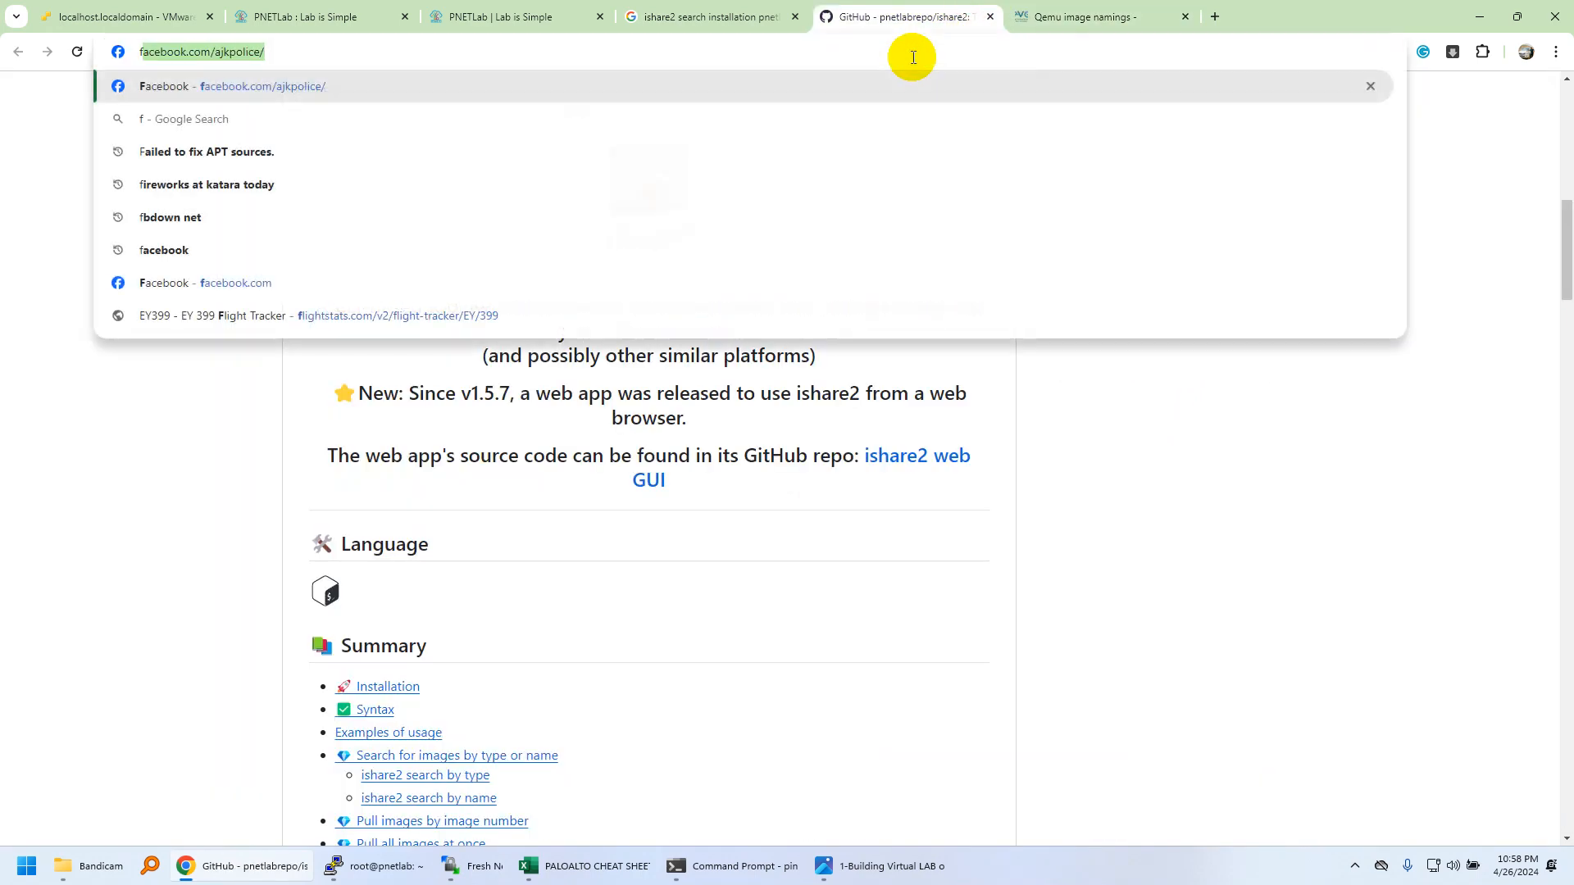
# Search Google for 'fix permissions eve-ng' and open the EVE-NG Cisco IOL guide result.
pyautogui.write('fix permiss')
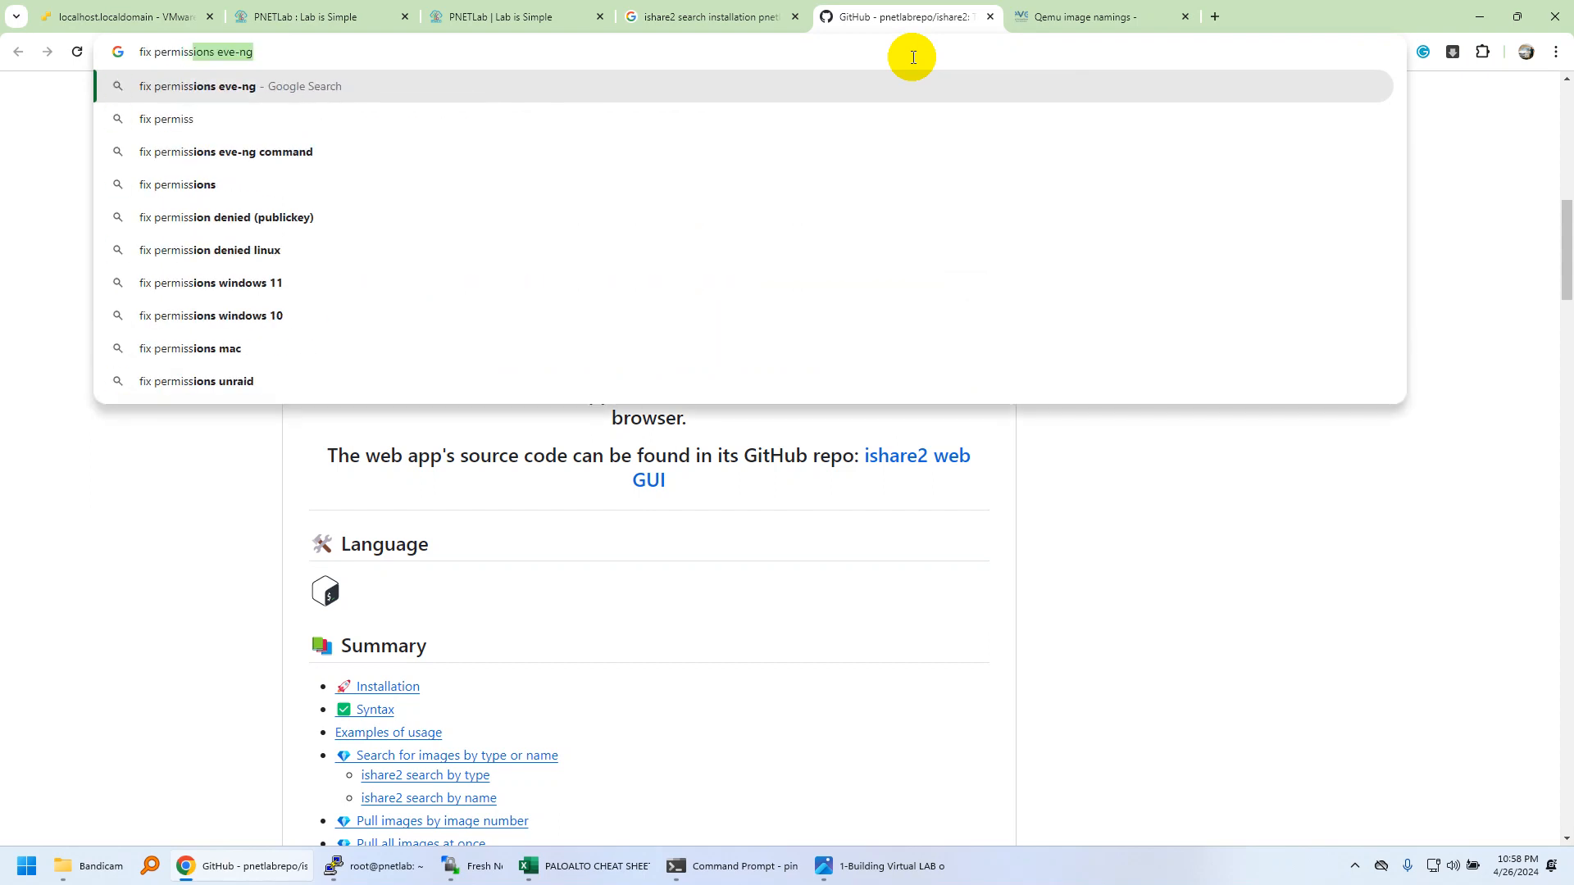
pyautogui.press('Return')
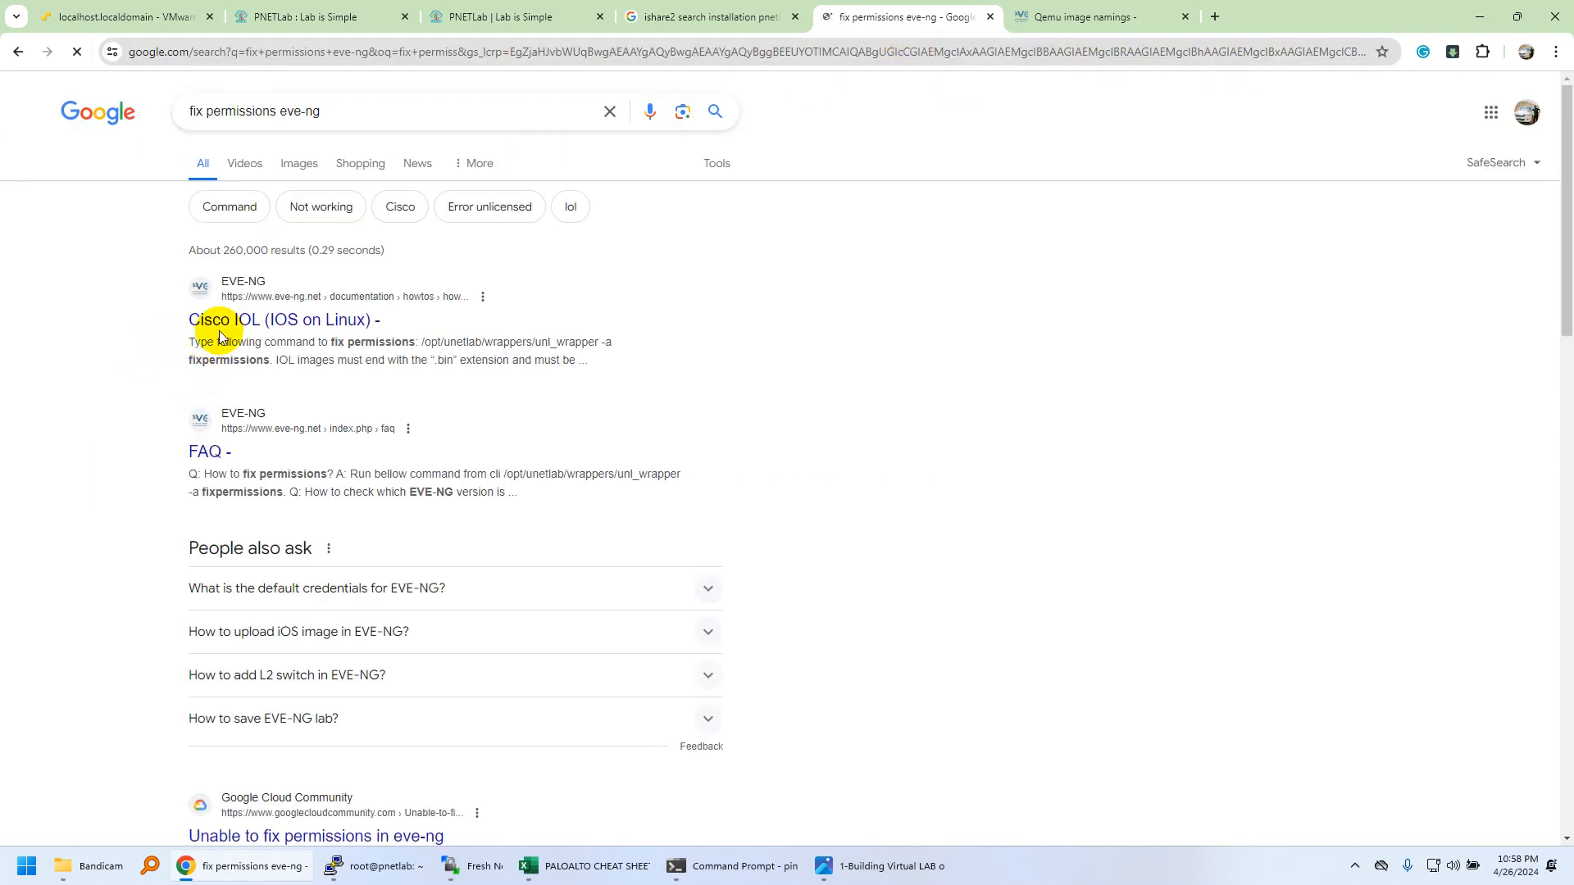
pyautogui.middleClick(246, 321)
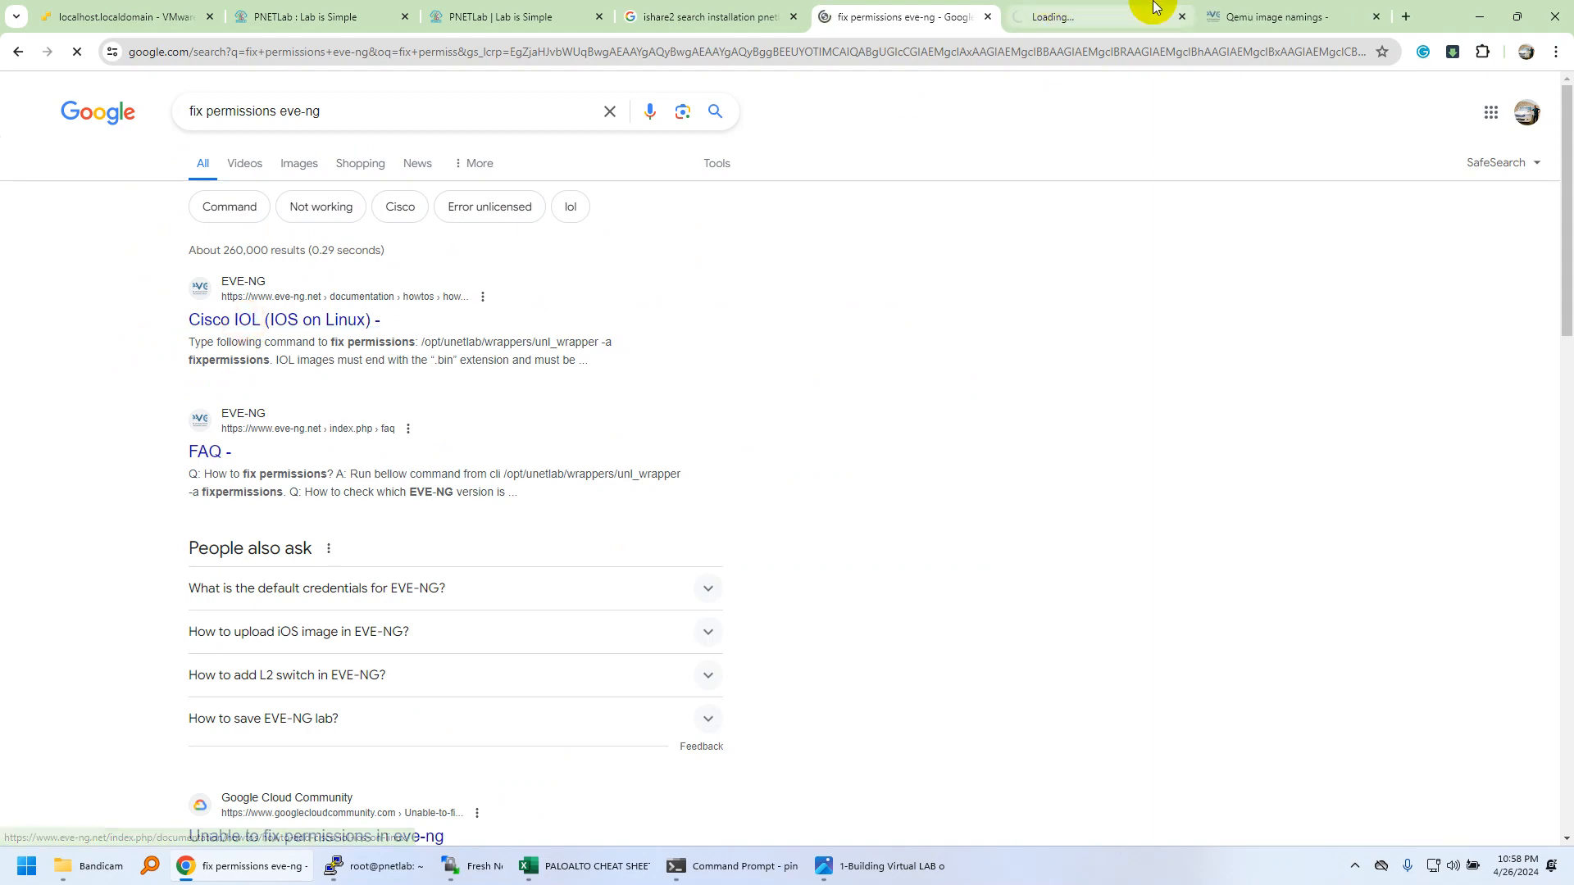
pyautogui.click(1077, 7)
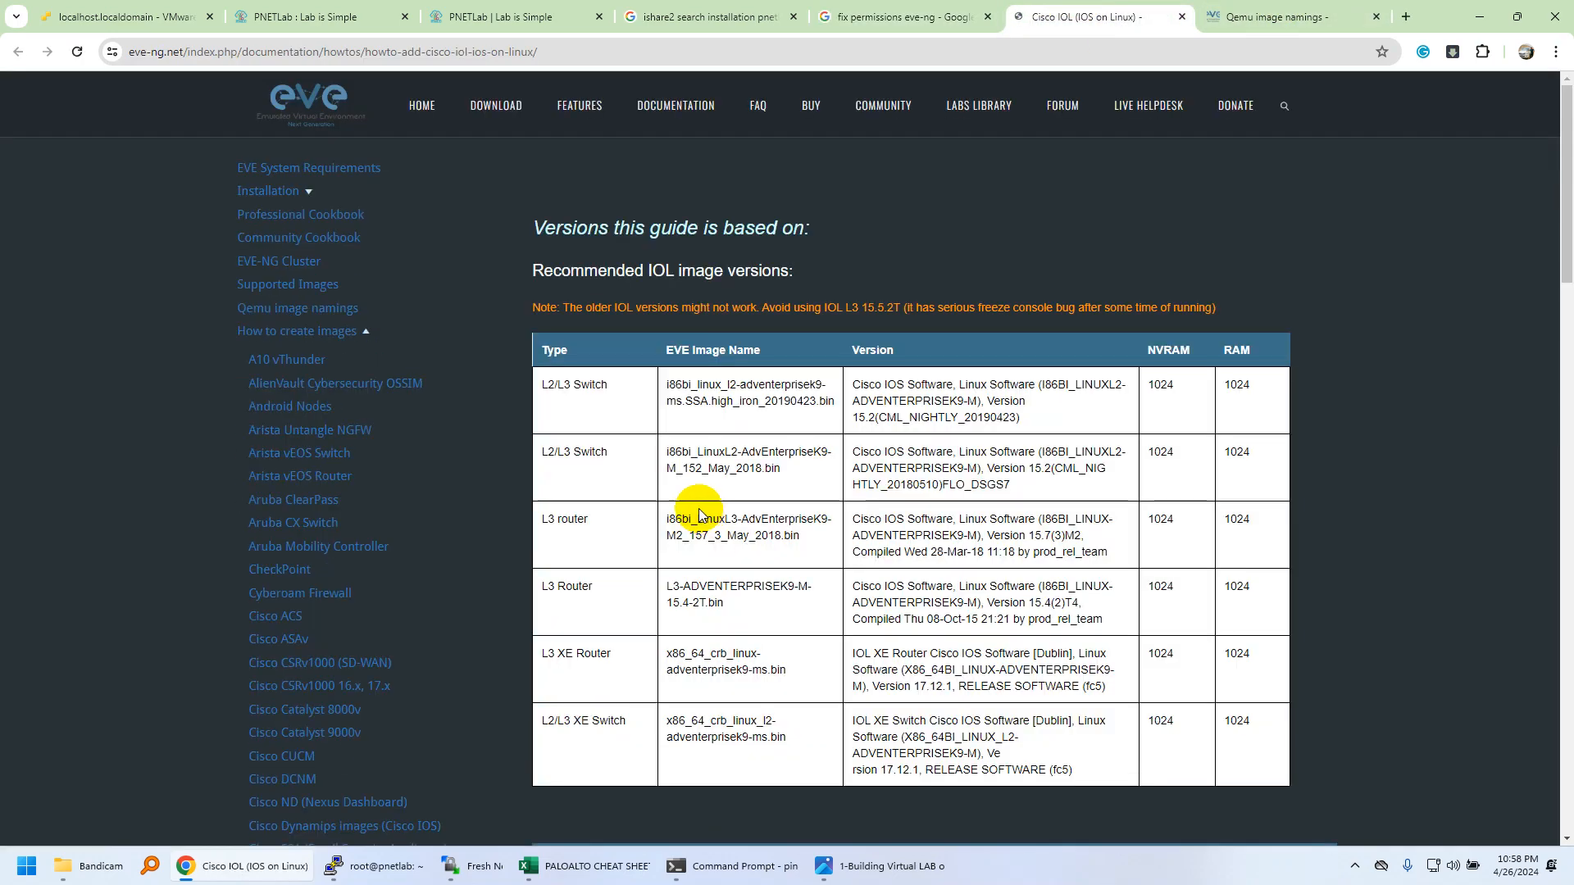
# Find and select the fixpermissions command in the Cisco IOL guide.
pyautogui.scroll(-7, 710, 343)
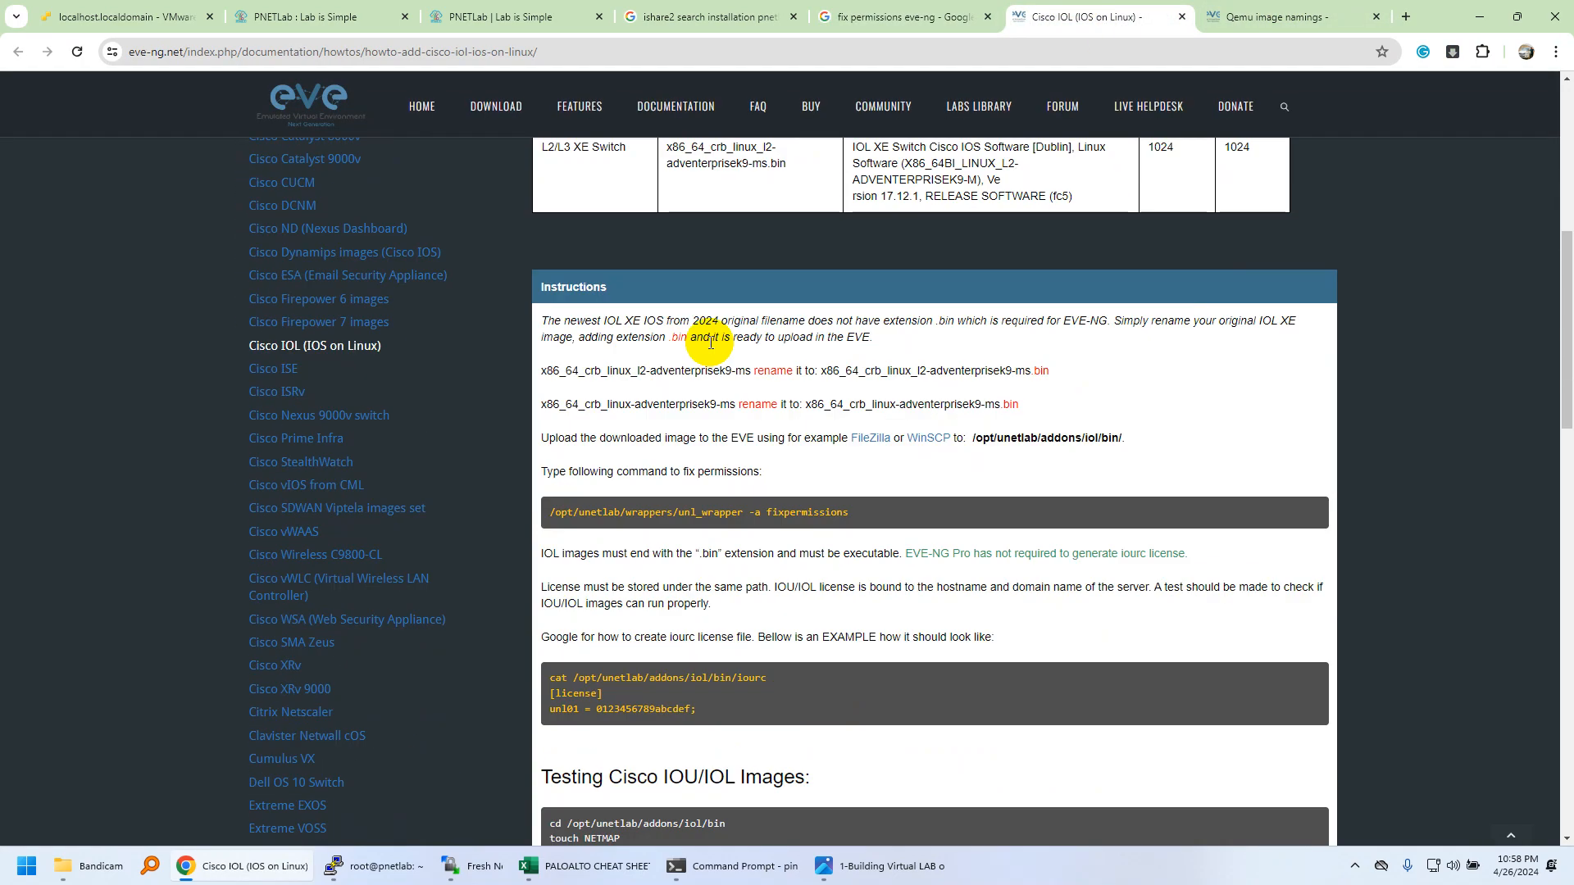
pyautogui.moveTo(849, 513); pyautogui.dragTo(546, 519)
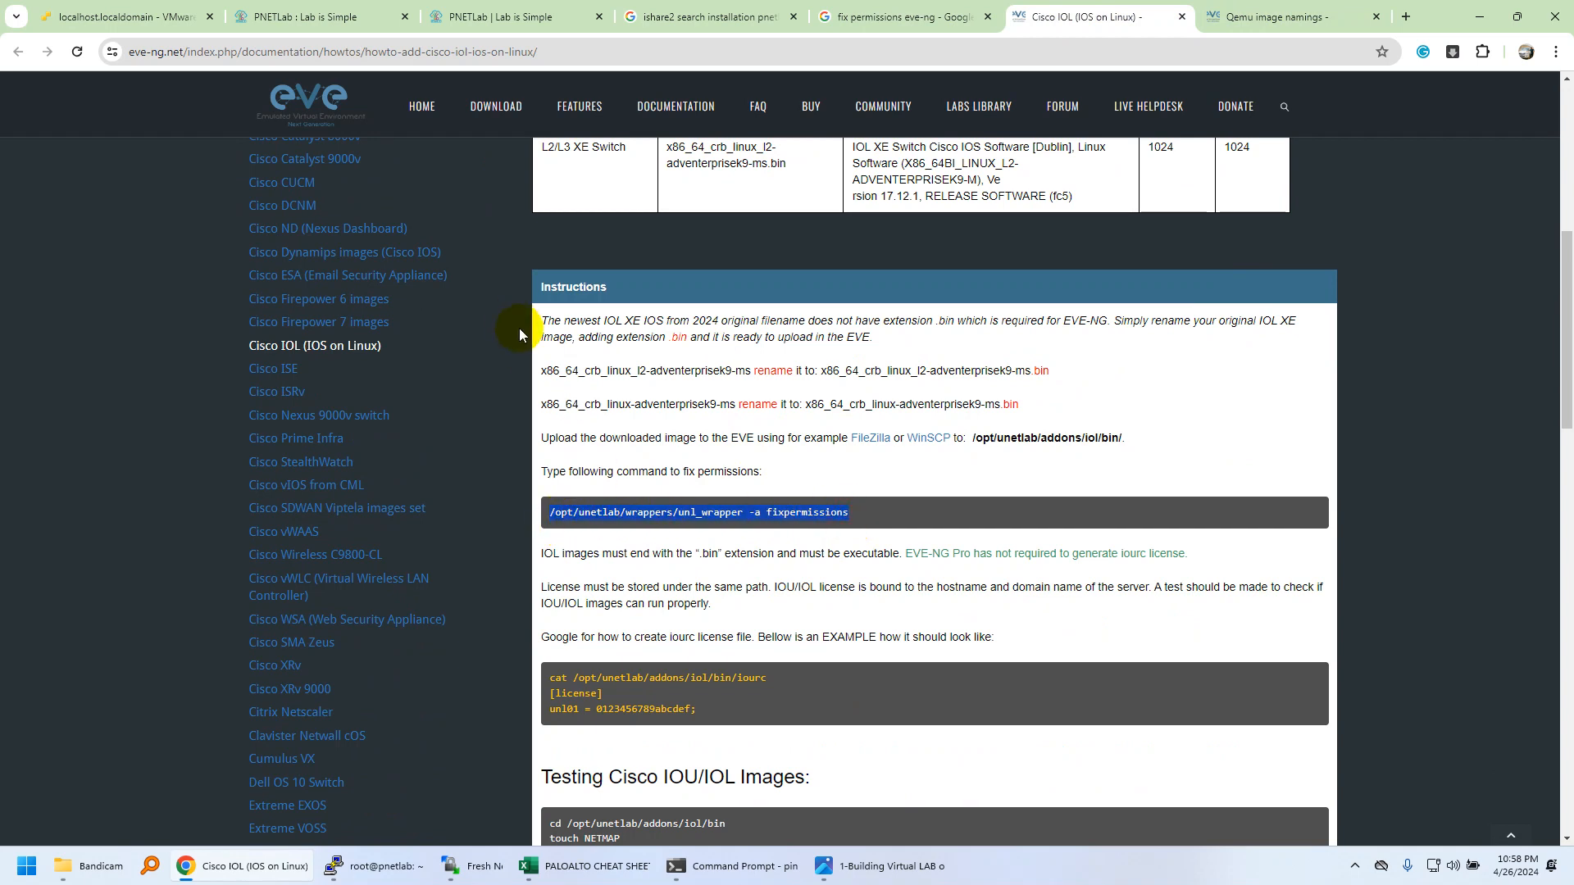
pyautogui.click(568, 514)
pyautogui.moveTo(844, 515); pyautogui.dragTo(548, 520)
pyautogui.click(554, 512)
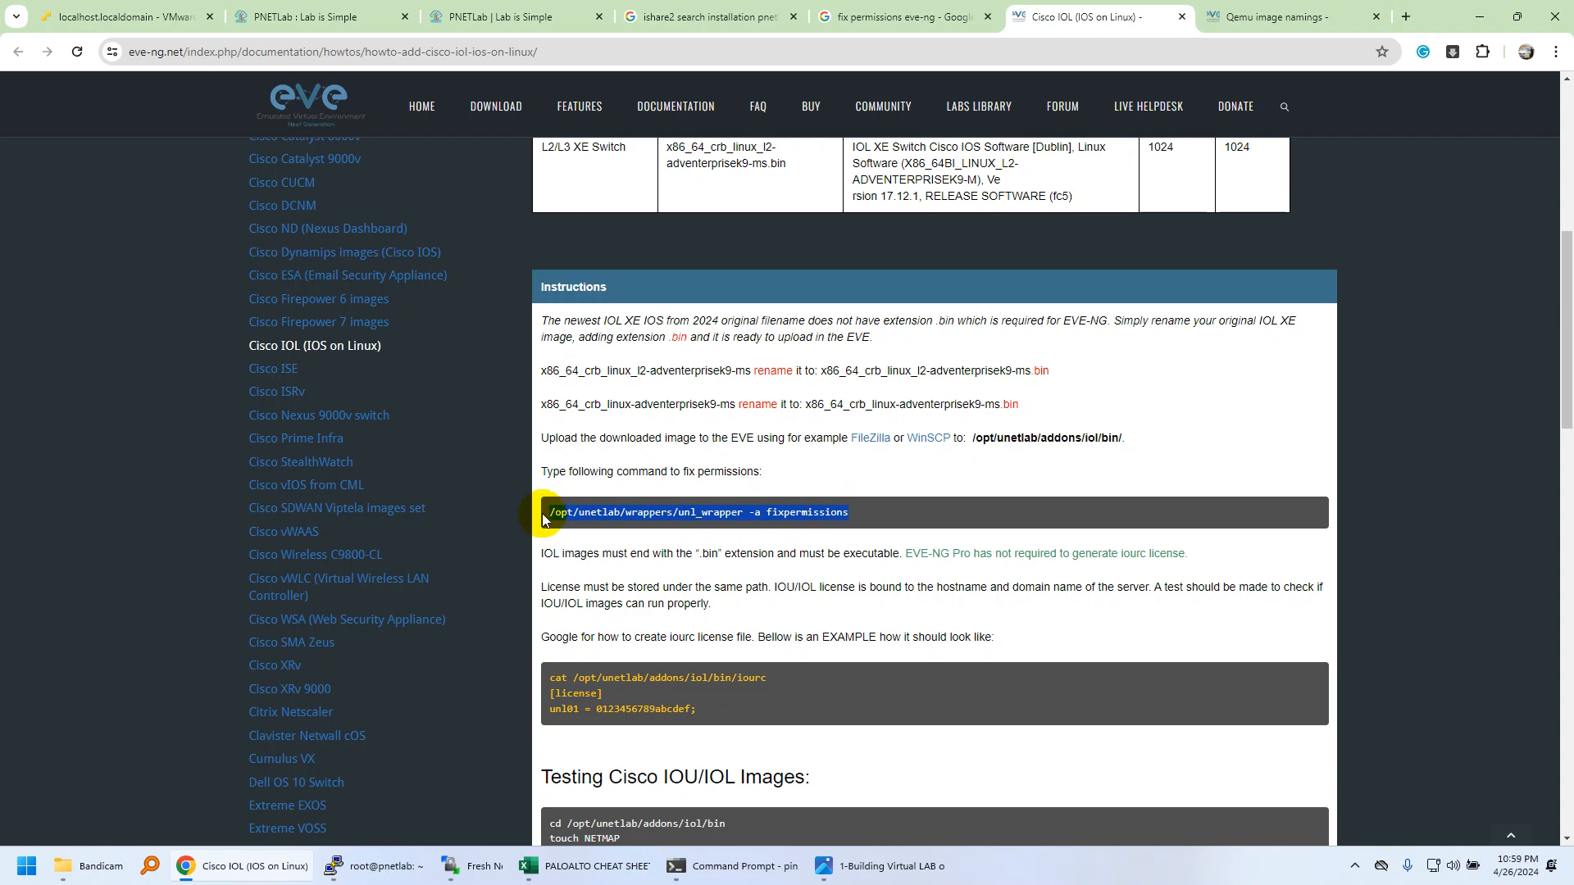
# Show PNETLab's Running Lab Sessions list, with /TestingIOS.unl and 0 nodes running.
pyautogui.click(336, 16)
pyautogui.click(509, 16)
pyautogui.click(223, 96)
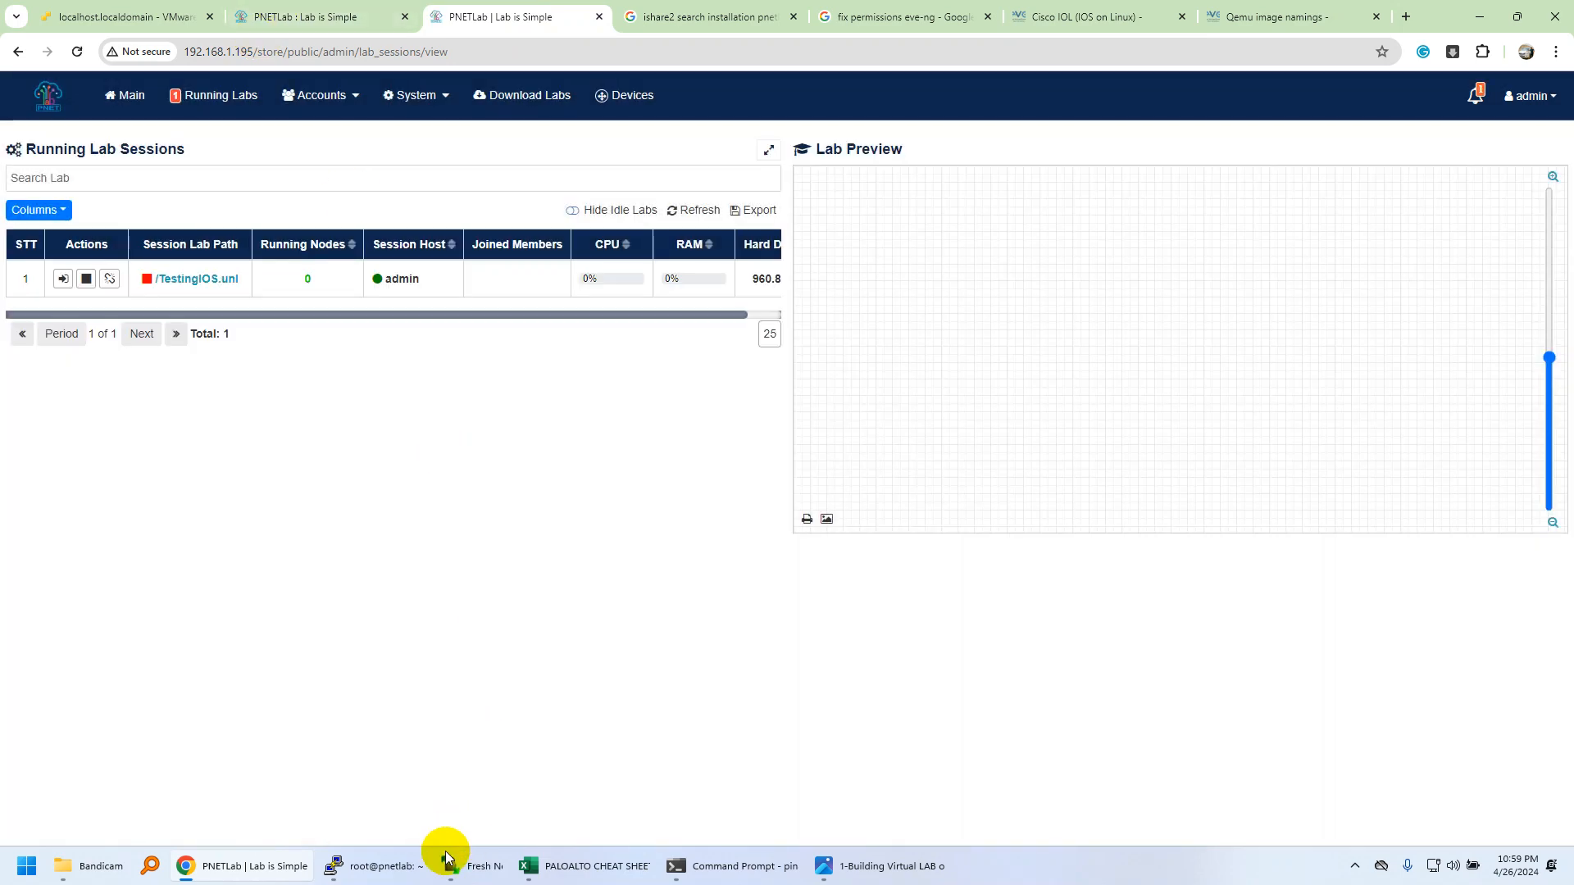
# Open the server's paloalto-vm300 folder in WinSCP to see virtioa.qcow2, then return to the EVE-NG naming page.
pyautogui.click(472, 864)
pyautogui.moveTo(948, 573); pyautogui.dragTo(937, 631)
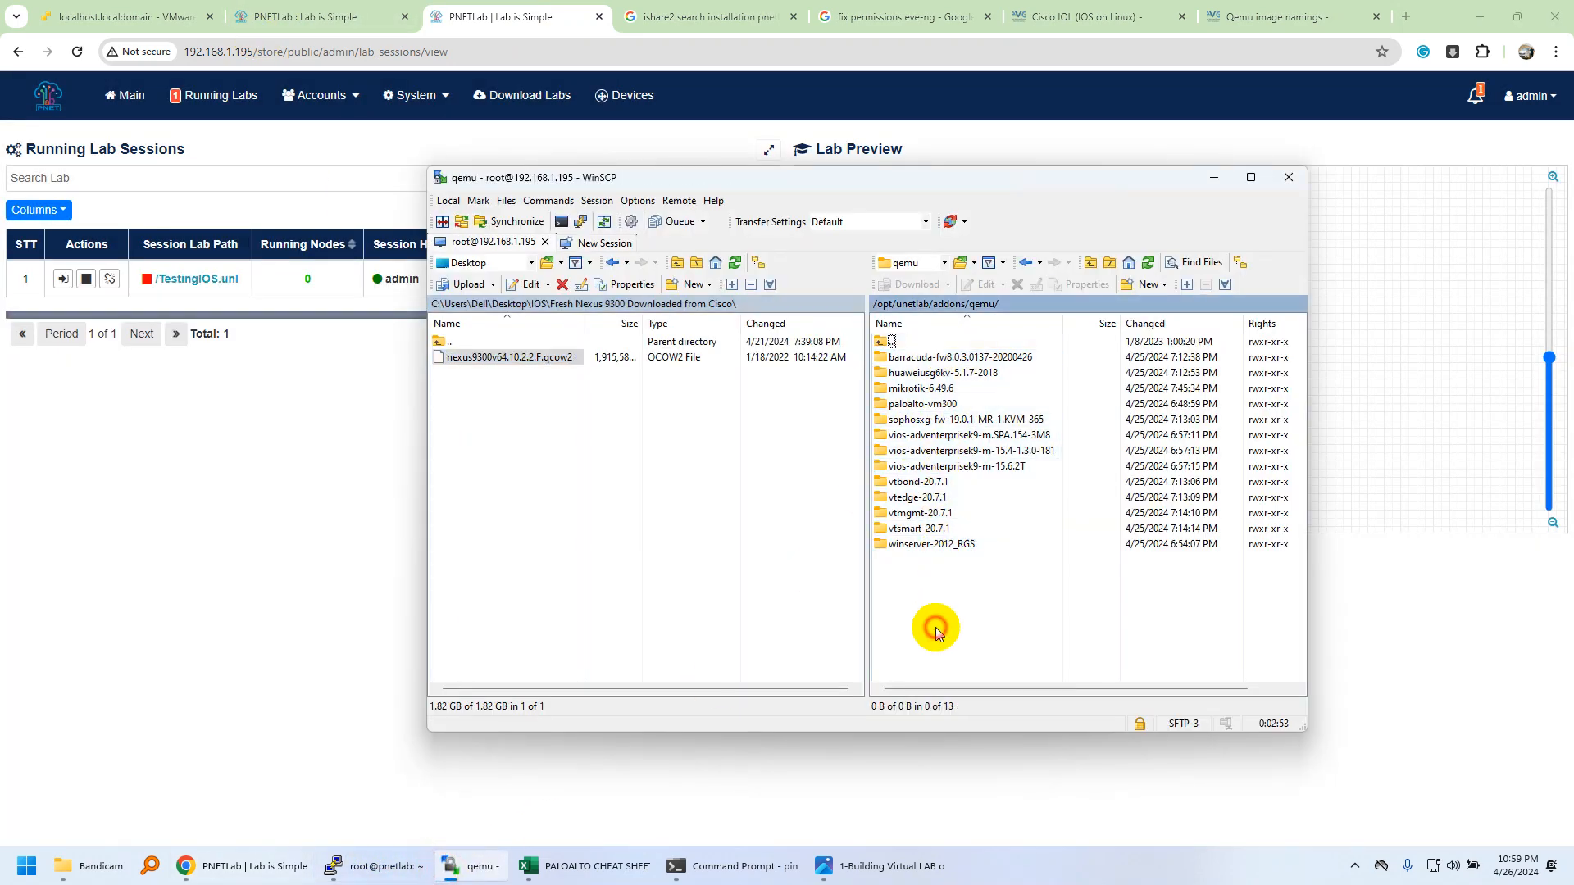
pyautogui.click(949, 407)
pyautogui.doubleClick(949, 407)
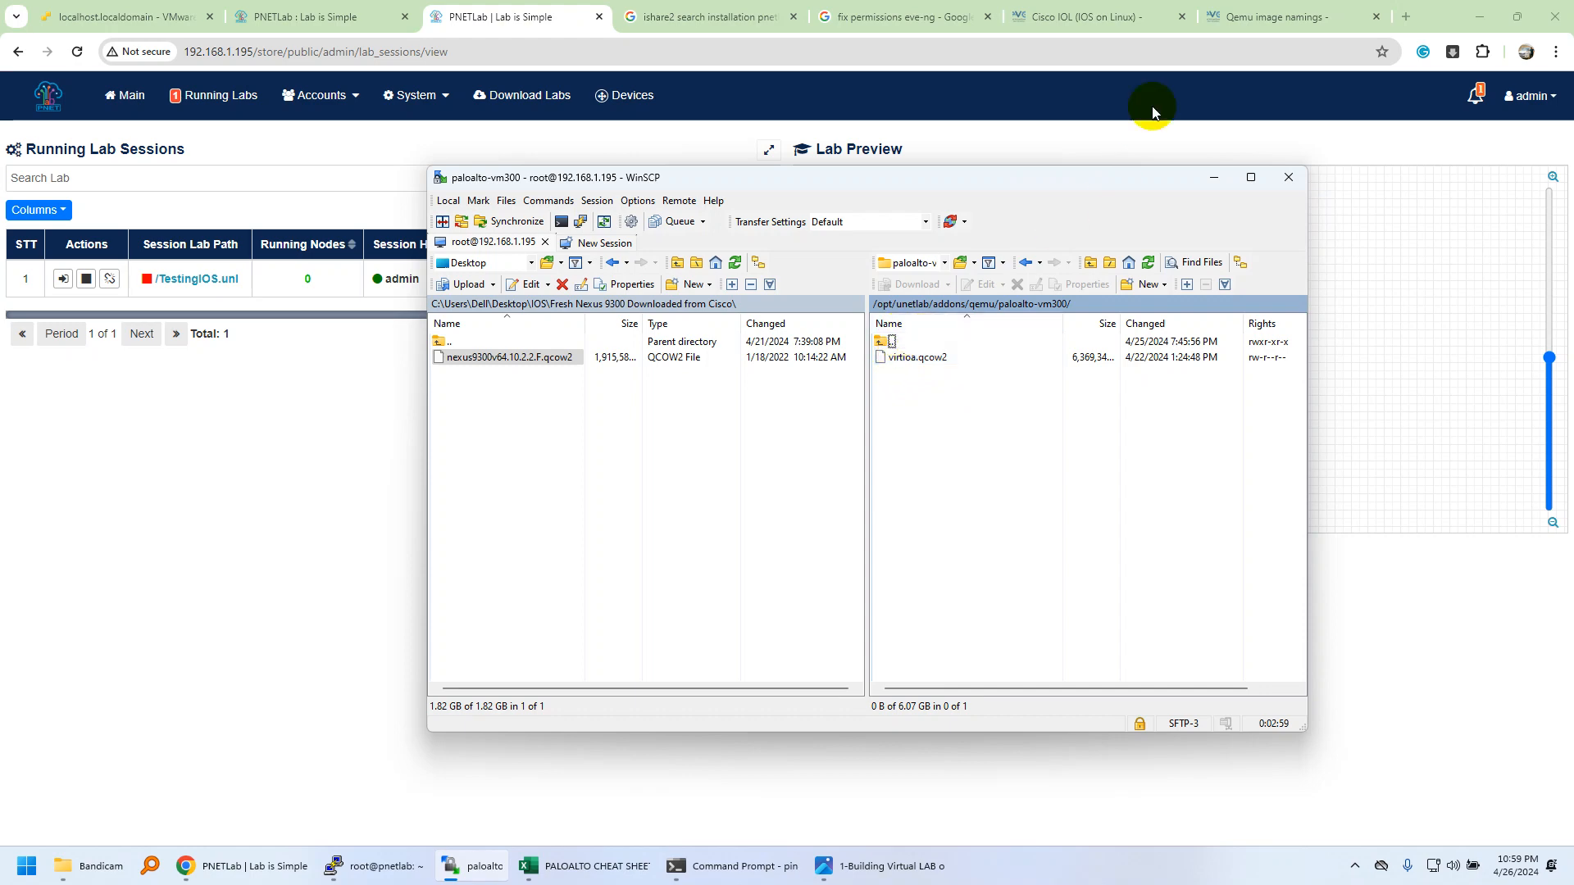
pyautogui.click(1255, 10)
pyautogui.moveTo(1172, 94); pyautogui.dragTo(1082, 95)
# Search the QEMU naming table for 'palo' and highlight virtioa as the PaloAlto disk name.
pyautogui.write('paloalto')
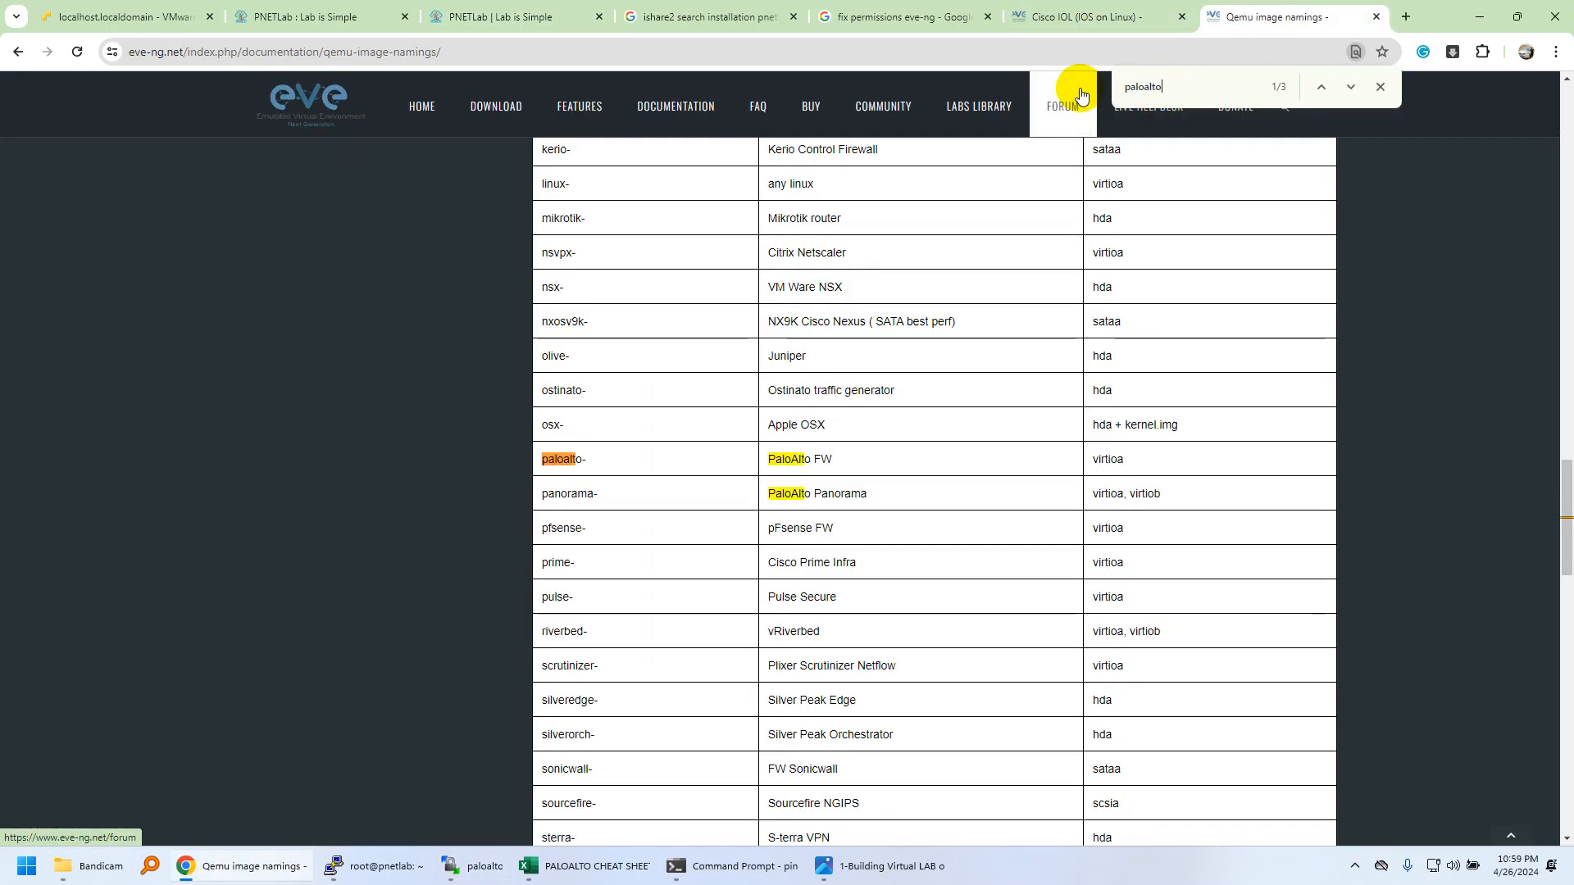
pyautogui.doubleClick(1109, 458)
pyautogui.doubleClick(852, 493)
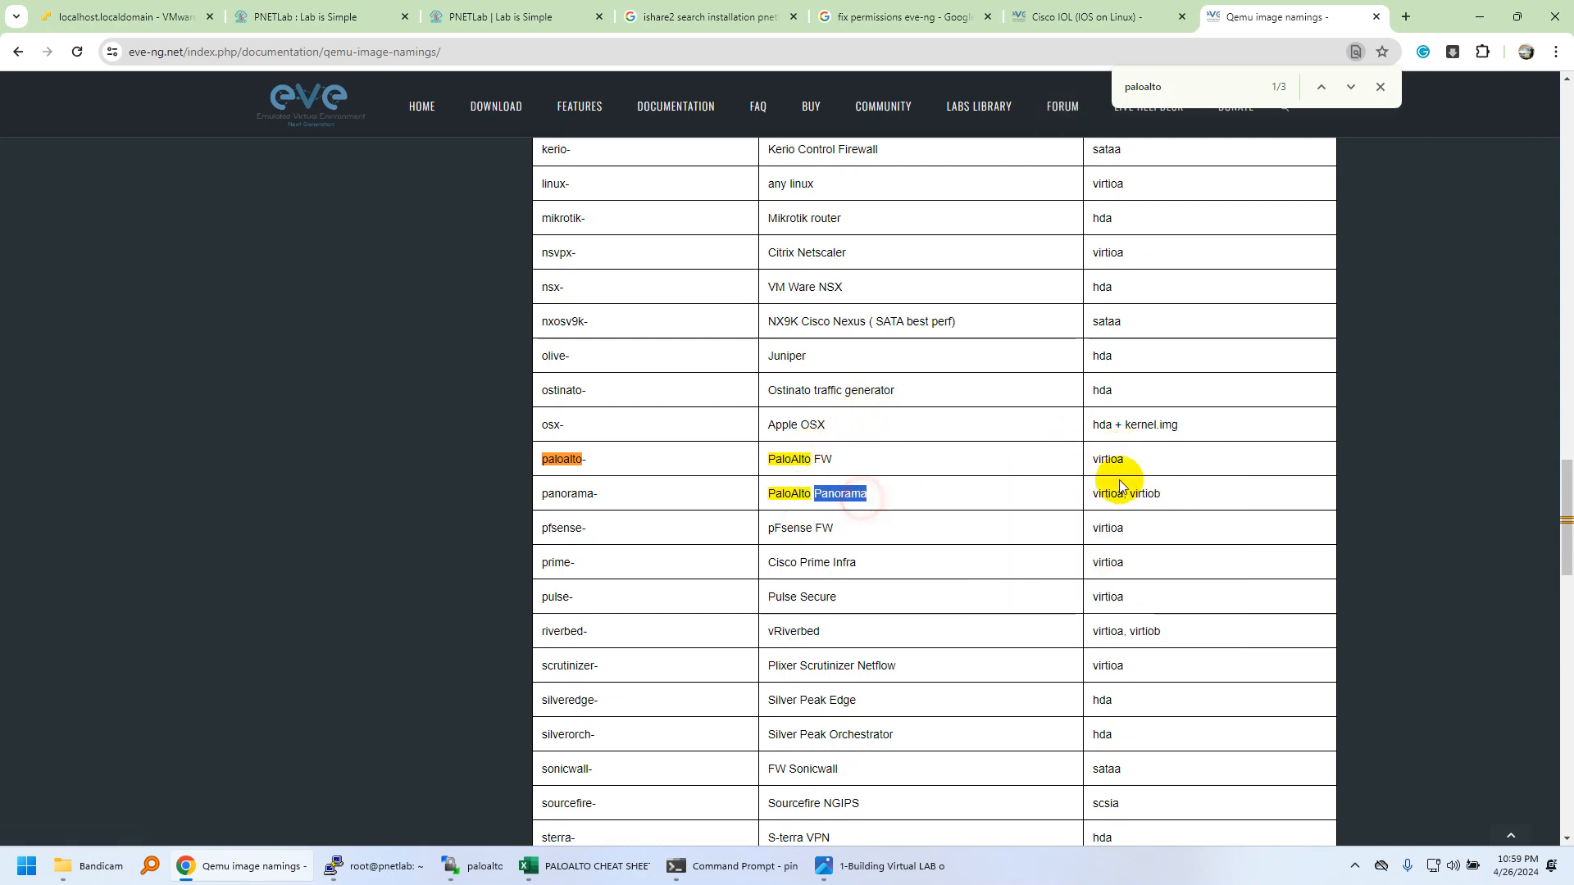
pyautogui.doubleClick(1109, 459)
pyautogui.click(1018, 444)
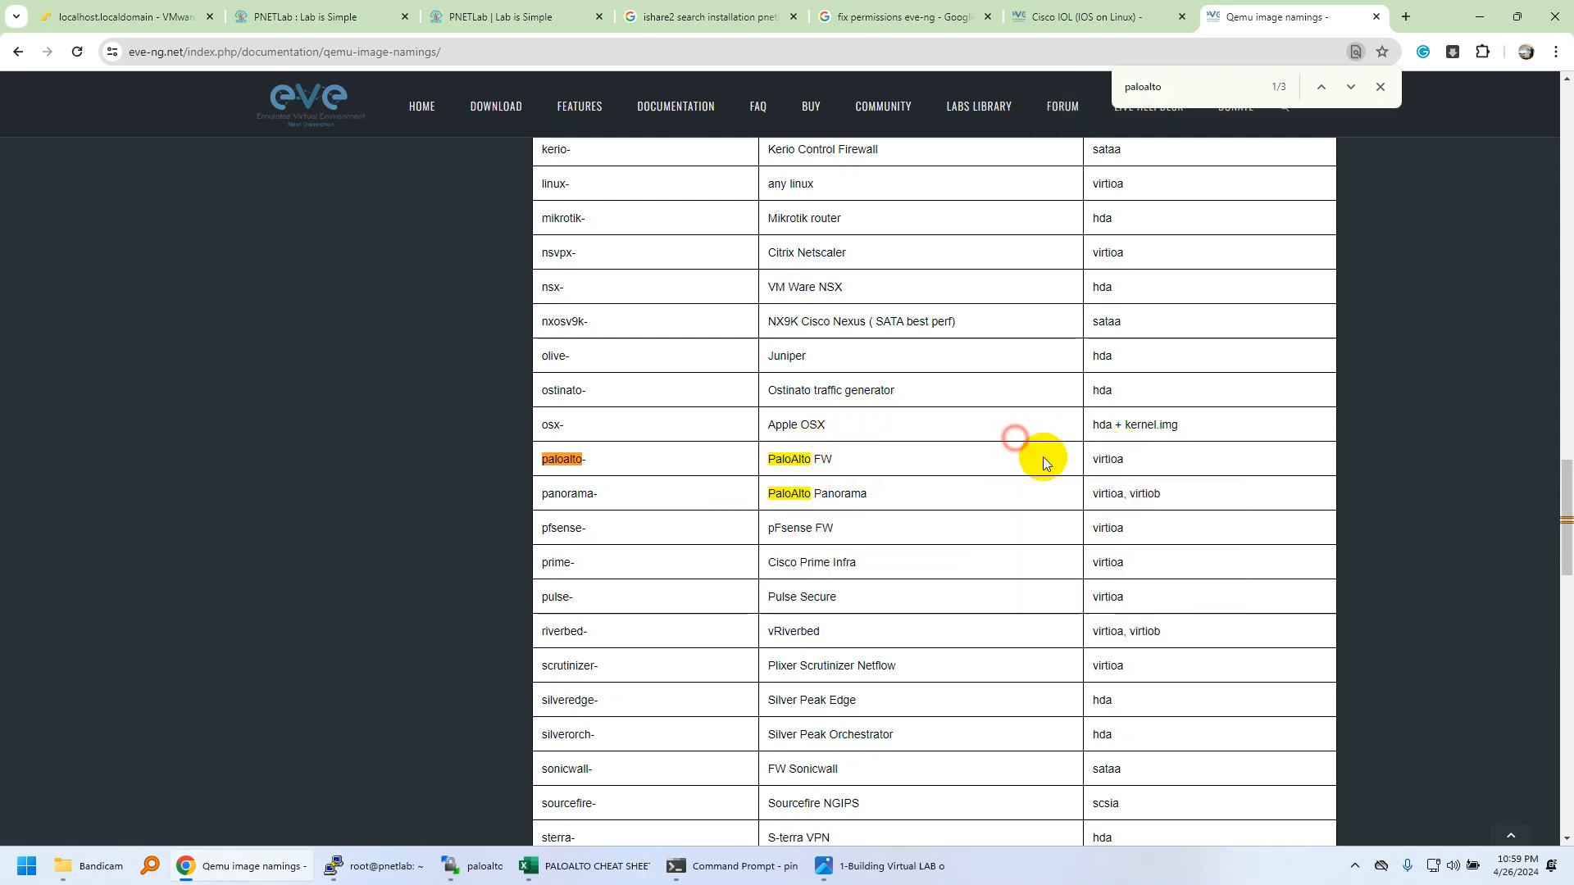
pyautogui.doubleClick(1091, 464)
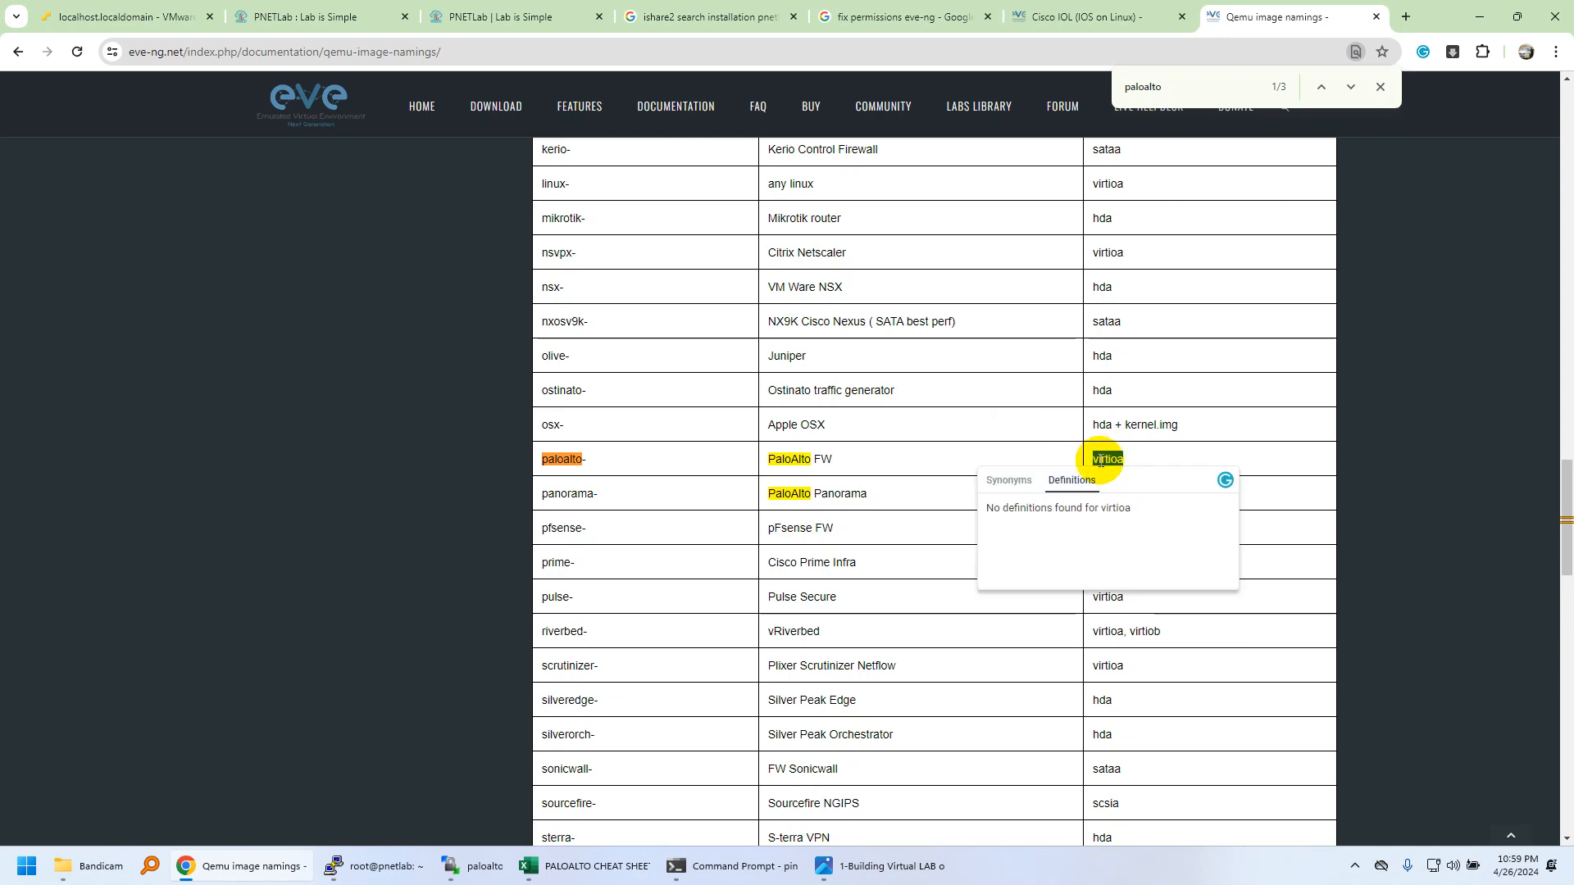
# Go back to the ESXi host client tab showing vSwitch0 and the RGS-PNET-LABV1 console.
pyautogui.click(464, 8)
pyautogui.click(242, 10)
pyautogui.click(157, 8)
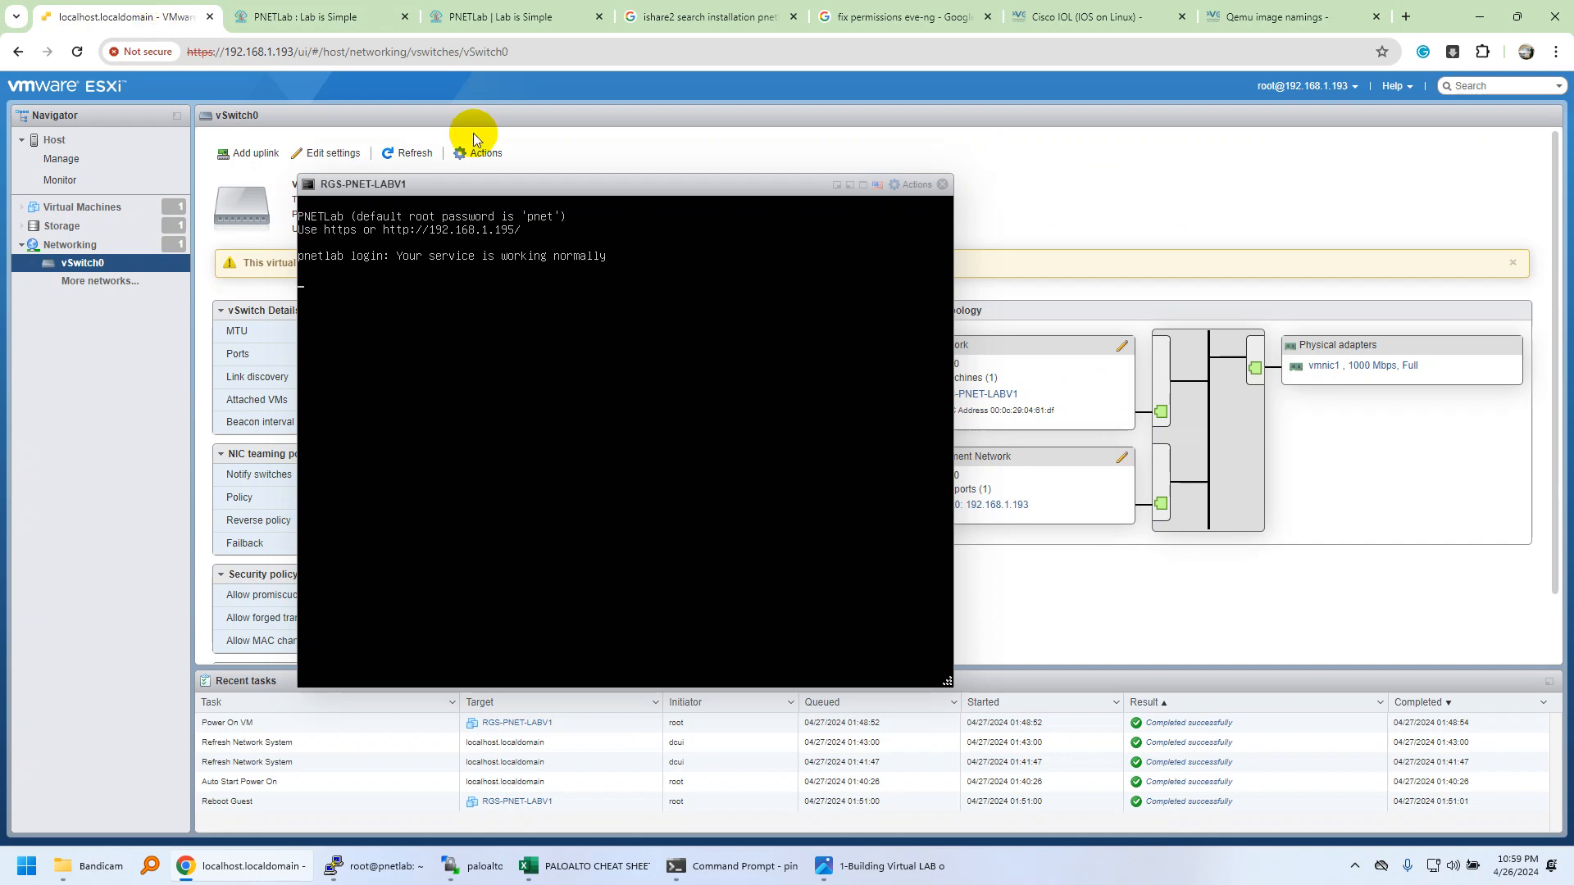
# Close the RGS-PNET-LABV1 console, view the localhost.localdomain host summary, and bring up the Building Virtual LAB image.
pyautogui.click(944, 185)
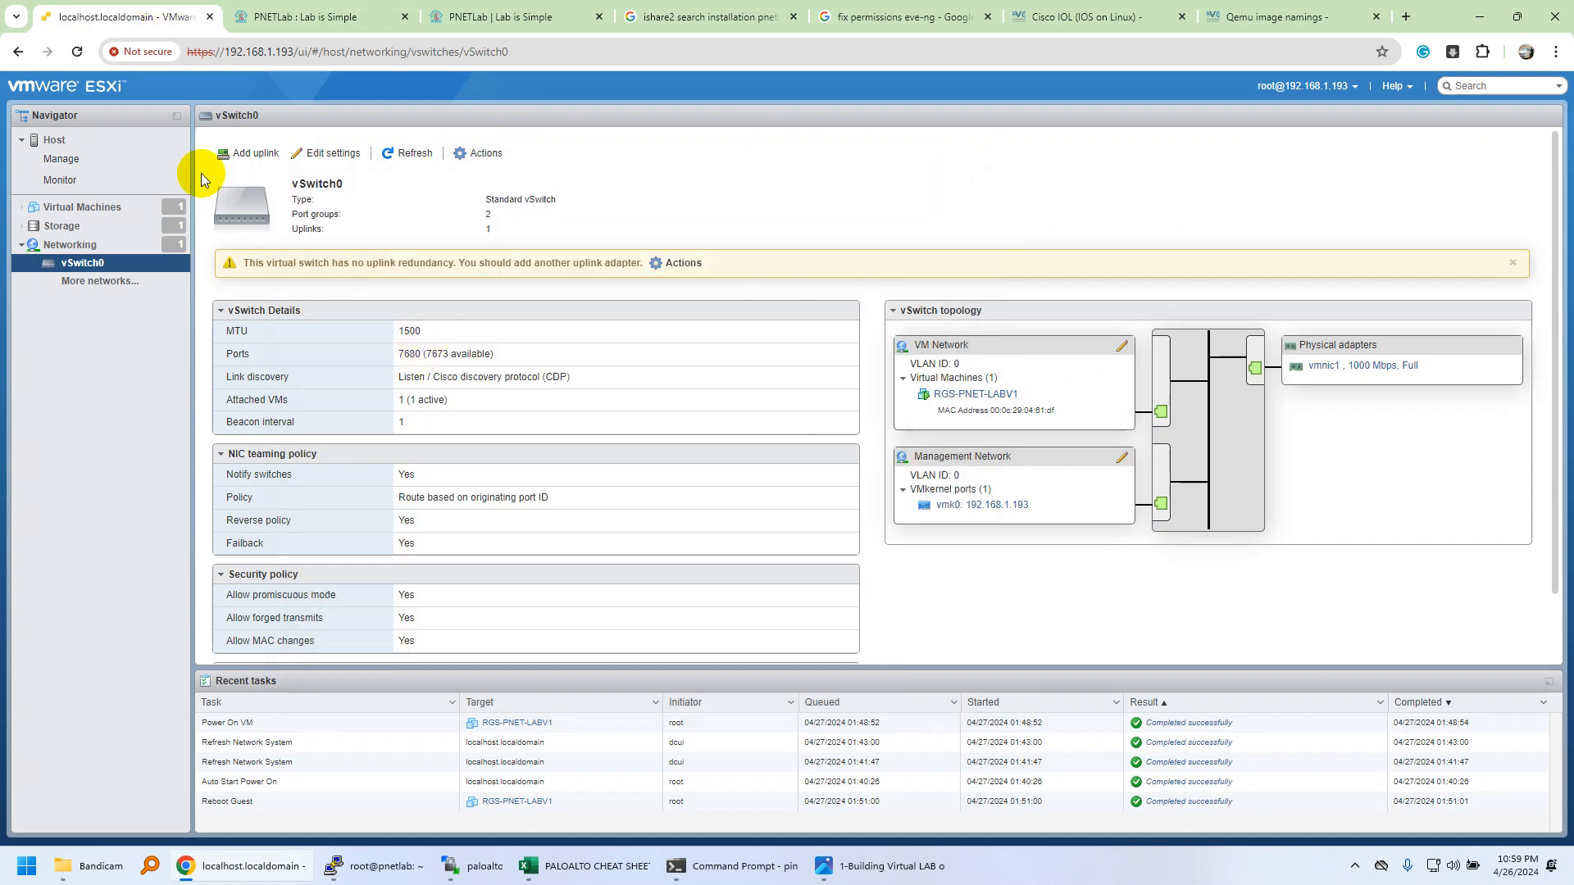
pyautogui.click(92, 138)
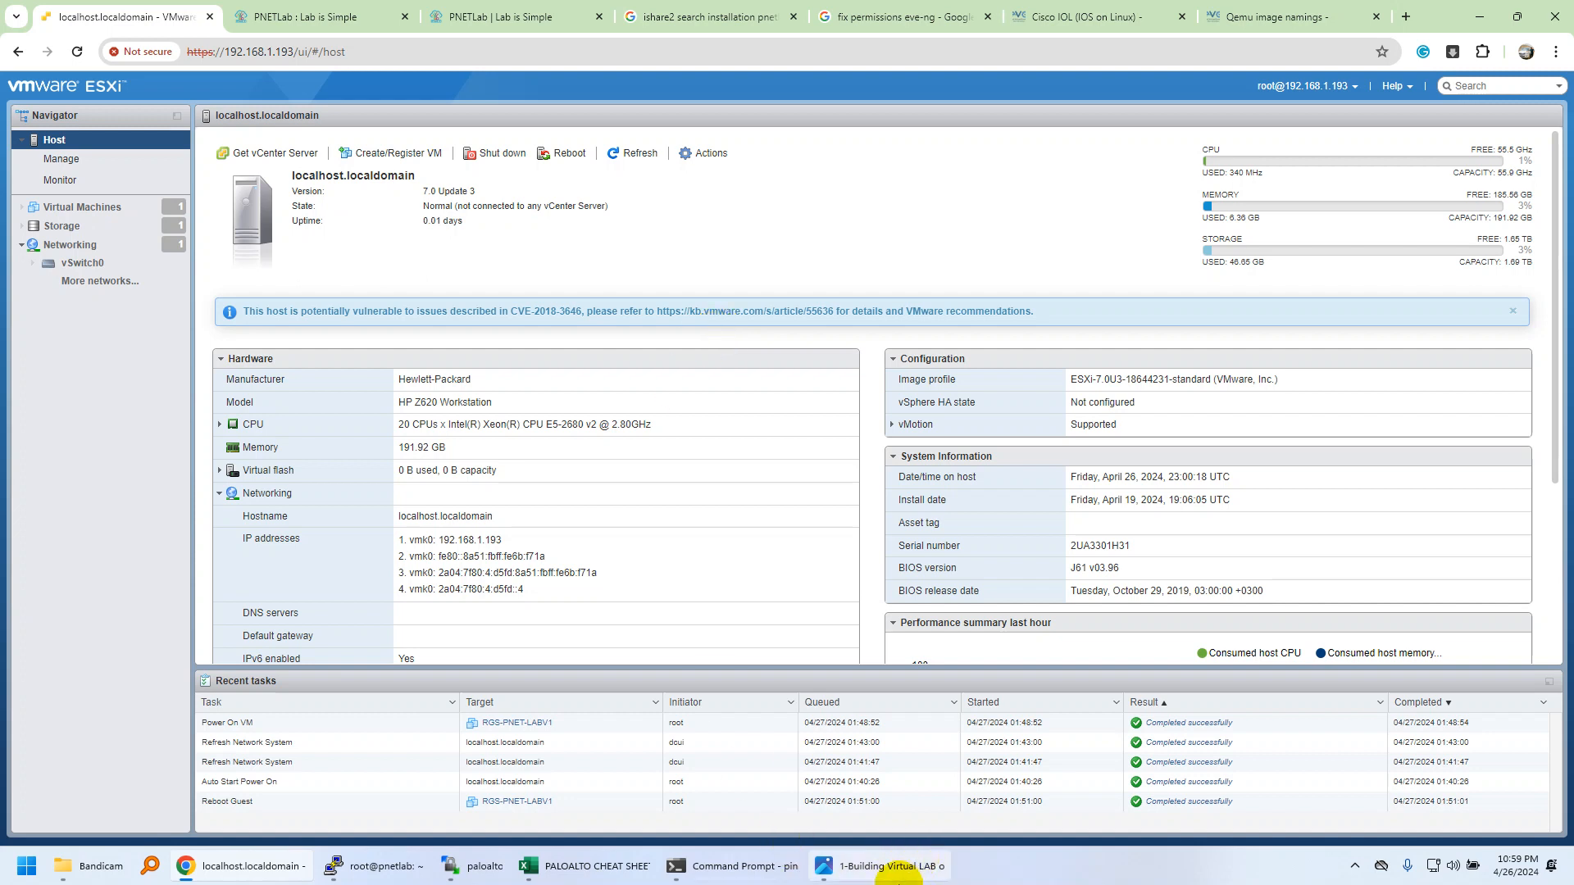
pyautogui.click(894, 869)
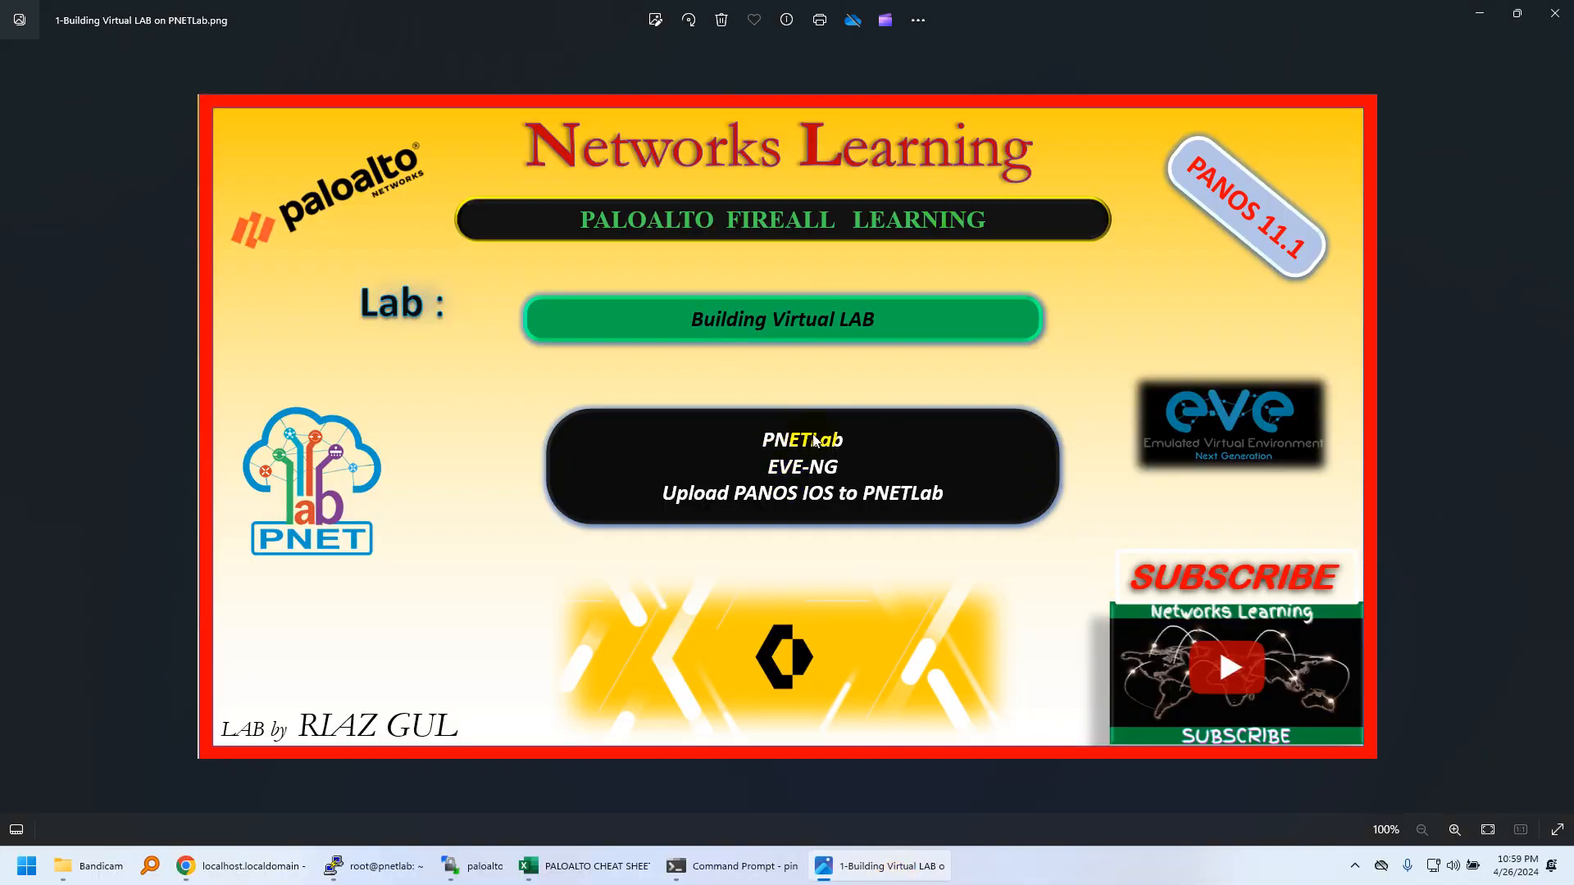